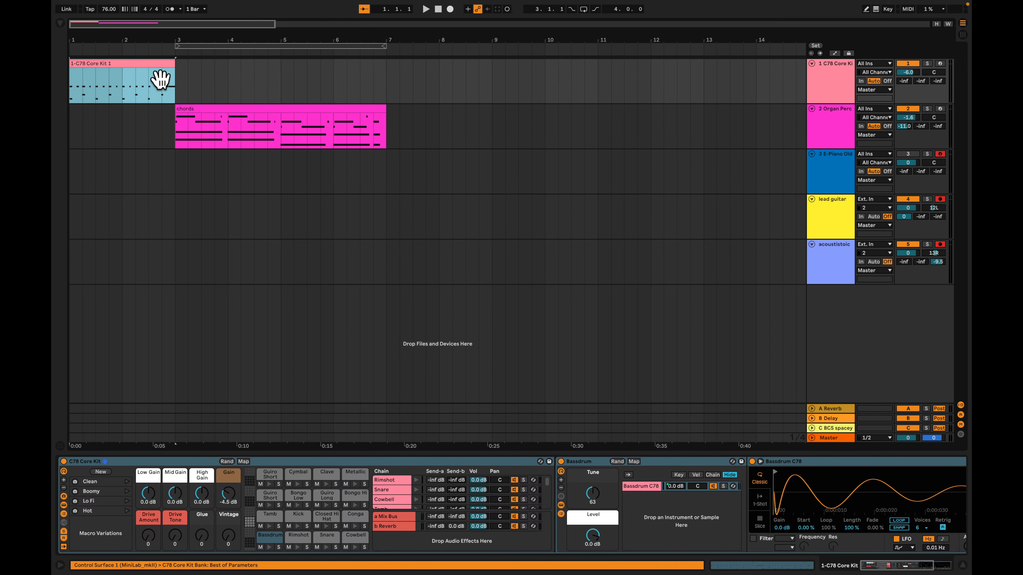
Switch to Session View and audition the second and third drum clips on the C78 Core Kit track
key(Tab)
click(73, 43)
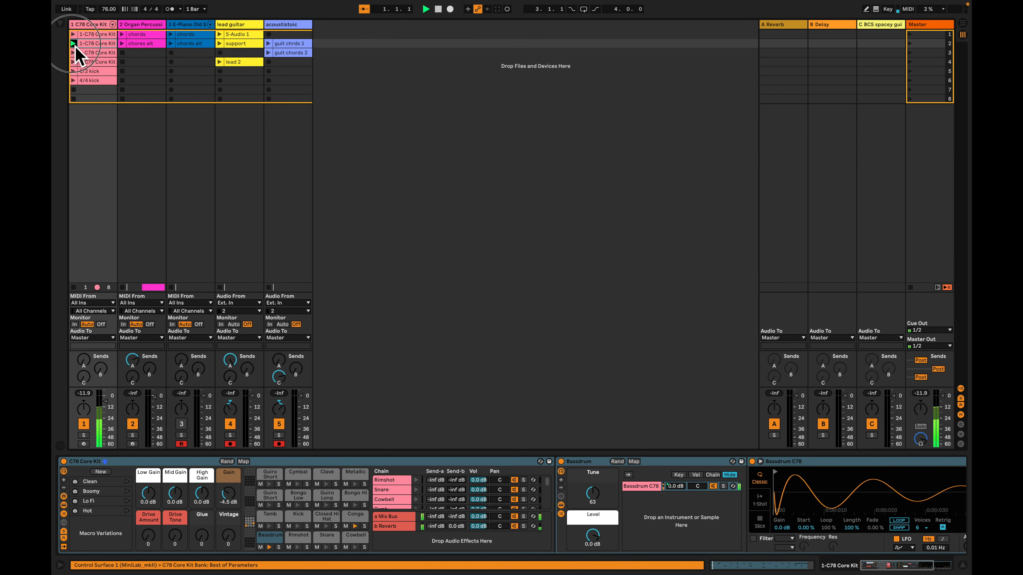
click(74, 53)
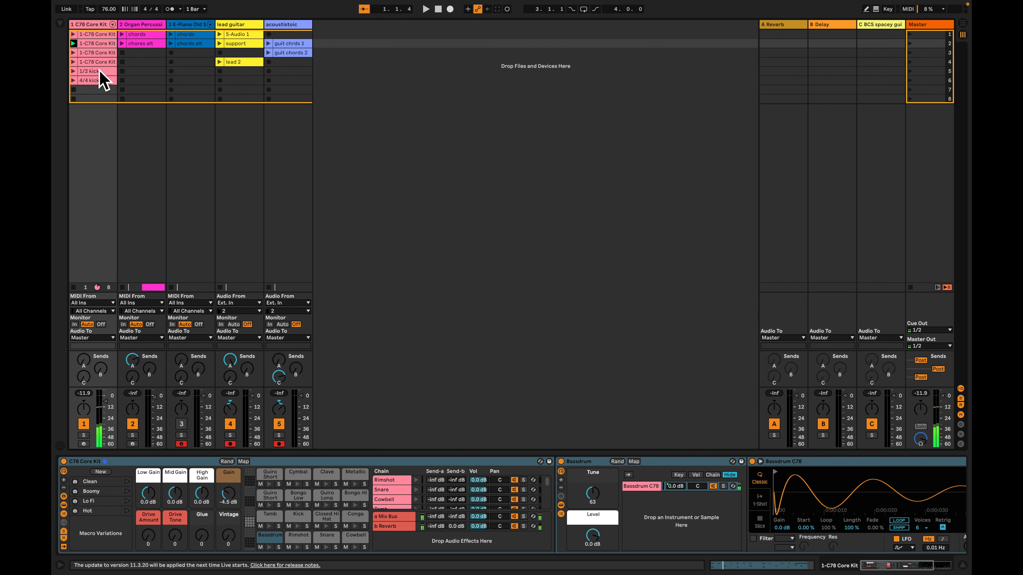
Duplicate the second drum clip on the C78 Core Kit track and rename the duplicate as copy
click(98, 82)
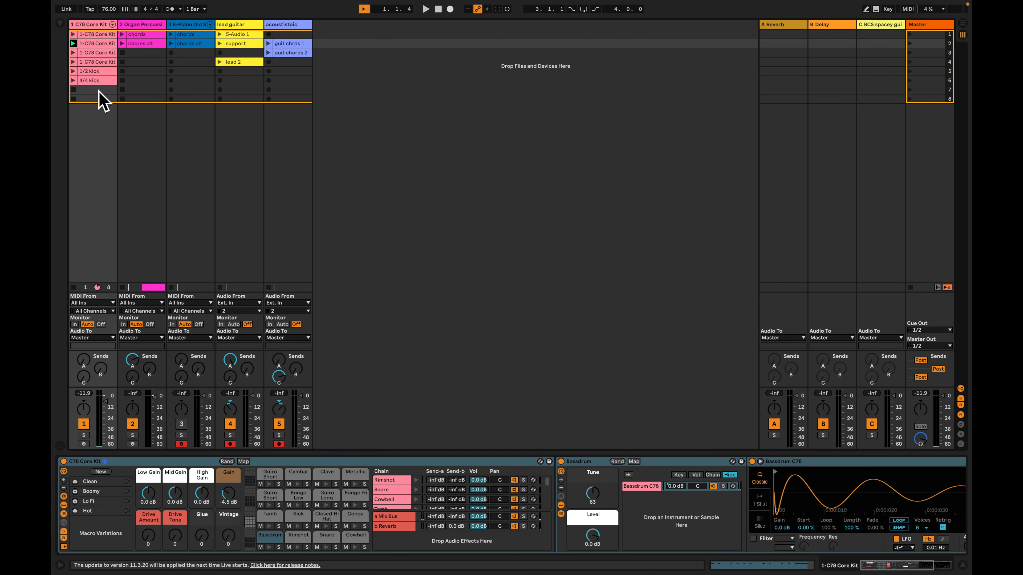
click(98, 82)
drag(98, 51, 98, 46)
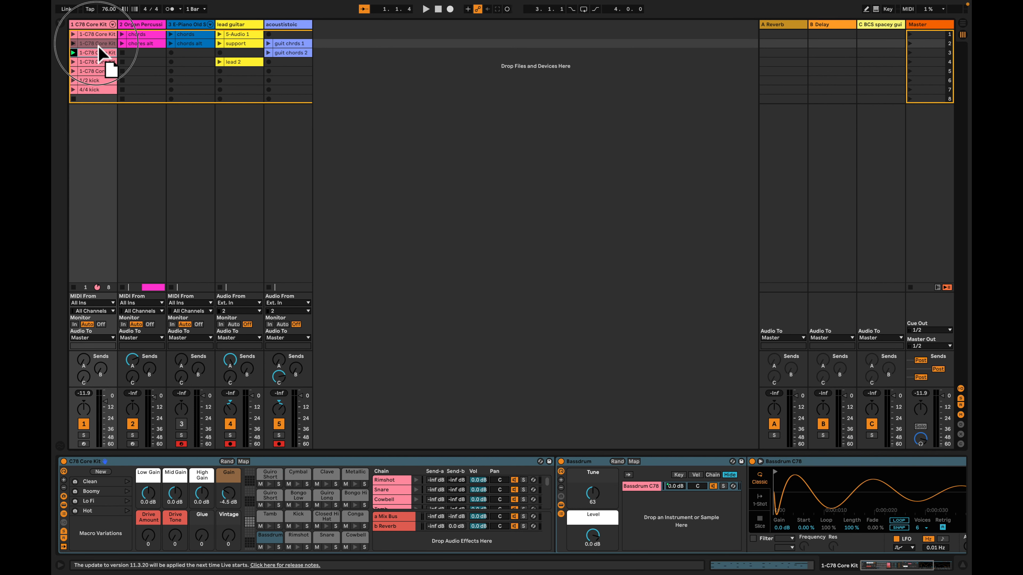
key(super+d)
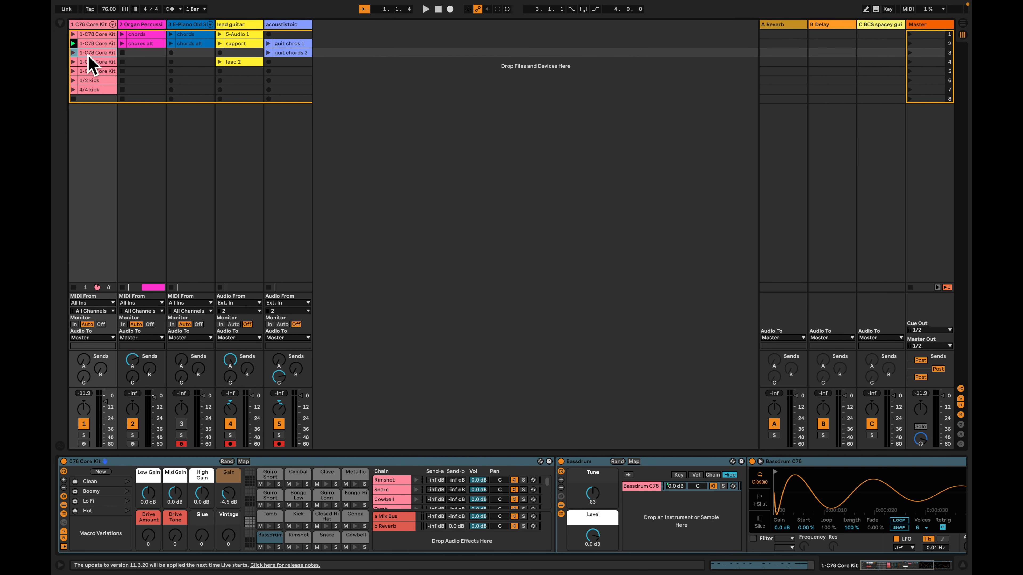
click(103, 63)
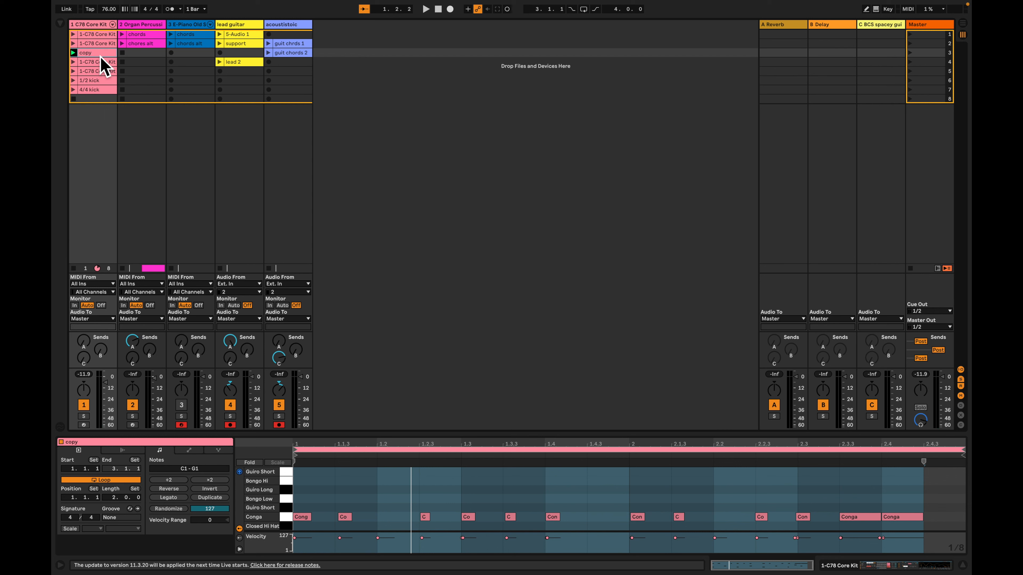
Select all Snare notes in the copy clip and play the pattern back
scroll(356, 487, down, 3)
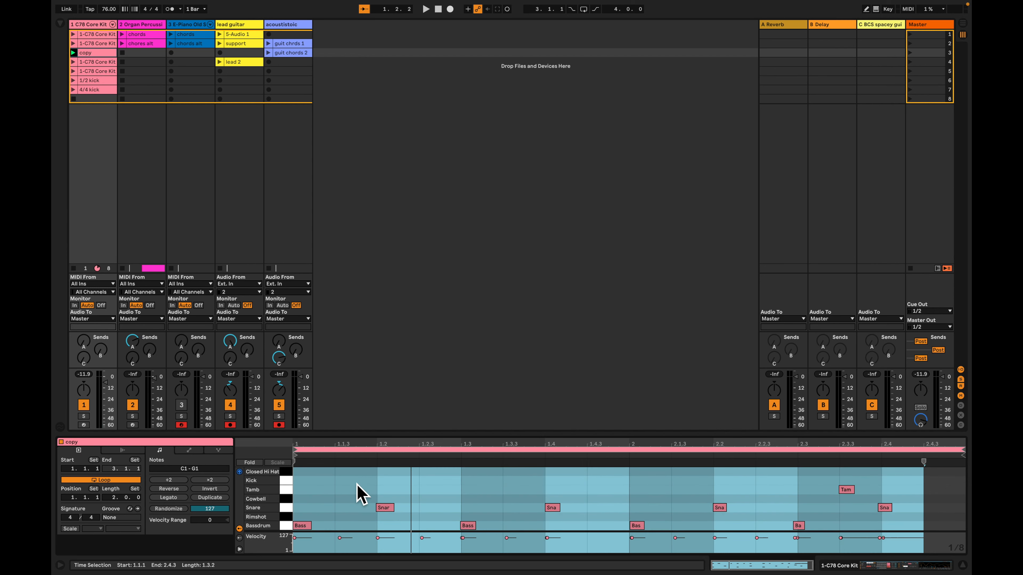
click(285, 508)
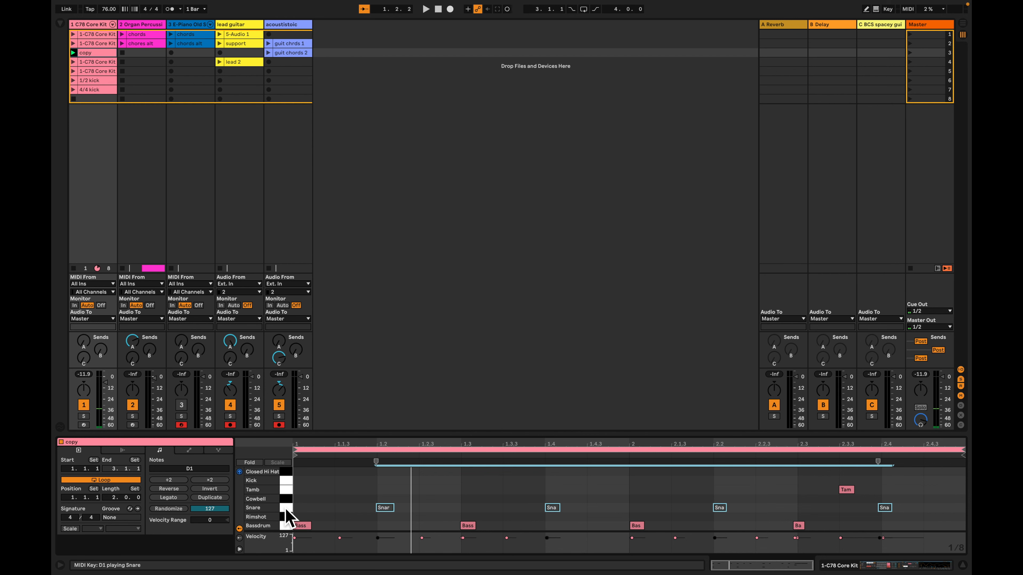
key(space)
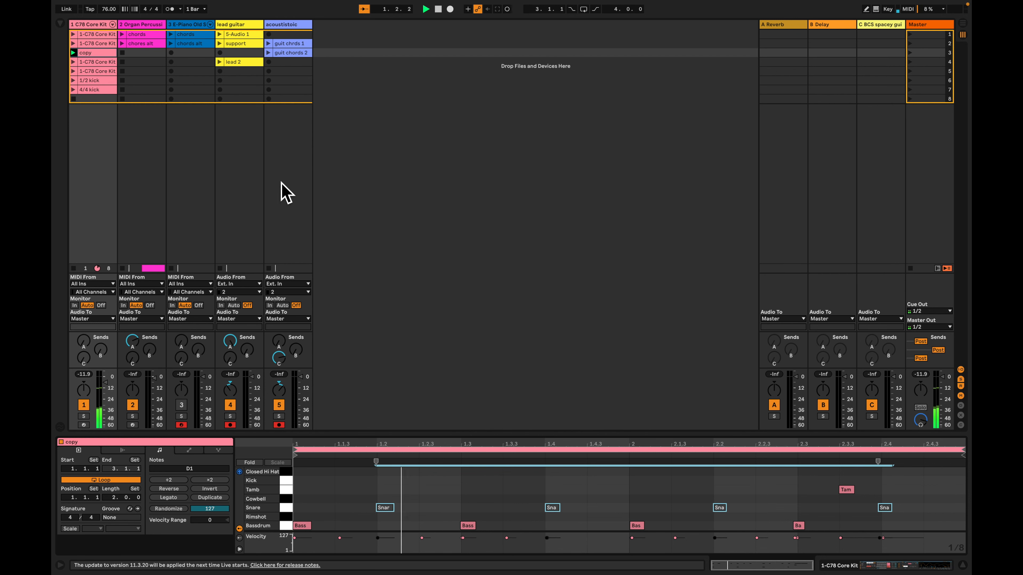
drag(98, 54, 180, 75)
key(Tab)
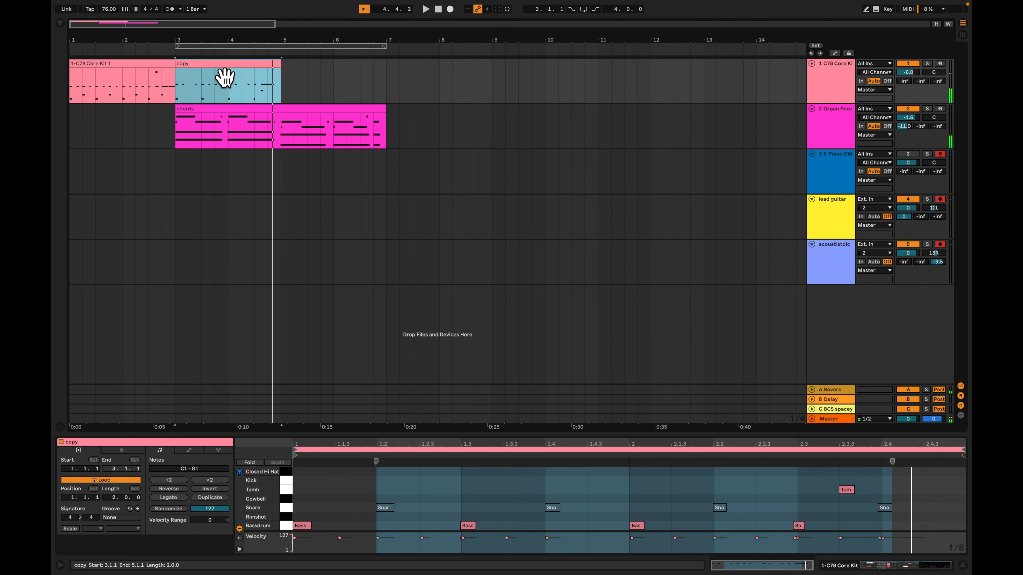
key(Delete)
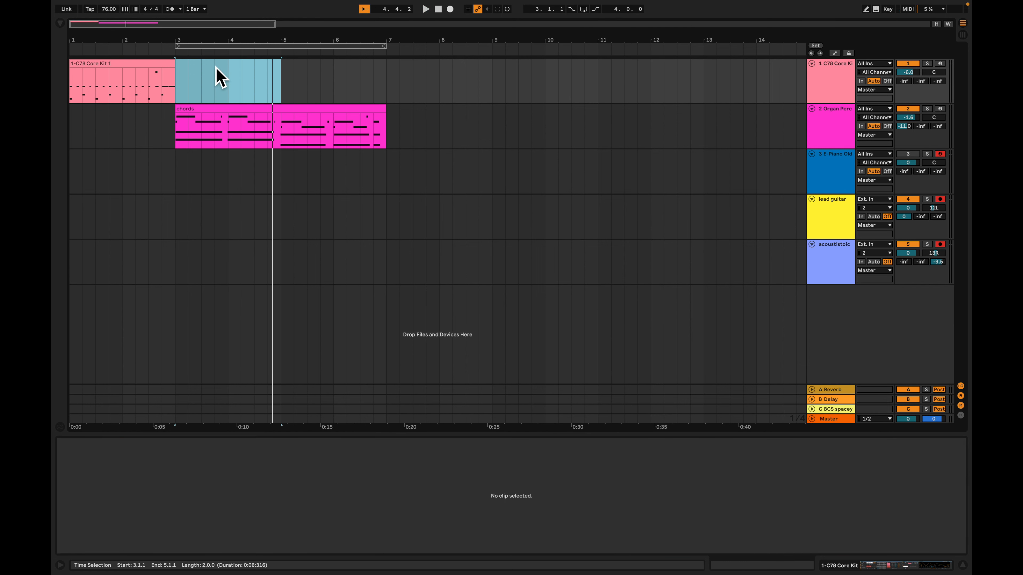
key(Tab)
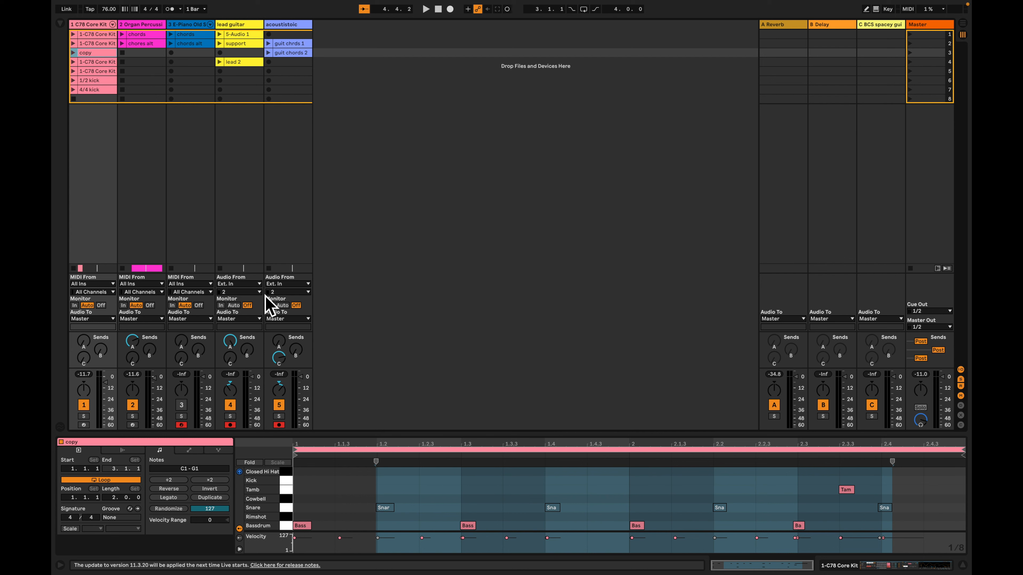
In the copy clip, transpose the Conga notes at beats 1.4 and 2.4 to Bongo Low
double_click(102, 56)
scroll(555, 527, up, 4)
click(548, 497)
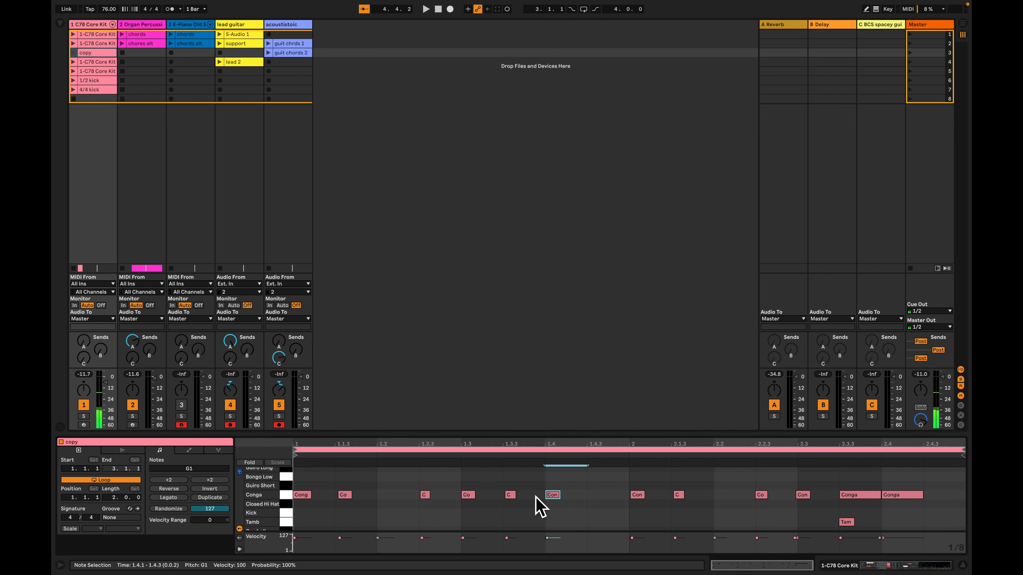
key(Up)
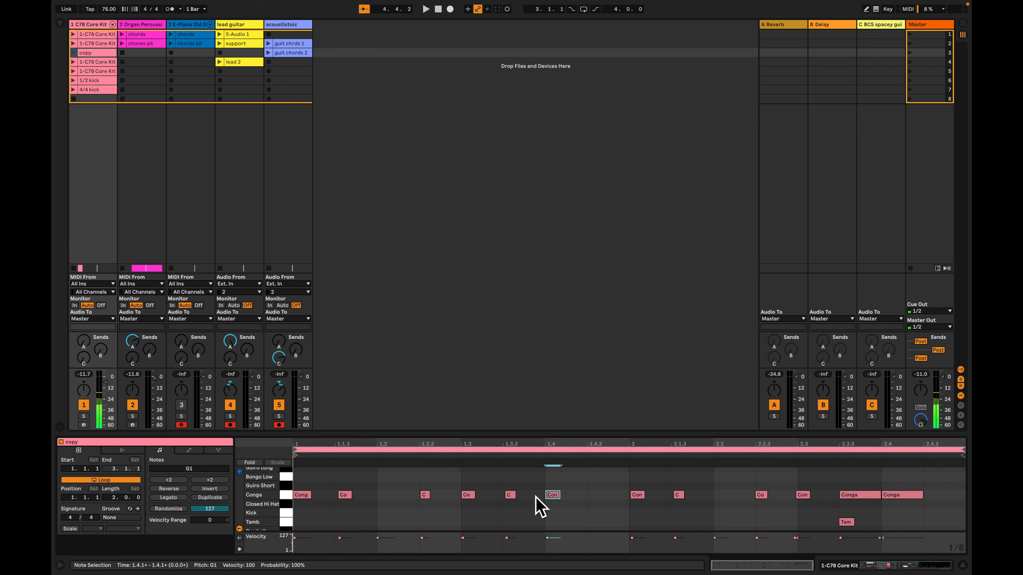
key(Down)
key(Down)
key(Down)
key(Down)
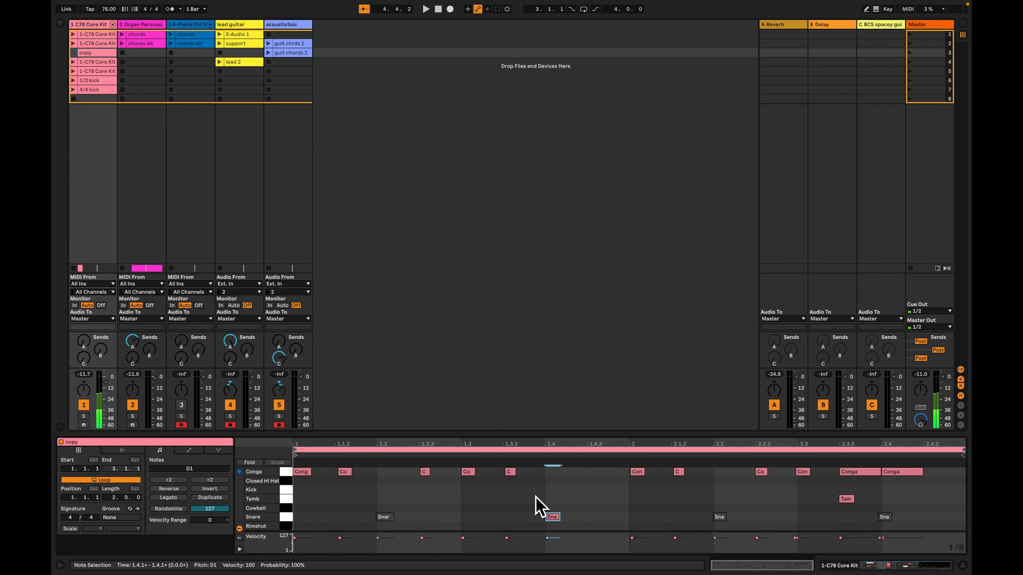
key(Up)
key(Up)
key(Up)
key(Up)
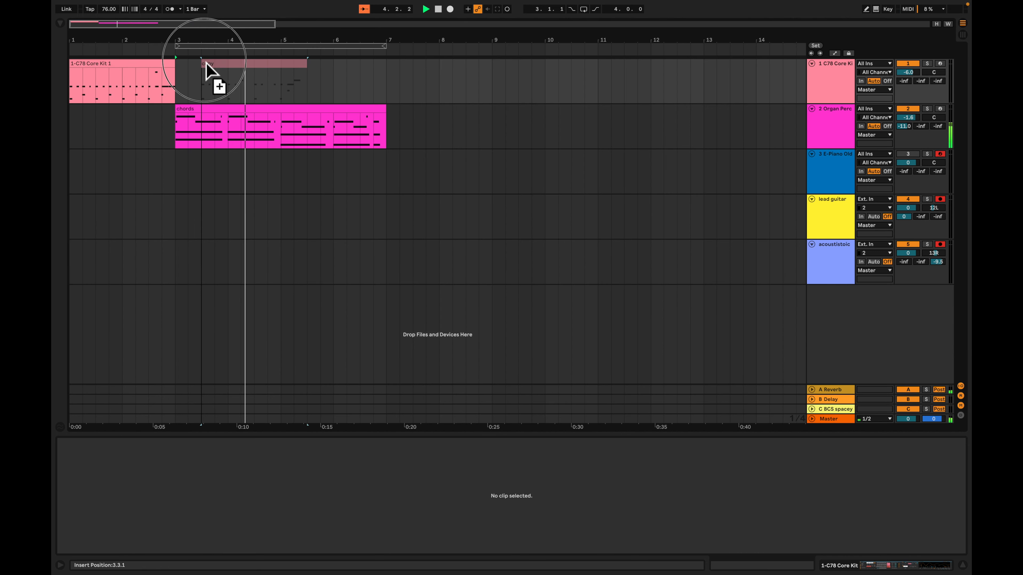
Place the edited copy clip at bar 3 of the drum track in the arrangement and play it back
drag(207, 64, 177, 85)
key(space)
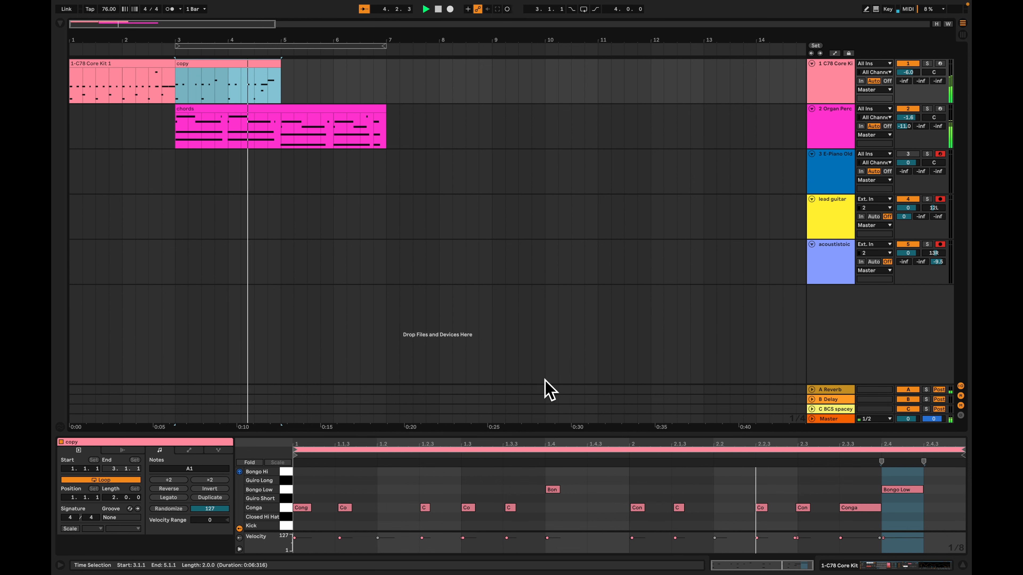
Show the C78 Core Kit device chain in Session View and select its Bongo Low pad
key(Tab)
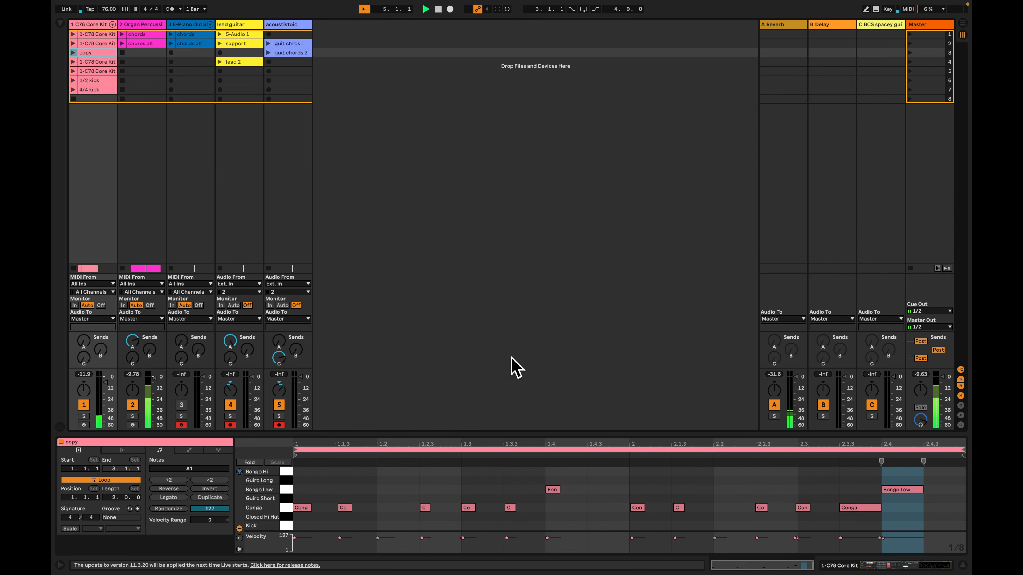
key(shift+Tab)
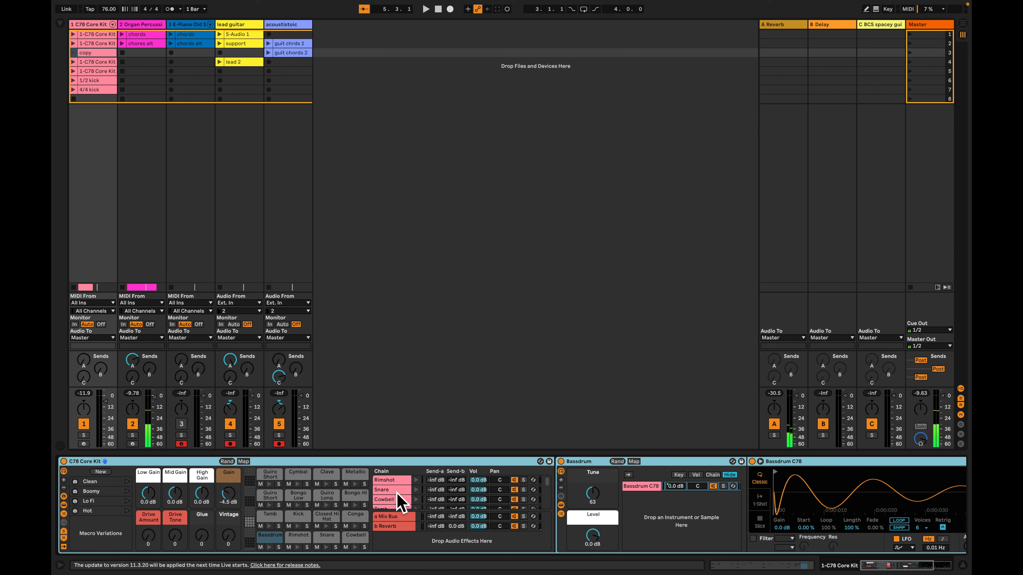
key(space)
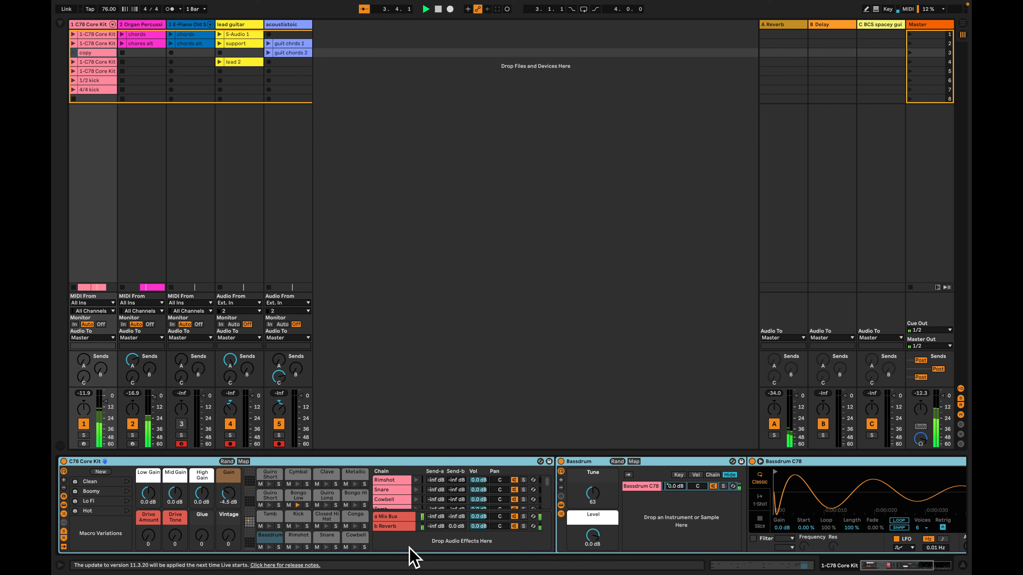
click(298, 497)
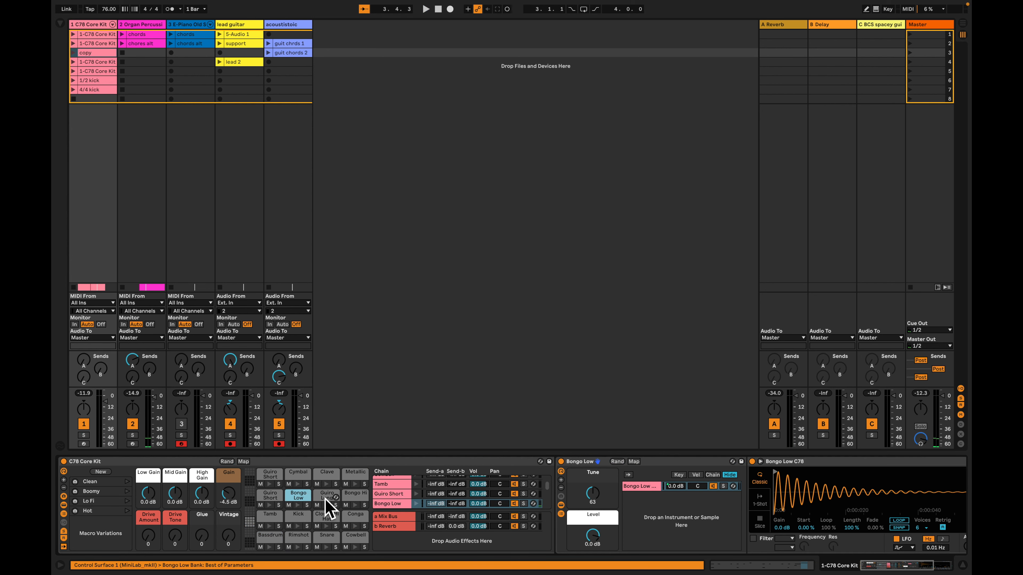
Raise the Bongo Low chain's Send-b to the reverb to -4.4 dB during playback
click(452, 508)
scroll(453, 508, down, 1)
scroll(454, 509, down, 1)
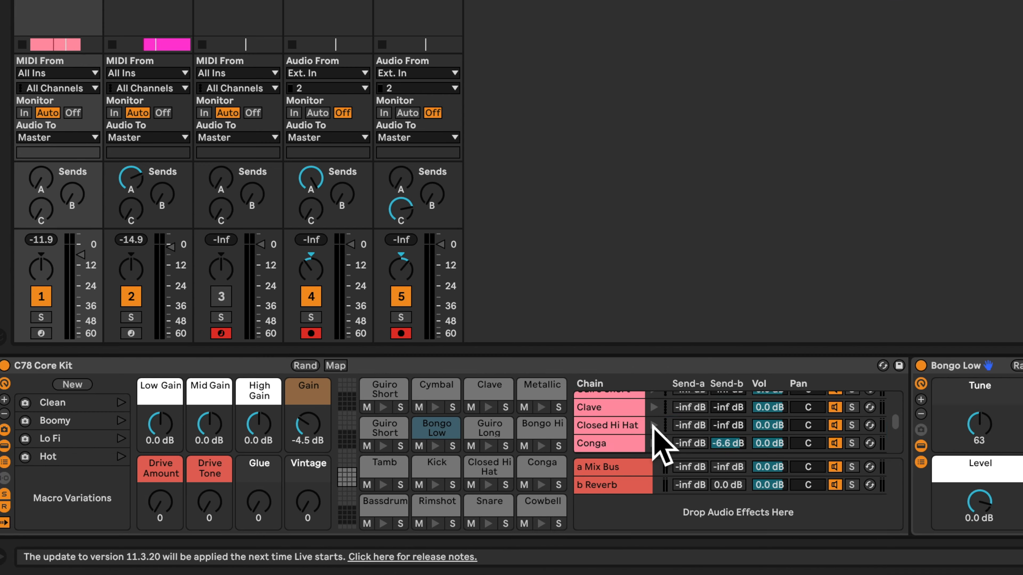
scroll(417, 485, up, 3)
scroll(651, 436, down, 2)
scroll(651, 436, up, 3)
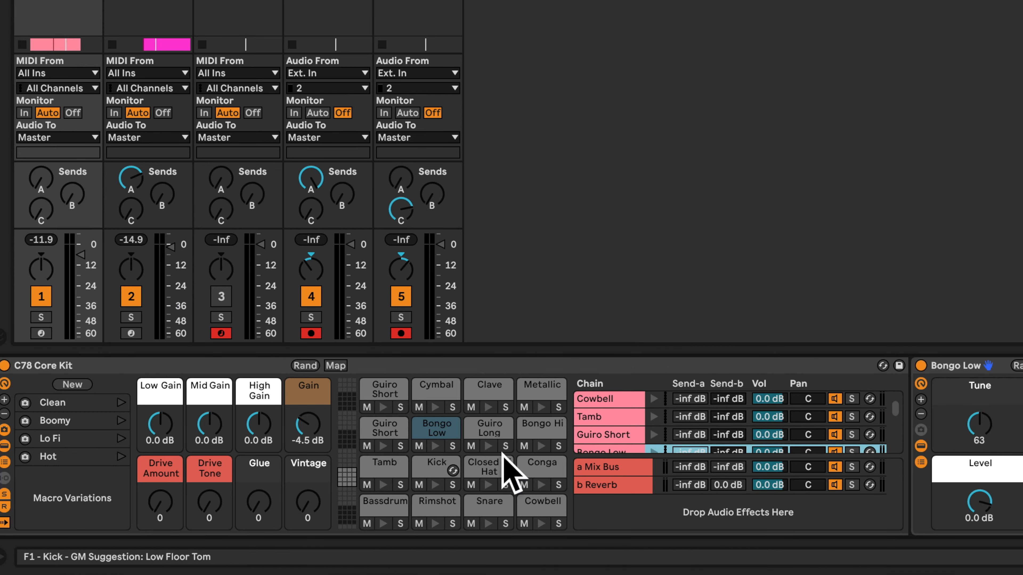
scroll(679, 413, down, 3)
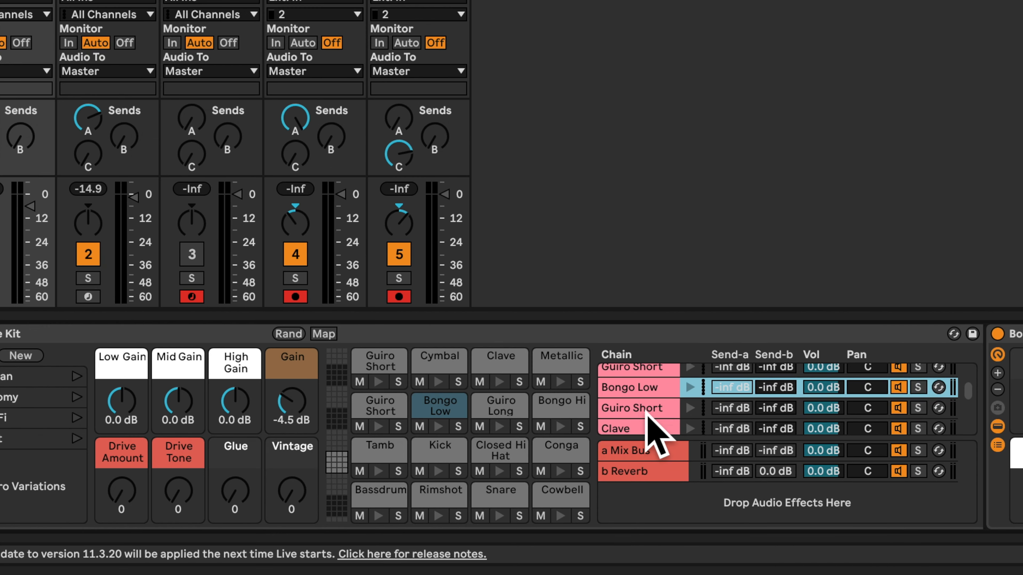
scroll(643, 388, down, 1)
scroll(643, 388, left, 1)
scroll(791, 391, up, 2)
scroll(789, 408, down, 2)
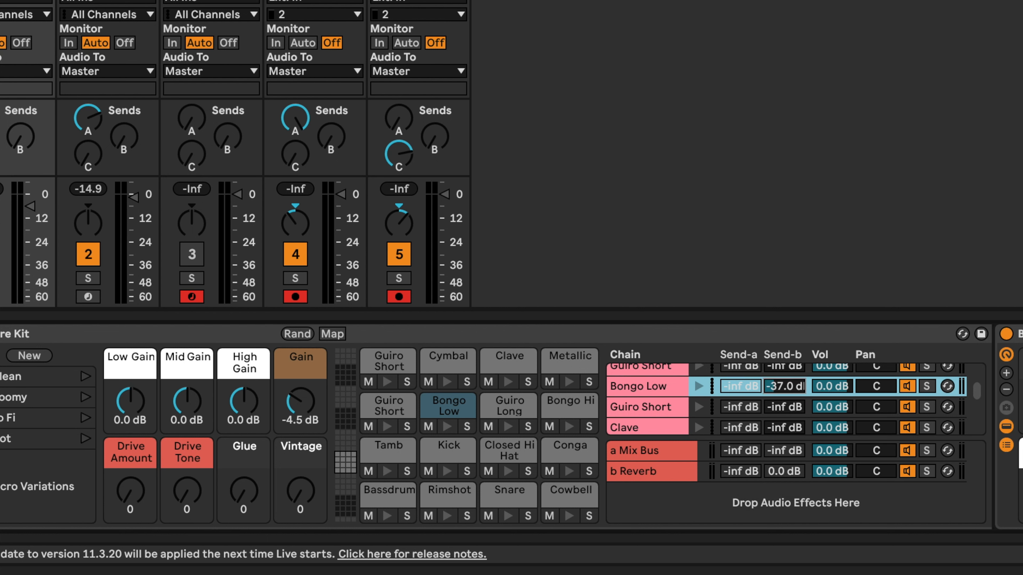
key(space)
drag(784, 387, 783, 380)
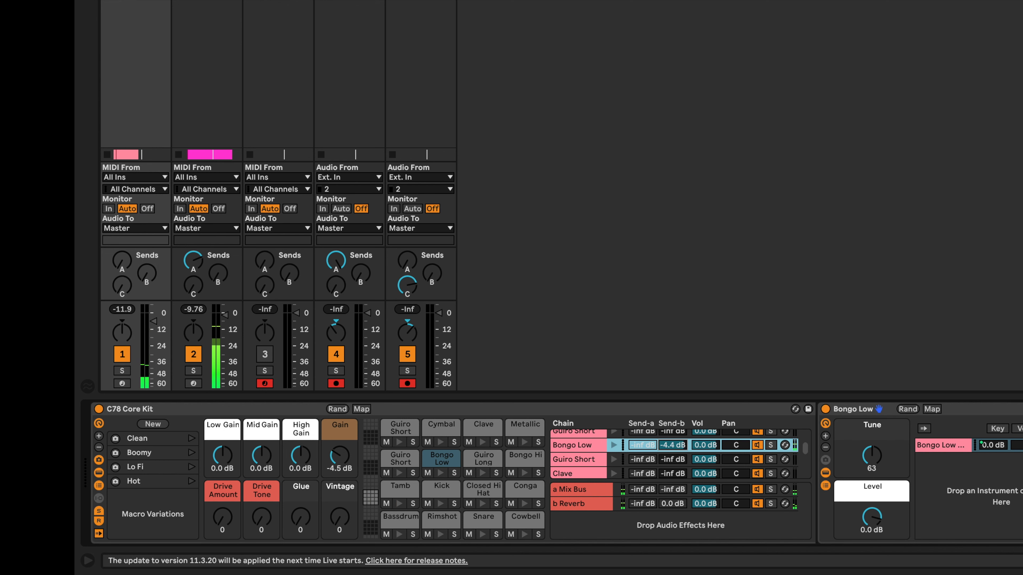
Duplicate the copy drum clip in the arrangement to fill bars 5 and 6 above the chords clip
key(Tab)
click(239, 77)
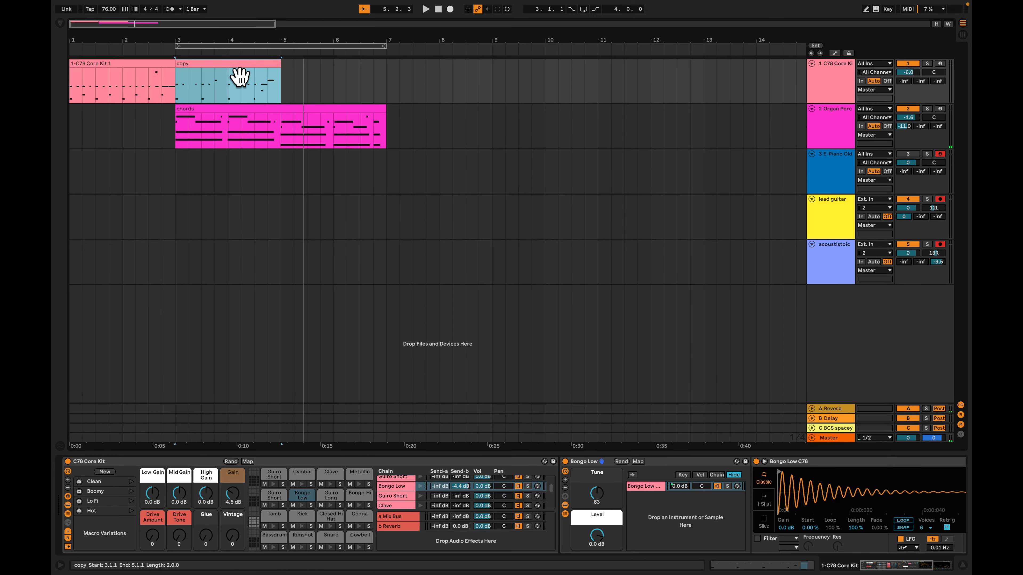
key(super+d)
click(377, 108)
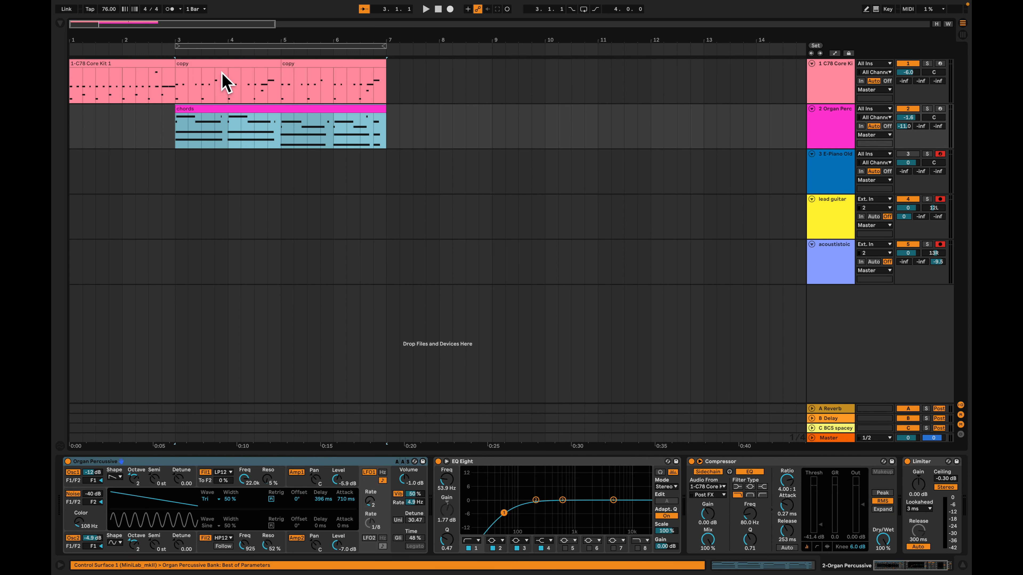
click(221, 67)
Add a locator named INTRO CHORUS at bar 3 and play the section from the chords clip
click(178, 176)
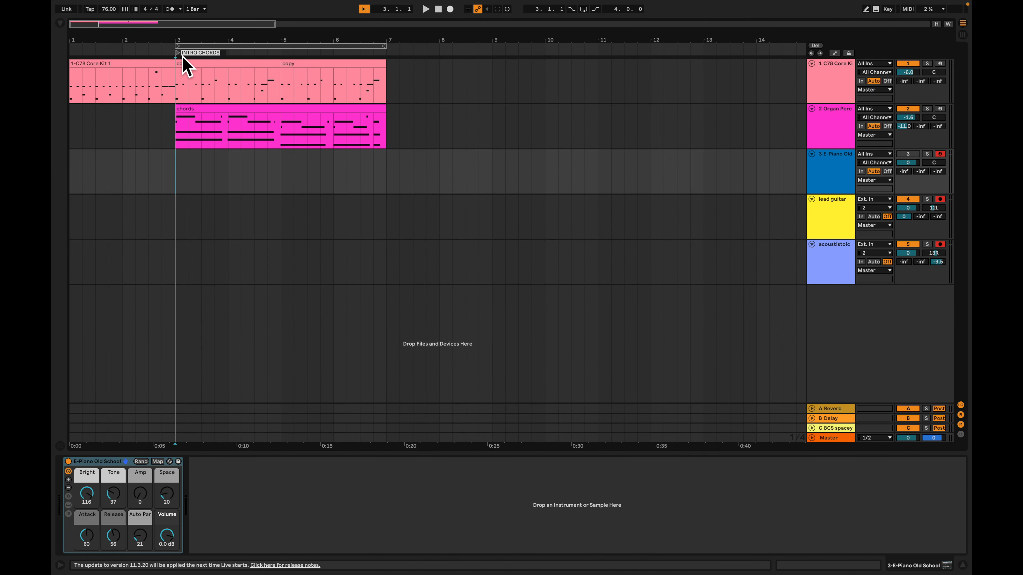
key(BackSpace)
key(BackSpace)
text(US)
key(Return)
click(228, 121)
key(space)
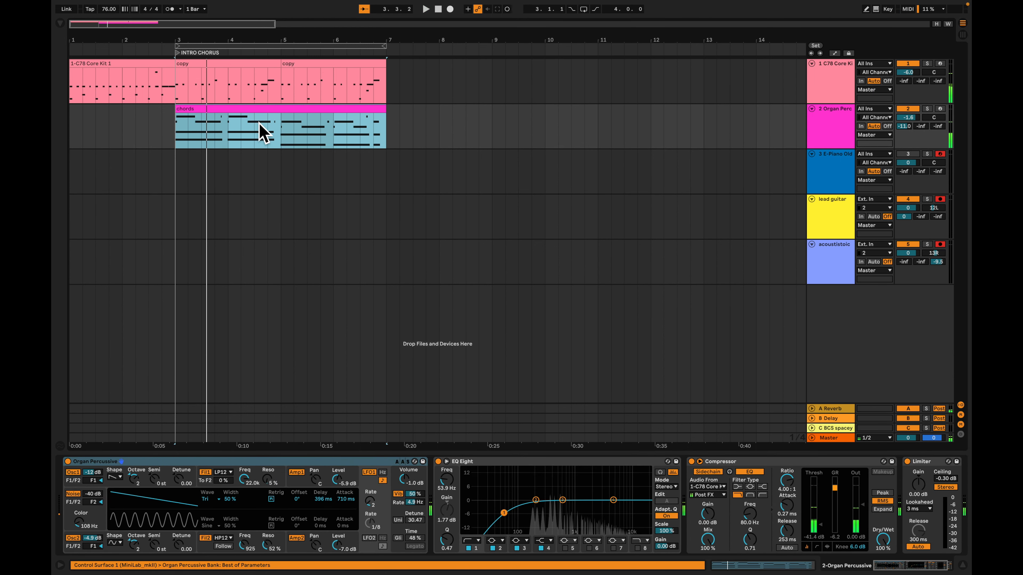
Audition the guit chrds 1 clip and place it at bar 3 of the acoustistoic track in the arrangement
key(Tab)
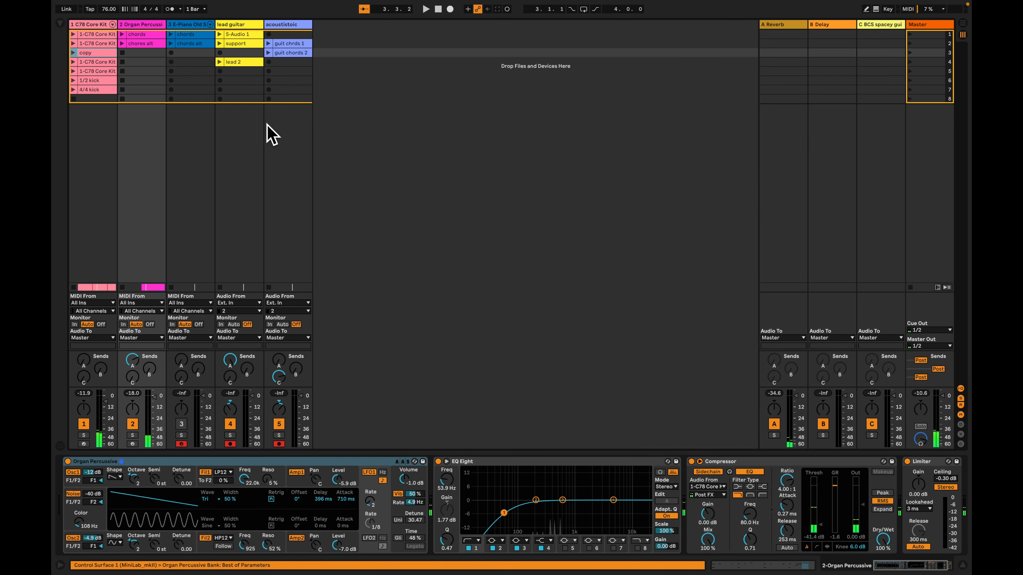
click(269, 44)
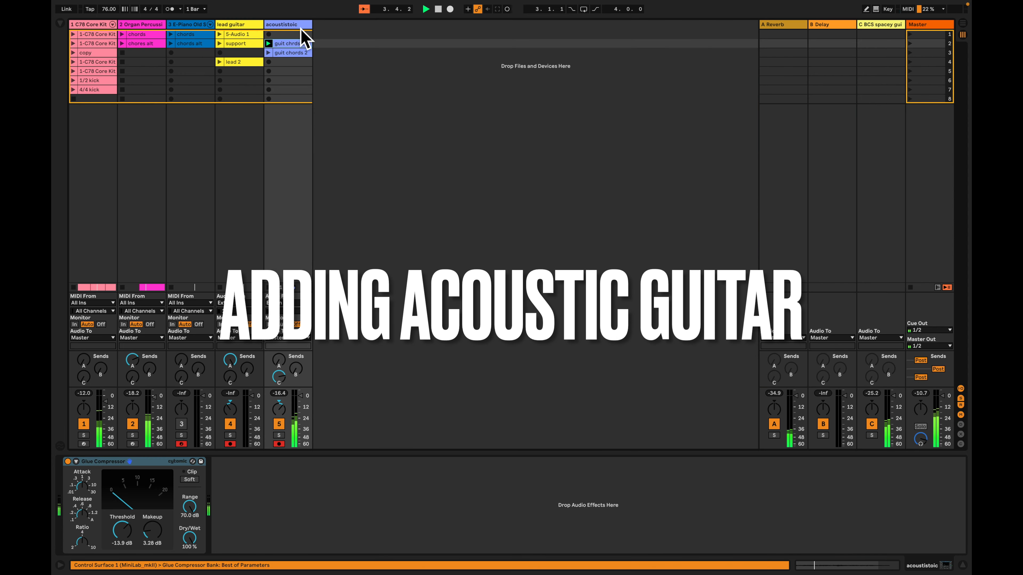
drag(291, 44, 178, 269)
key(Tab)
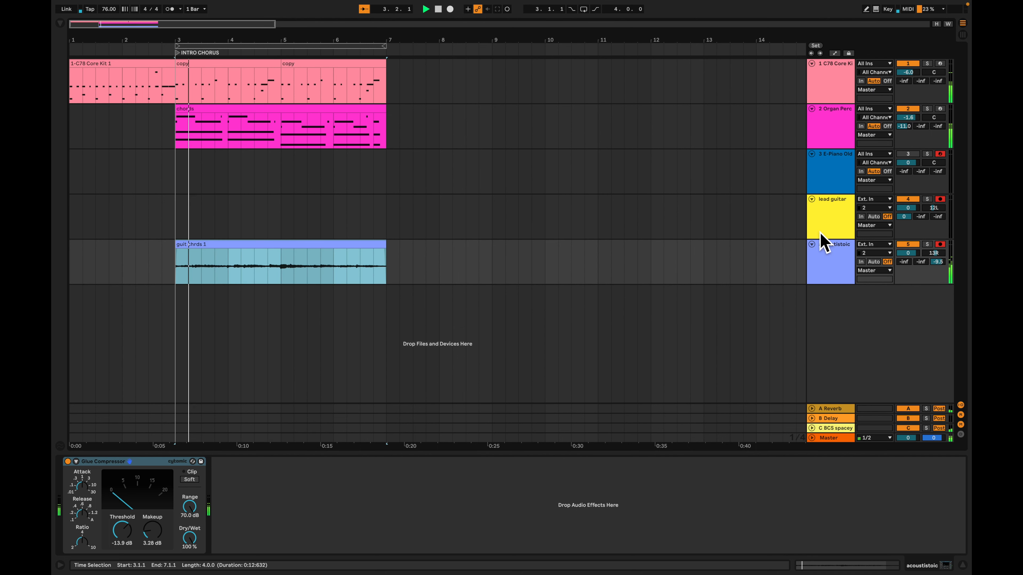
Raise the makeup gain of the acoustistoic track's Glue Compressor to about 5.40 dB
click(829, 265)
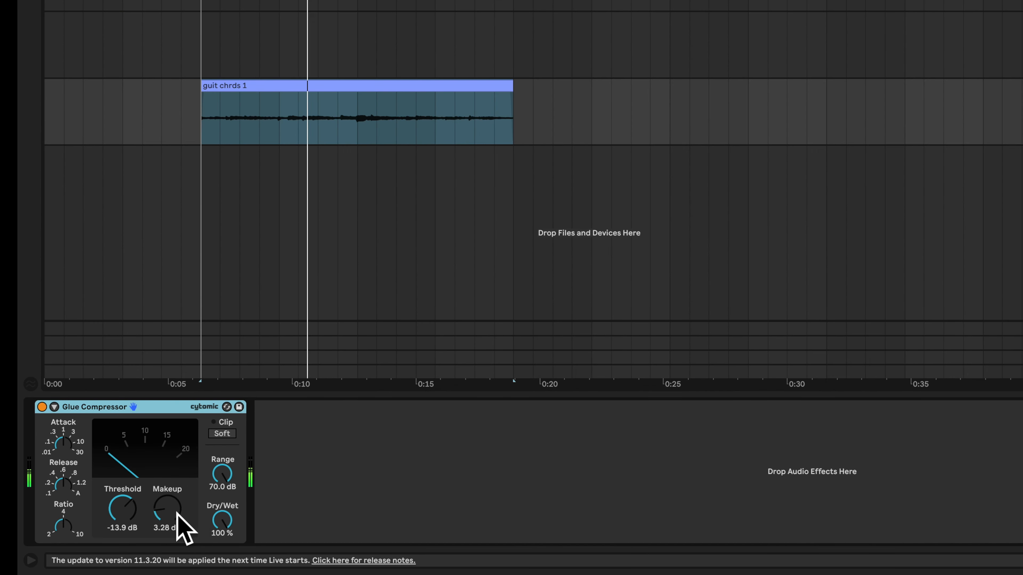
drag(177, 514, 176, 492)
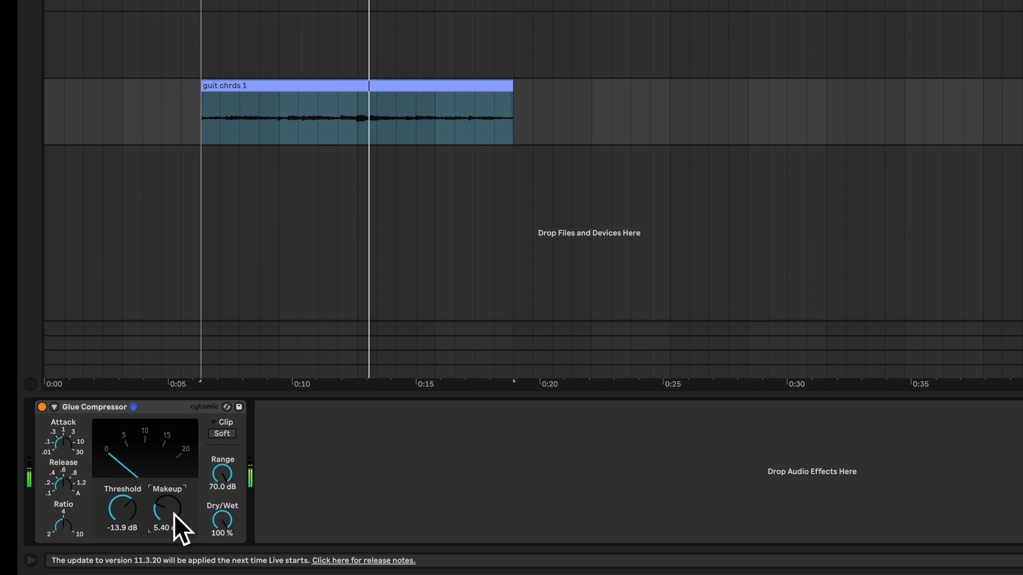
Fine-tune the threshold of the acoustistoic track's Glue Compressor and stop playback
mouse_move(123, 520)
mouse_down()
mouse_move(123, 533)
mouse_move(122, 513)
mouse_up()
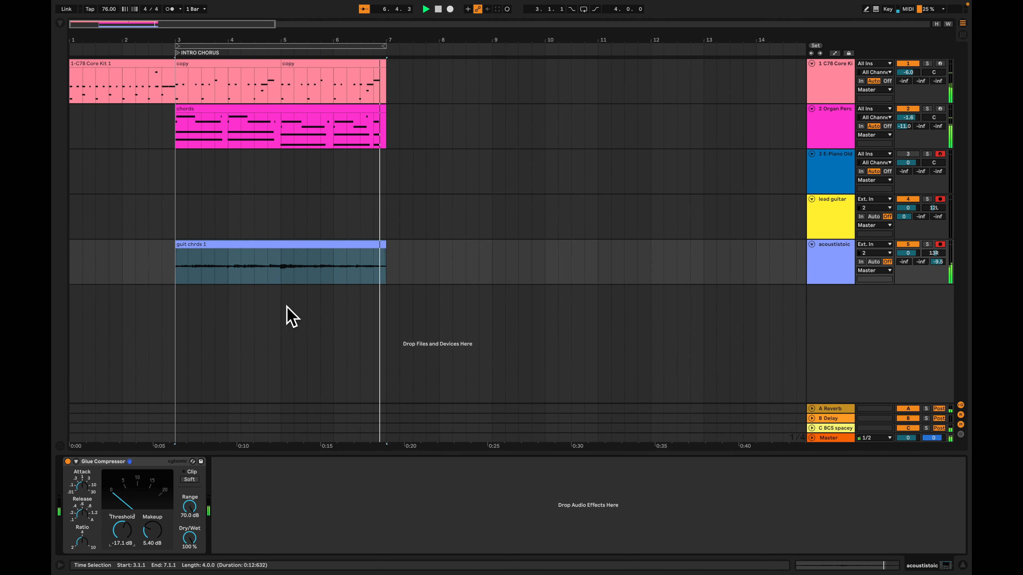
key(space)
Duplicate the drum, organ chords and acoustic guitar clips from bars 3–6 into bars 7–10 of the arrangement
click(301, 253)
shift+click(240, 72)
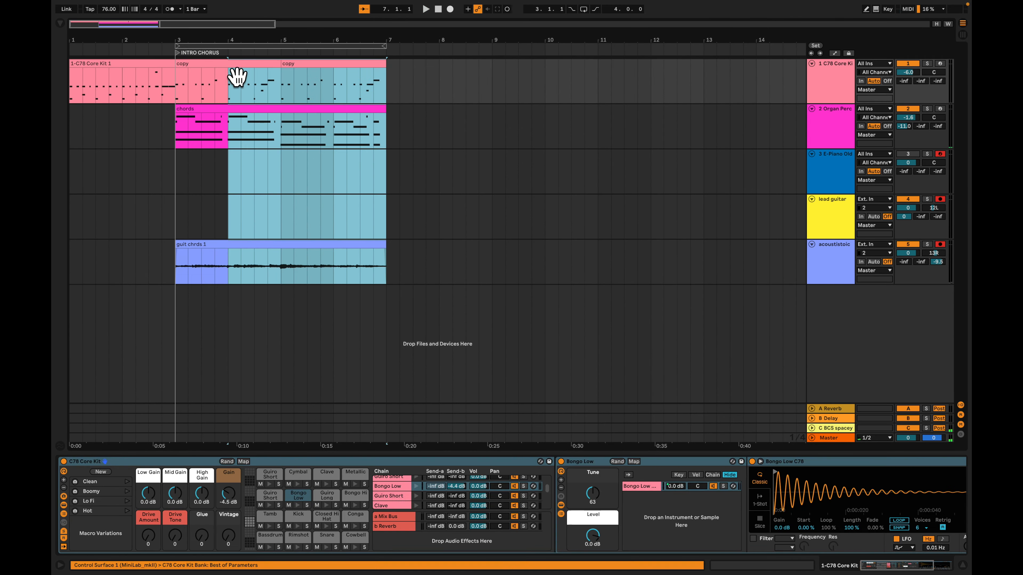
key(ctrl+d)
click(258, 202)
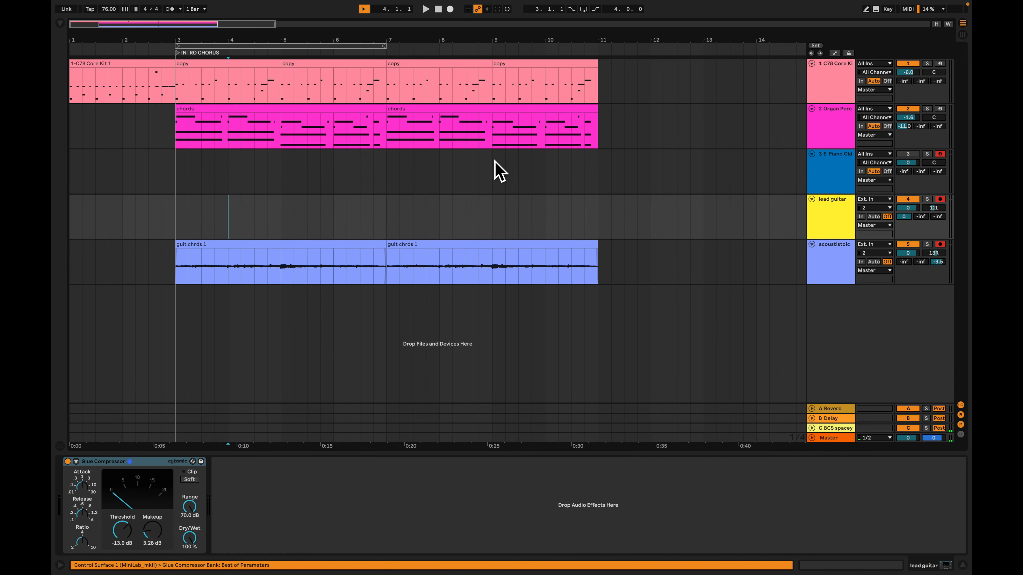
Audition the lead guitar track's 5-Audio 1 clip, place it at bar 3 of its arrangement track and restore arrangement playback
drag(386, 230, 602, 220)
key(Tab)
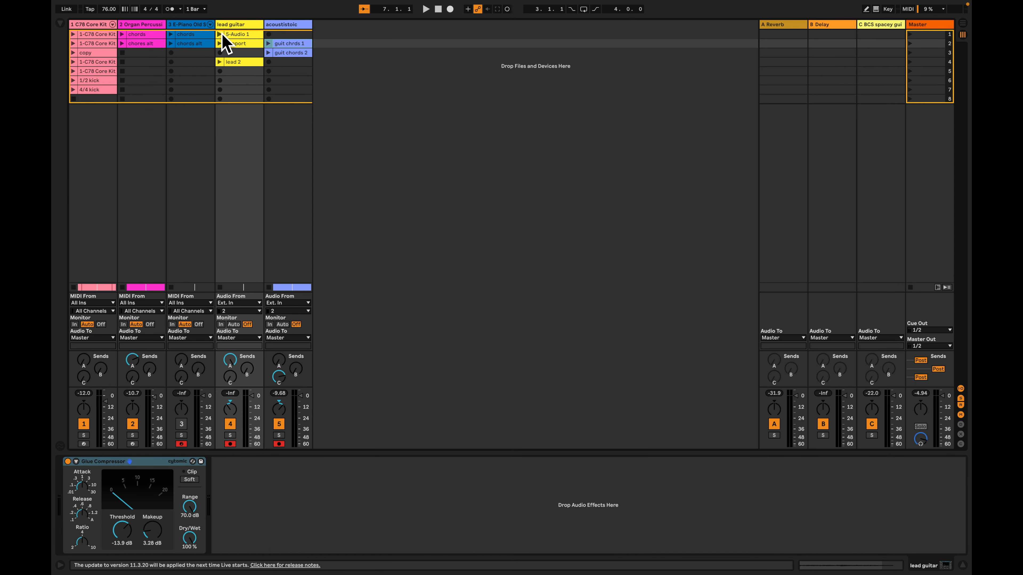
click(221, 35)
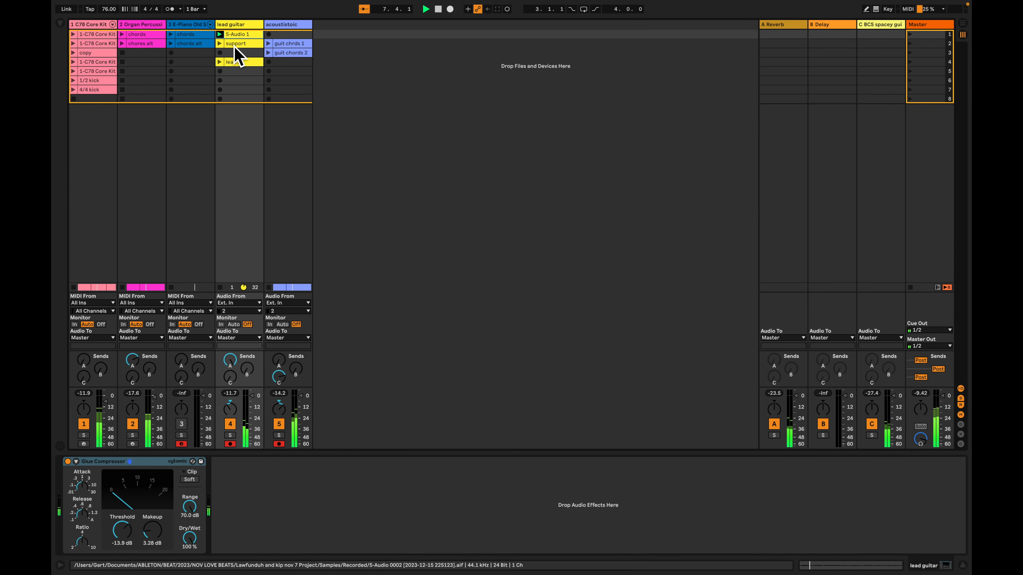
drag(238, 45, 172, 218)
key(Tab)
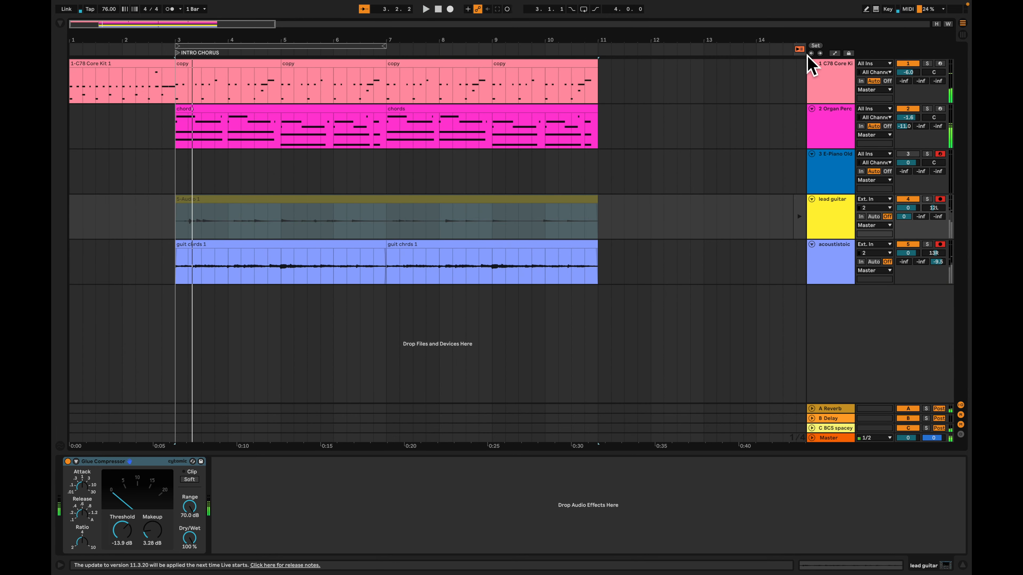
click(799, 49)
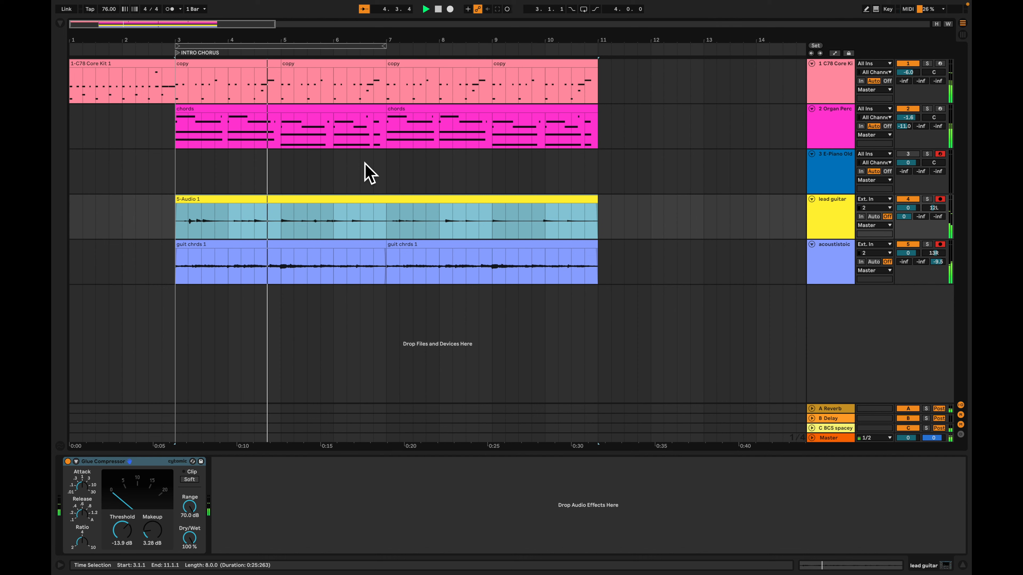
Consolidate the two copy drum clips spanning bars 7 to 10 into a single clip
key(minus)
click(379, 80)
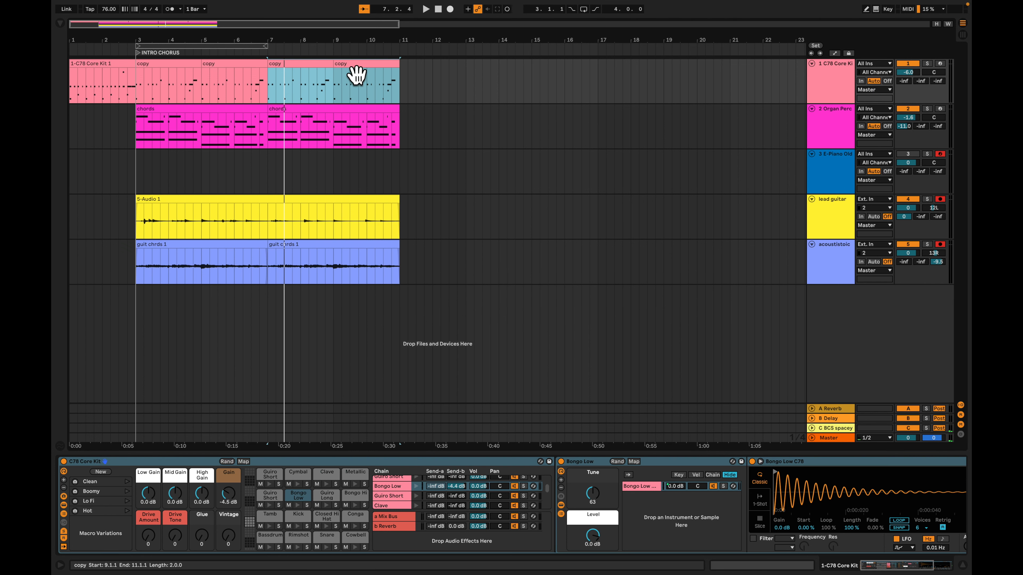
click(250, 79)
click(177, 71)
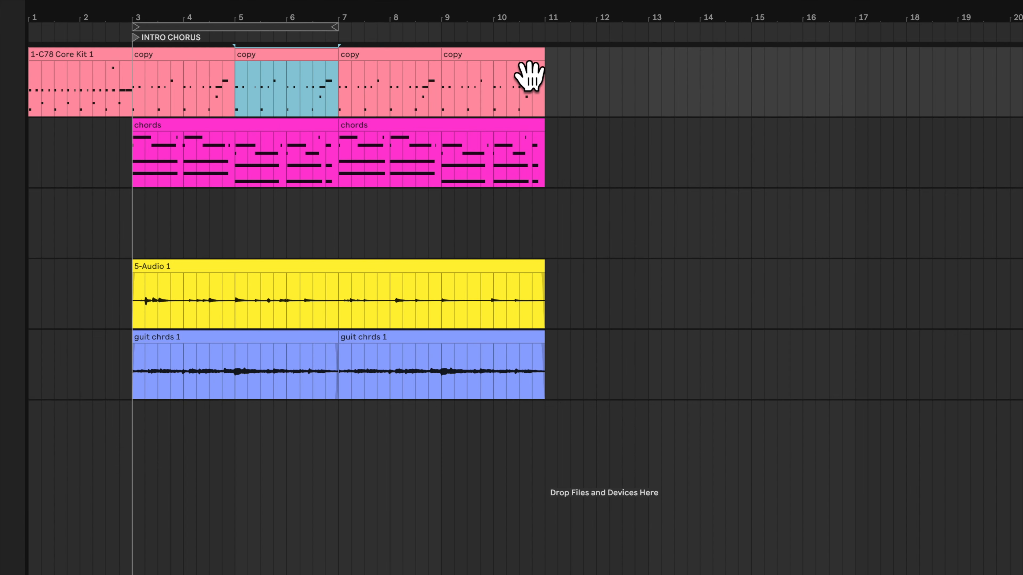
click(391, 78)
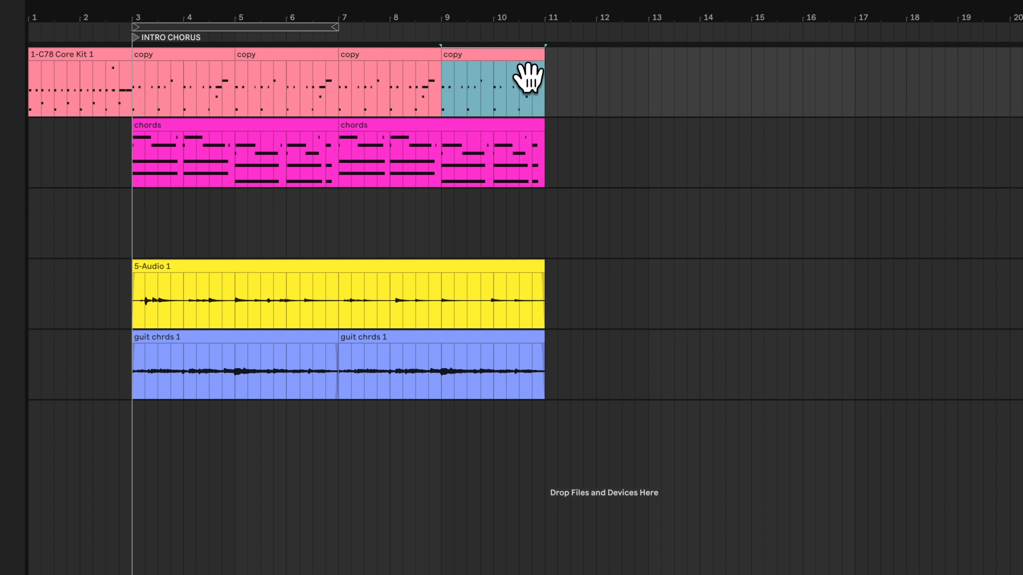
click(205, 70)
shift+click(527, 71)
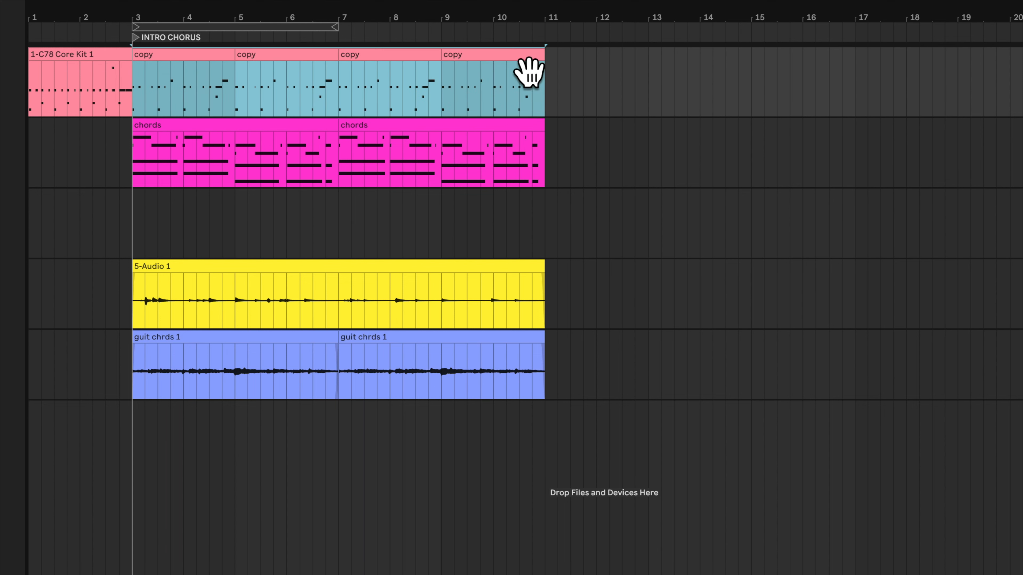
click(196, 67)
click(287, 73)
click(422, 78)
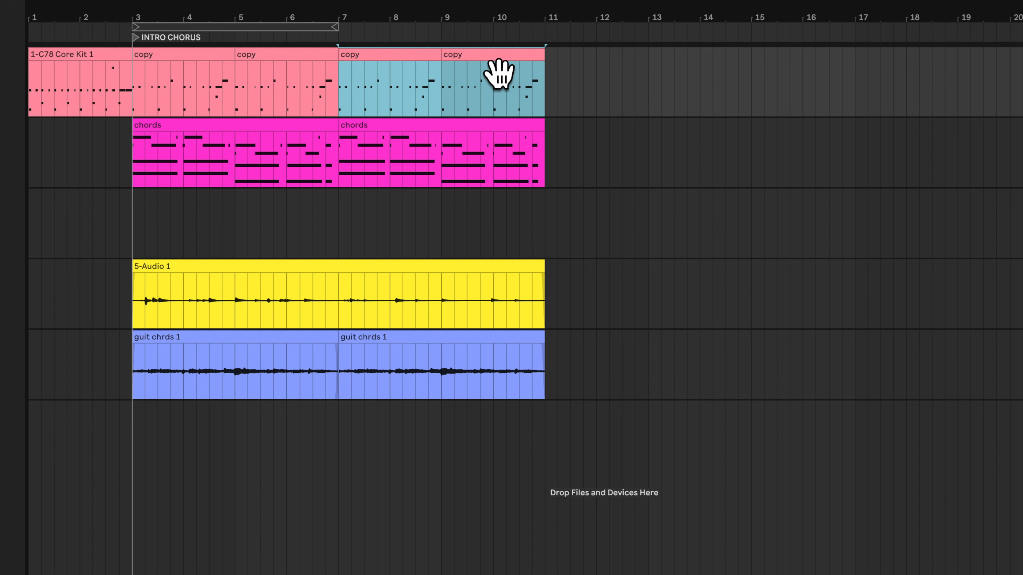
key(super+j)
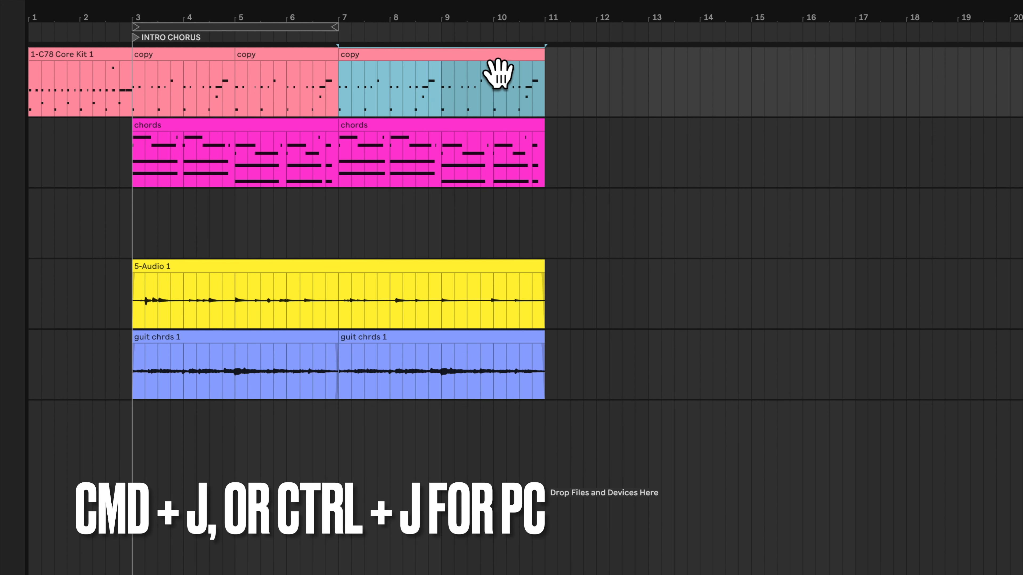
Add a locator at bar 7 and open the notes of the consolidated drum clip that starts there
key(plus)
key(plus)
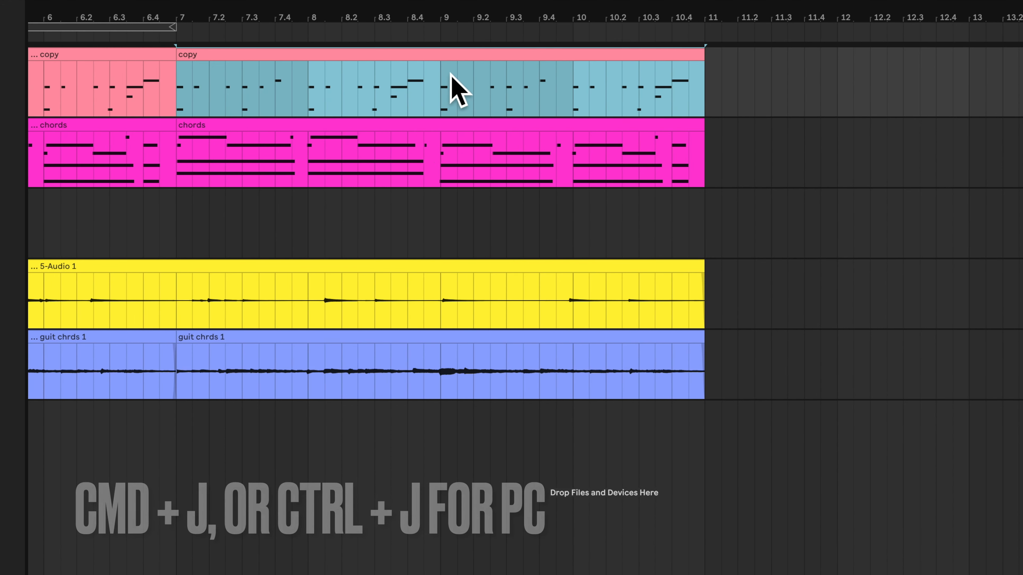
scroll(499, 79, left, 3)
click(266, 74)
click(396, 75)
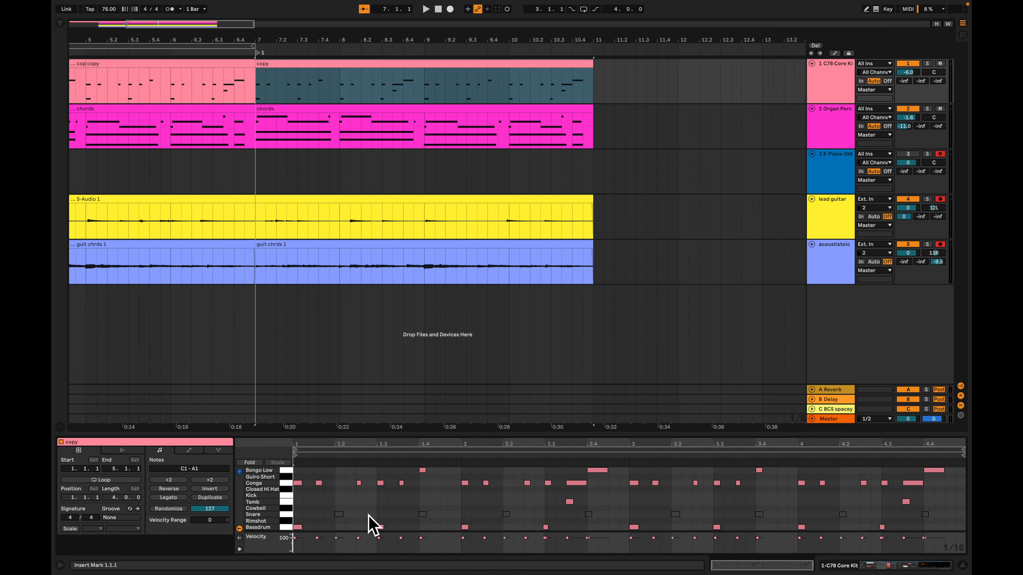
Add Bassdrum notes on beats 2 and 4 of all four bars in the consolidated drum clip, listening during playback
click(339, 527)
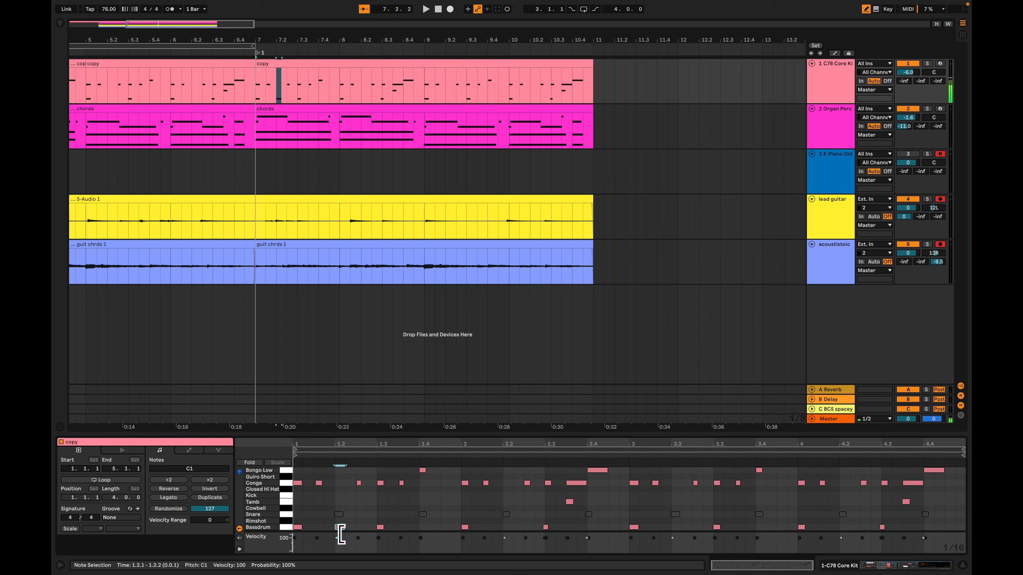
click(507, 527)
click(591, 526)
key(space)
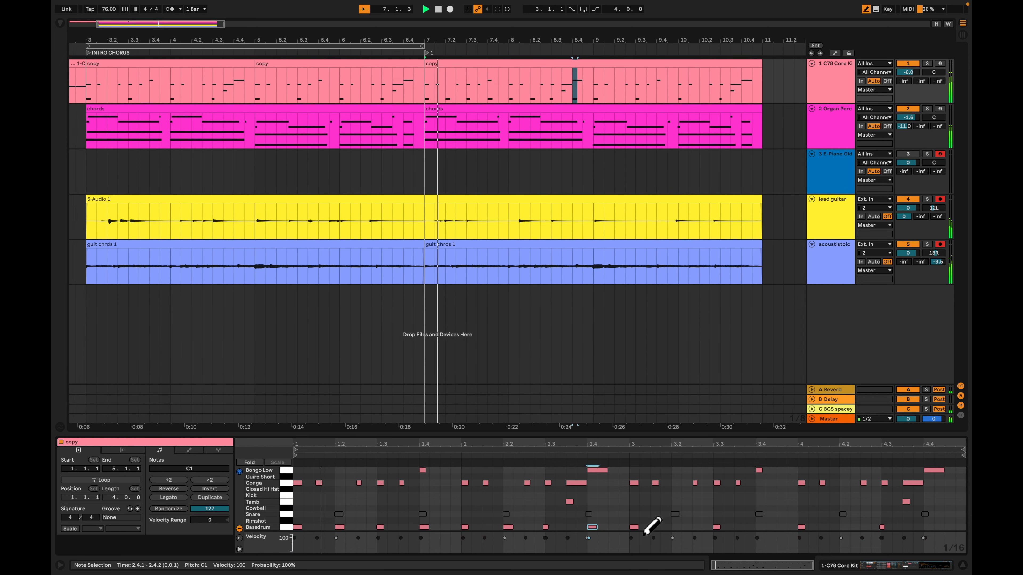
click(676, 527)
click(760, 527)
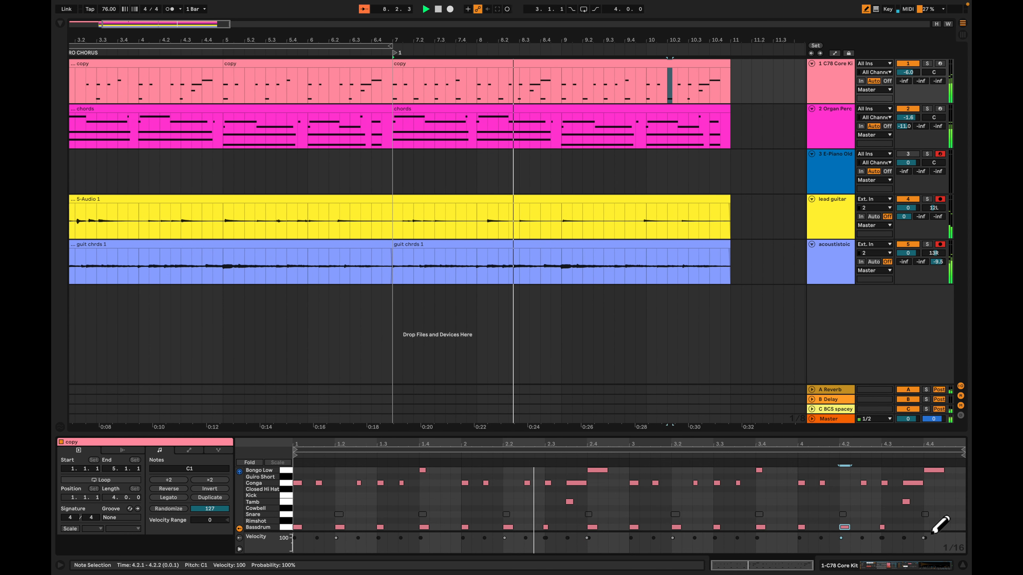
click(927, 527)
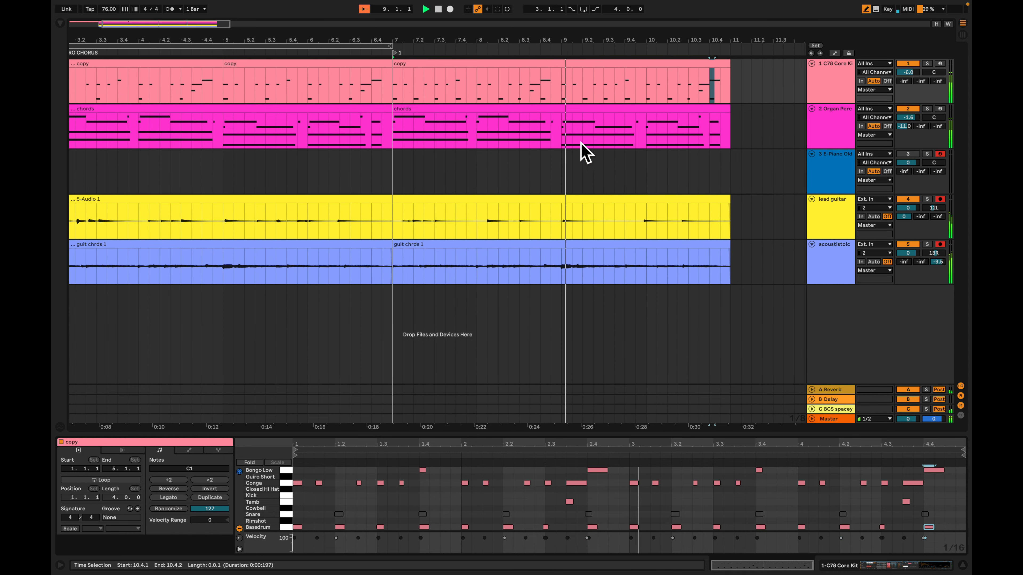
Stop playback and split the consolidated drum clip at bar 10
alt+super+drag(711, 170, 632, 148)
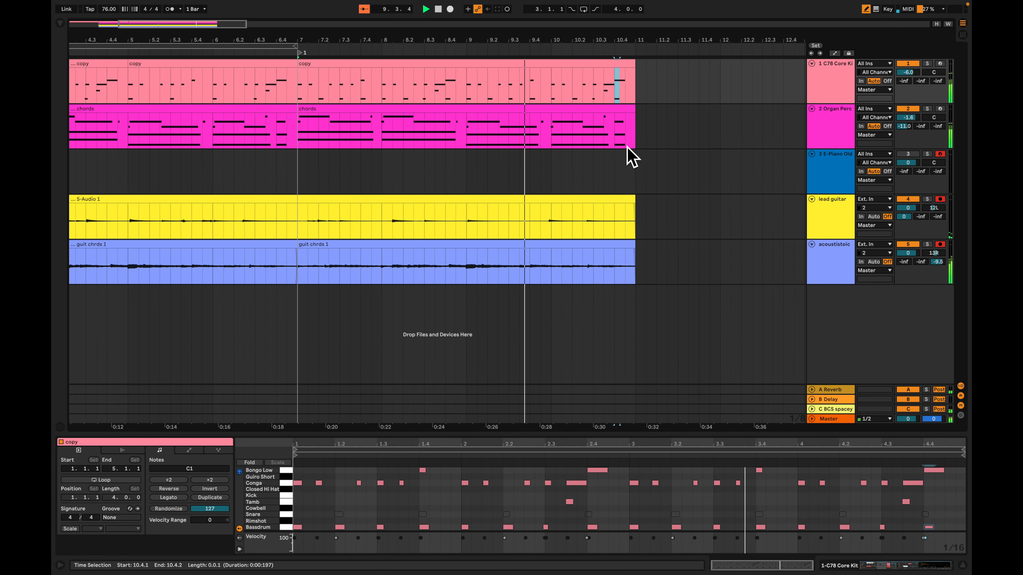
scroll(610, 141, right, 5)
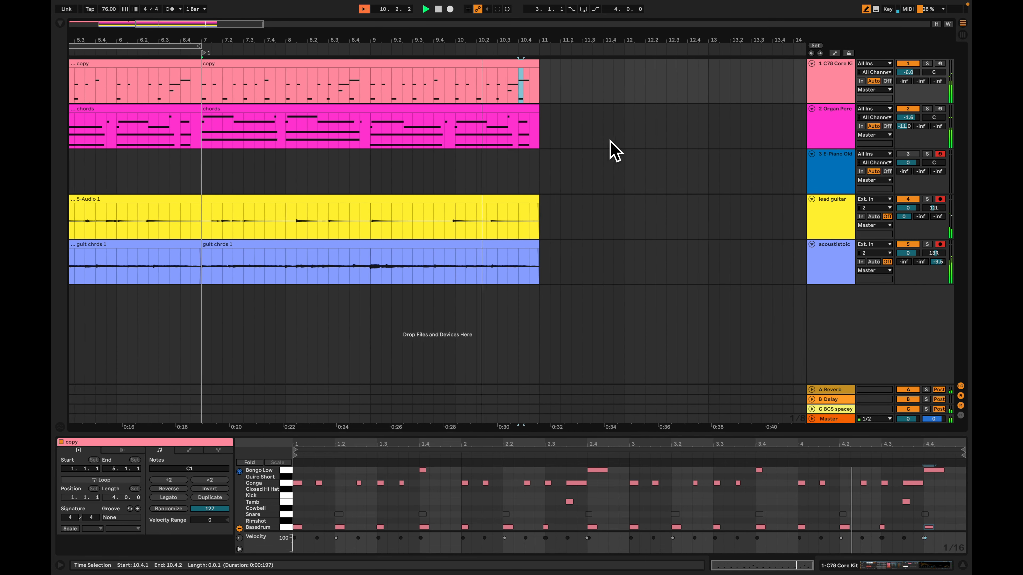
click(480, 74)
key(space)
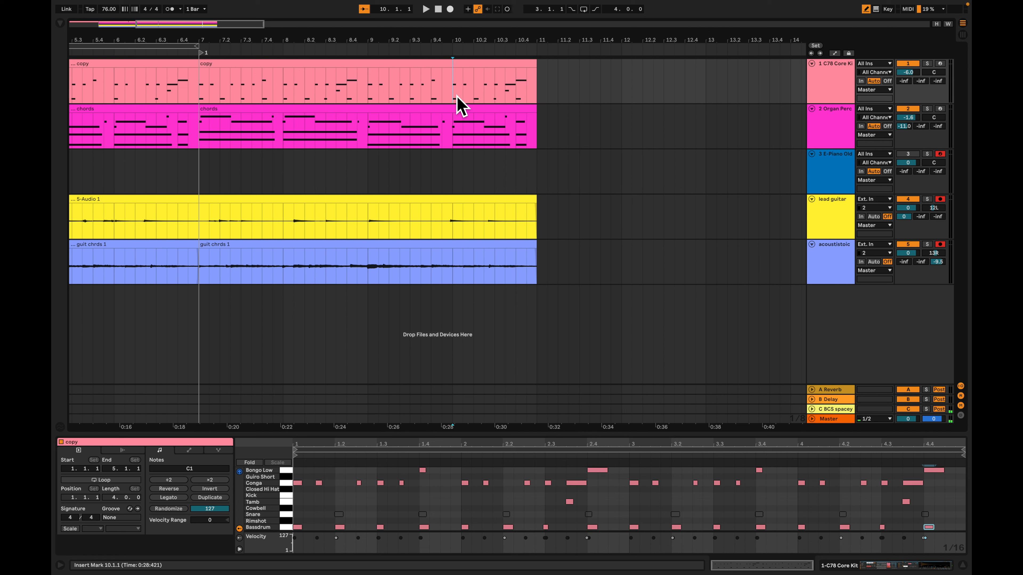
key(super+e)
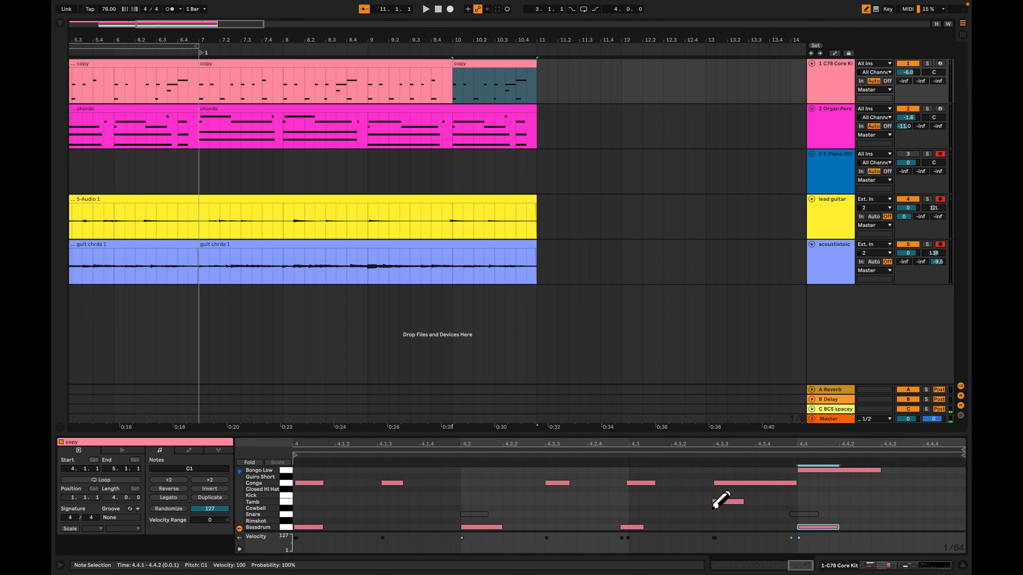
Deactivate the Bassdrum notes from beat 2 onward in the bar 10 drum clip and play the lead-in to it
scroll(765, 508, up, 1)
scroll(886, 519, down, 1)
drag(879, 516, 493, 558)
scroll(546, 540, left, 1)
scroll(542, 540, down, 3)
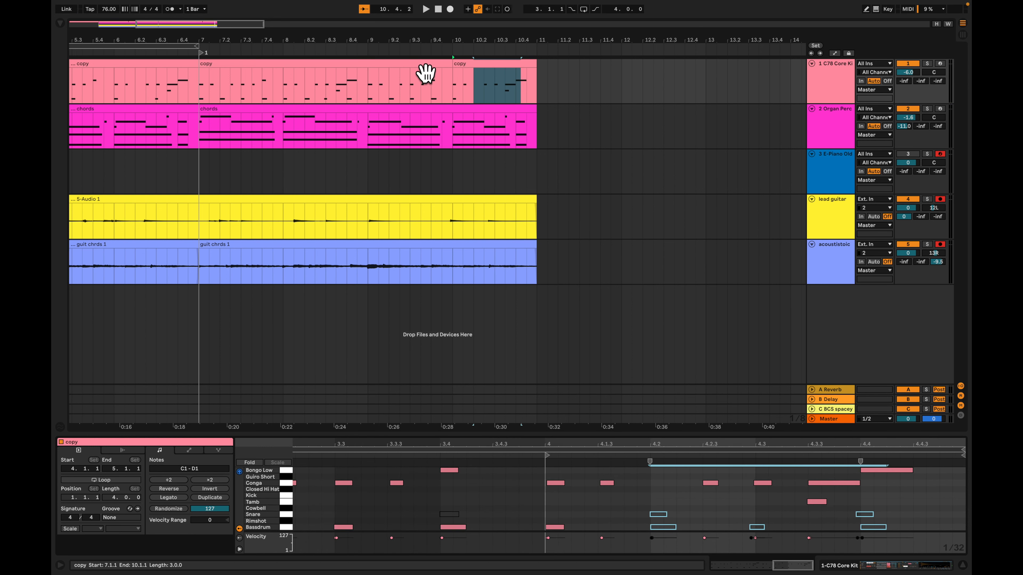
click(426, 73)
key(space)
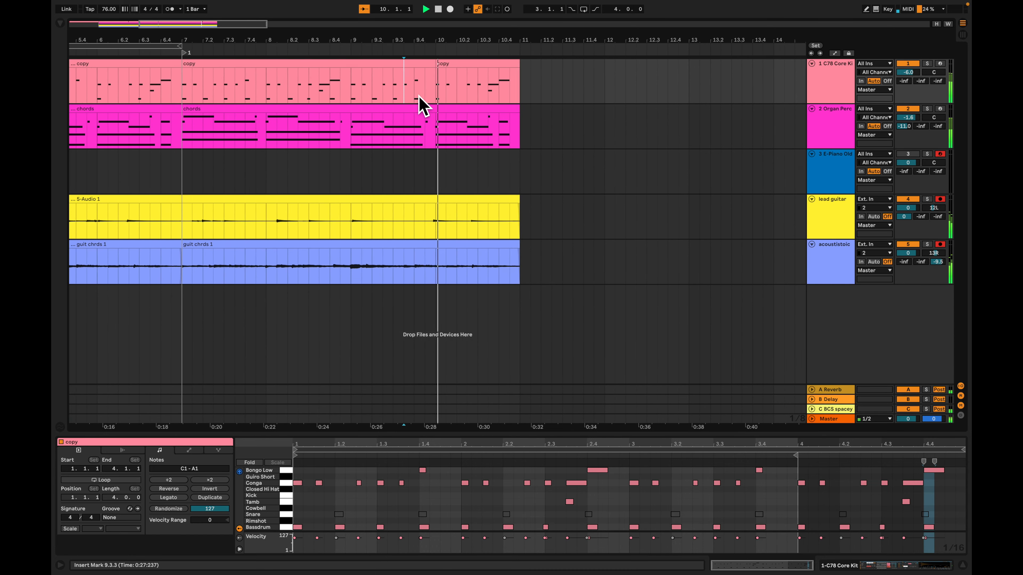
Reactivate the last Snare note in the bar 10 drum clip, align it exactly to beat 4 and play the result
click(476, 70)
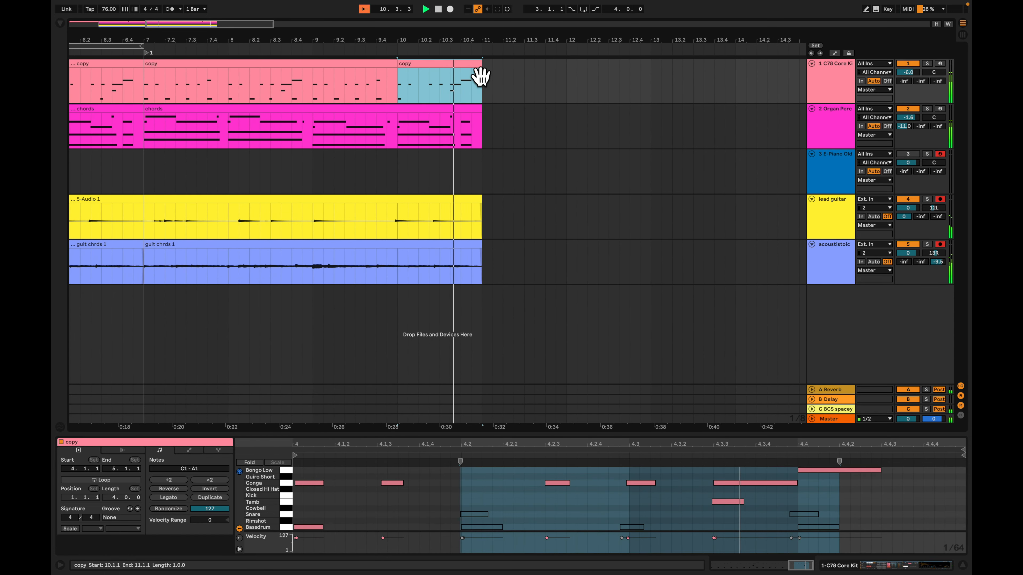
mouse_move(868, 512)
mouse_down()
mouse_move(809, 531)
mouse_move(781, 519)
mouse_move(808, 515)
mouse_up()
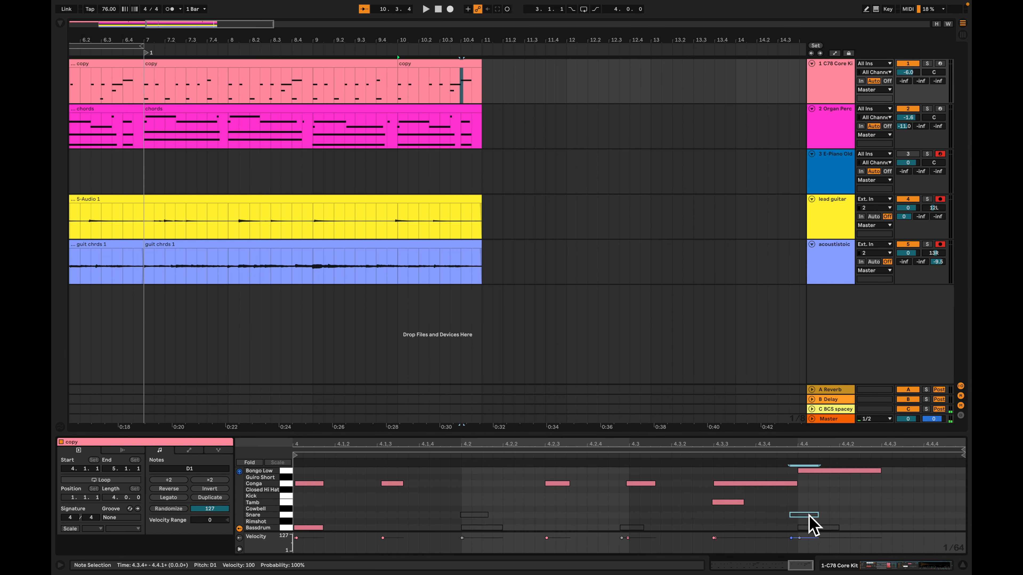
drag(886, 503, 832, 531)
drag(823, 500, 804, 516)
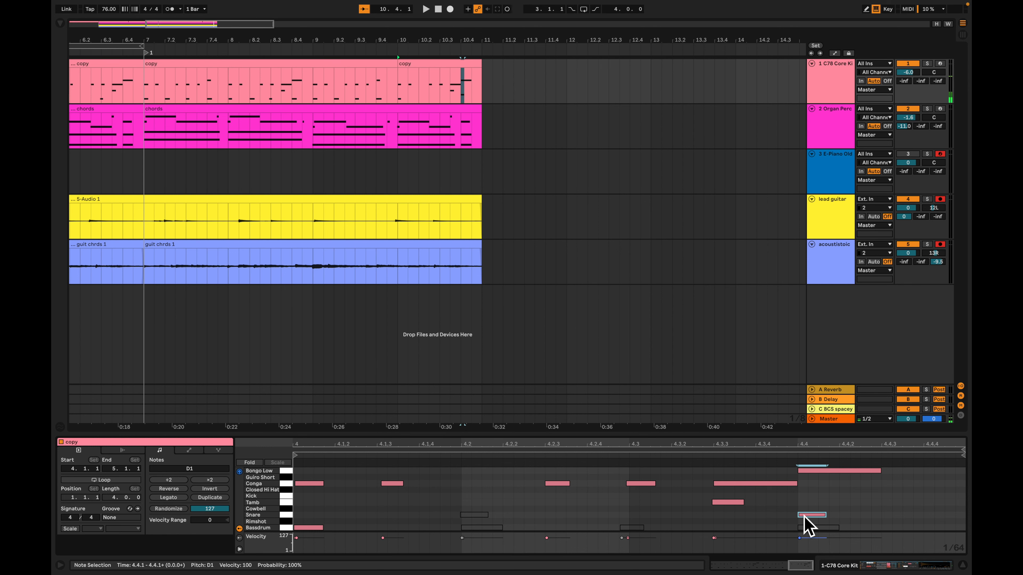
key(space)
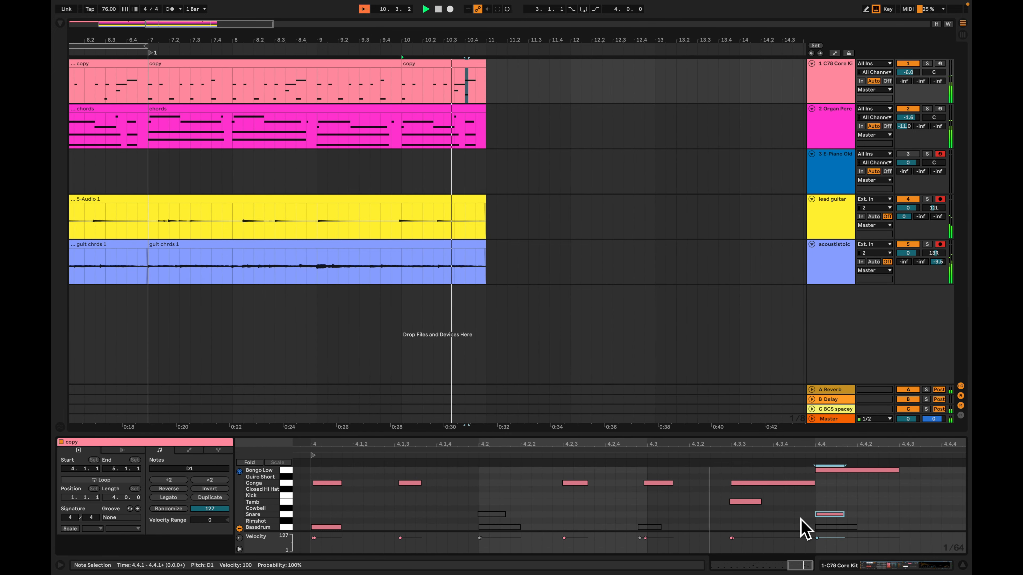
Reactivate the Bassdrum note on beat 4 of the bar 10 drum clip so it sounds with the snare
drag(802, 523, 868, 546)
key(space)
key(0)
drag(806, 501, 850, 562)
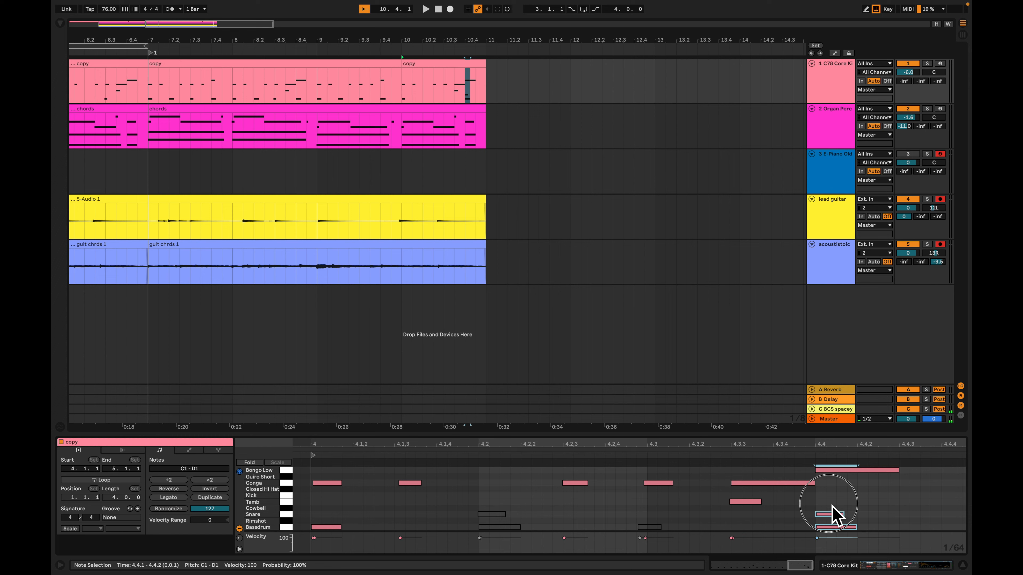
Copy the beat 4 Snare note to position 4.4.3 in the bar 10 drum clip and play the fill
click(832, 515)
drag(833, 516, 906, 516)
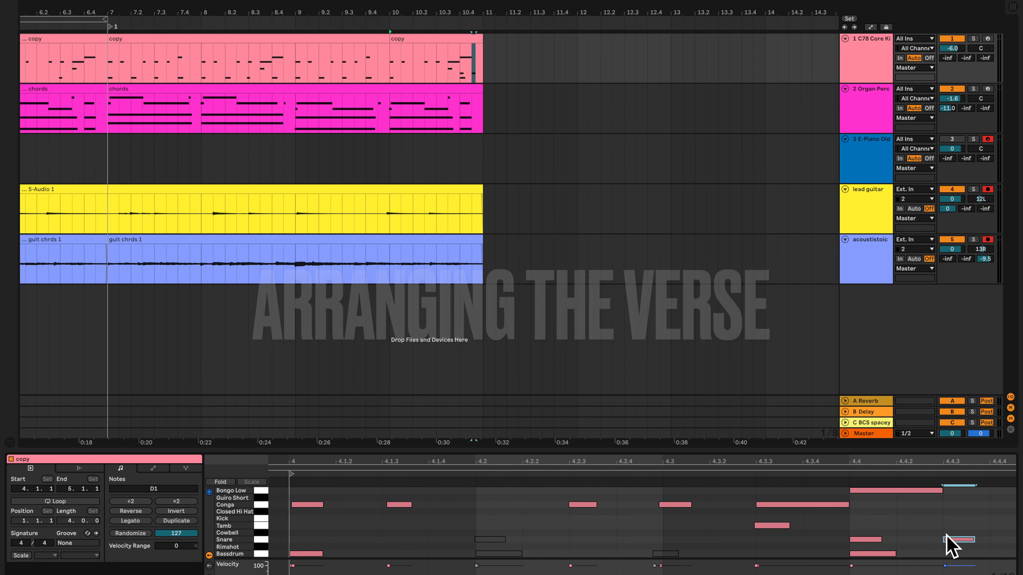
click(393, 165)
key(space)
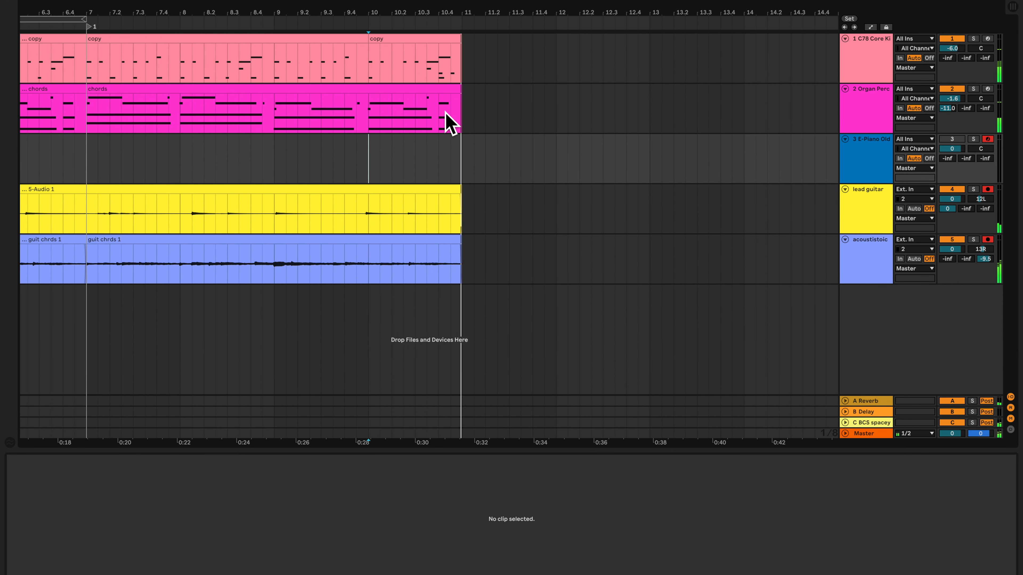
Add a Bassdrum note at 4.4.3 under the second snare hit, play the fill and show the whole arrangement
click(442, 53)
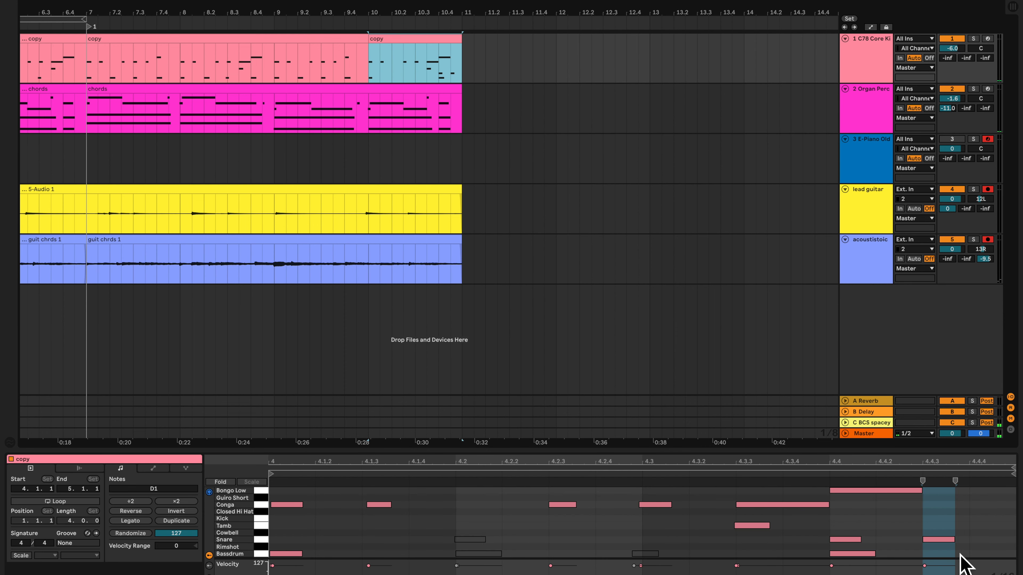
click(935, 554)
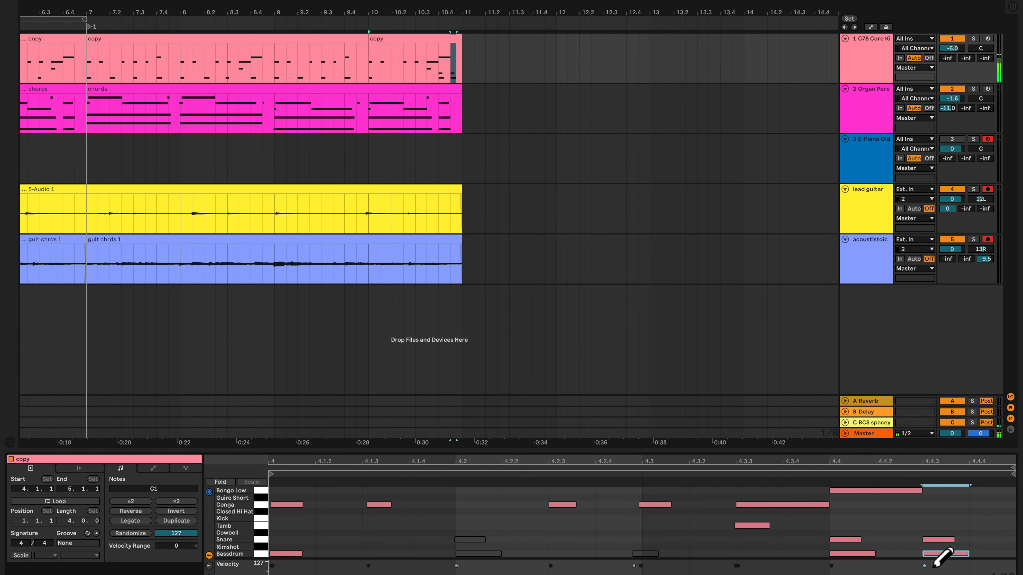
click(419, 159)
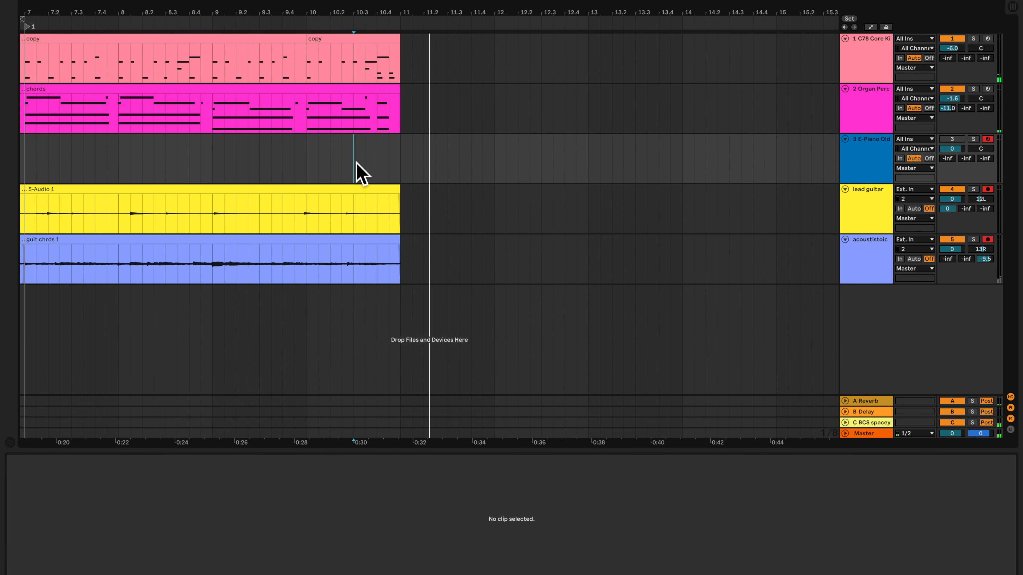
key(minus)
key(minus)
key(minus)
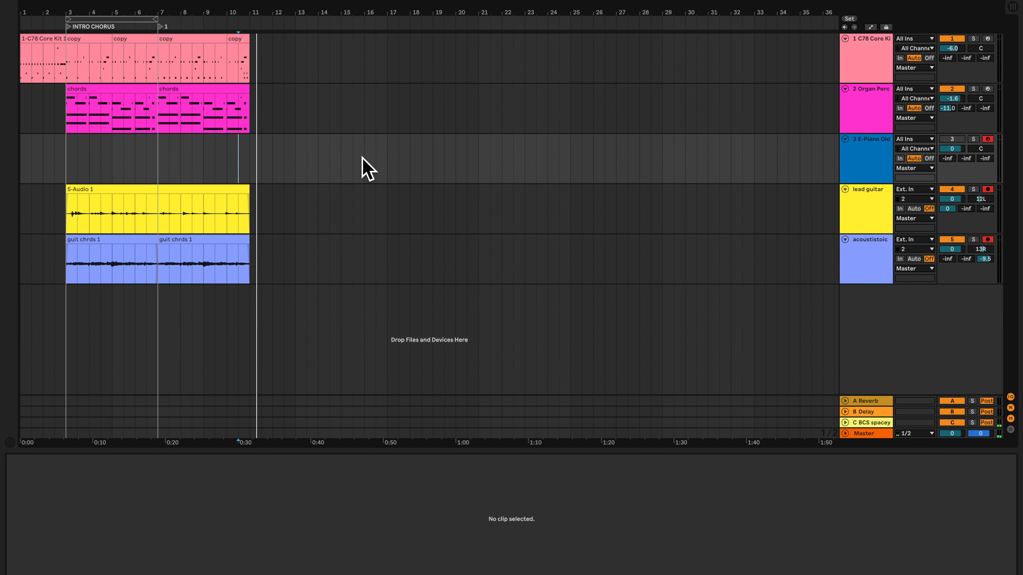
Audition several drum clips of the C78 Core Kit track in the session to choose a beat for bar 11
click(253, 77)
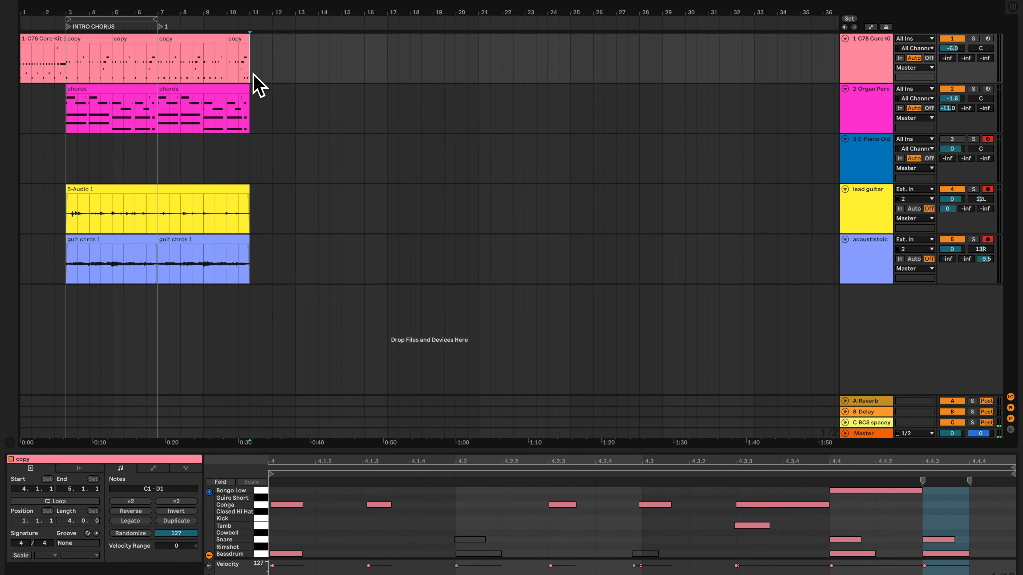
key(plus)
key(plus)
mouse_move(255, 74)
mouse_down()
mouse_move(263, 99)
mouse_move(301, 102)
mouse_up()
key(Tab)
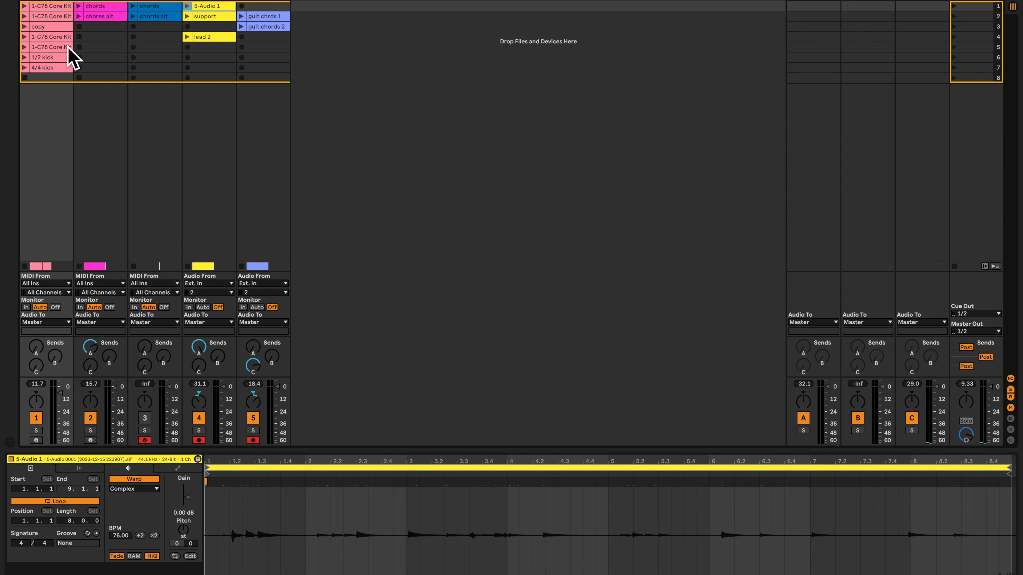
click(25, 37)
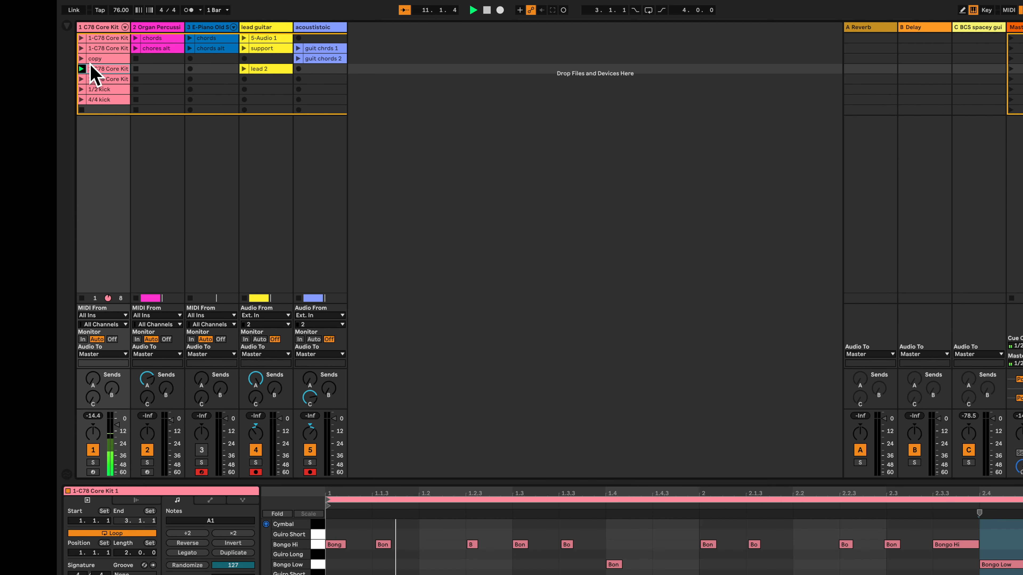
click(81, 37)
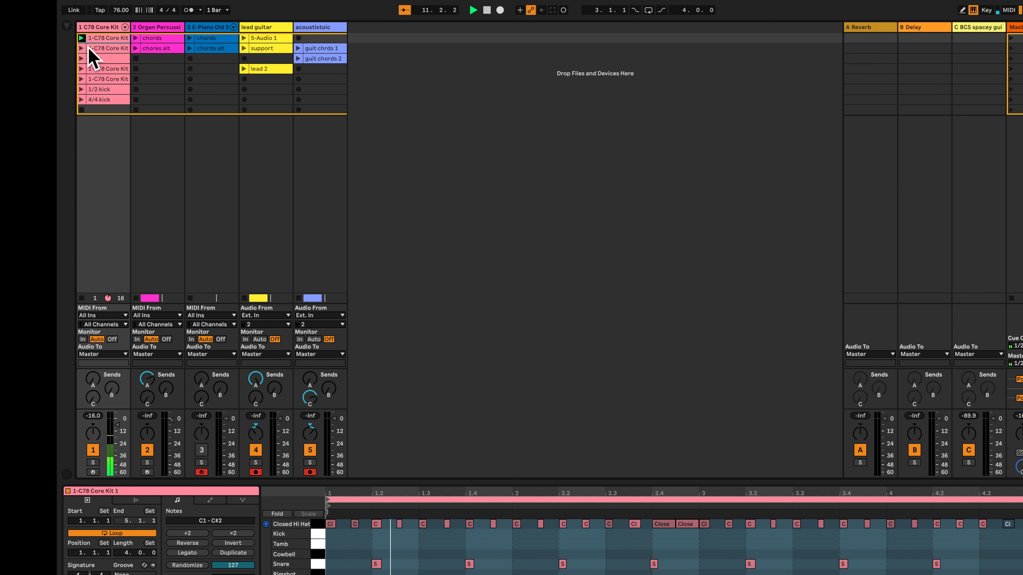
click(82, 48)
Place the first 1-C78 Core Kit 1 session clip at bar 11 of the drum track and return playback to the arrangement
click(82, 38)
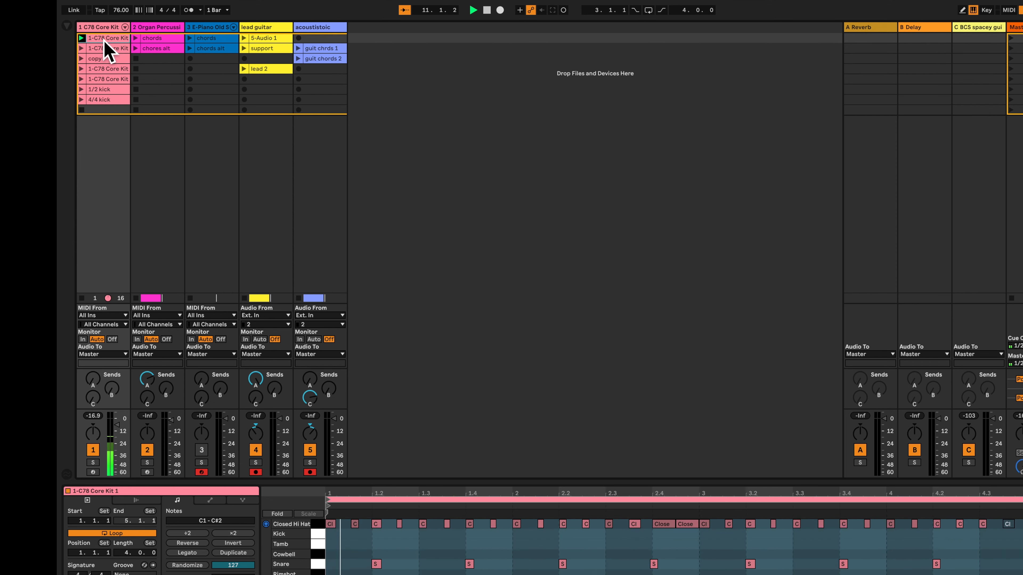
key(Tab)
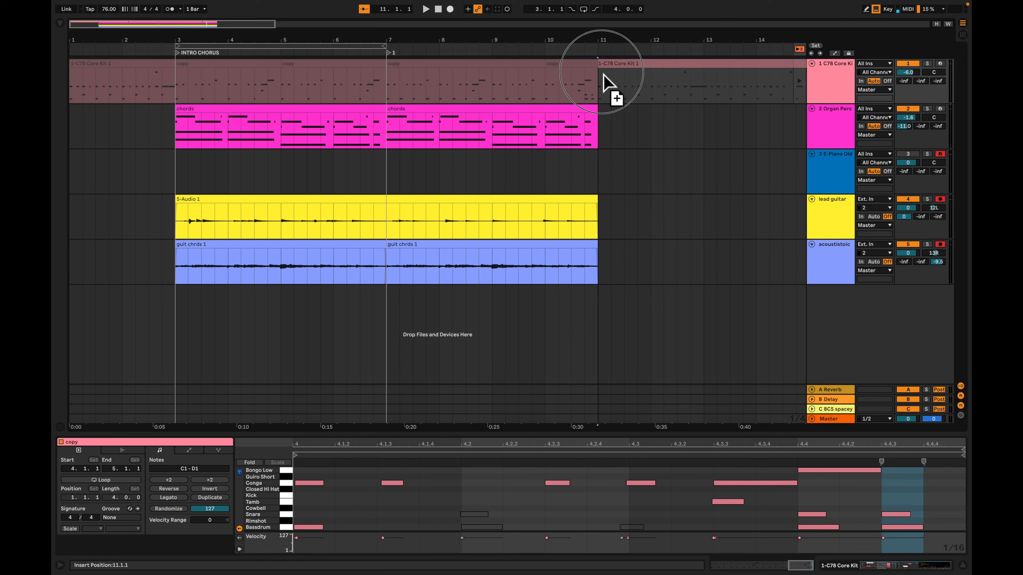
click(800, 49)
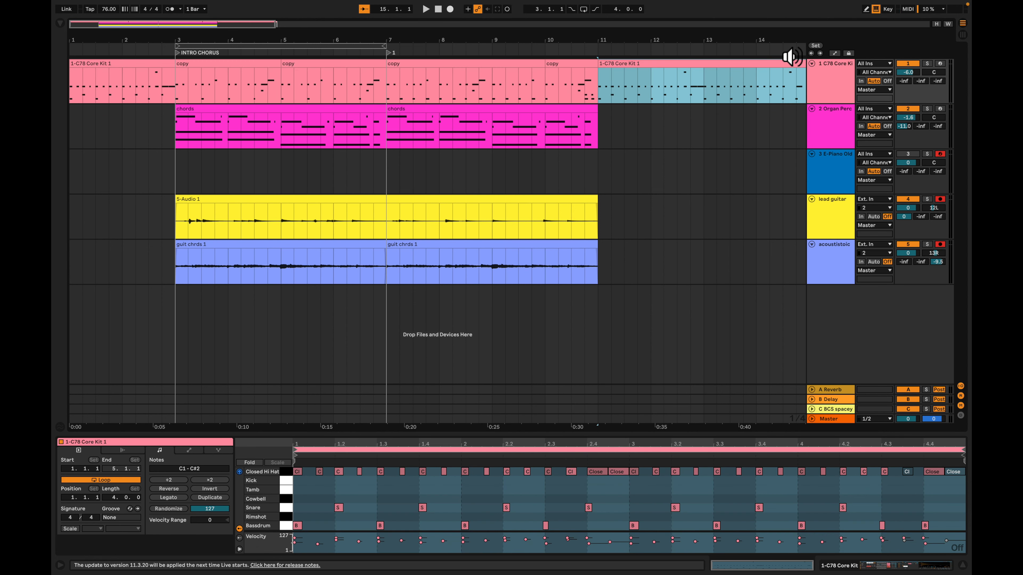
Add a locator at bar 11 and name it THE BETAT
click(603, 127)
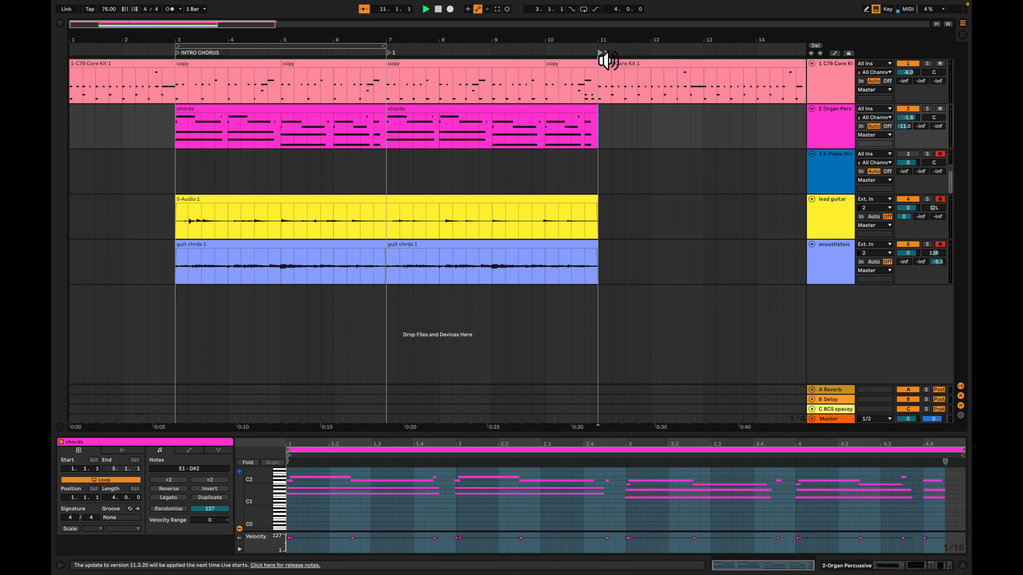
key(space)
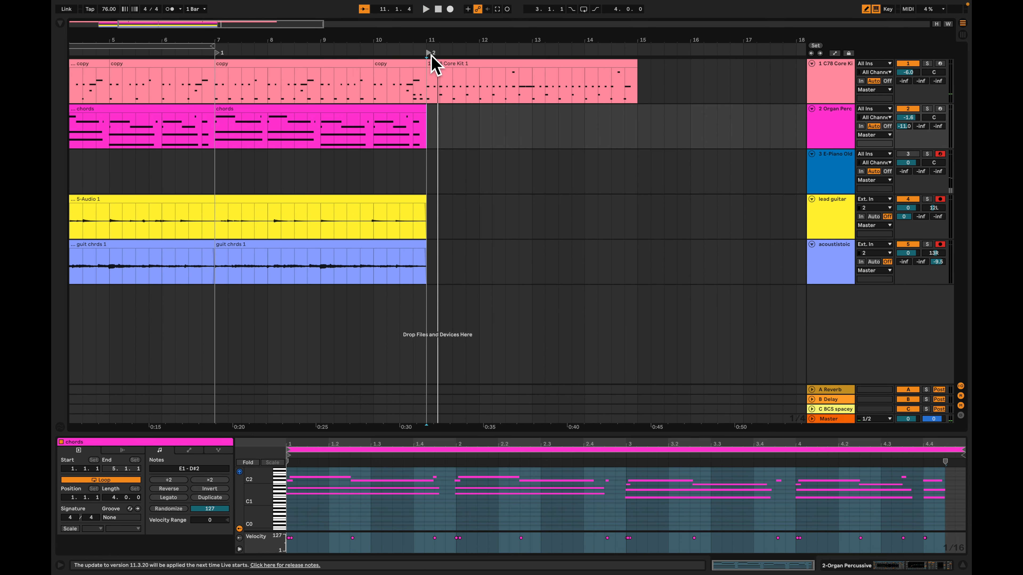
text(THE BETAT)
key(Return)
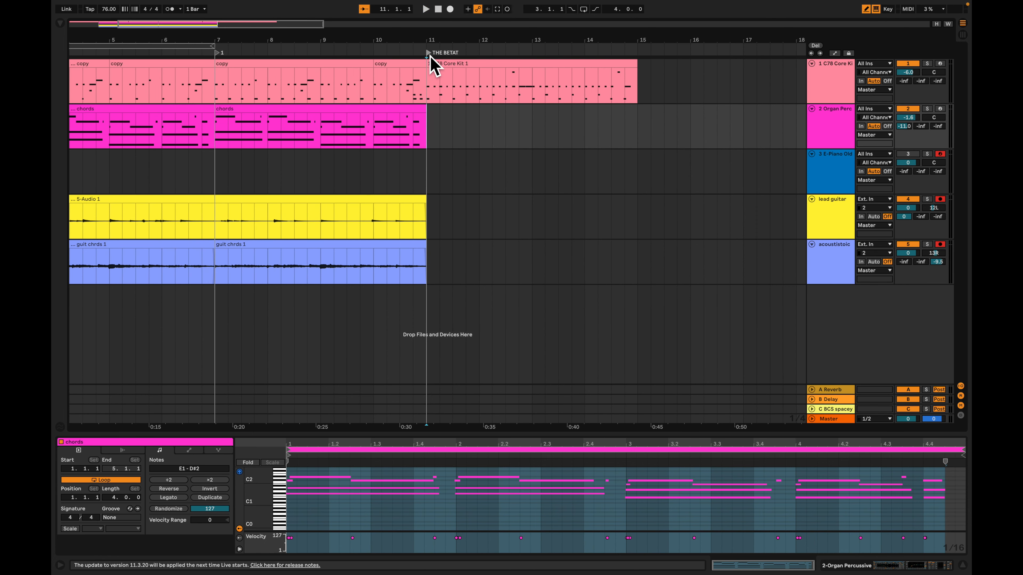
Play the new drum beat from the THE BETAT locator at bar 11
key(plus)
key(plus)
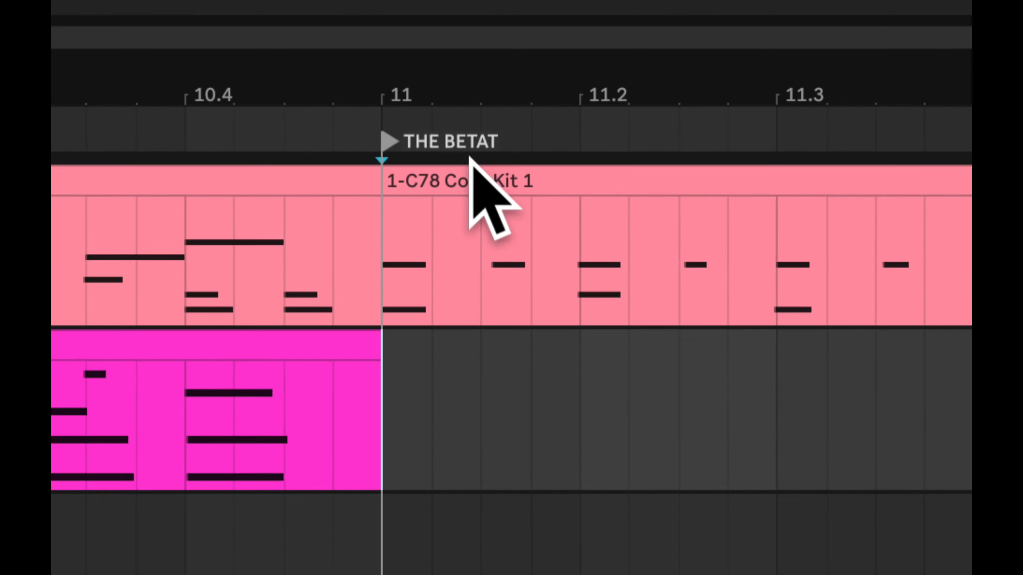
key(space)
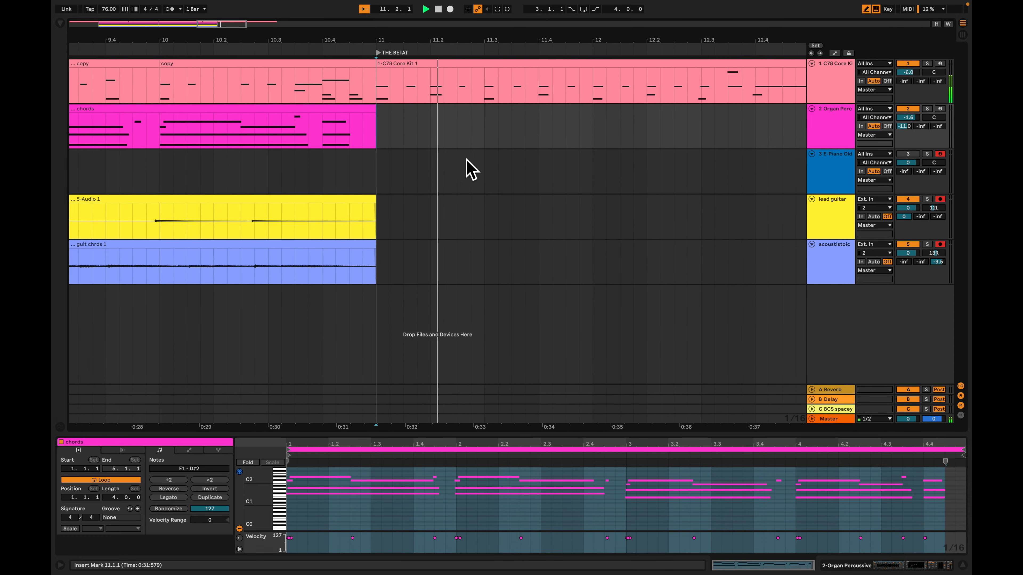
click(443, 171)
scroll(447, 167, down, 3)
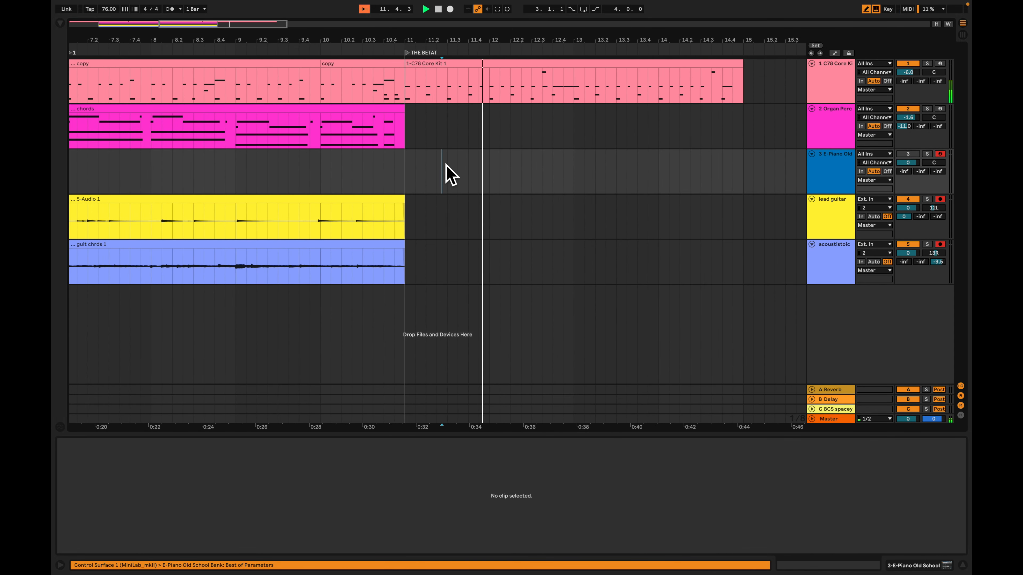
scroll(448, 165, down, 3)
Place the guit chrds 1 clip at bar 11 of the acoustic guitar track, and duplicate both it and the drum clip to bar 15
key(Tab)
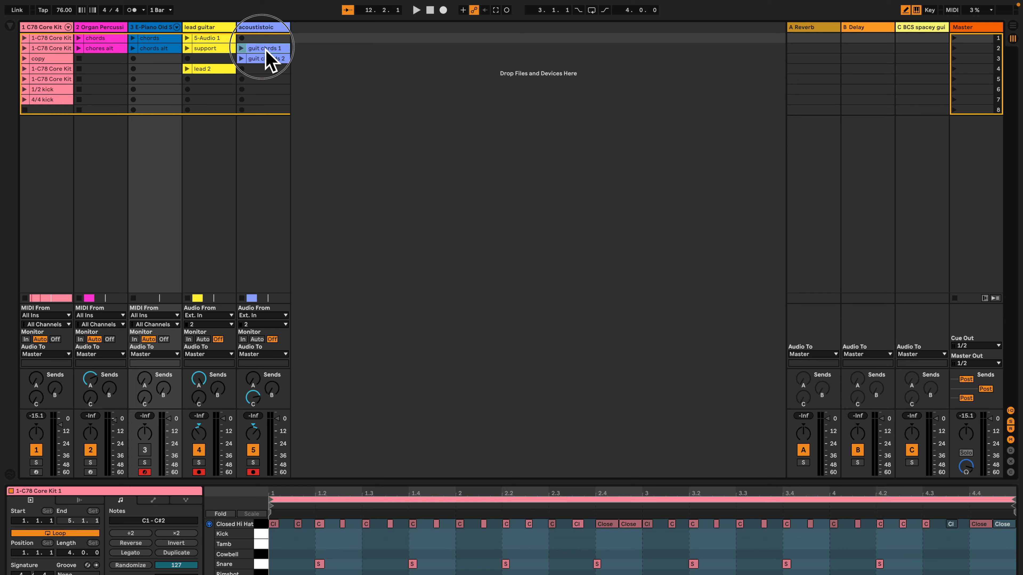
key(Tab)
drag(266, 50, 415, 303)
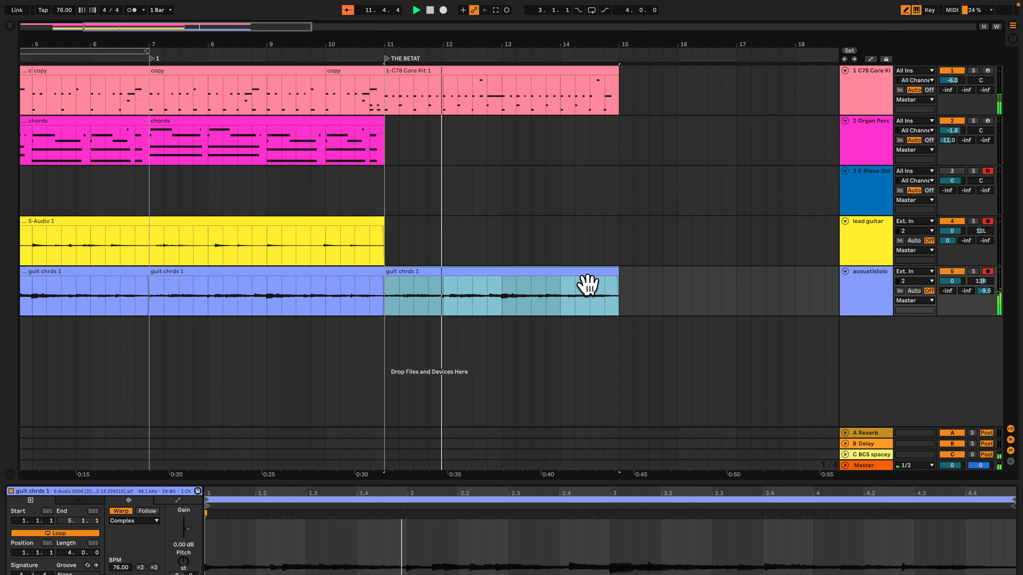
key(super+d)
click(386, 79)
key(super+d)
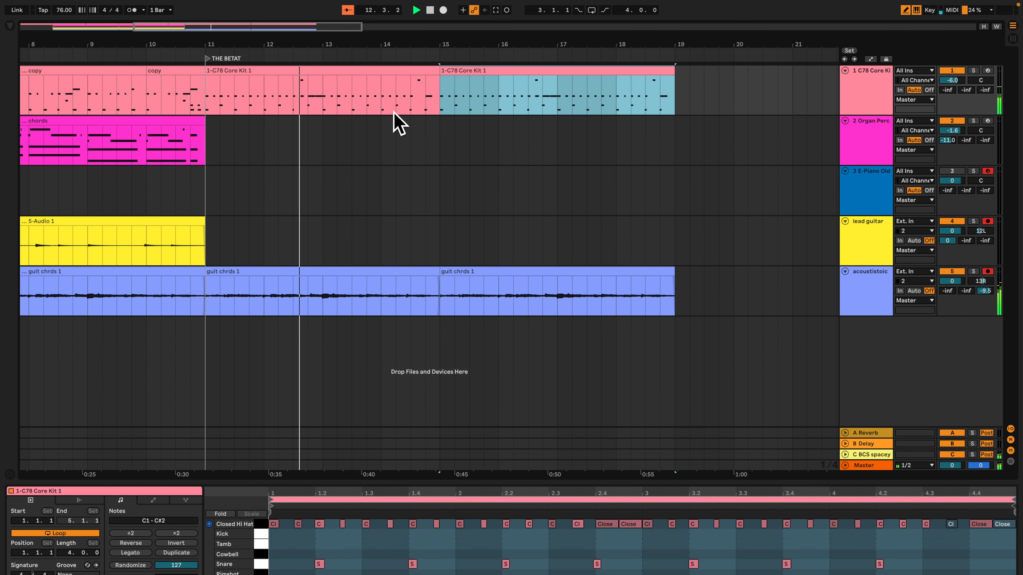
Stop playback and compare the notes of the chords clips on the organ and E-Piano tracks in the session
key(Tab)
key(space)
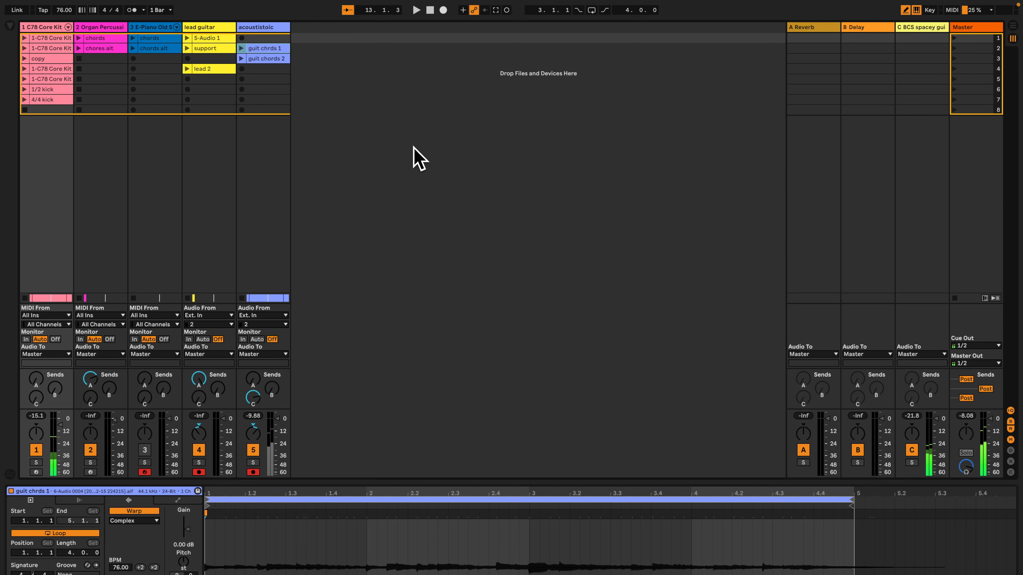
key(Tab)
click(415, 155)
scroll(538, 208, left, 5)
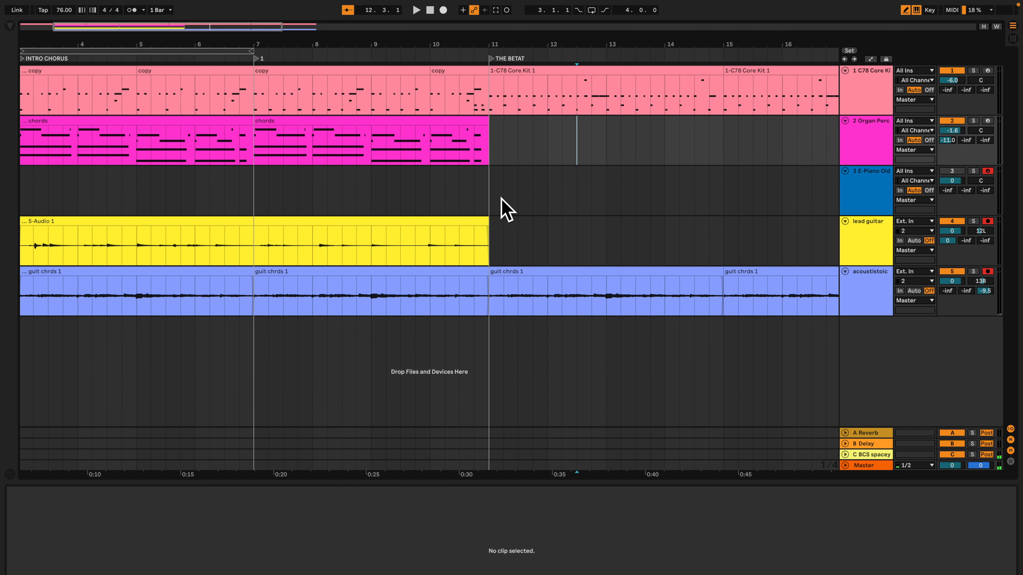
click(372, 133)
key(Tab)
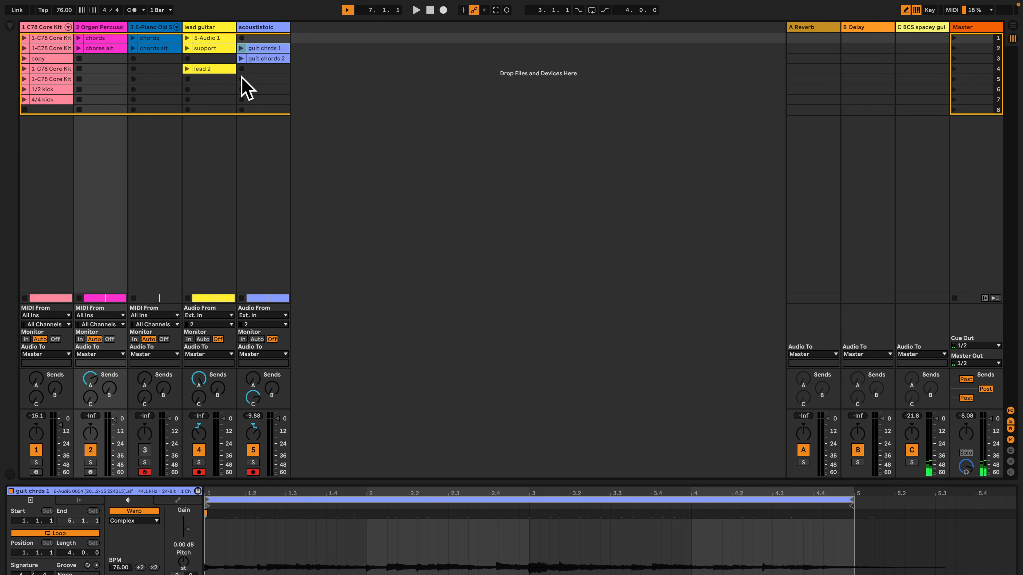
click(152, 36)
click(100, 38)
click(165, 36)
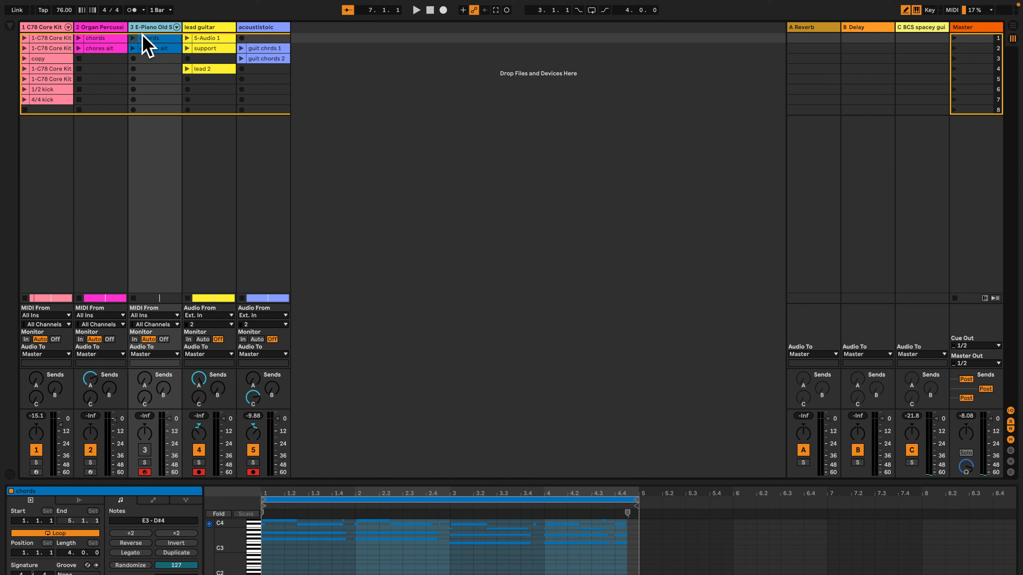
click(105, 39)
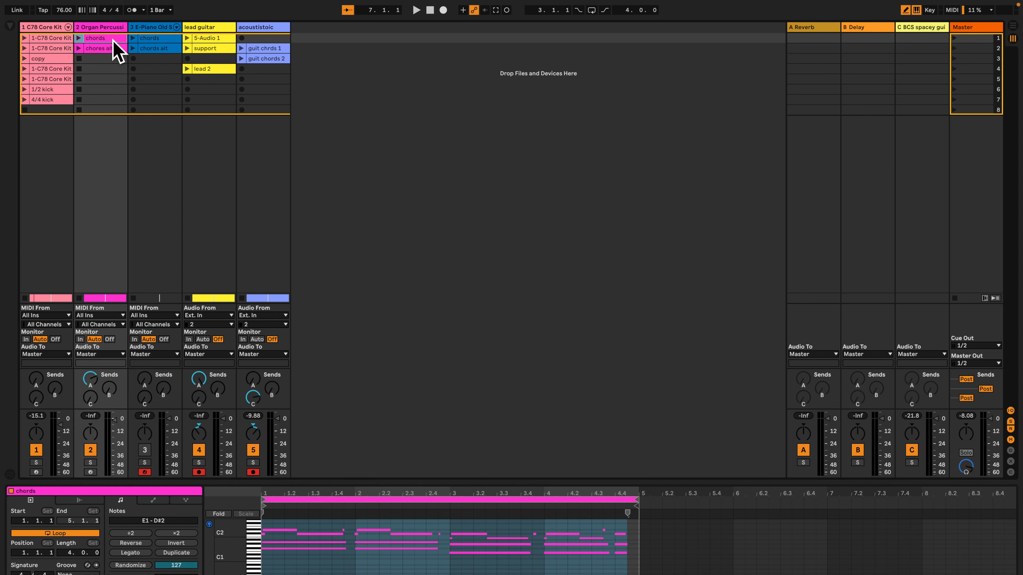
click(149, 41)
click(97, 39)
click(150, 40)
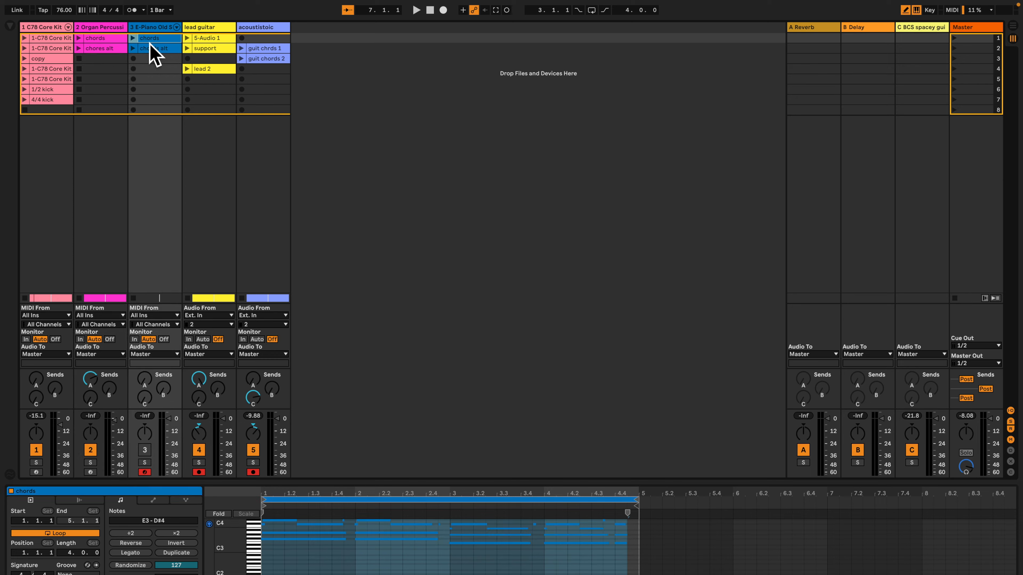
Place the E-Piano chords clip at bar 11 of its track and play the transition from position 9.3
key(Tab)
drag(165, 51, 499, 185)
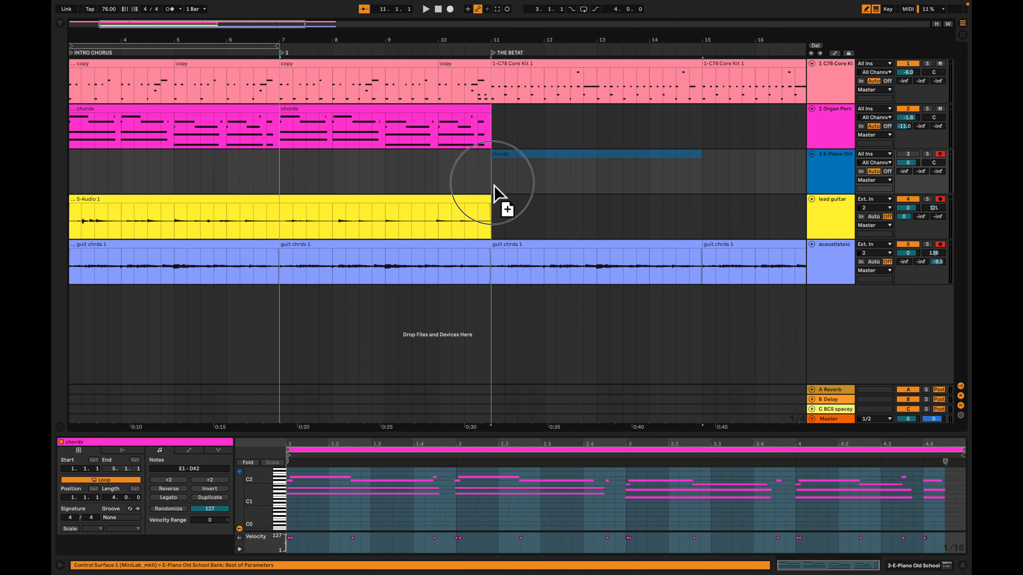
click(482, 179)
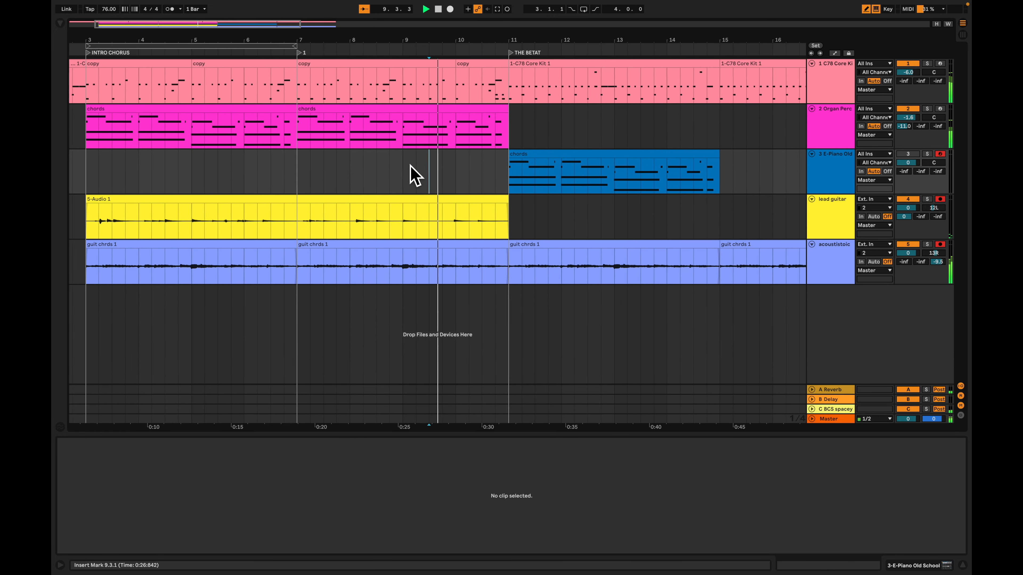
key(plus)
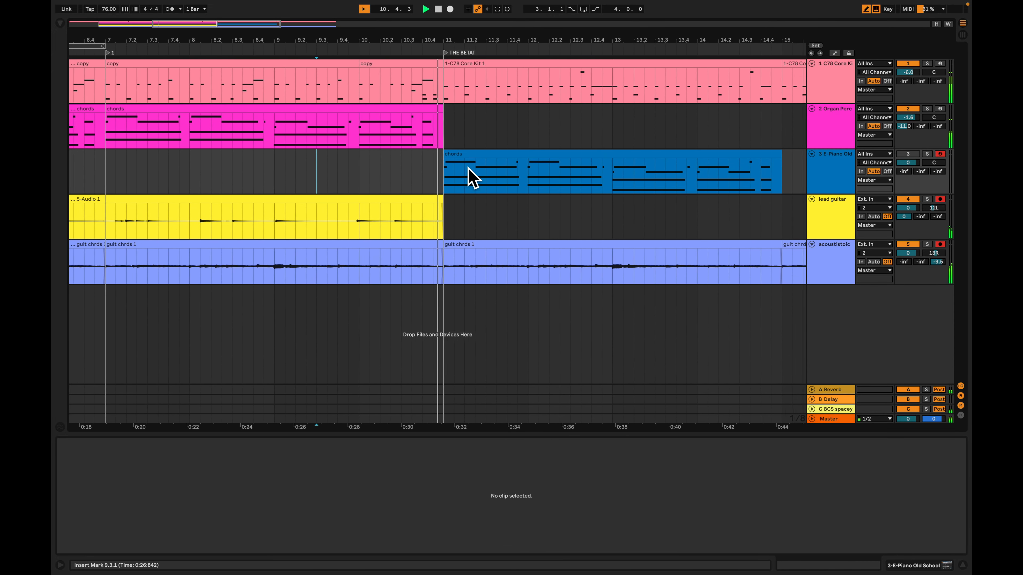
key(space)
Activate the E-Piano track, play the section from bar 11 and set the track volume to -2.0 dB
click(909, 156)
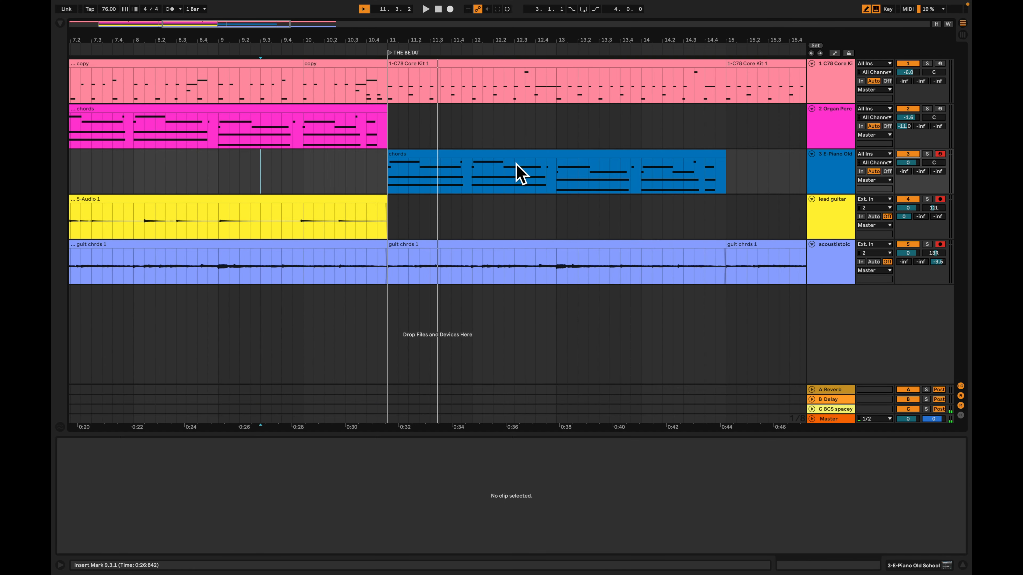
click(520, 173)
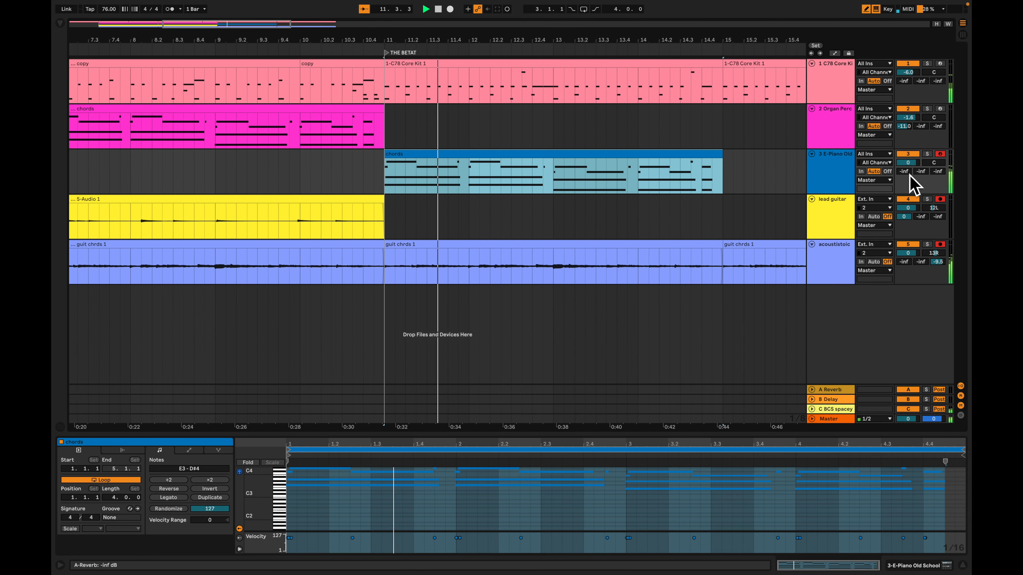
drag(912, 165, 913, 172)
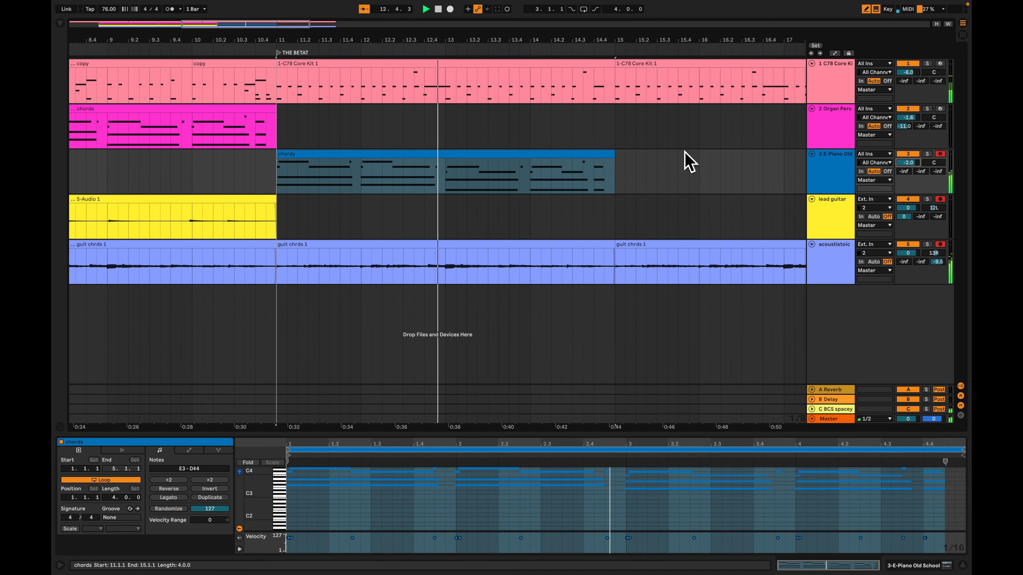
Duplicate the E-Piano chords clip to bar 15 and pan the E-Piano track to 5L
click(568, 167)
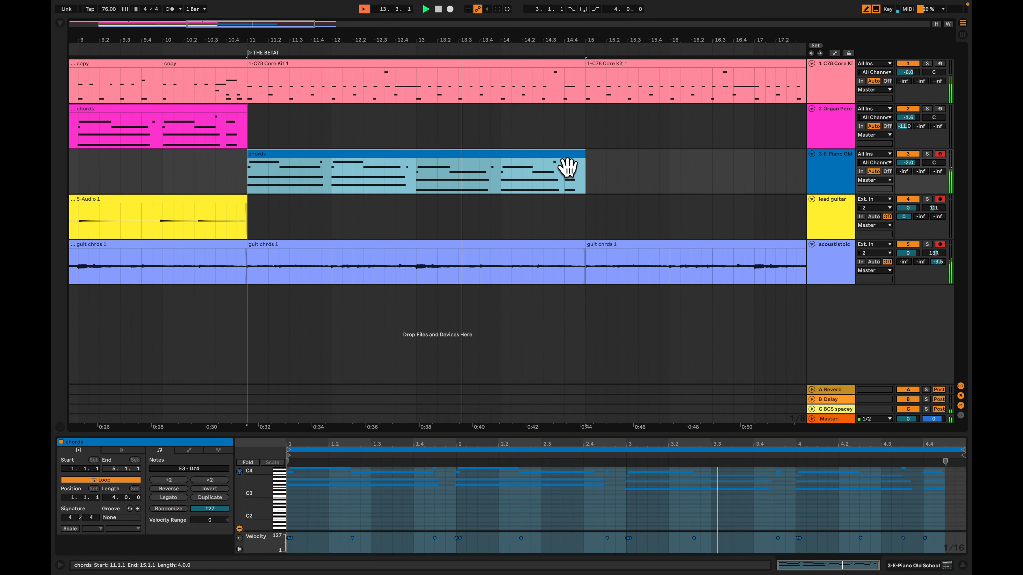
key(ctrl+d)
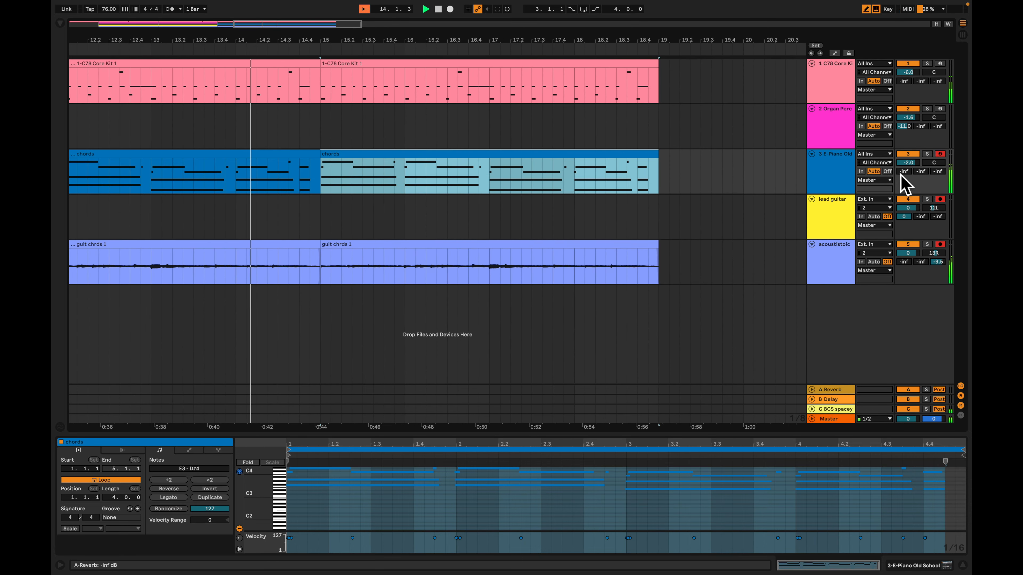
click(929, 163)
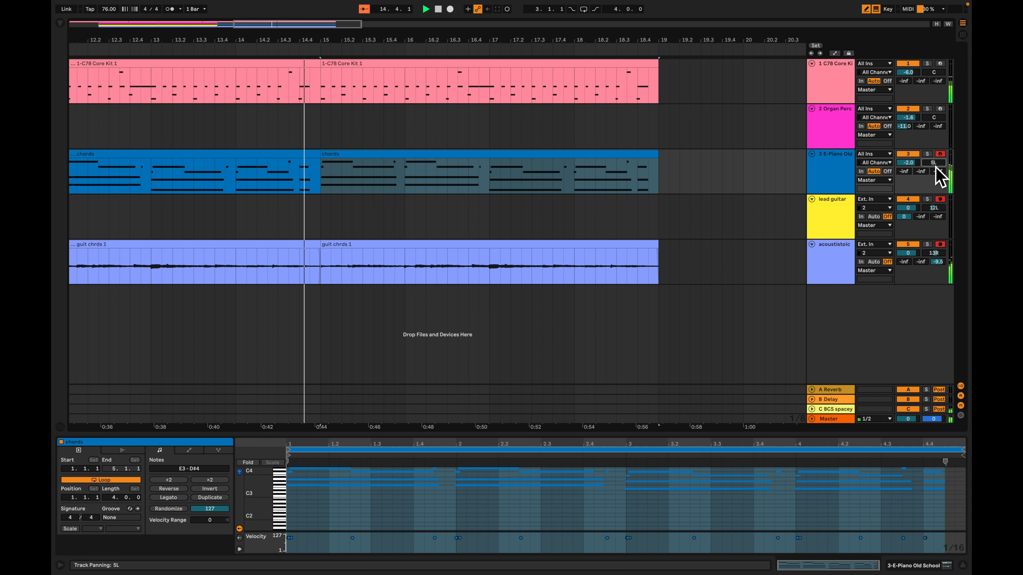
Play the E-Piano chords from bar 11 and show the E-Piano Old School device controls
scroll(737, 205, left, 6)
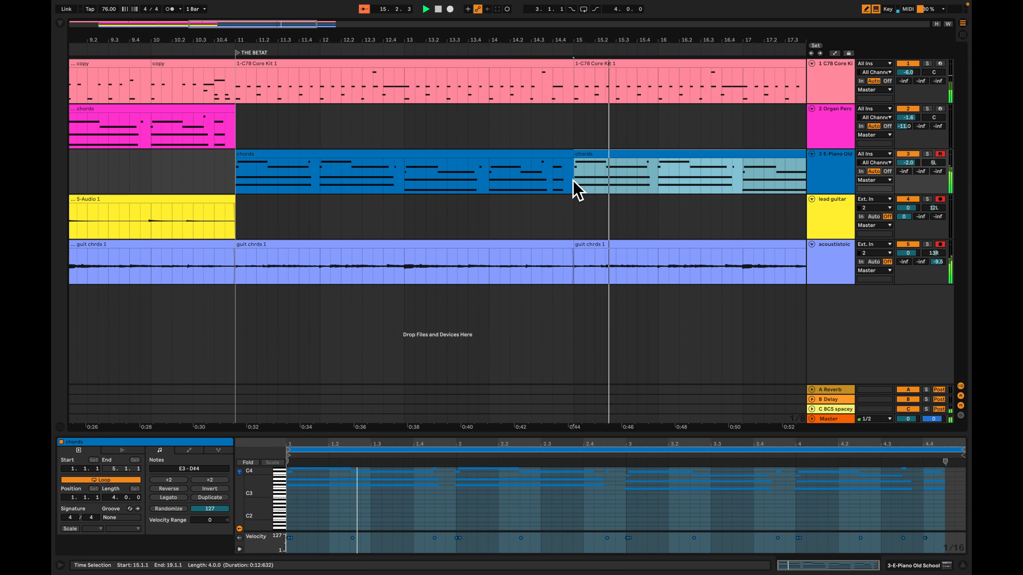
click(407, 170)
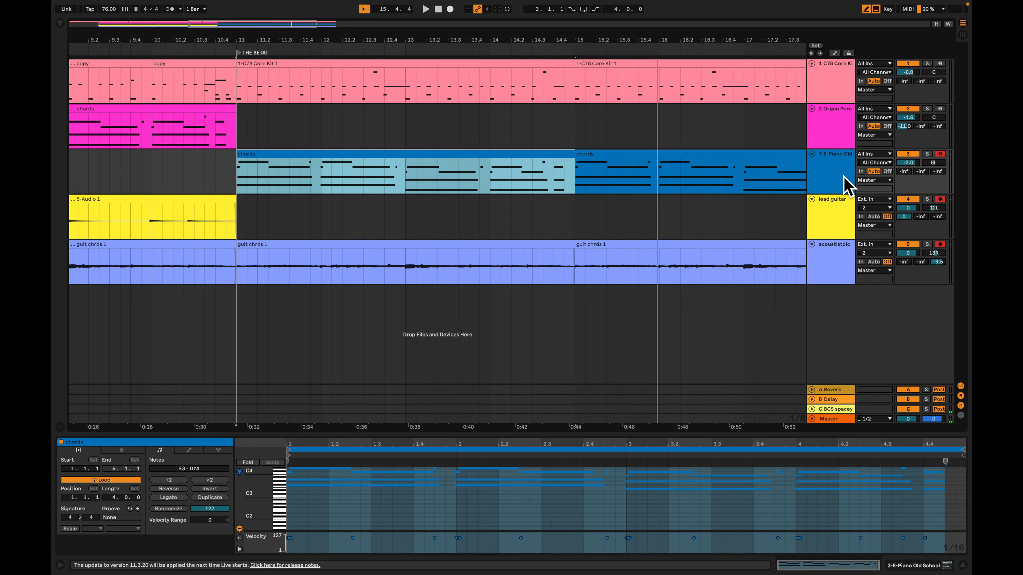
click(844, 185)
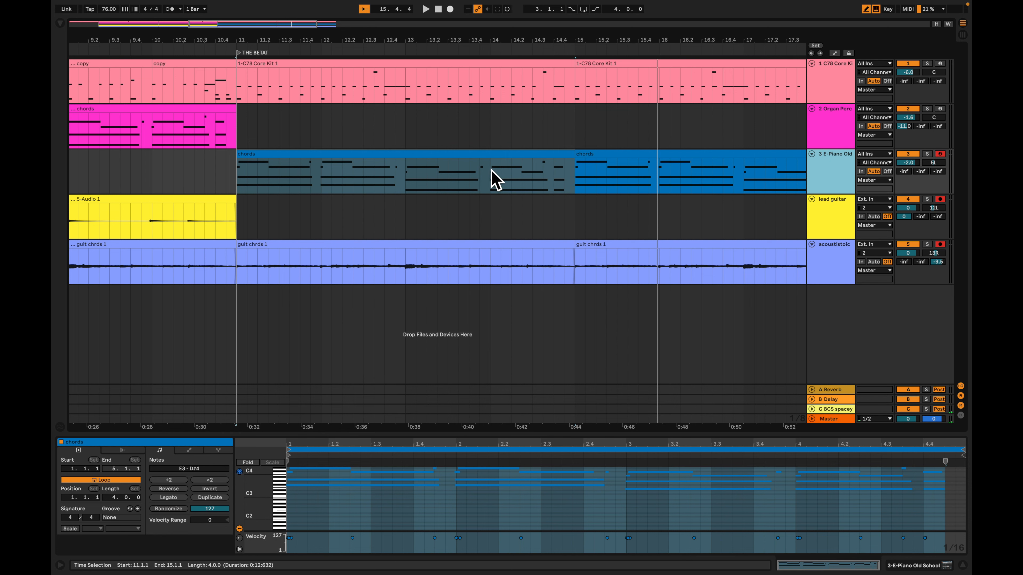
click(403, 169)
key(space)
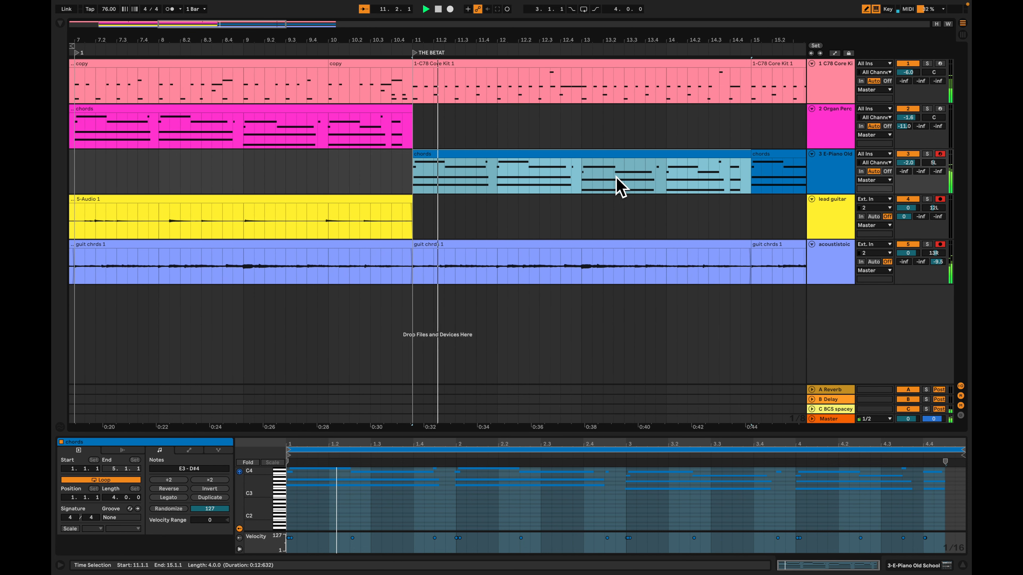
click(815, 167)
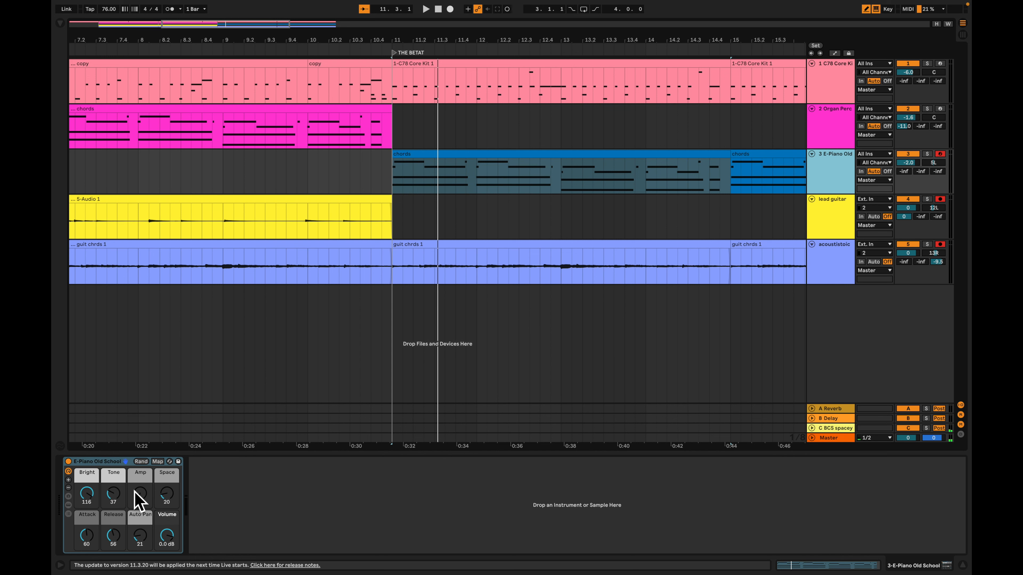
Set the Bright macro of the E-Piano Old School rack to 81 and its Attack macro to 127 while playing the chords
key(space)
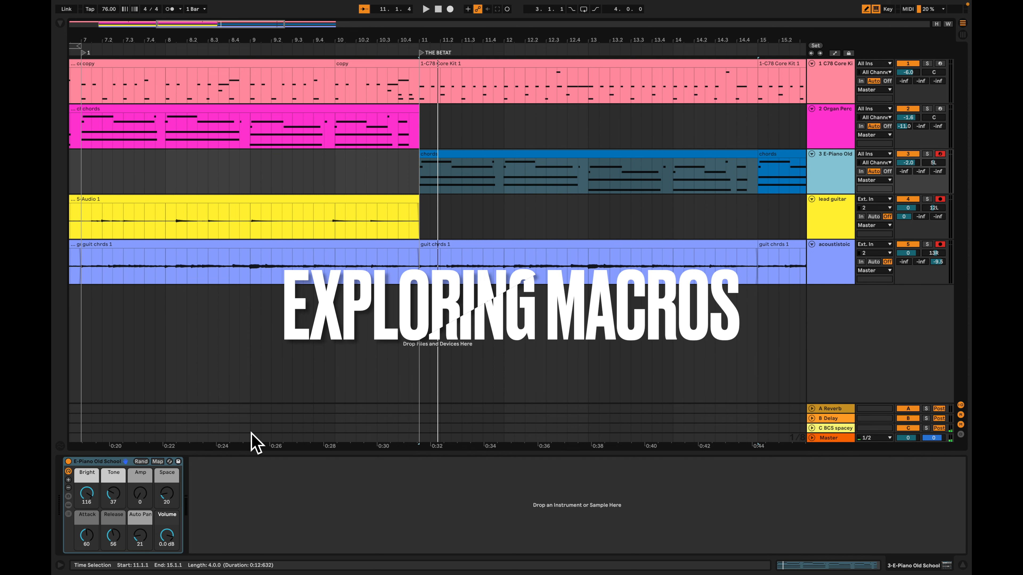
click(223, 454)
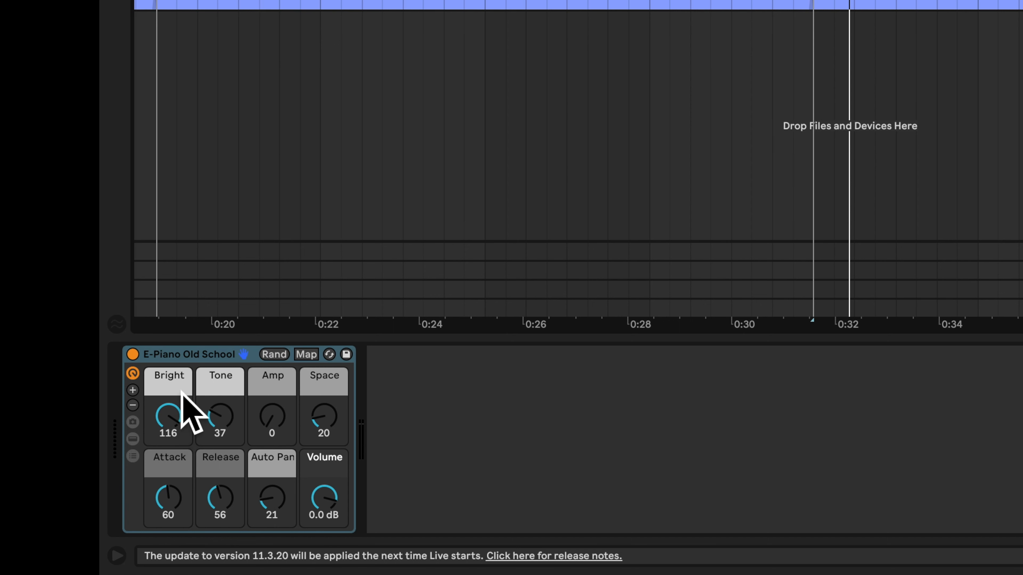
click(132, 456)
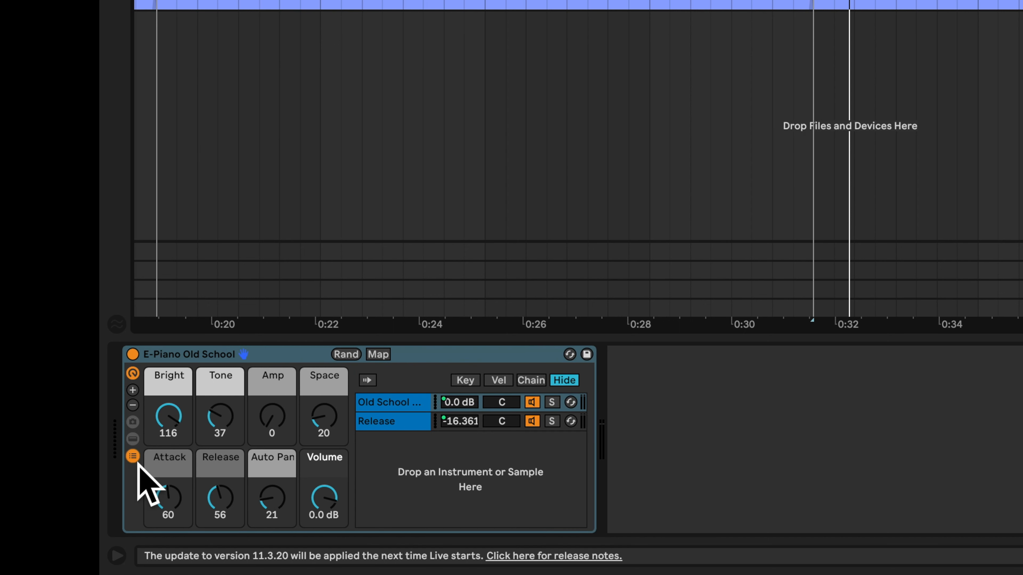
click(134, 458)
drag(172, 429, 171, 452)
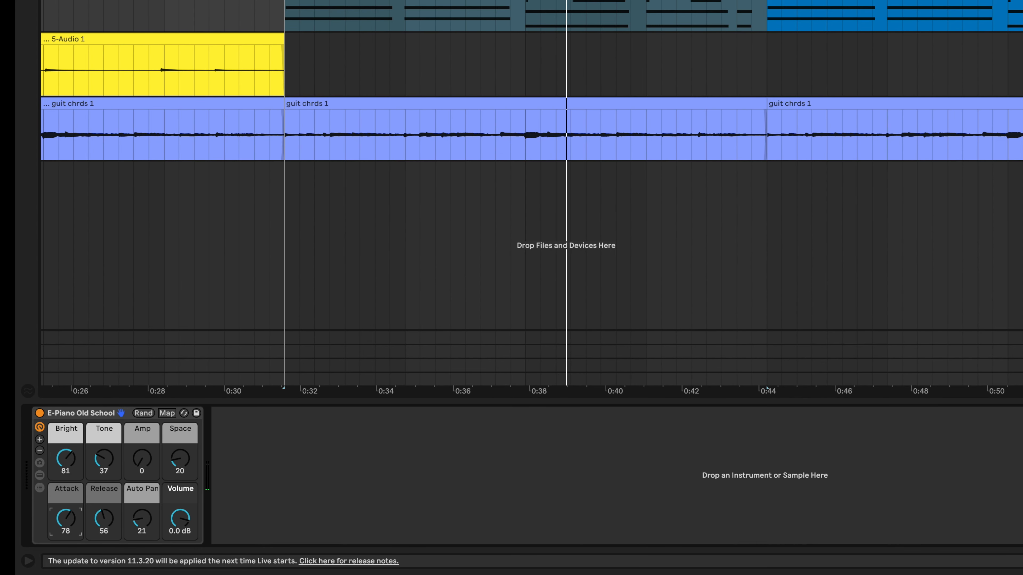
key(space)
drag(65, 518, 66, 508)
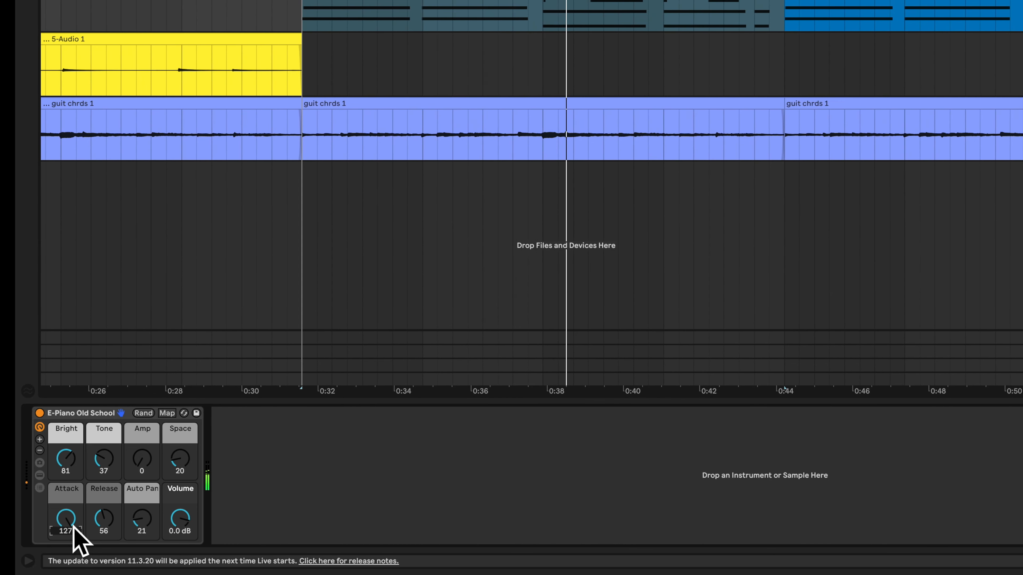
Show the E-Piano rack's chains and devices and examine the Electric instrument and the effects that follow it
click(39, 488)
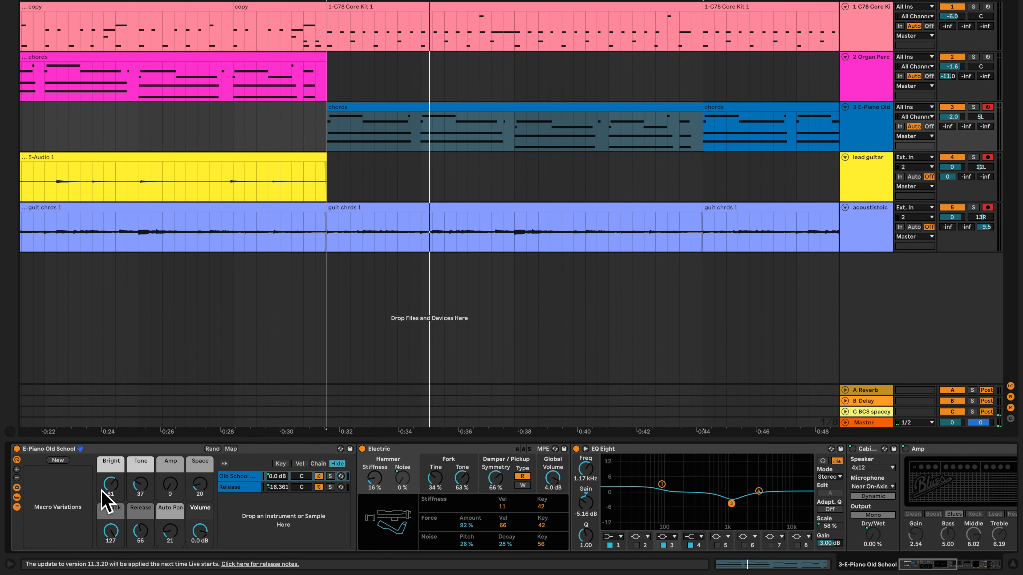
scroll(445, 510, right, 3)
scroll(443, 508, left, 3)
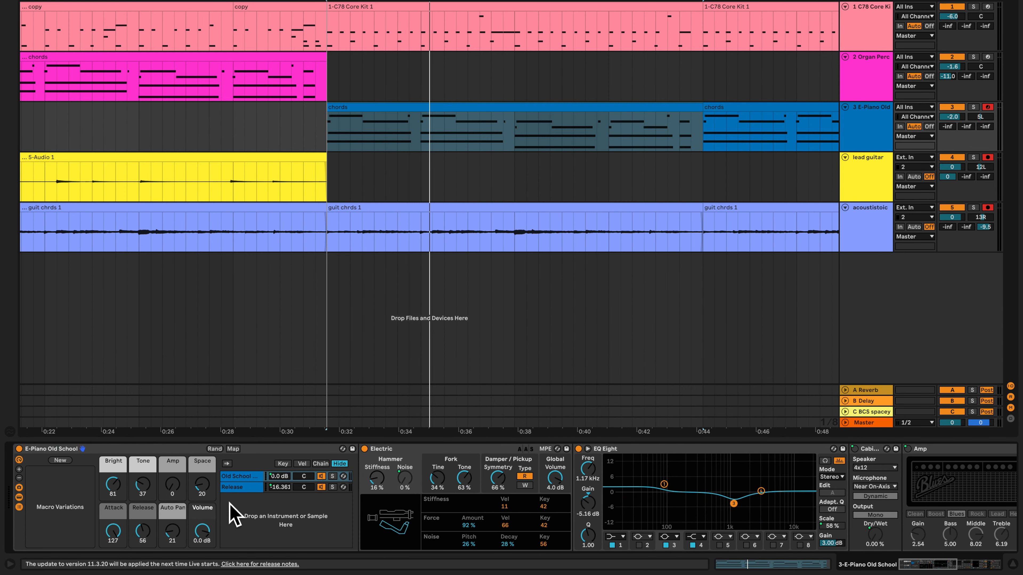
scroll(258, 511, right, 3)
scroll(262, 513, left, 3)
scroll(363, 477, right, 3)
click(310, 451)
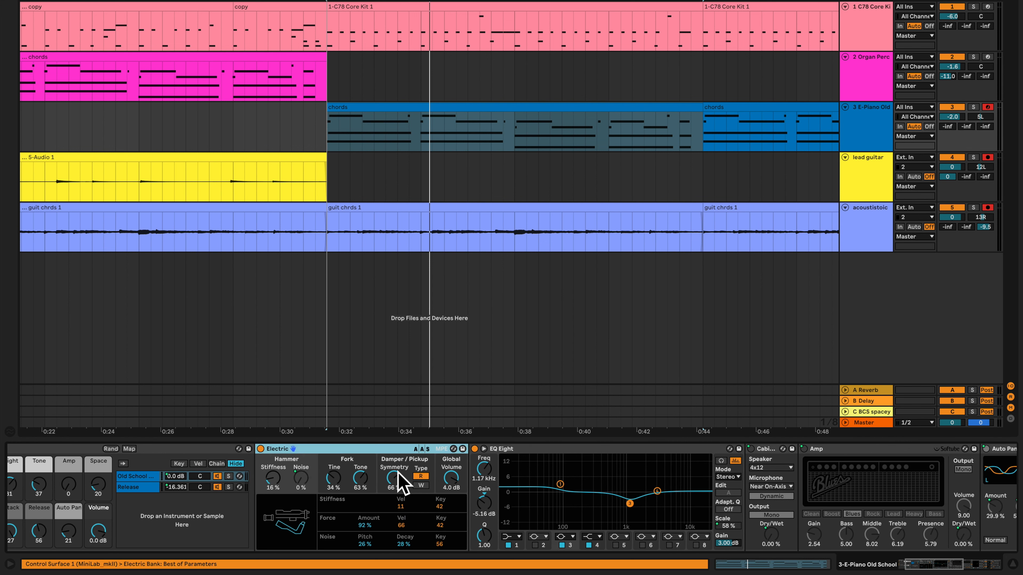
scroll(491, 498, right, 12)
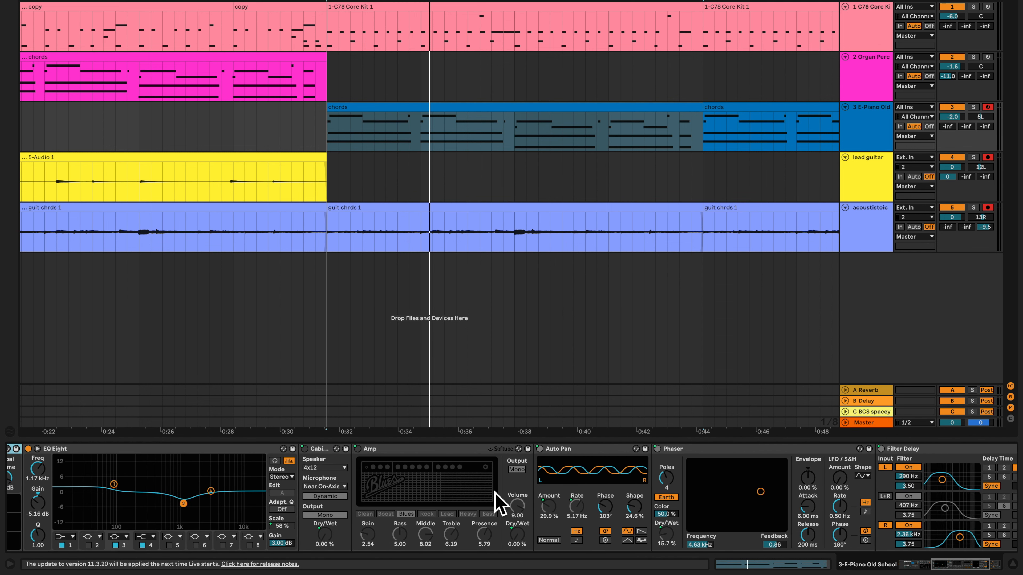
scroll(495, 498, left, 12)
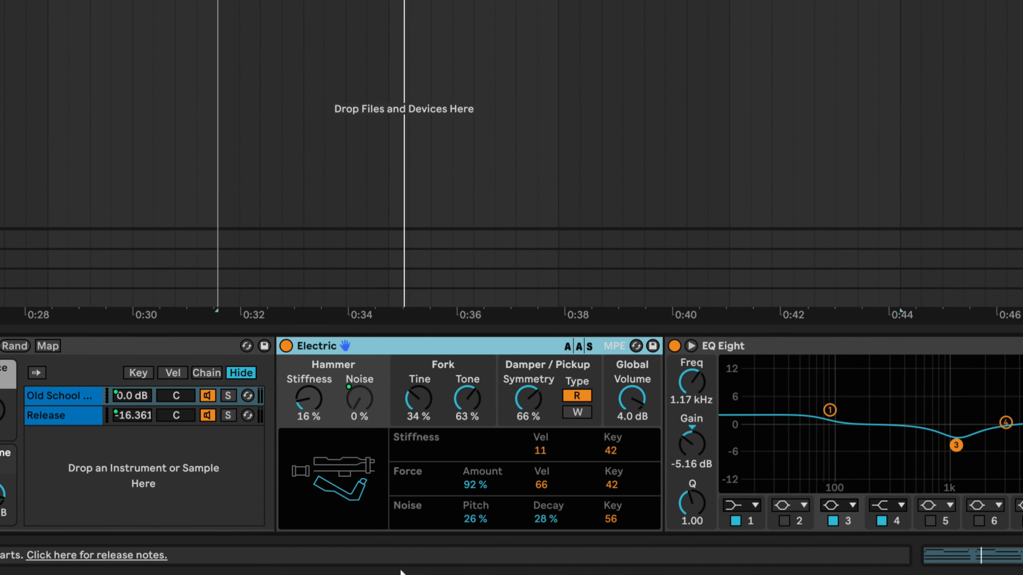
Vary the Attack macro to compare its effect on Electric's Hammer Noise, ending at 127
click(198, 453)
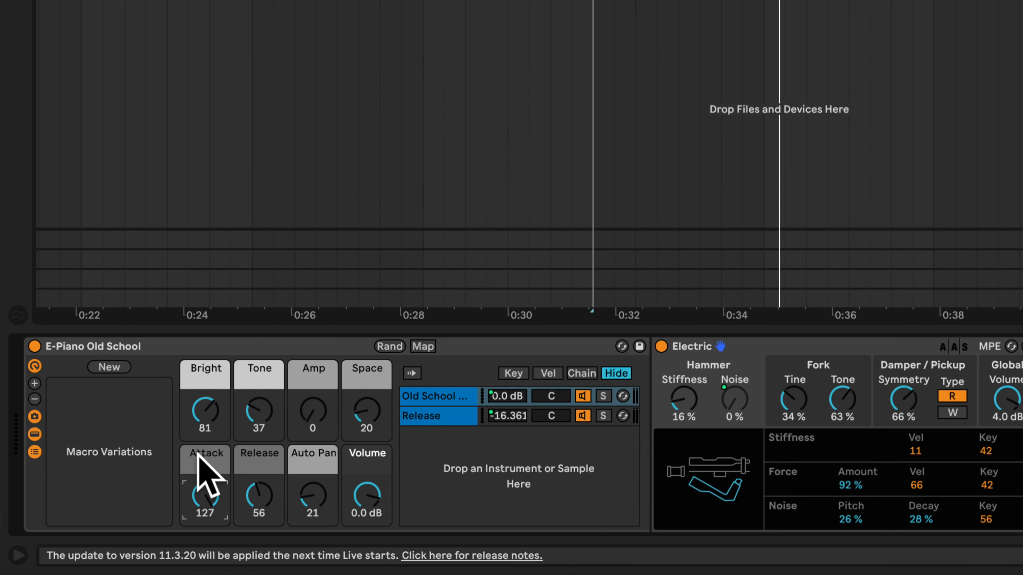
scroll(217, 465, right, 10)
scroll(161, 501, left, 3)
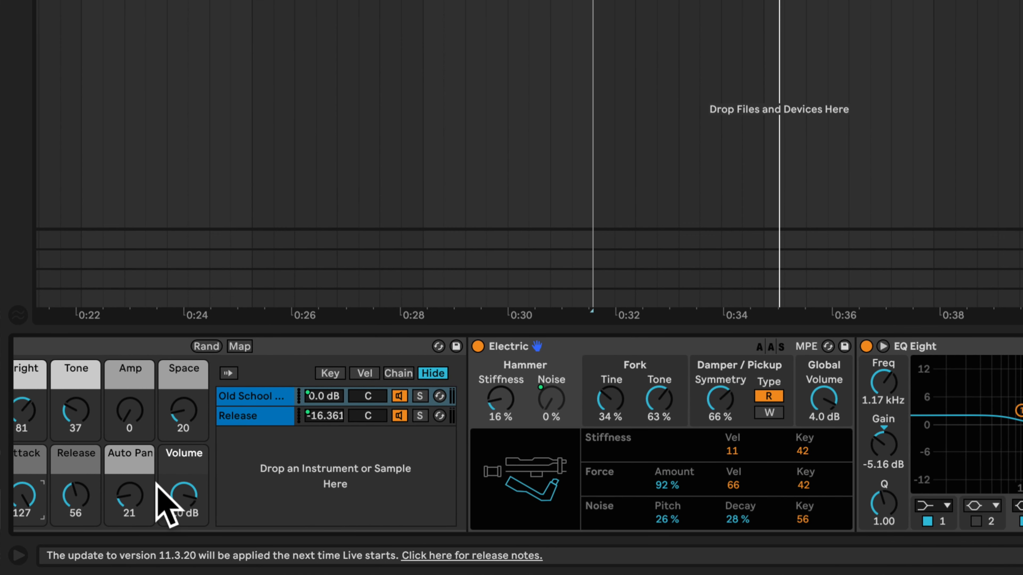
scroll(53, 515, left, 2)
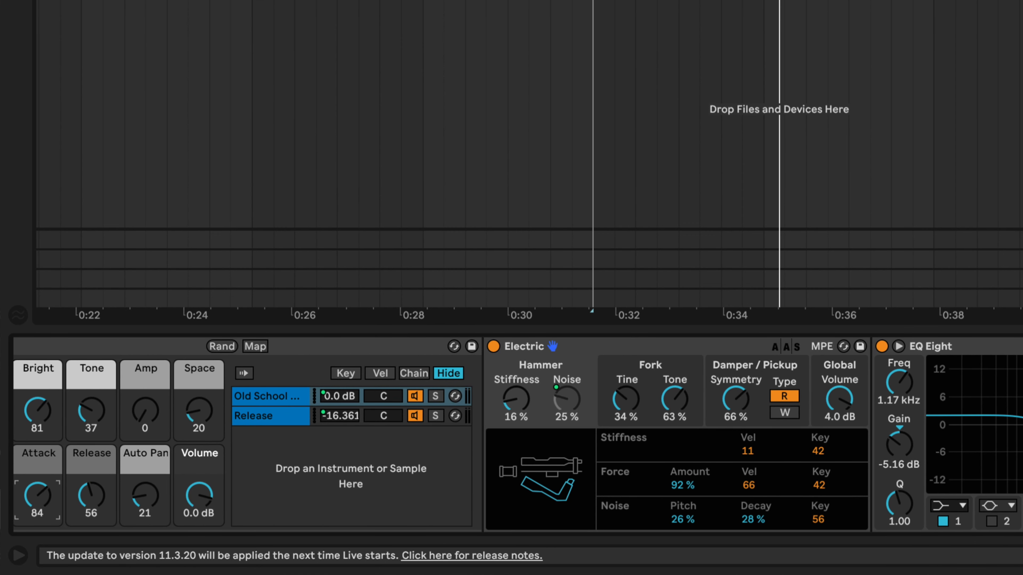
drag(37, 496, 38, 529)
drag(84, 503, 96, 521)
scroll(114, 502, left, 10)
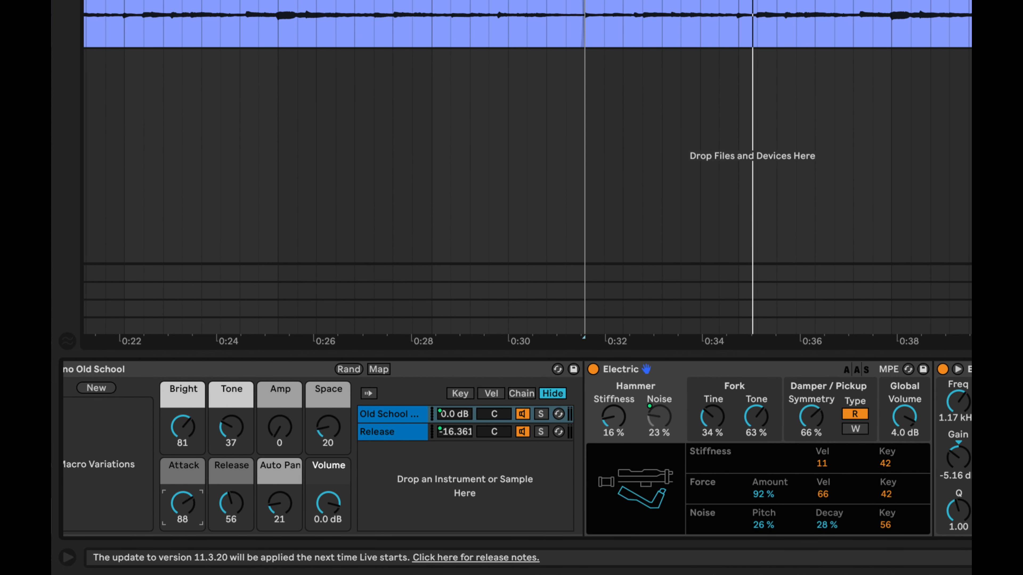
drag(182, 507, 183, 483)
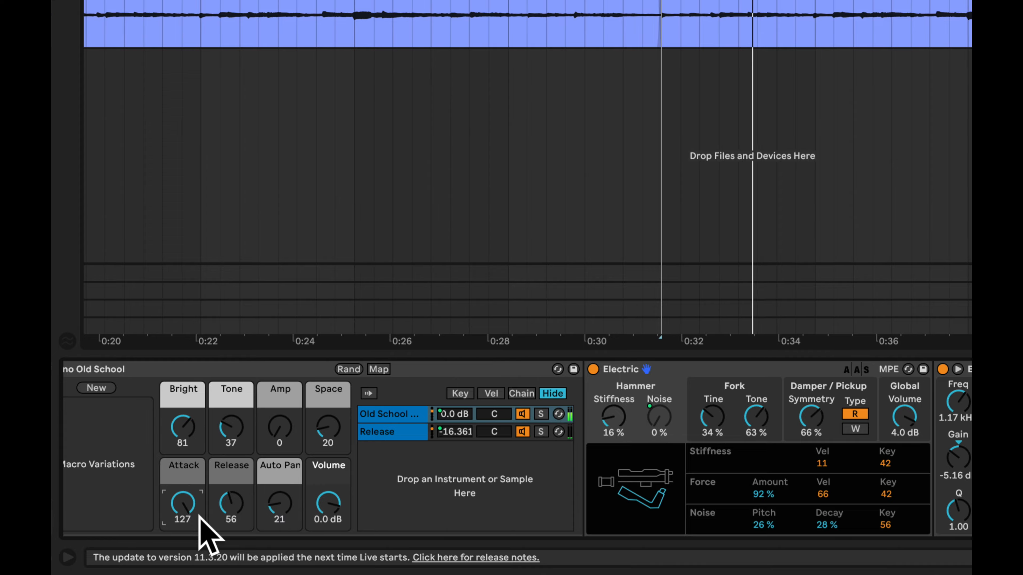
Collapse Electric, EQ Eight, Amp, Auto Pan, Phaser and Filter Delay in the E-Piano device chain
scroll(399, 459, right, 8)
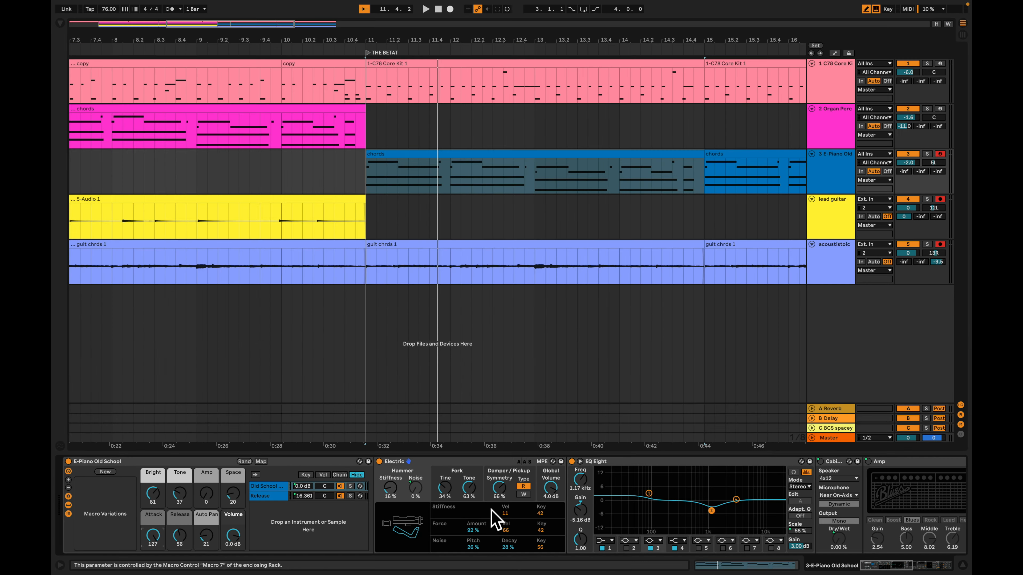
scroll(492, 510, right, 15)
scroll(502, 507, left, 15)
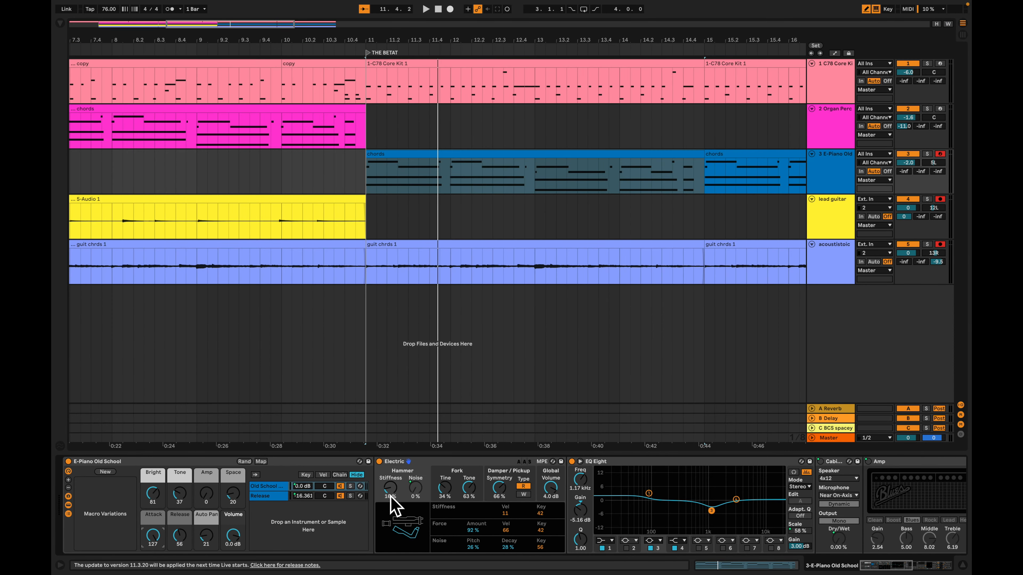
double_click(666, 462)
double_click(478, 463)
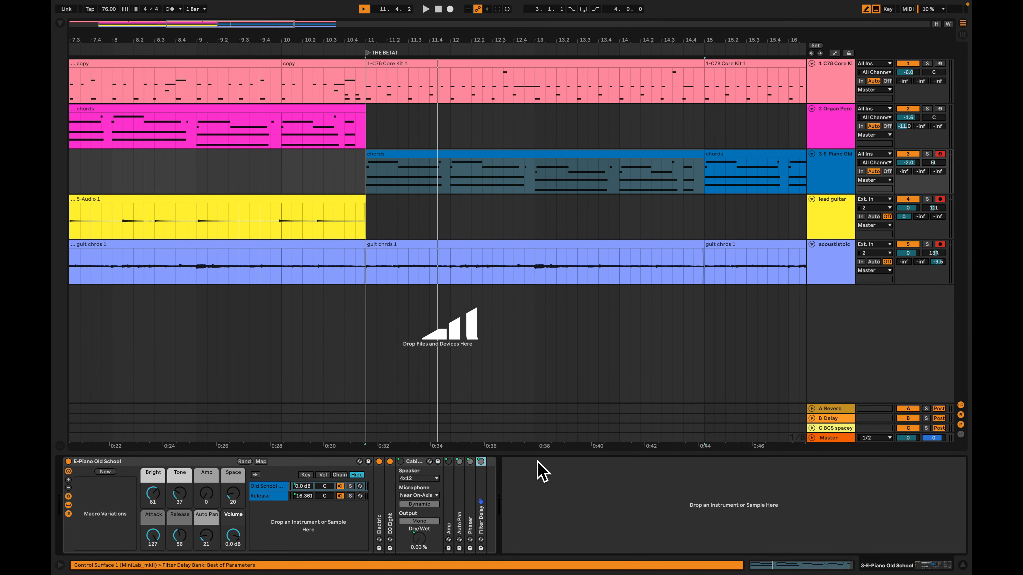
Search the browser for "FILTER" and insert Auto Filter between EQ Eight and Cabinet on the E-Piano track
key(super+f)
text(FIL)
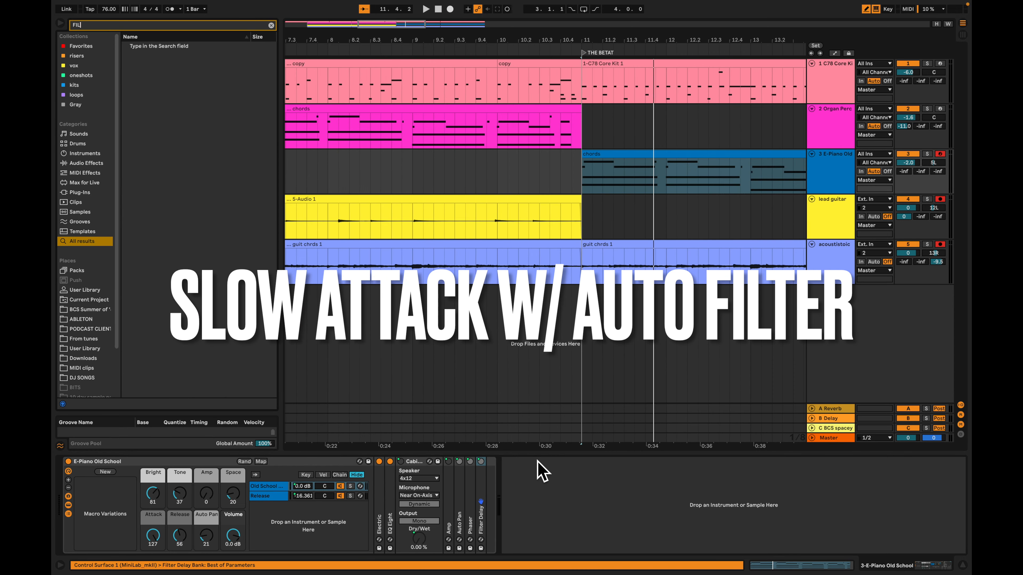
text(TER)
key(Down)
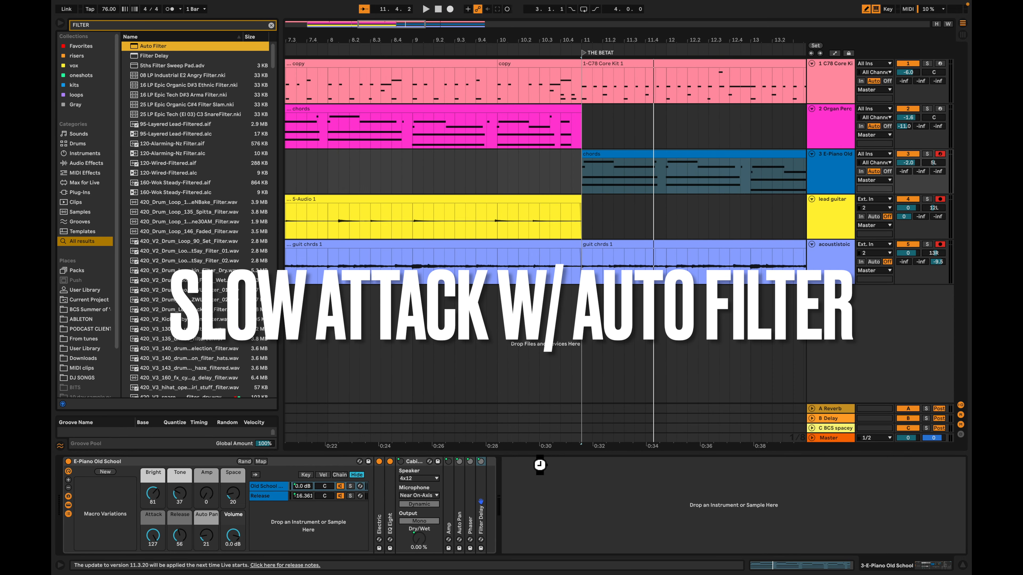
key(Return)
drag(638, 462, 391, 483)
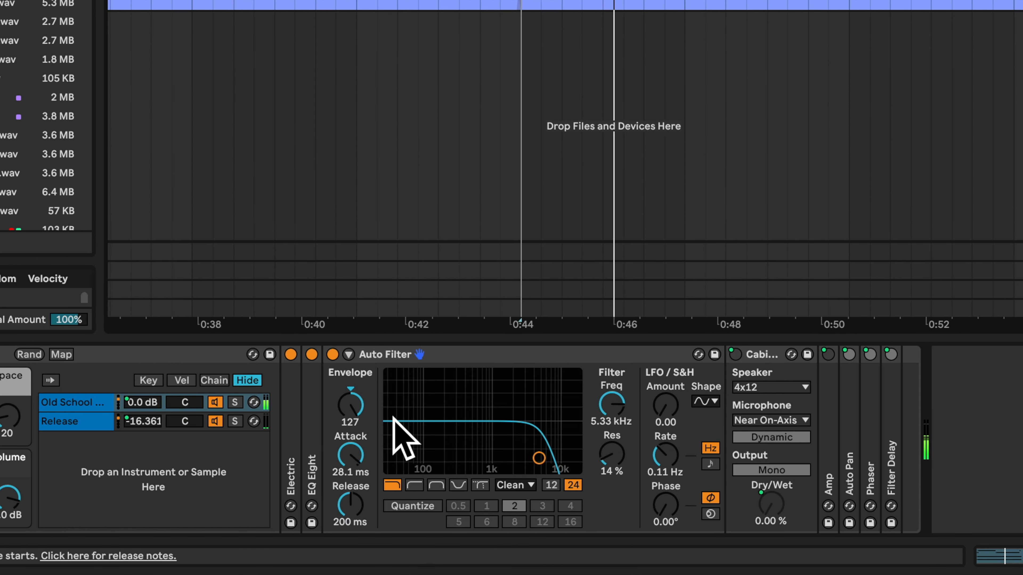
Try the Auto Filter envelope at -127, set it to 127 and lower the filter frequency to about 1.28 kHz
drag(353, 409, 352, 495)
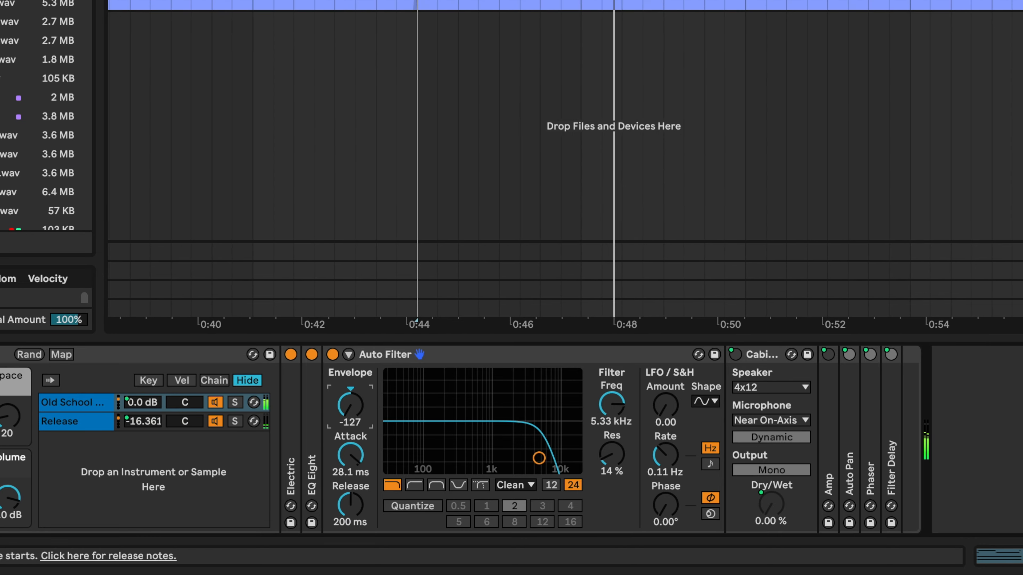
drag(612, 405, 612, 475)
drag(350, 415, 350, 329)
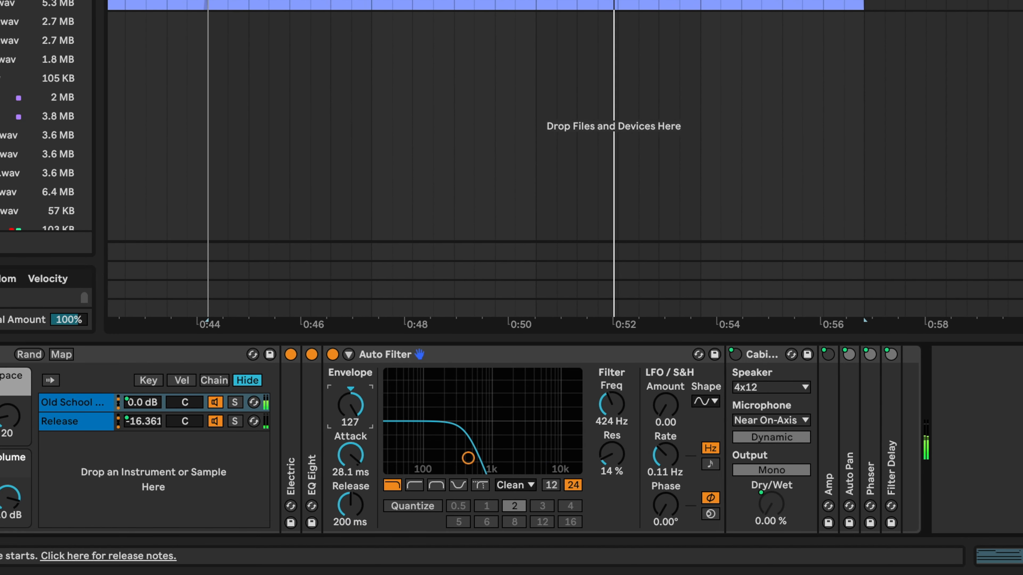
click(612, 408)
mouse_move(617, 423)
mouse_down()
mouse_move(616, 395)
mouse_move(606, 413)
mouse_up()
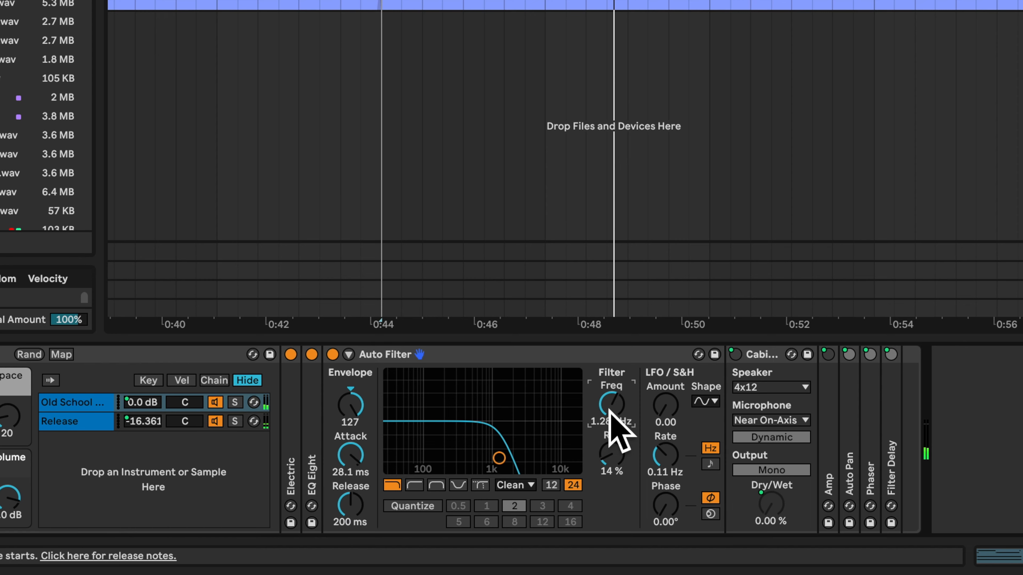
Replay the chords and set the Auto Filter's frequency to 1.10 kHz and its envelope attack to about 16 ms
mouse_move(617, 410)
mouse_down()
mouse_move(617, 396)
mouse_move(617, 434)
mouse_move(624, 429)
mouse_up()
drag(351, 461, 351, 484)
key(space)
key(space)
key(space)
drag(582, 467, 582, 455)
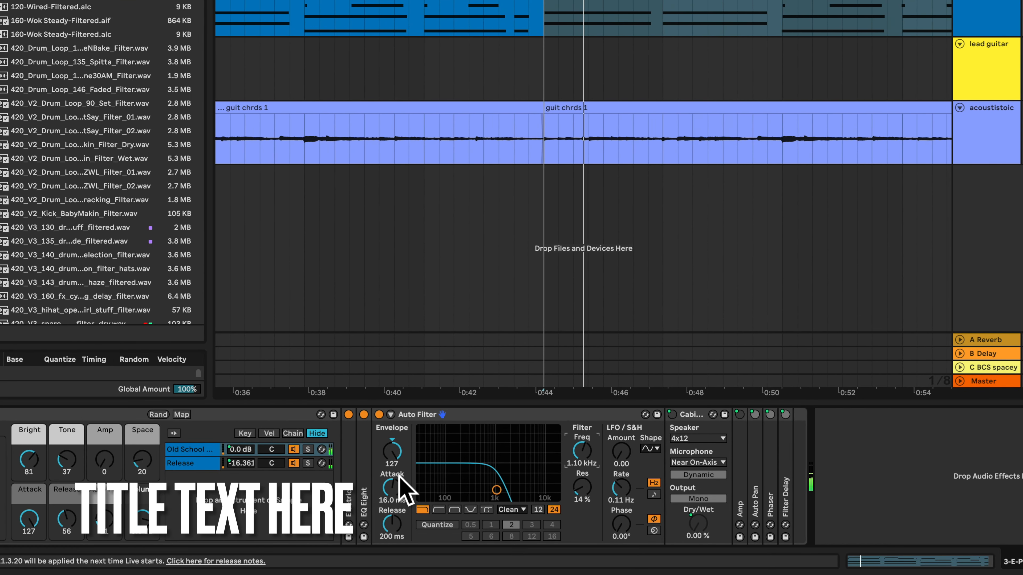
Fine-tune the Auto Filter to 1.22 kHz with 16.9 ms attack, set Bright to 111 and Tone to 58, and audition the soloed E-Piano
drag(397, 496, 397, 489)
click(401, 464)
drag(588, 463, 598, 469)
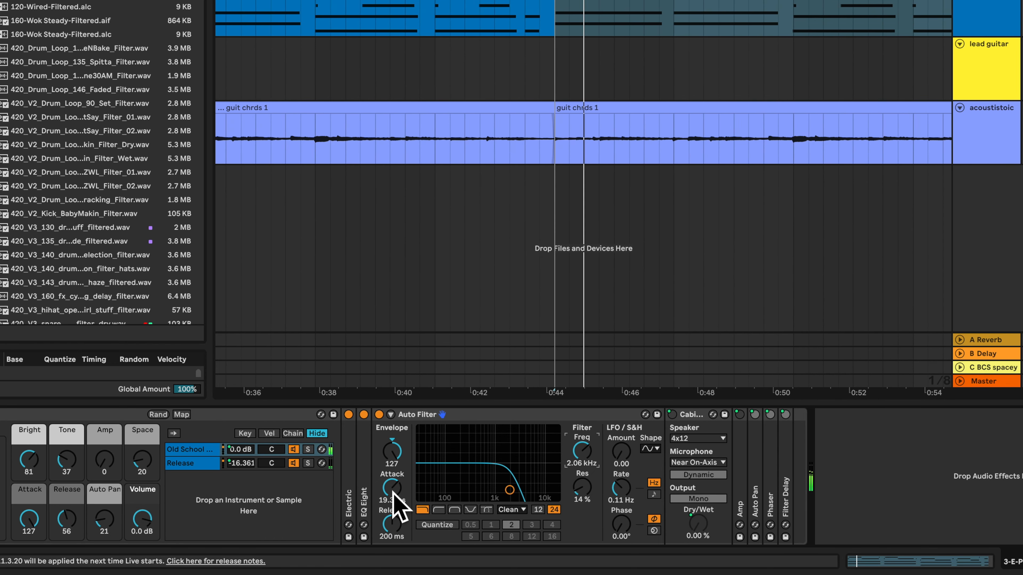
drag(394, 503, 393, 493)
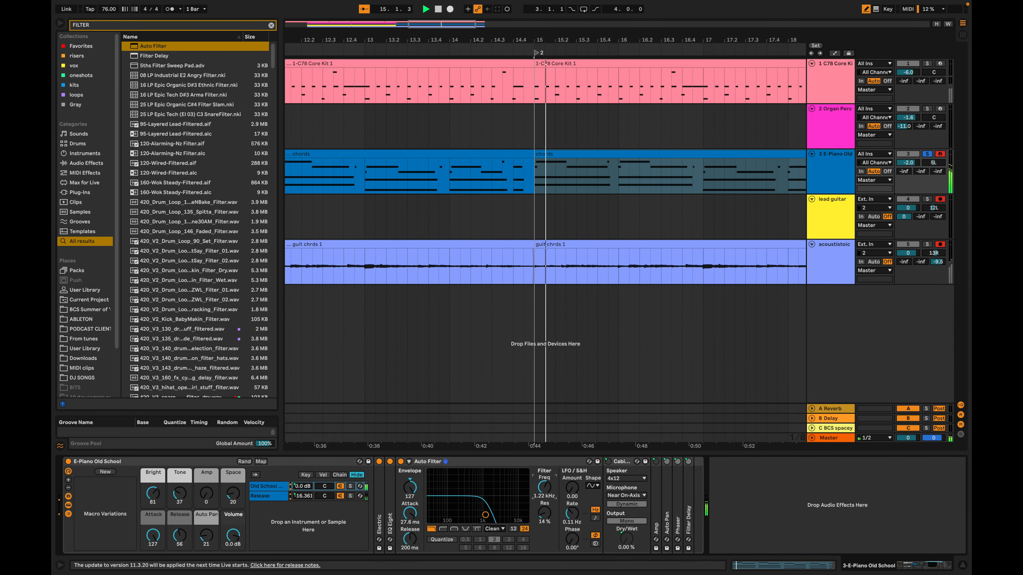
drag(589, 473, 589, 461)
mouse_move(549, 495)
mouse_down()
mouse_move(548, 505)
mouse_move(549, 487)
mouse_up()
key(space)
key(space)
key(space)
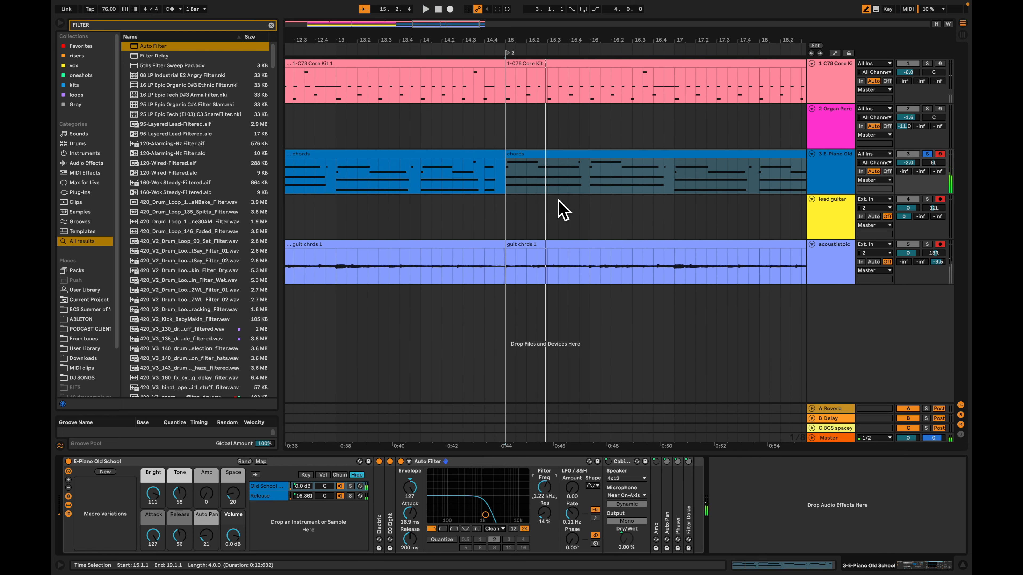
Play all tracks unsoloed from just before bar 11 to check the E-Piano entry in the mix
click(463, 213)
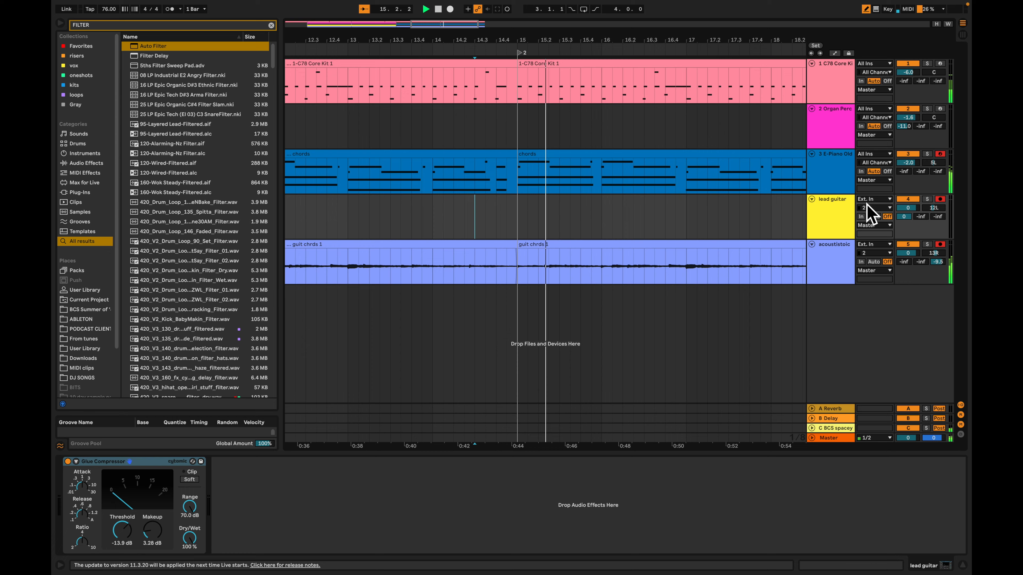
click(589, 161)
scroll(588, 159, left, 5)
scroll(586, 153, left, 2)
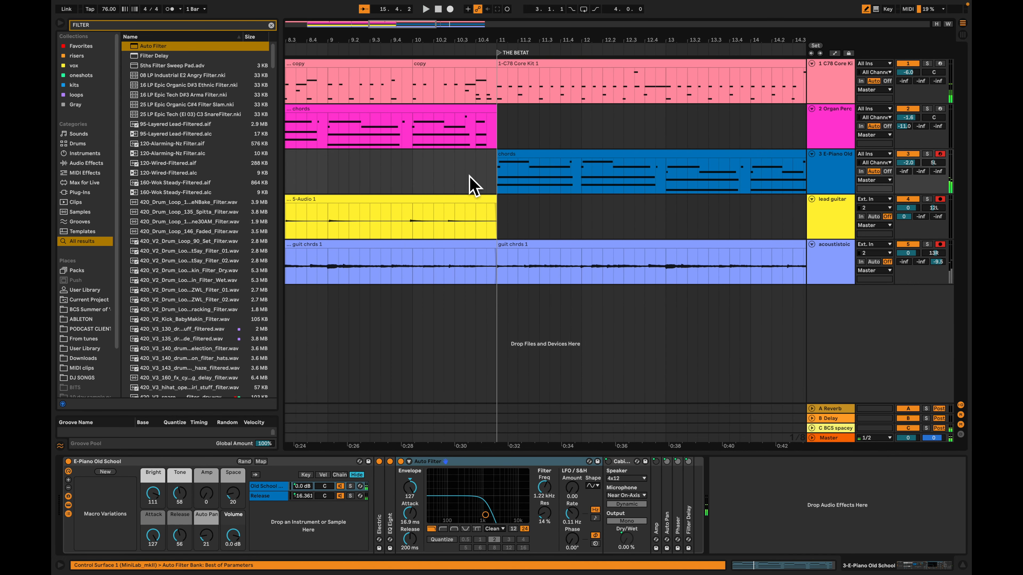
click(470, 176)
key(space)
key(space)
Set the E-Piano track volume to -4.7 dB and compare the sound with the Auto Filter bypassed and active
mouse_move(908, 163)
mouse_down()
mouse_move(908, 174)
mouse_move(916, 163)
mouse_up()
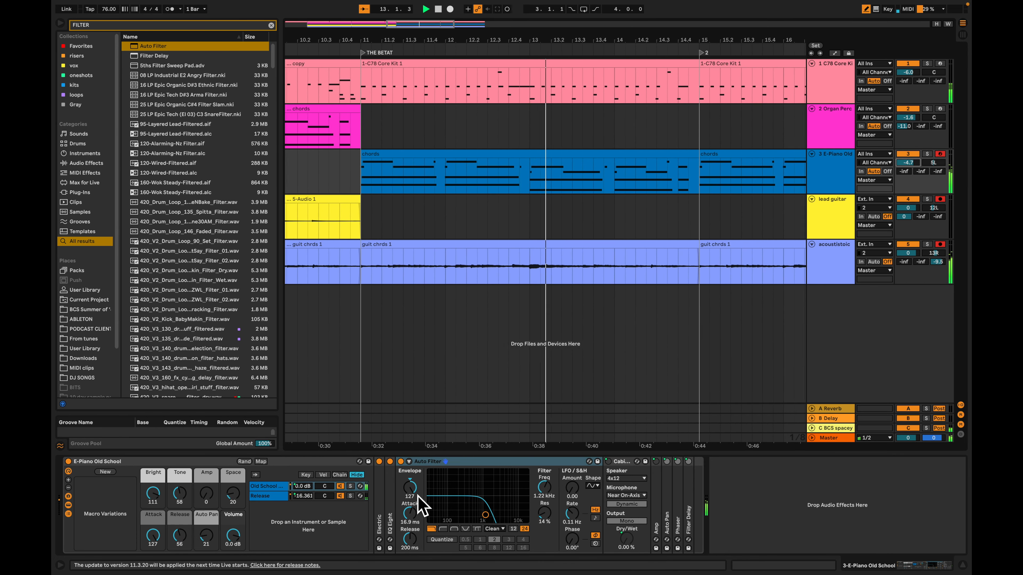
click(401, 462)
click(401, 462)
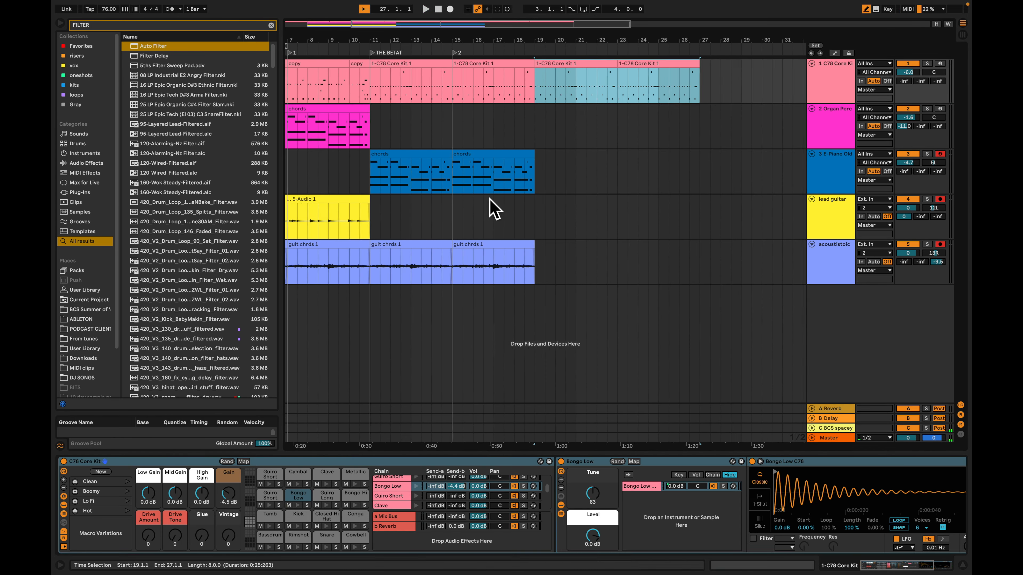
Duplicate the two E-Piano chords clips from bars 11 to 19 so the copies start at bar 19
key(Tab)
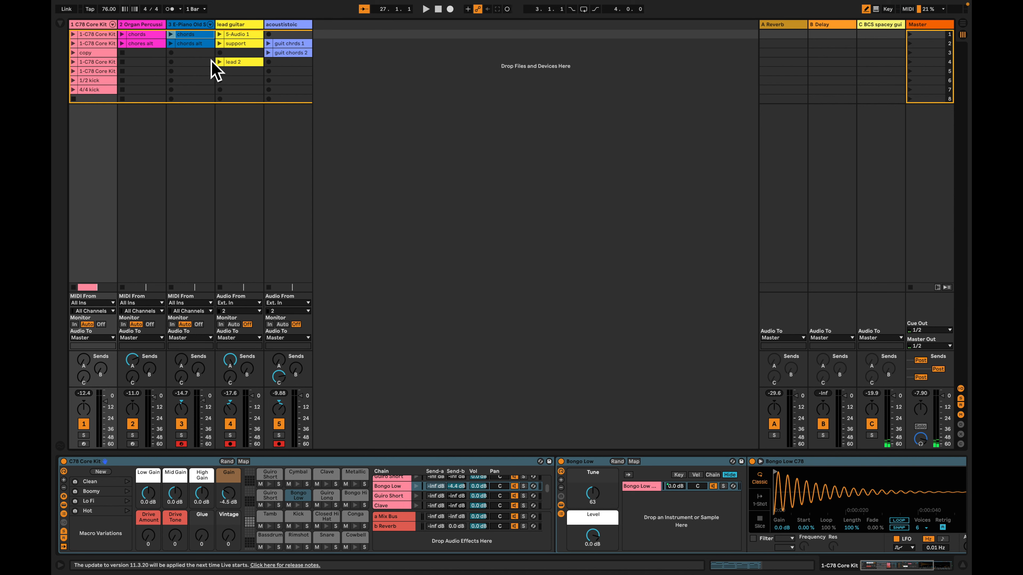
key(Tab)
click(404, 161)
shift+click(507, 162)
key(super+d)
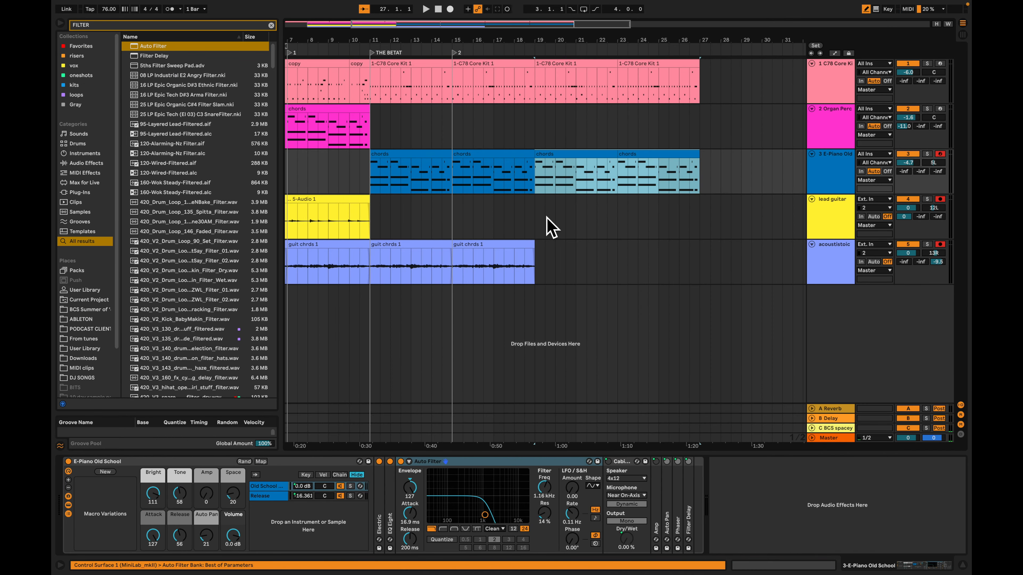
click(543, 228)
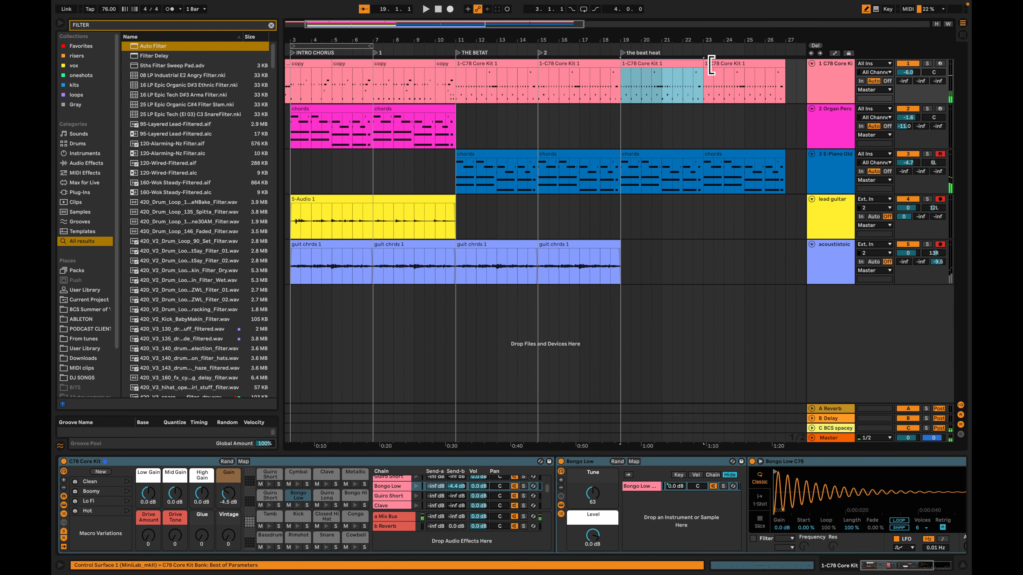
Remove the two E-Piano chords clips between bars 19 and 27
scroll(584, 133, right, 5)
drag(523, 137, 687, 126)
scroll(570, 135, left, 3)
click(570, 135)
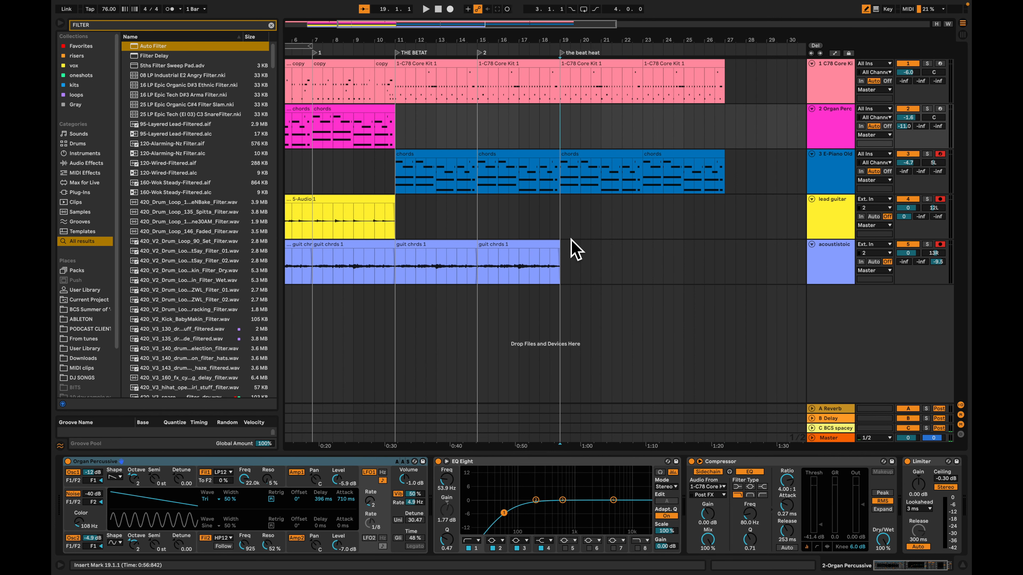
click(599, 161)
shift+click(700, 164)
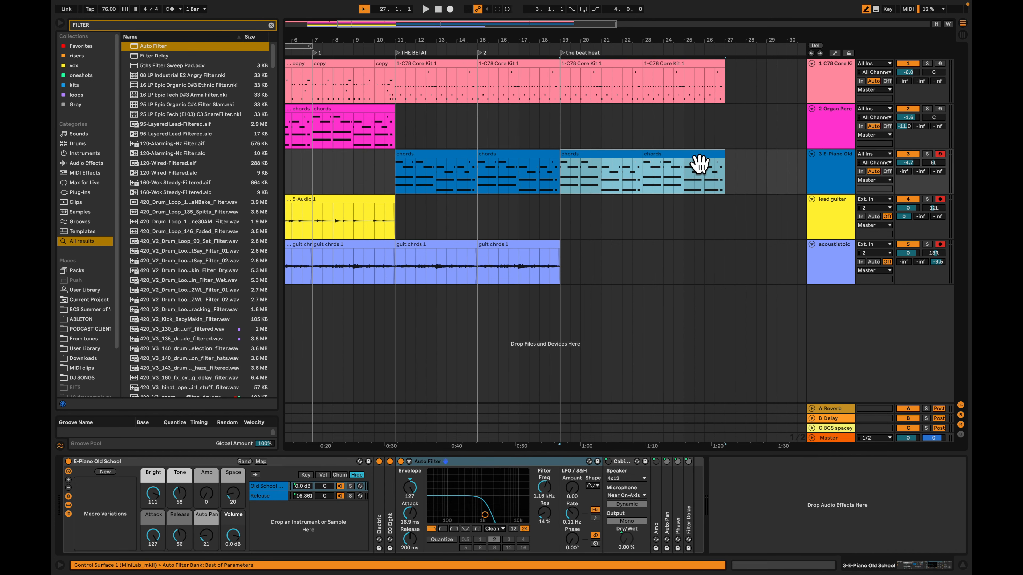
Place the guit chords 2 session clip on the acoustic guitar track from bar 19 to bar 27
key(Tab)
drag(270, 40, 564, 274)
key(Tab)
key(Tab)
key(Tab)
Play the section from bar 19 to hear guit chords 2 against the drums, checking the available session clips meanwhile
key(space)
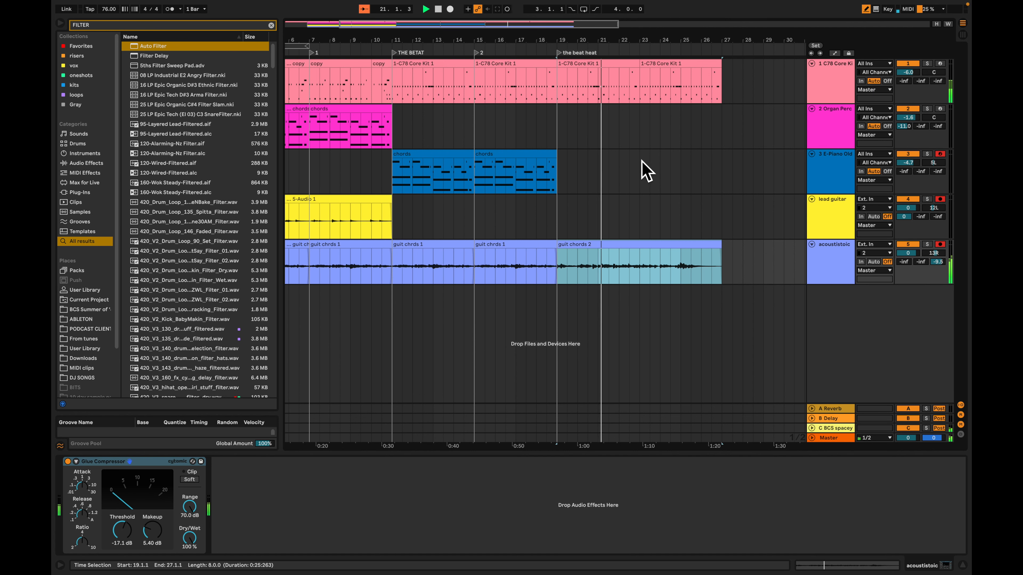
scroll(638, 209, left, 3)
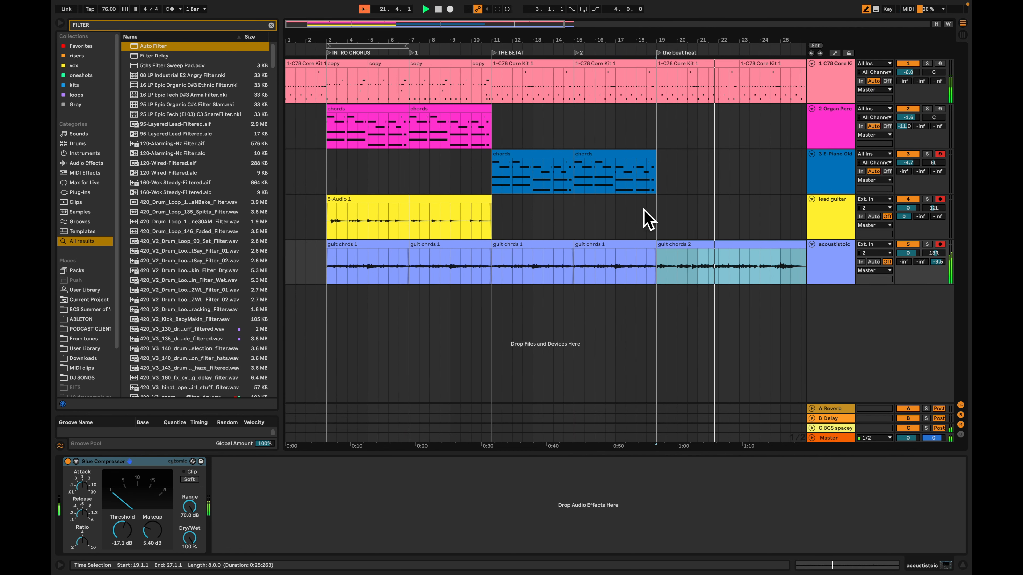
scroll(643, 218, right, 3)
key(Tab)
key(Tab)
scroll(452, 96, left, 3)
scroll(458, 98, right, 2)
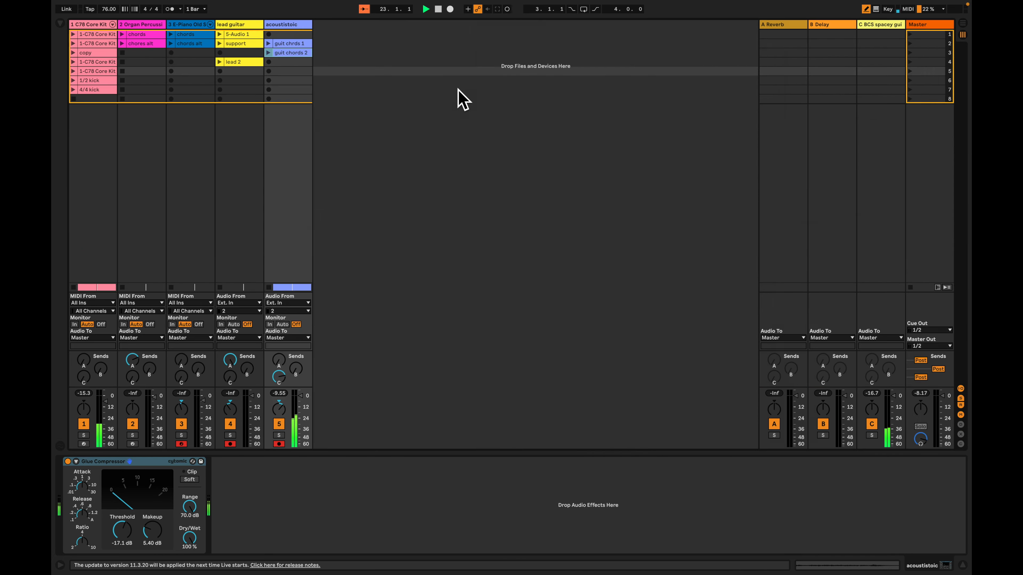
scroll(586, 169, right, 3)
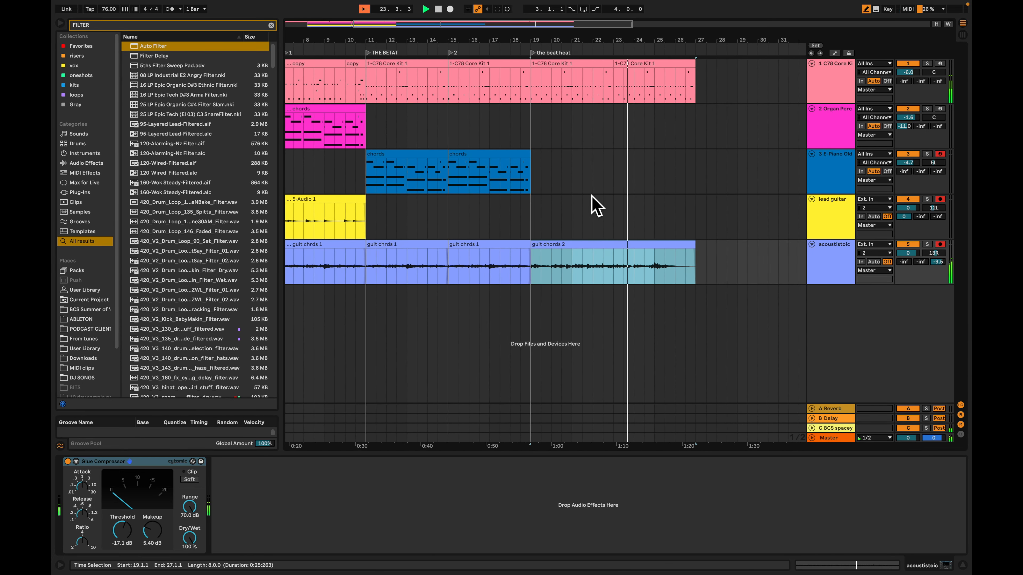
scroll(610, 197, right, 3)
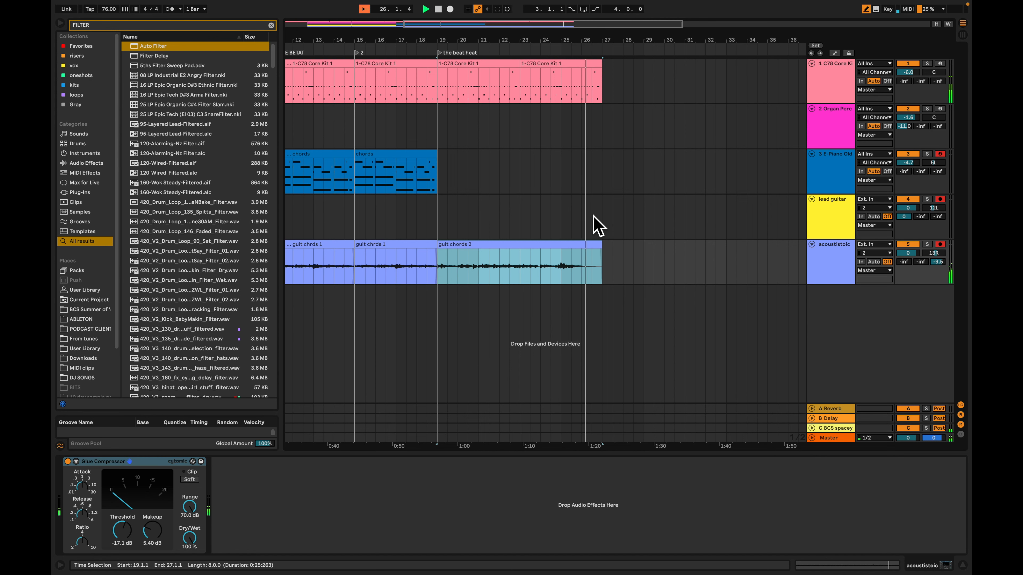
scroll(578, 204, left, 5)
key(space)
Place the lead 2 session clip on the lead guitar track at bar 19
click(576, 220)
key(Tab)
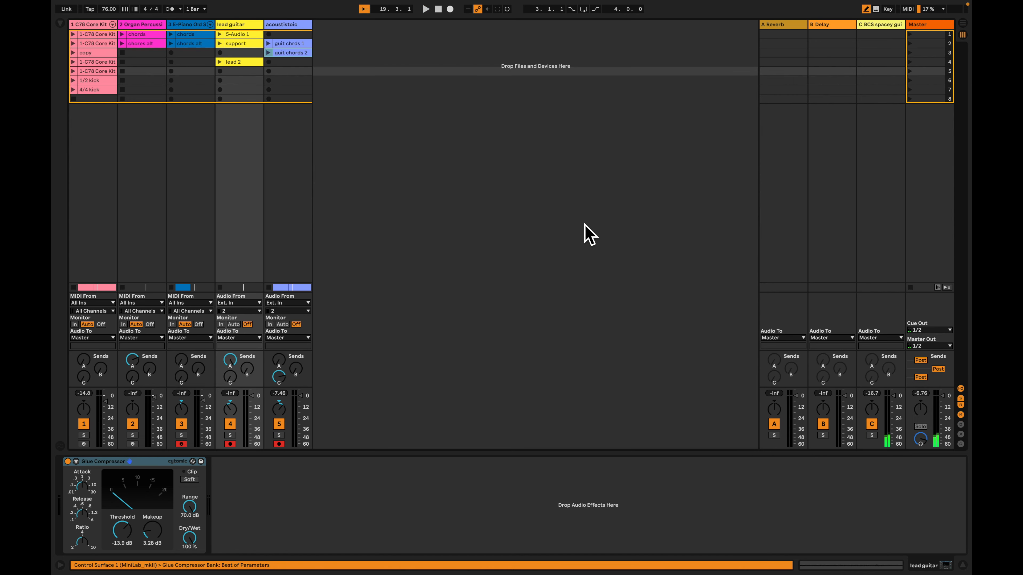
key(Tab)
drag(242, 64, 559, 221)
scroll(487, 193, left, 5)
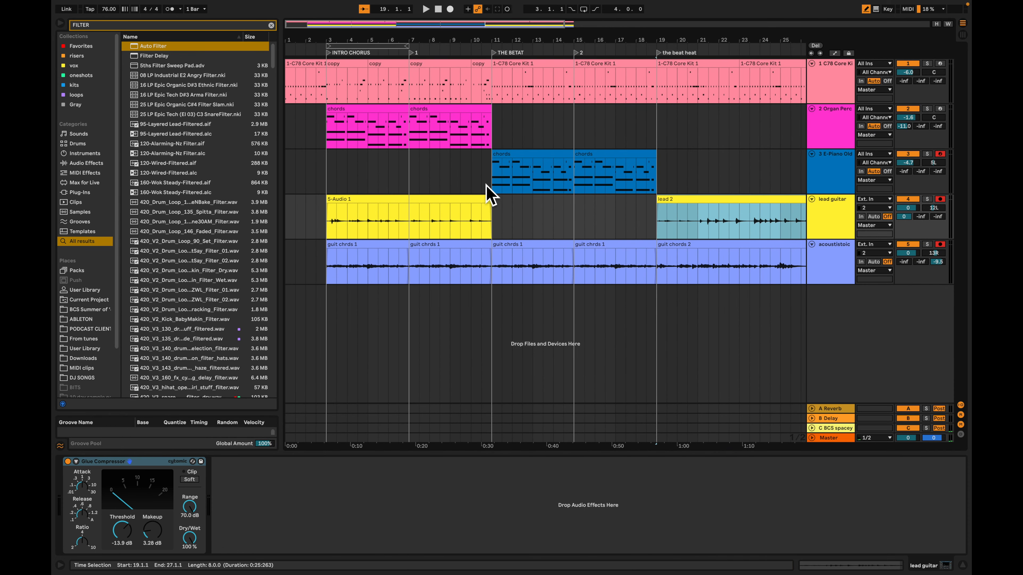
Play the arrangement from bar 11 and from bar 15 to hear the section where the lead guitar track is empty
double_click(495, 224)
scroll(469, 224, right, 4)
scroll(470, 222, left, 3)
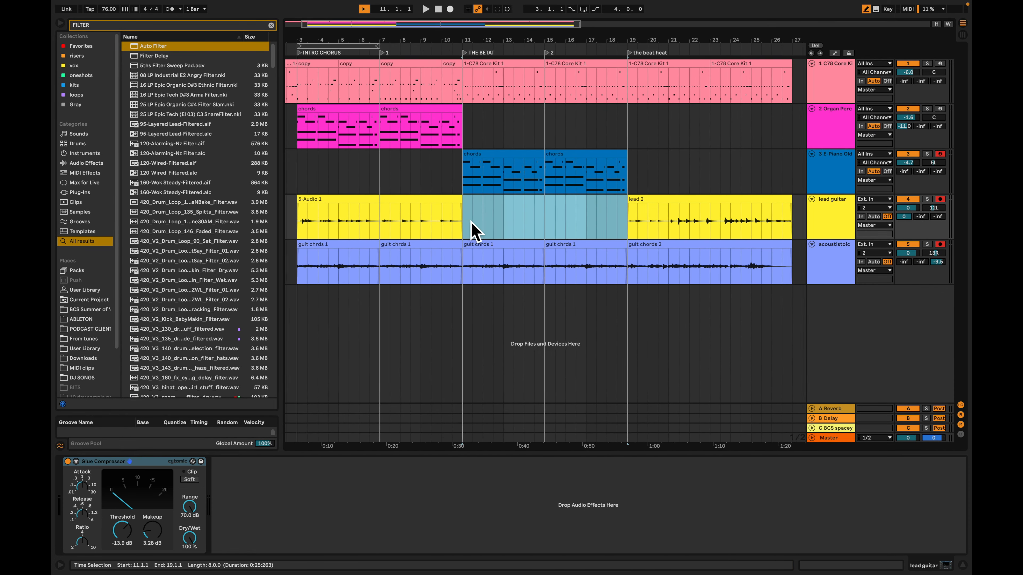
click(470, 220)
key(space)
click(466, 222)
key(space)
key(space)
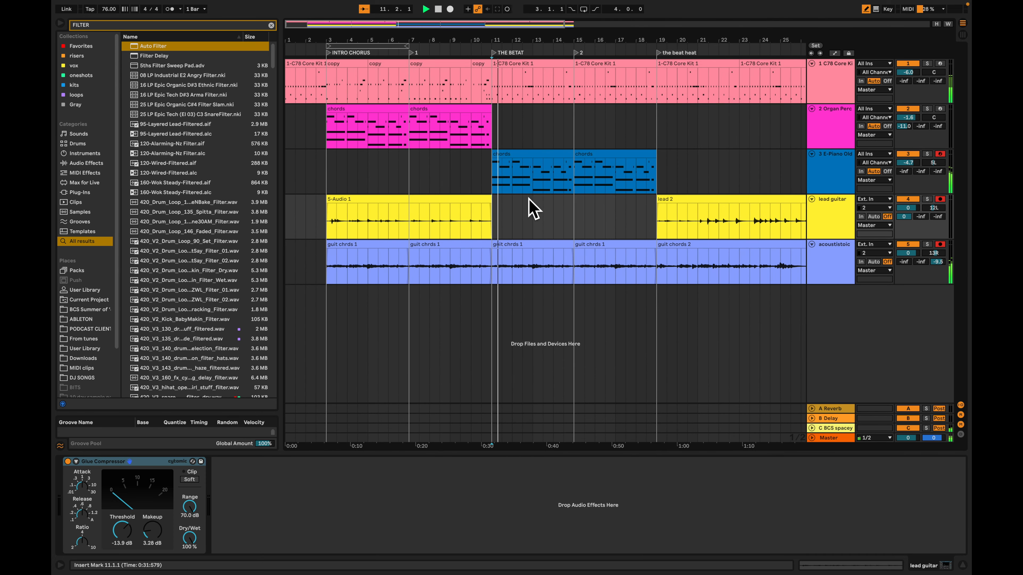
click(576, 228)
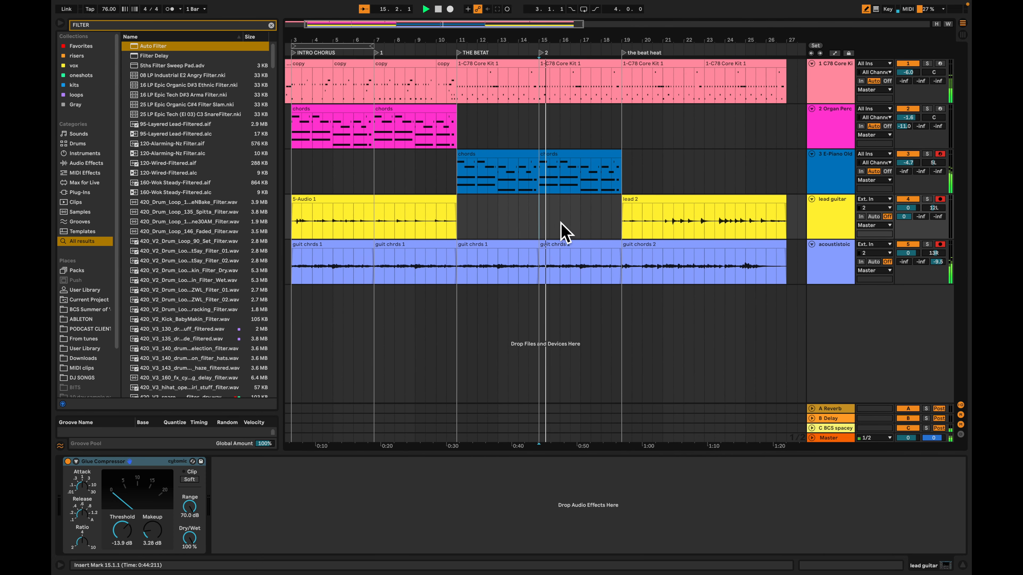
Place the support session clip on the lead guitar track from bar 11 to bar 19
key(Tab)
key(space)
drag(233, 45, 472, 230)
key(Tab)
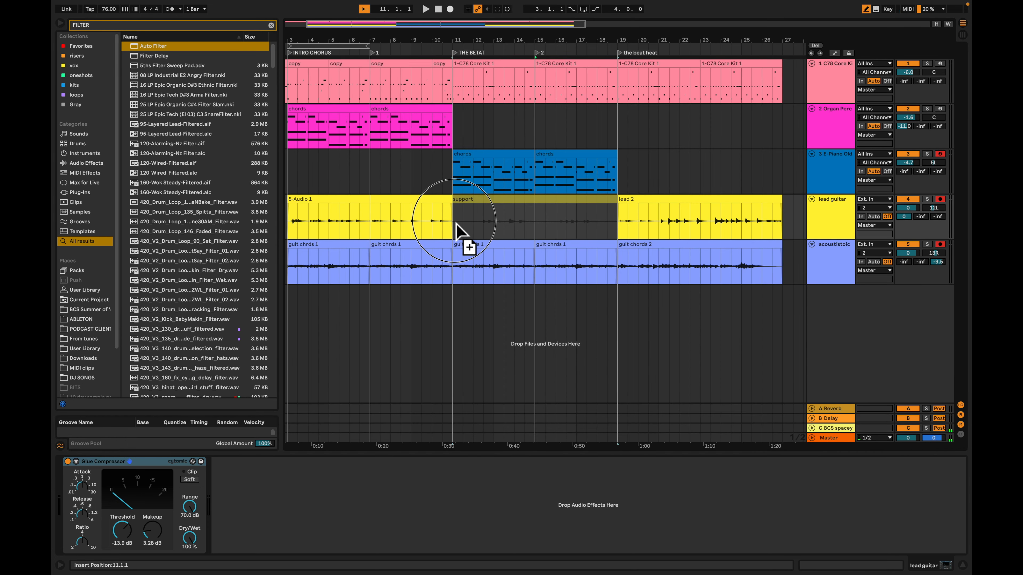
click(457, 229)
scroll(461, 222, right, 4)
scroll(461, 222, left, 1)
Try duplicating the E-Piano chords and support clips to bar 19 with the first support clip deactivated, then undo it
shift+click(407, 165)
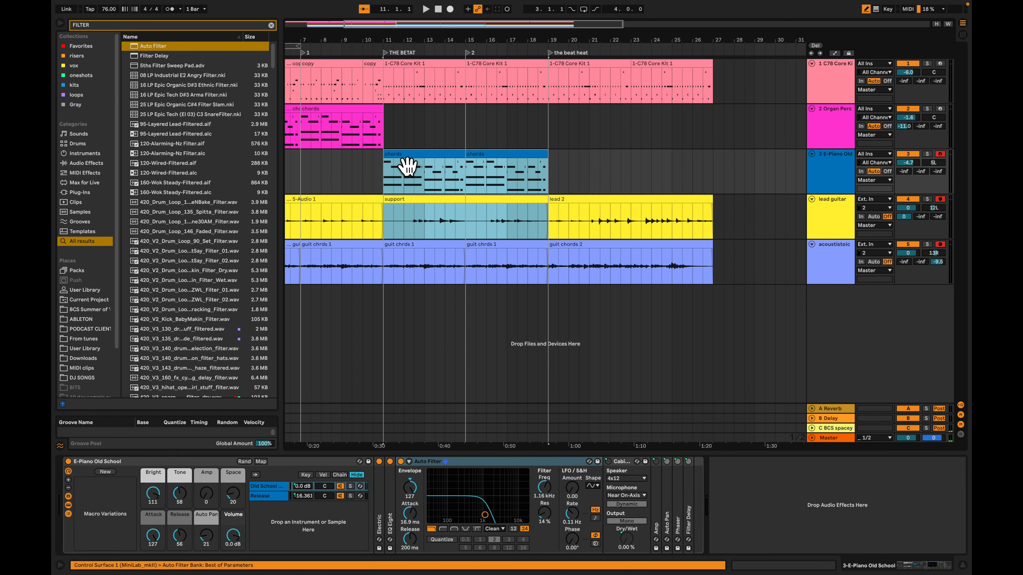
key(ctrl+d)
click(485, 212)
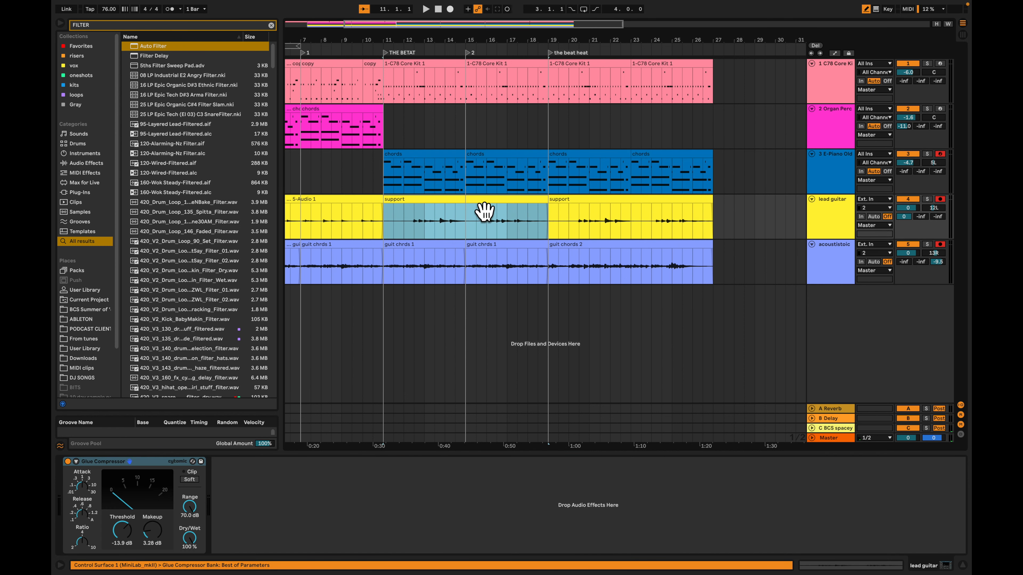
key(0)
key(space)
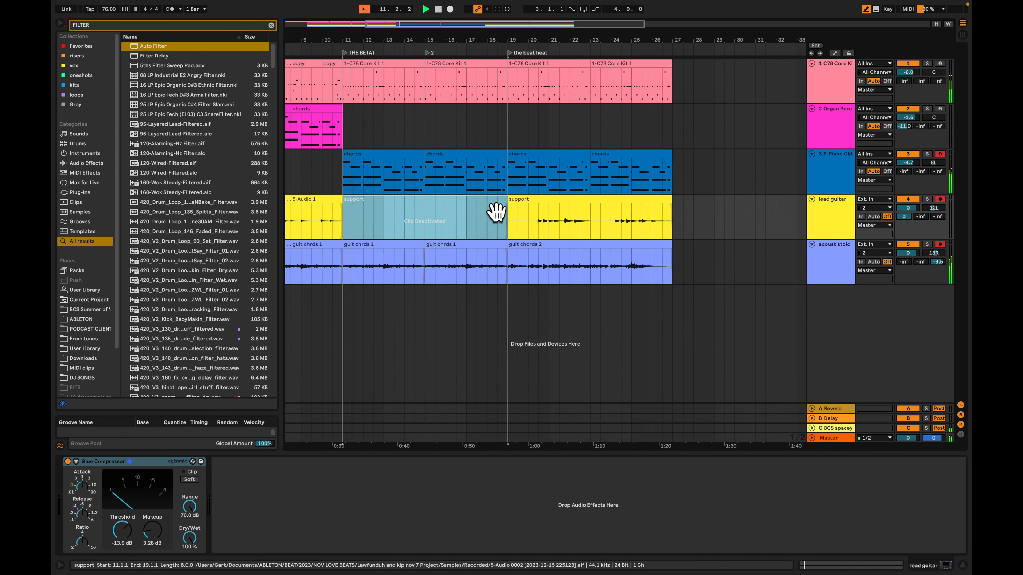
key(ctrl+z)
key(ctrl+z)
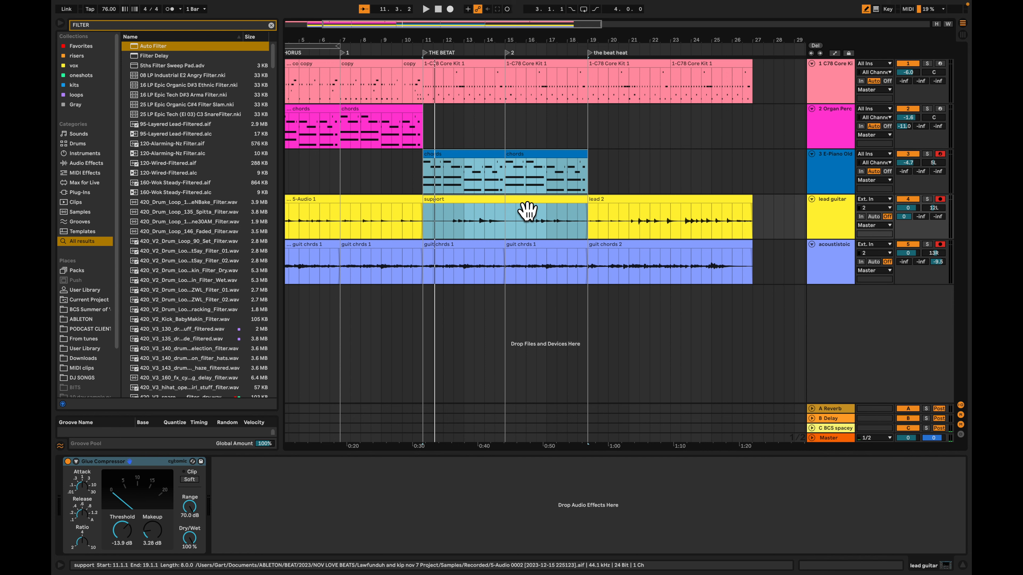
Try duplicating the time of bars 11 to 19 across all tracks with the first support clip deactivated, then undo it
key(ctrl+shift+d)
click(526, 210)
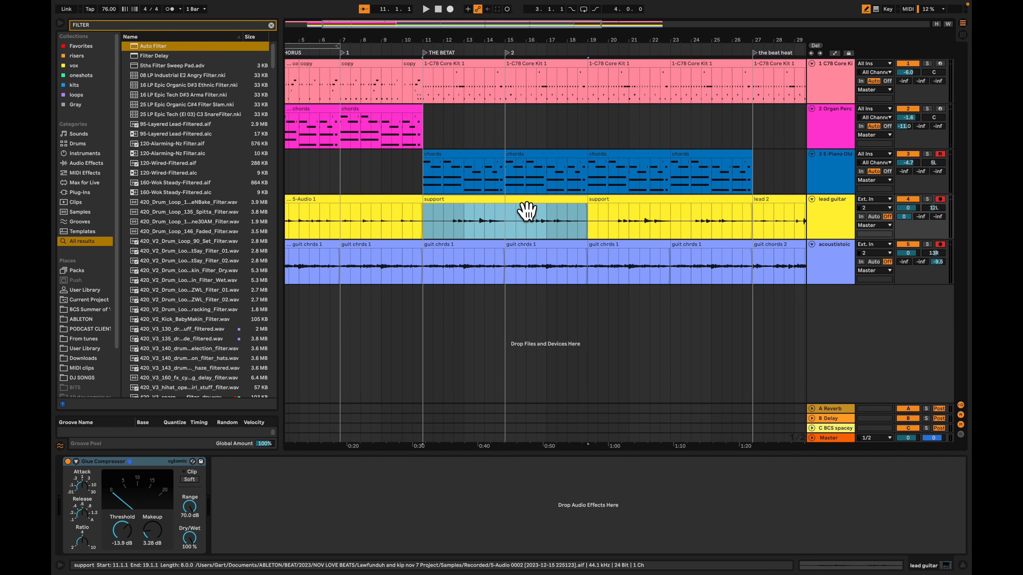
key(0)
click(433, 147)
scroll(737, 117, right, 4)
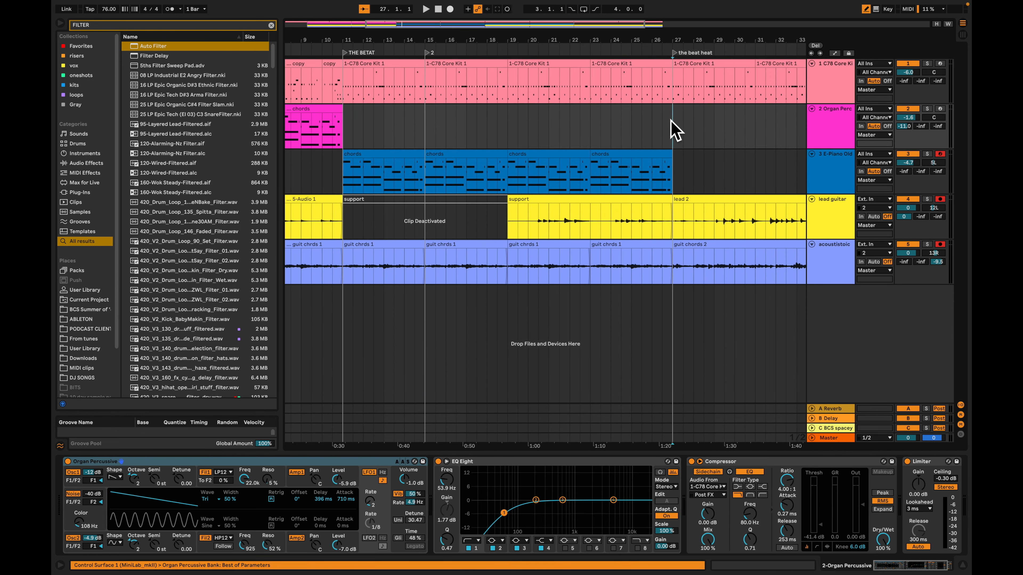
drag(349, 131, 672, 147)
click(358, 135)
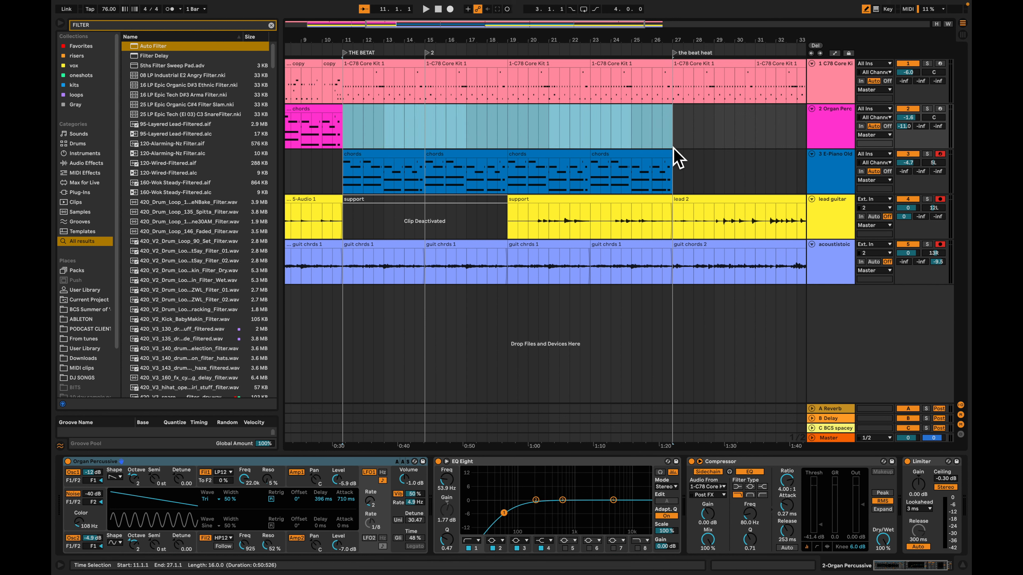
key(super+z)
key(super+z)
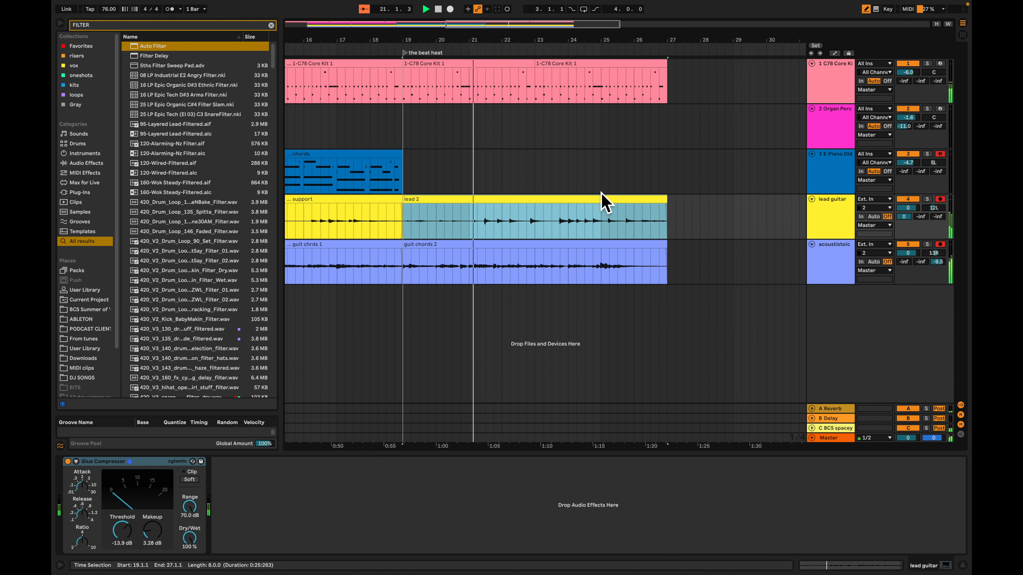
Play the section from bar 19 to hear lead 2 and guit chords 2 together with the drums
scroll(602, 191, left, 3)
scroll(602, 190, right, 1)
key(Tab)
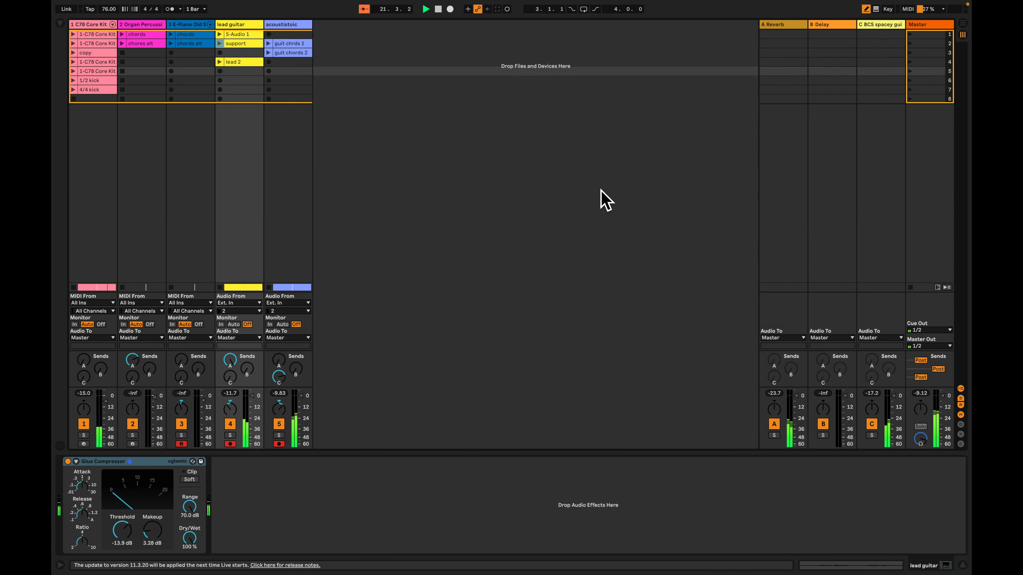
key(Tab)
shift+click(581, 172)
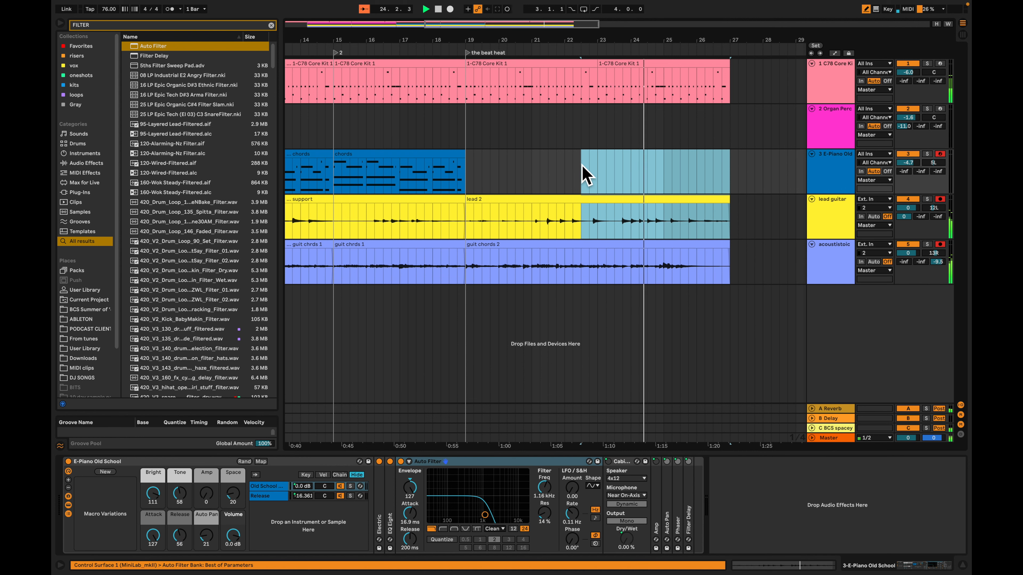
click(582, 172)
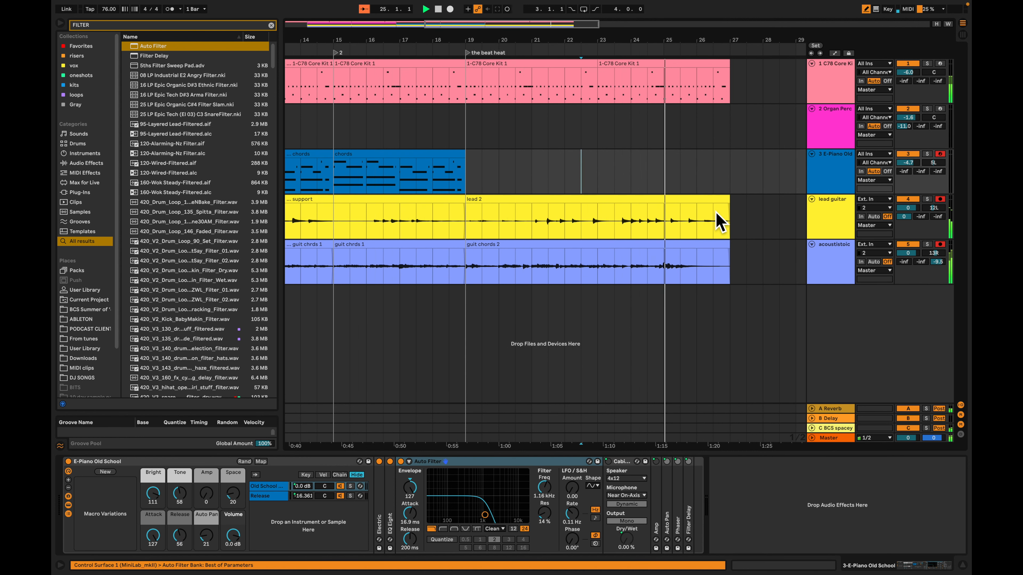
Replace the drum pattern in bar 26 with the one-bar copy fill clip and play the transition from bar 25
click(613, 94)
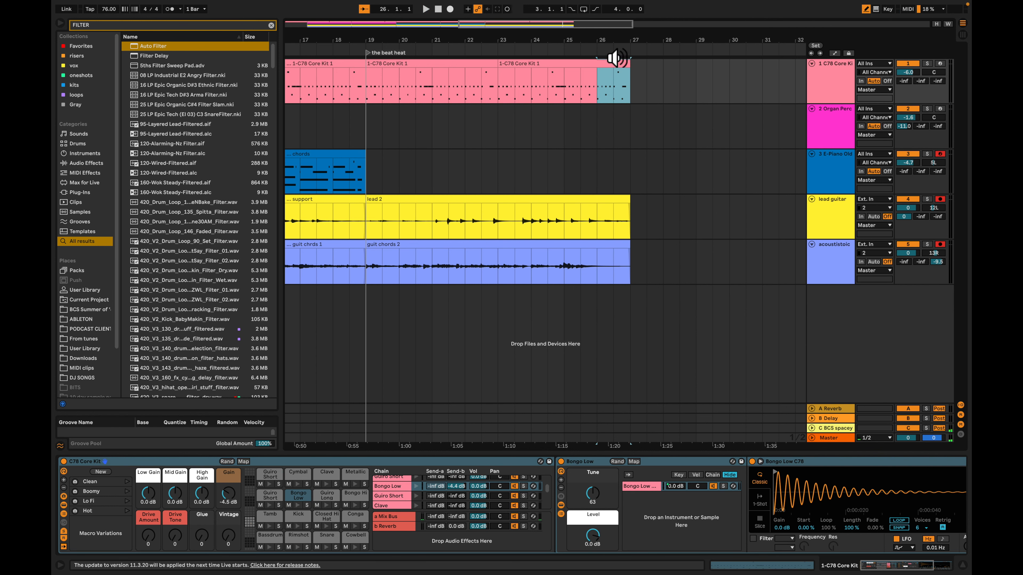
double_click(628, 75)
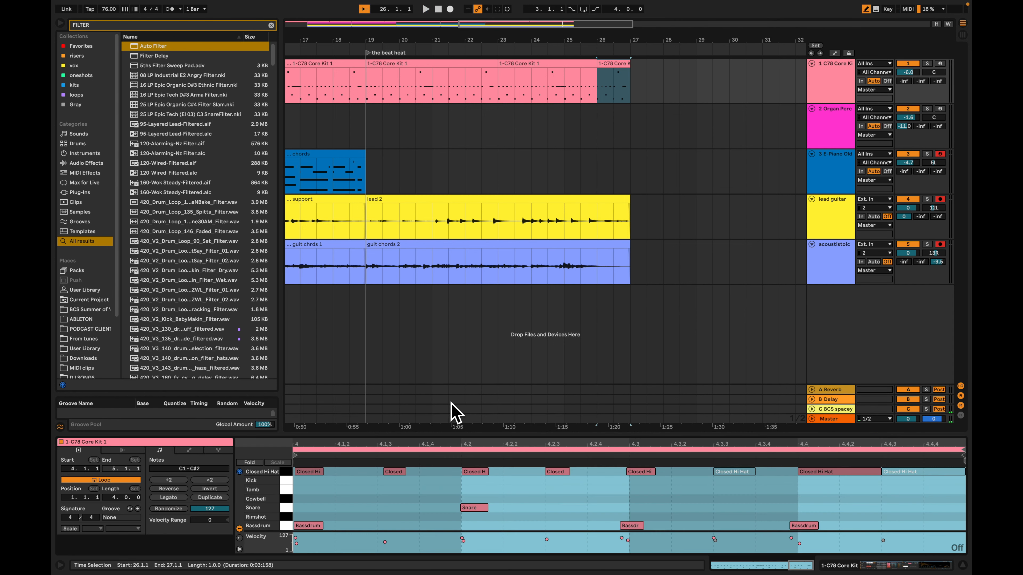
click(285, 526)
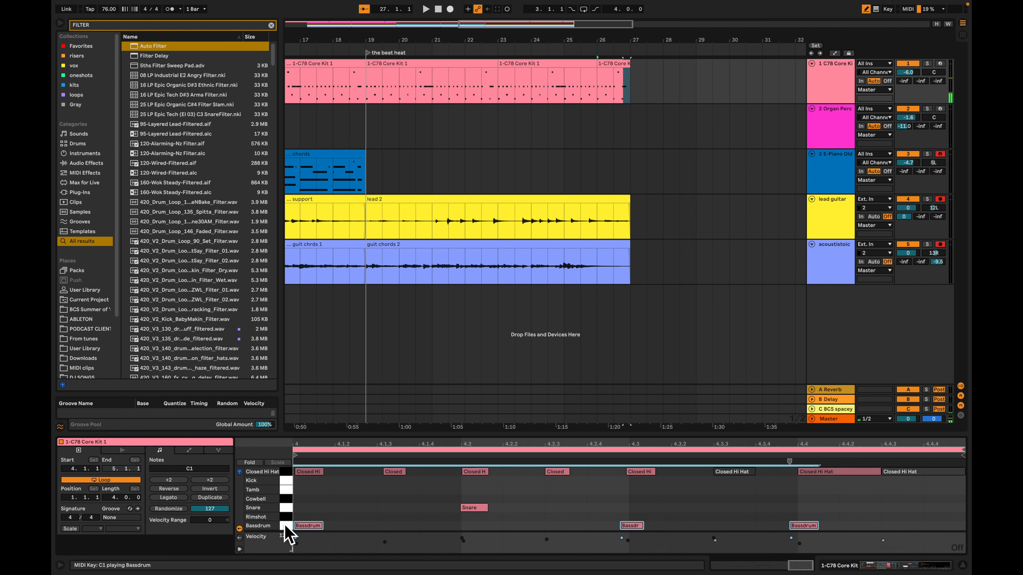
key(minus)
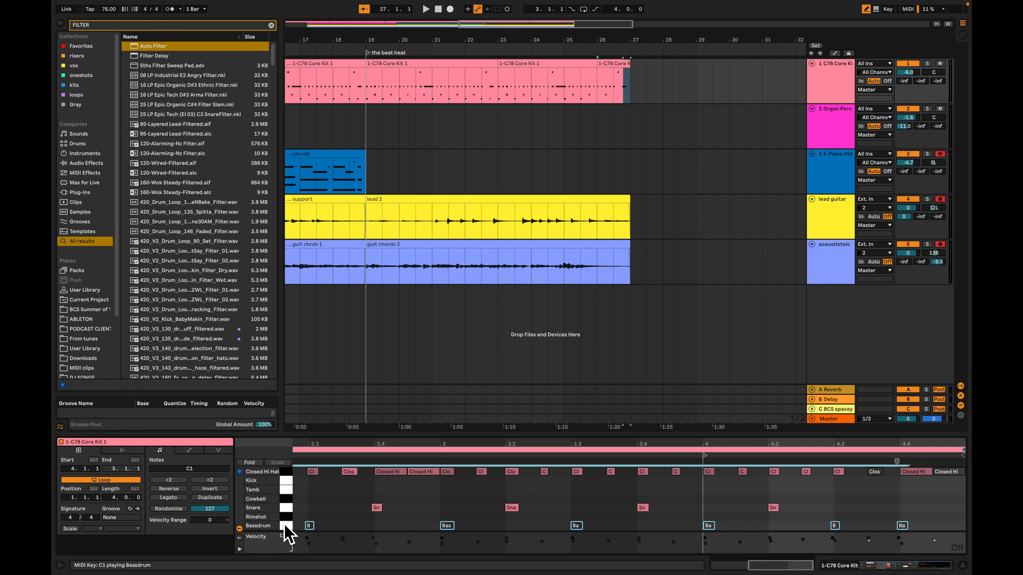
click(562, 133)
key(minus)
scroll(561, 133, left, 5)
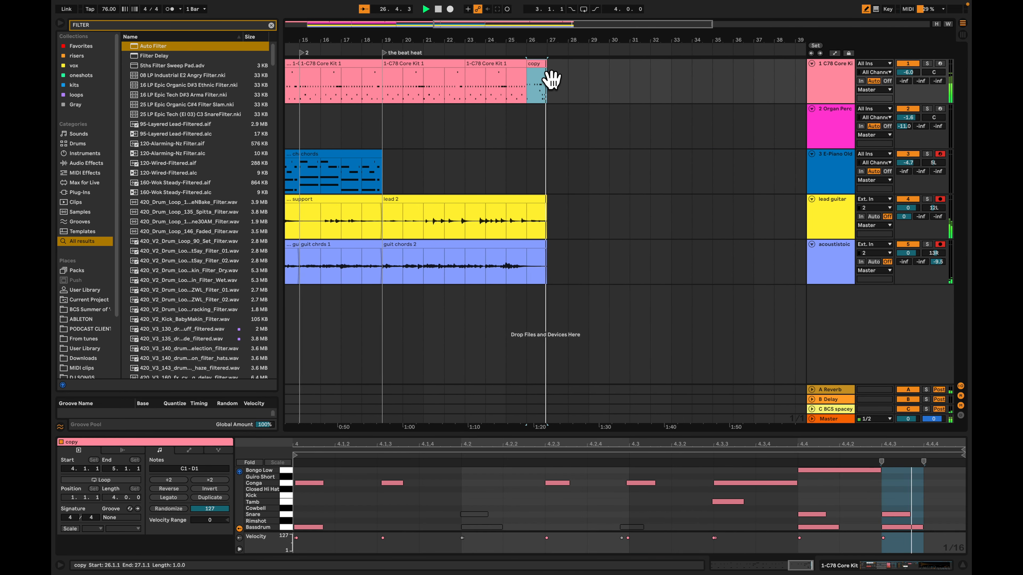
click(502, 135)
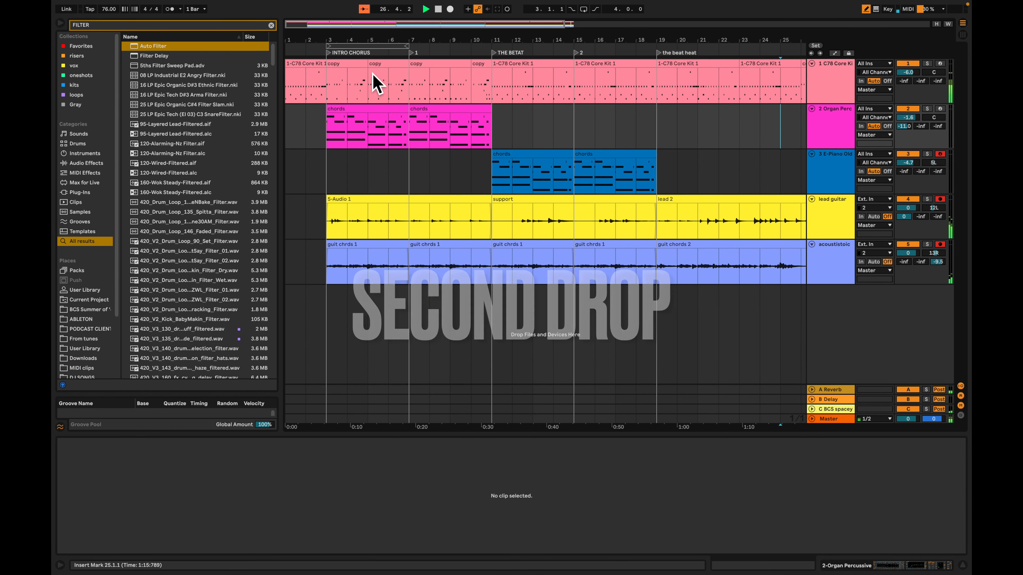
Copy the clips of all tracks from the intro chorus, bars 3 to 11, to bar 27 and play the start
click(353, 68)
shift+click(477, 248)
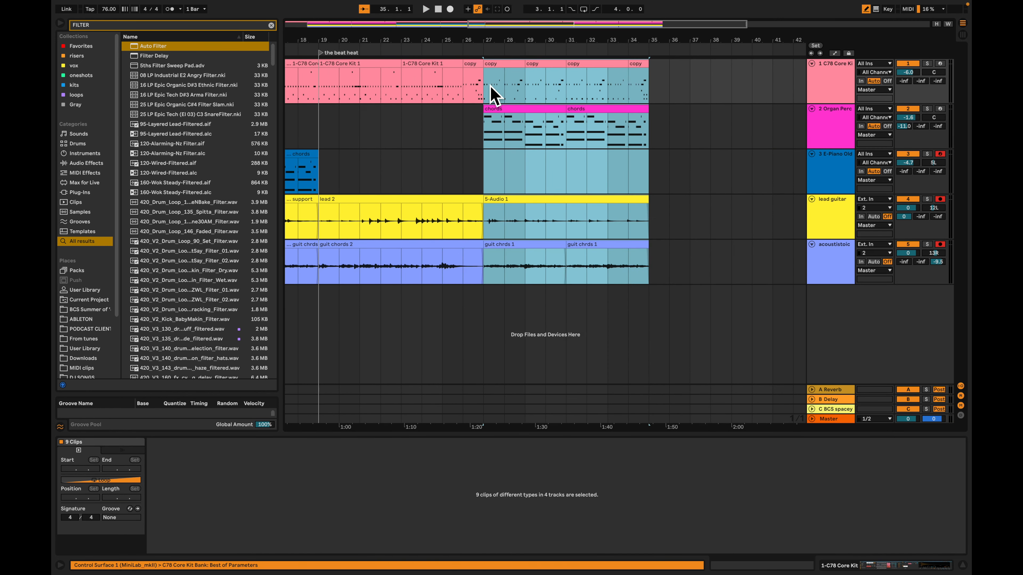
key(space)
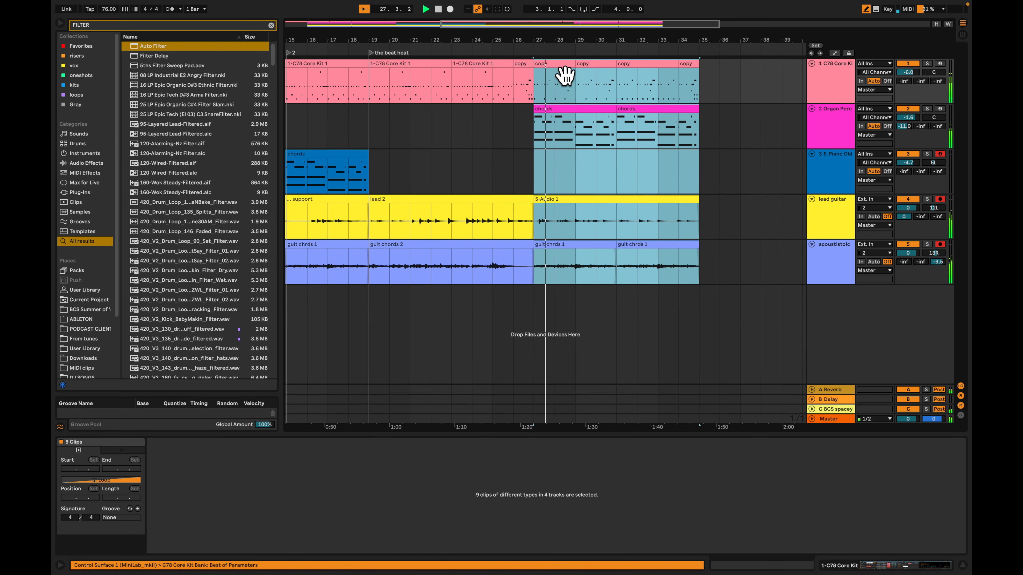
key(space)
Audition the first two session drum clips and place the first 1-C78 Core Kit 1 clip on the drum track at bar 27
scroll(575, 63, left, 10)
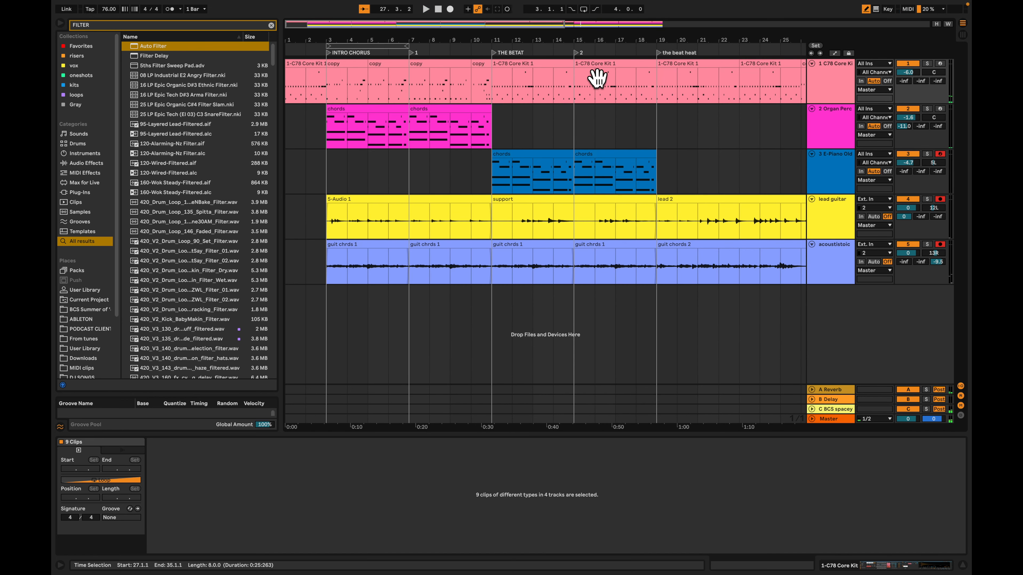
scroll(597, 78, right, 14)
key(Tab)
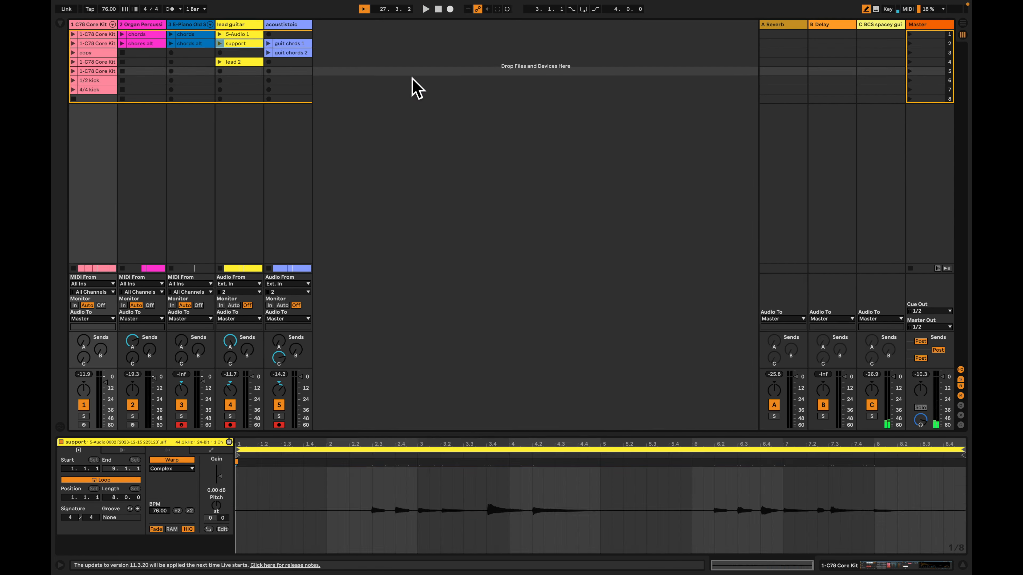
click(74, 44)
click(73, 35)
drag(98, 36, 543, 90)
key(Tab)
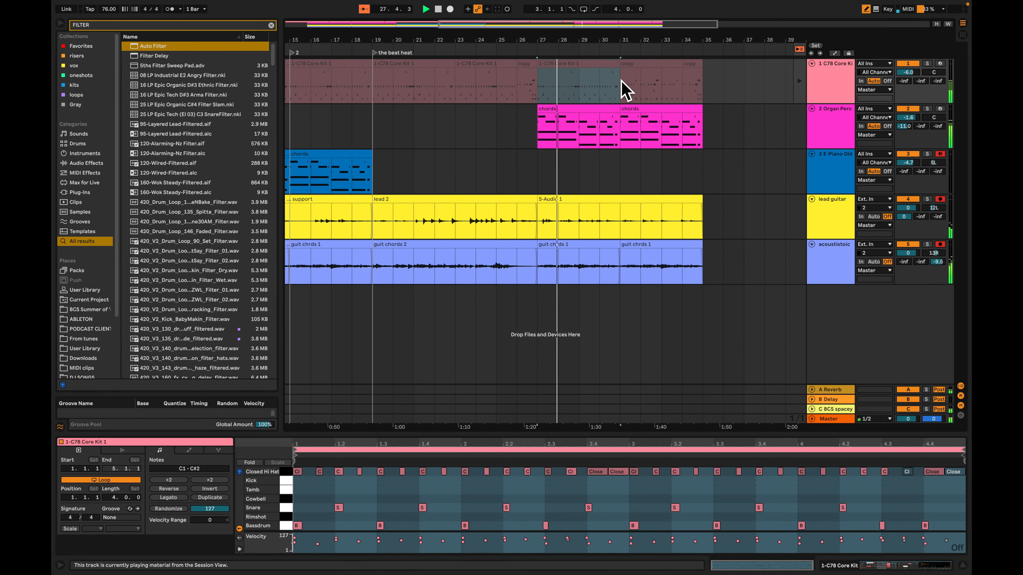
Return the drums to arrangement playback and audition the second session drum clip against the section from bar 11
click(798, 51)
key(space)
key(Tab)
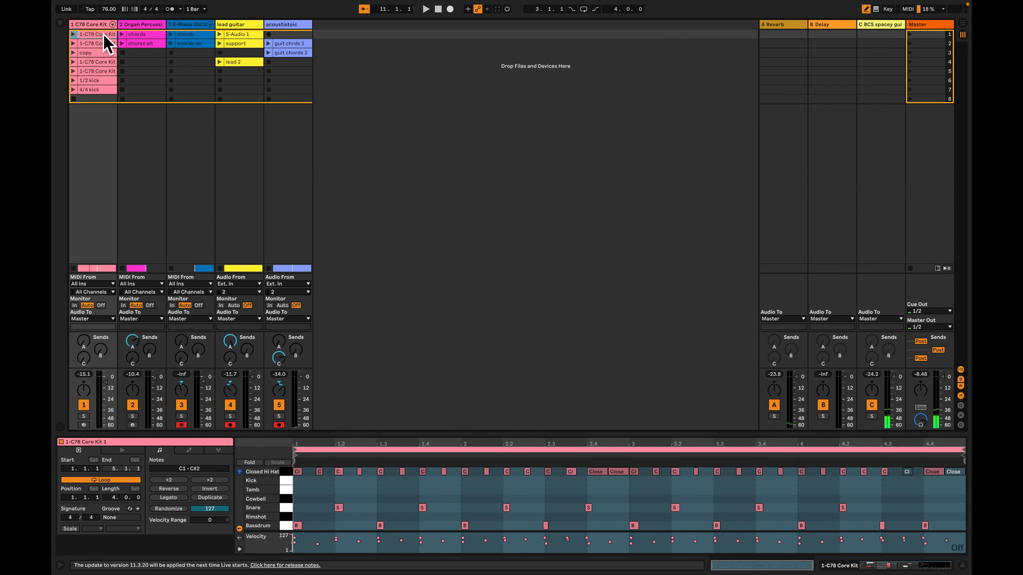
click(74, 43)
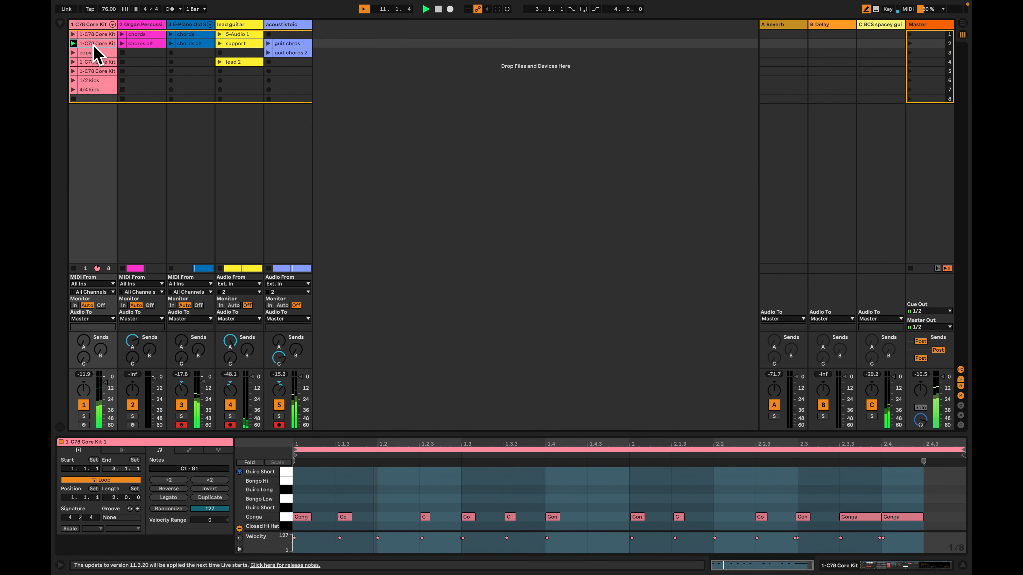
key(Tab)
click(546, 120)
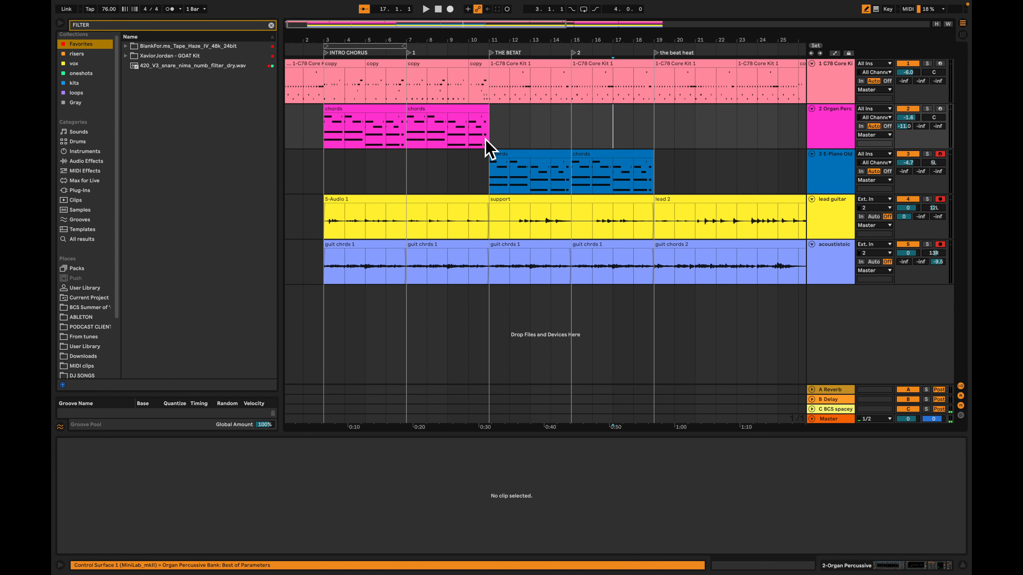
drag(486, 140, 655, 133)
click(514, 120)
drag(485, 130, 657, 134)
click(657, 134)
click(628, 80)
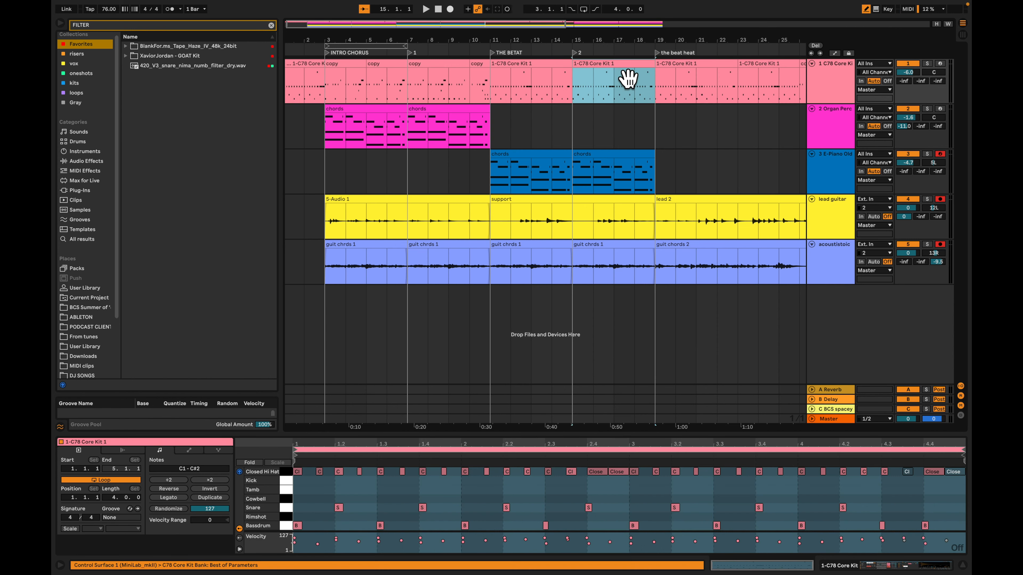
Replace the drum clip at bar 11 with the second, two-bar session drum clip and duplicate it to fill bars 11 to 15
click(546, 78)
key(Tab)
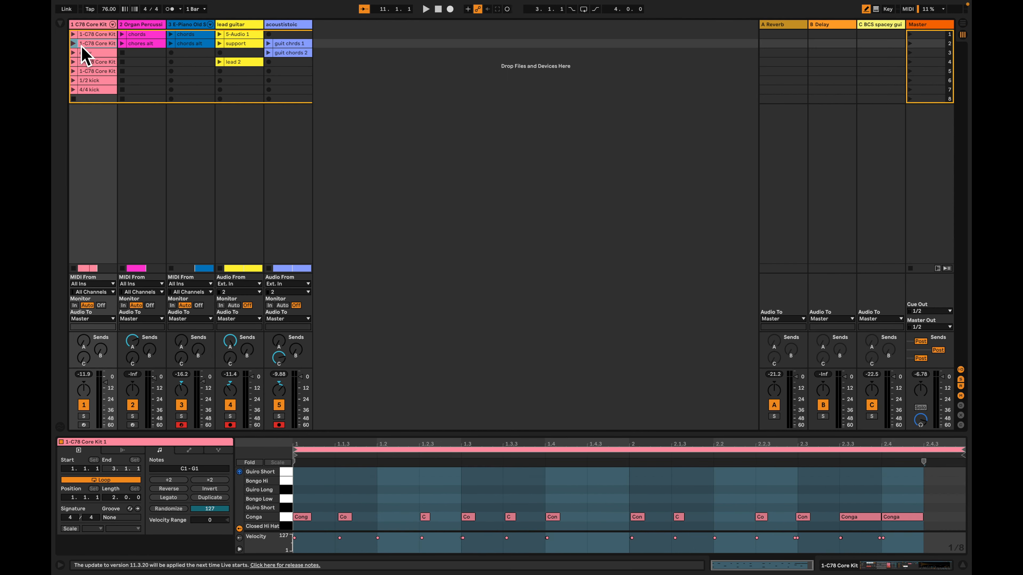
key(Tab)
drag(134, 44, 495, 81)
key(plus)
key(plus)
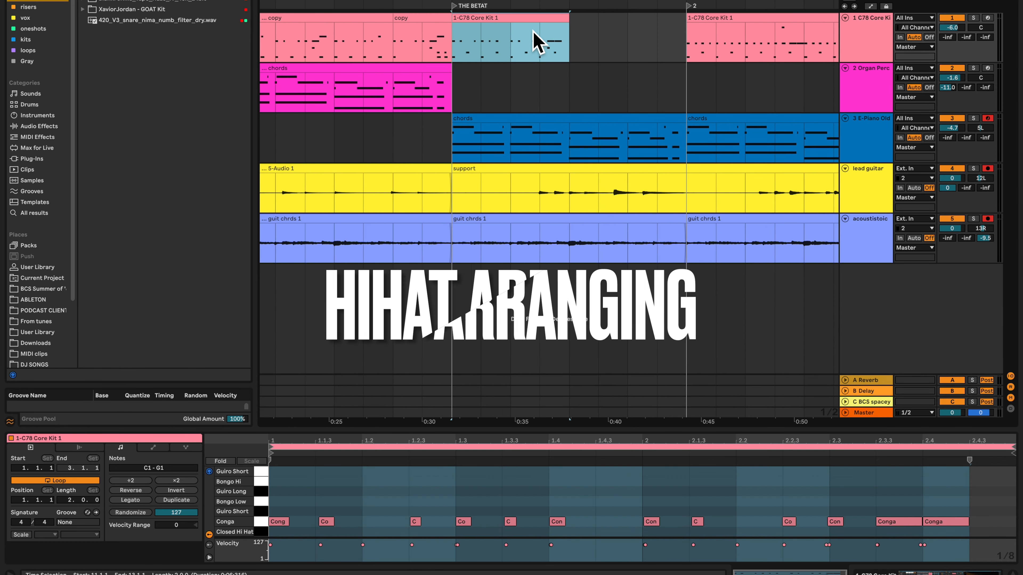
key(ctrl+d)
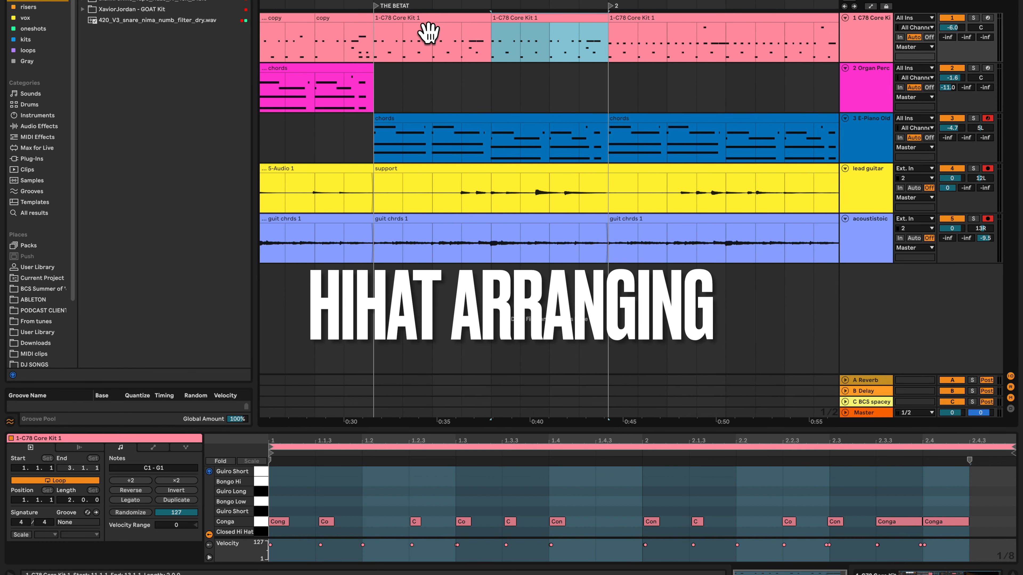
Play from bar 10 to hear the transition into the new drum pattern at bar 11
click(338, 50)
key(space)
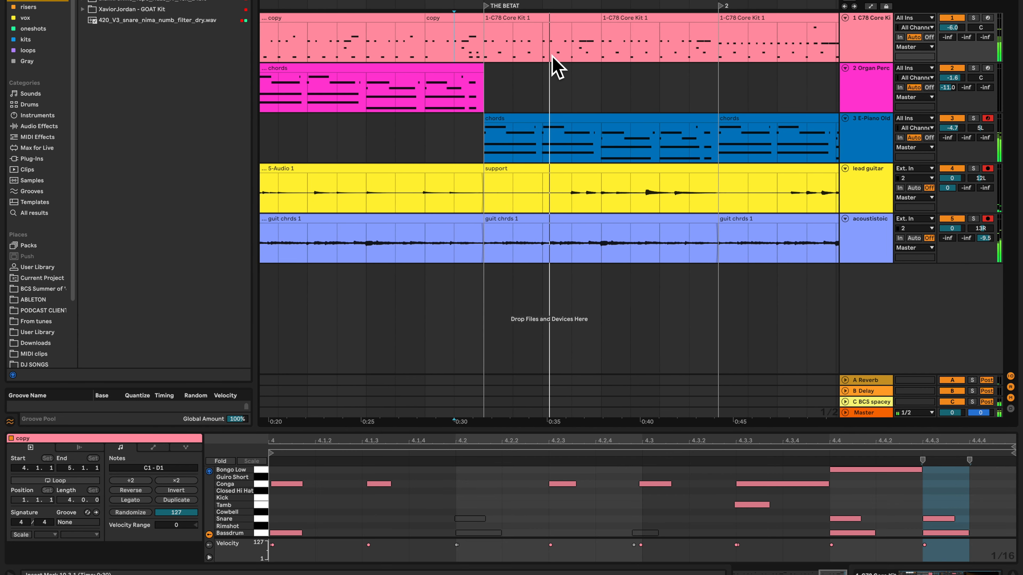
click(555, 32)
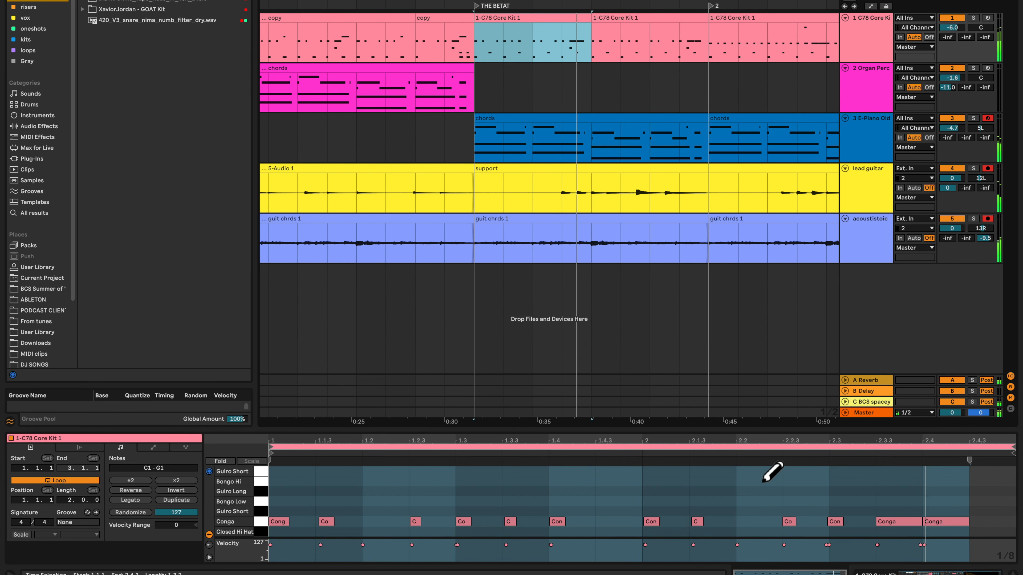
Deactivate the support clip on the lead guitar track in bars 11 to 19
click(606, 183)
key(0)
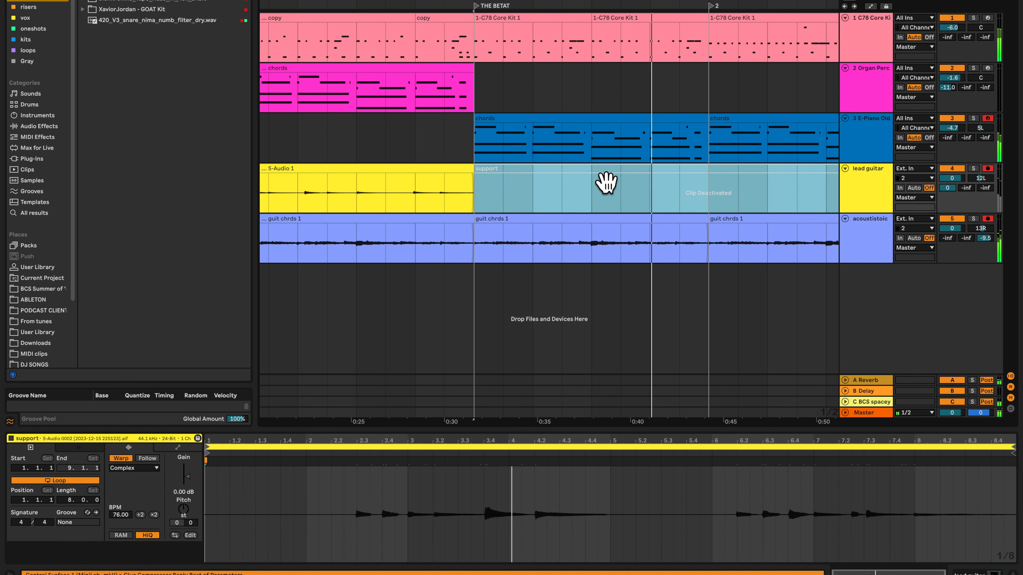
key(minus)
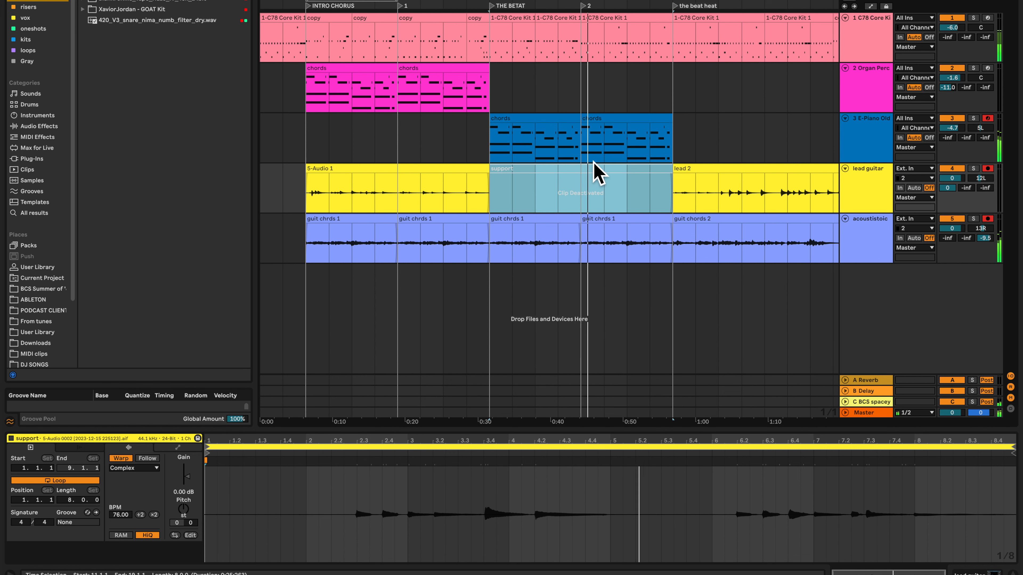
Split the drum clip at bar 18 and open the one-bar piece before the beat heat marker for note editing
click(596, 29)
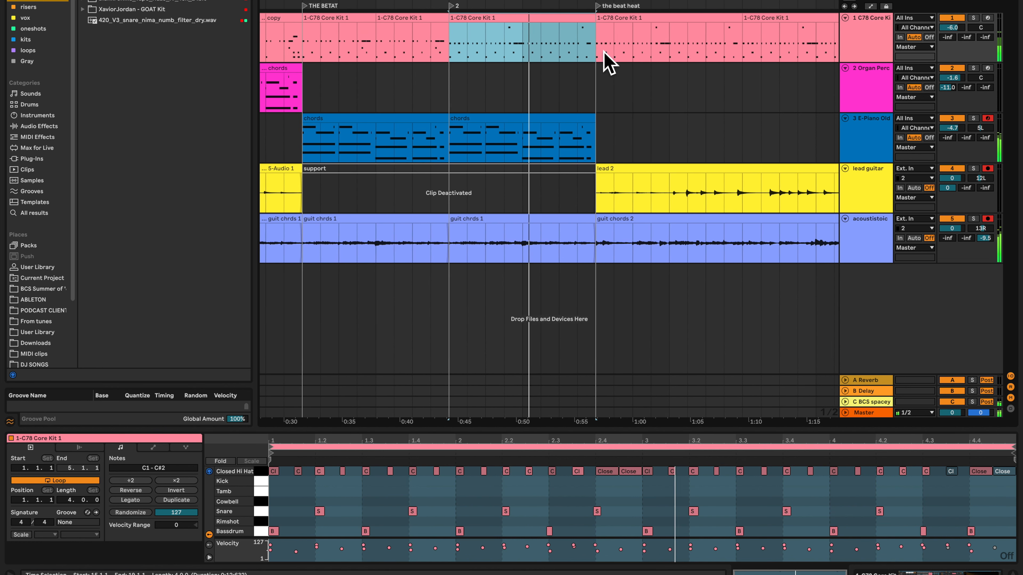
click(556, 53)
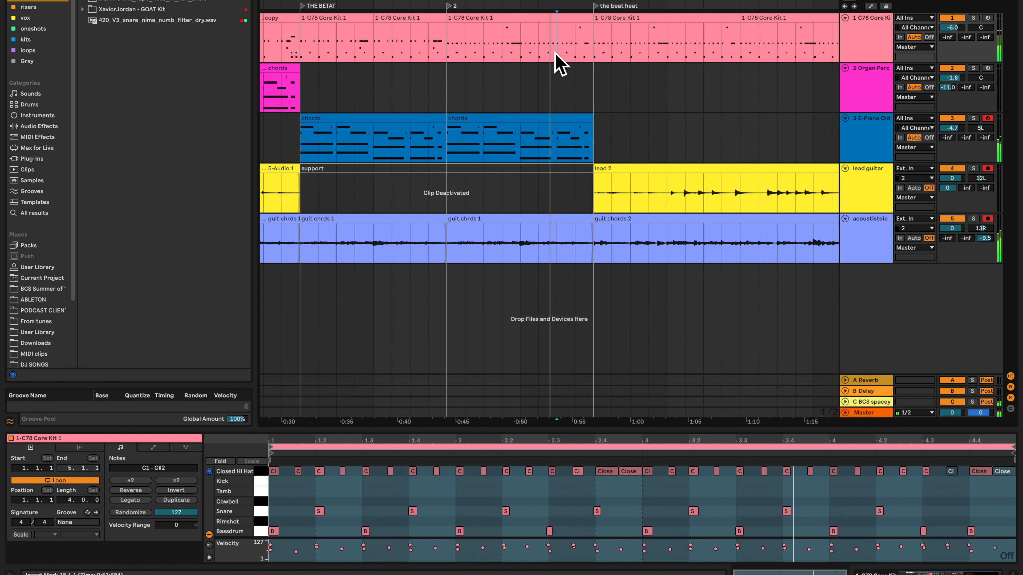
scroll(564, 48, down, 1)
key(super+e)
click(585, 21)
key(space)
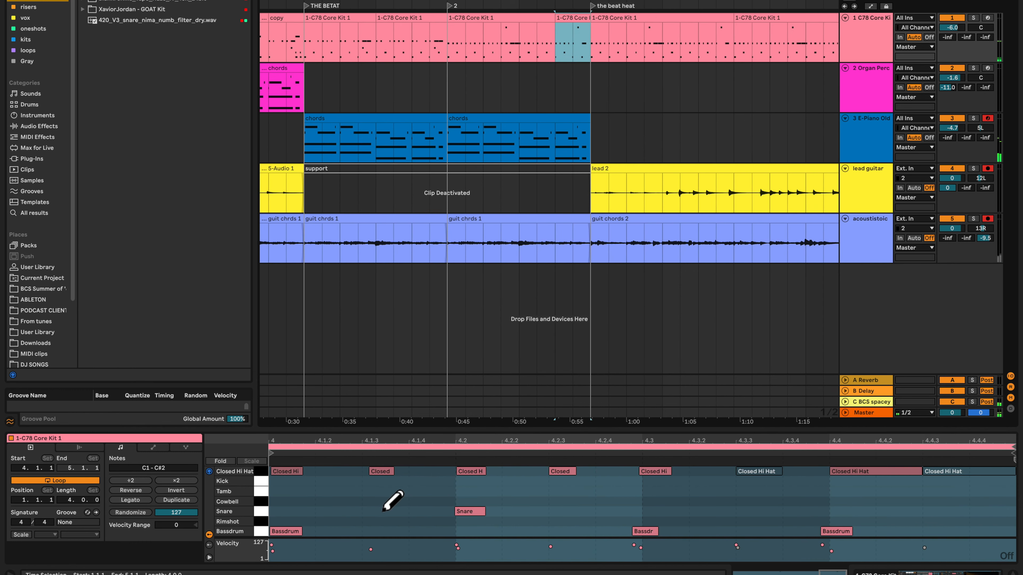
Deactivate all Closed Hi Hat notes in the one-bar drum clip at bar 18
key(super+a)
scroll(342, 503, up, 1)
click(262, 484)
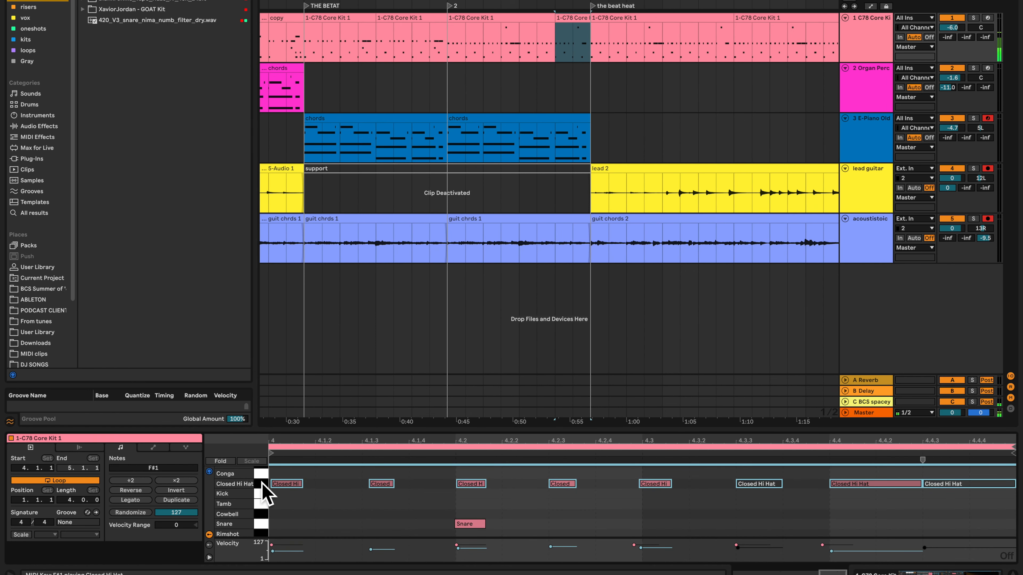
key(0)
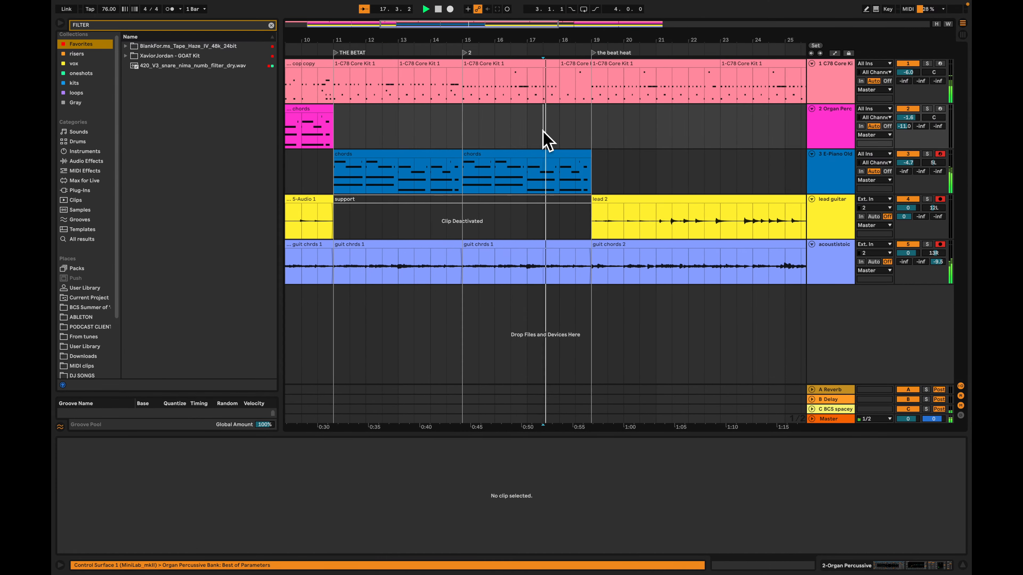
scroll(543, 131, left, 2)
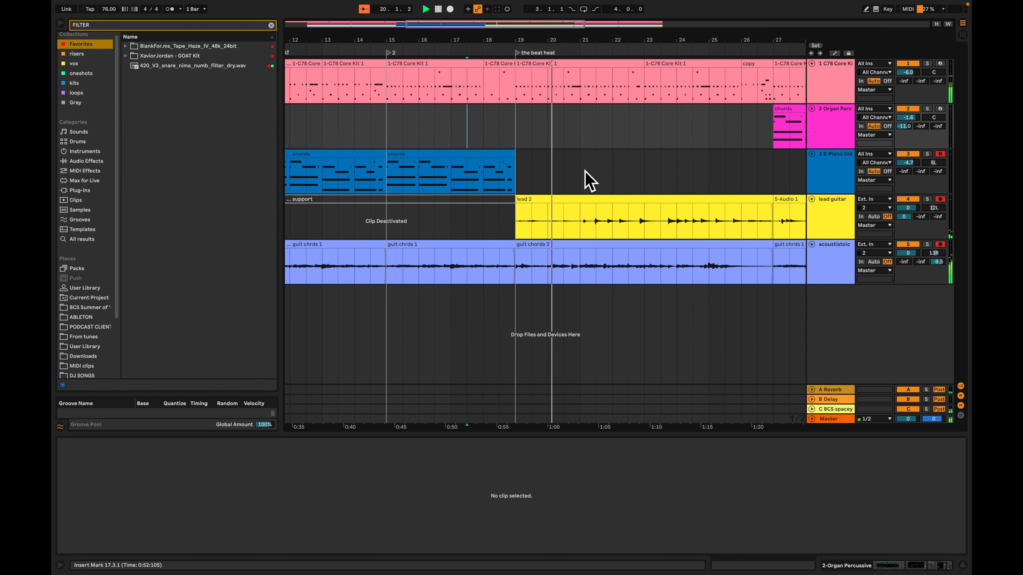
Try two duplicates of the E-Piano chords clip across bars 19 to 27, and delete them again
scroll(588, 181, left, 3)
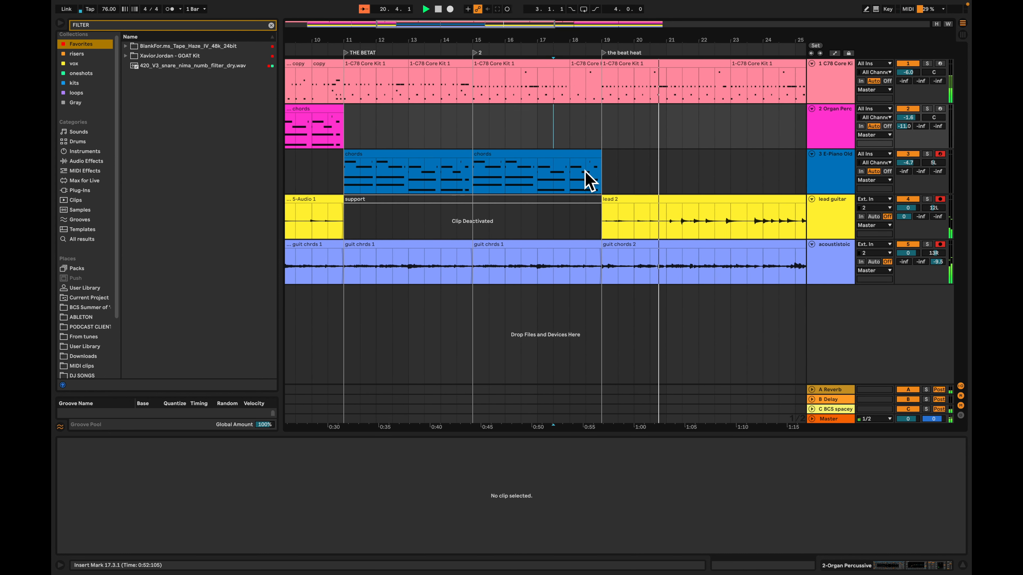
scroll(586, 171, right, 5)
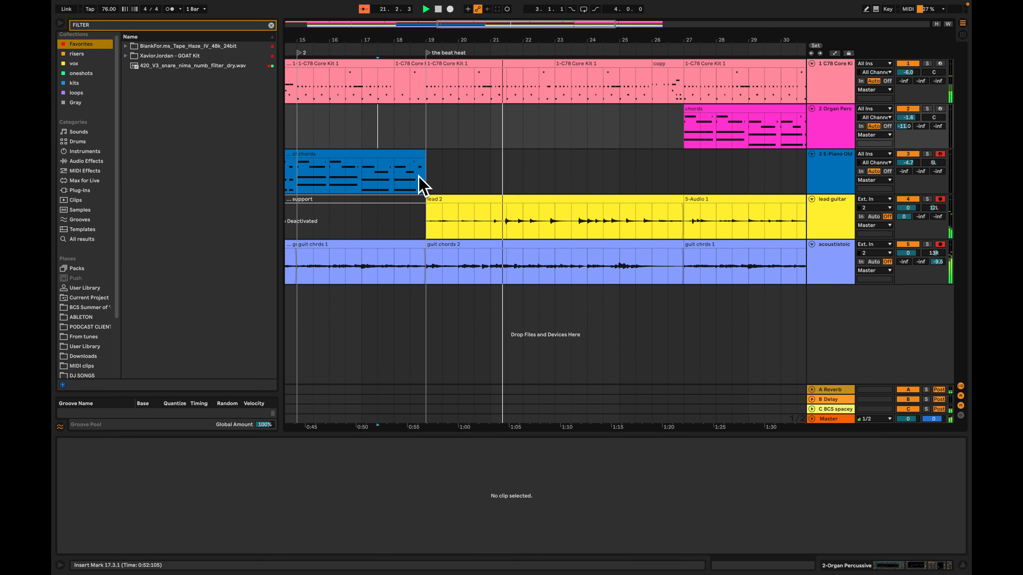
click(364, 155)
scroll(376, 168, left, 2)
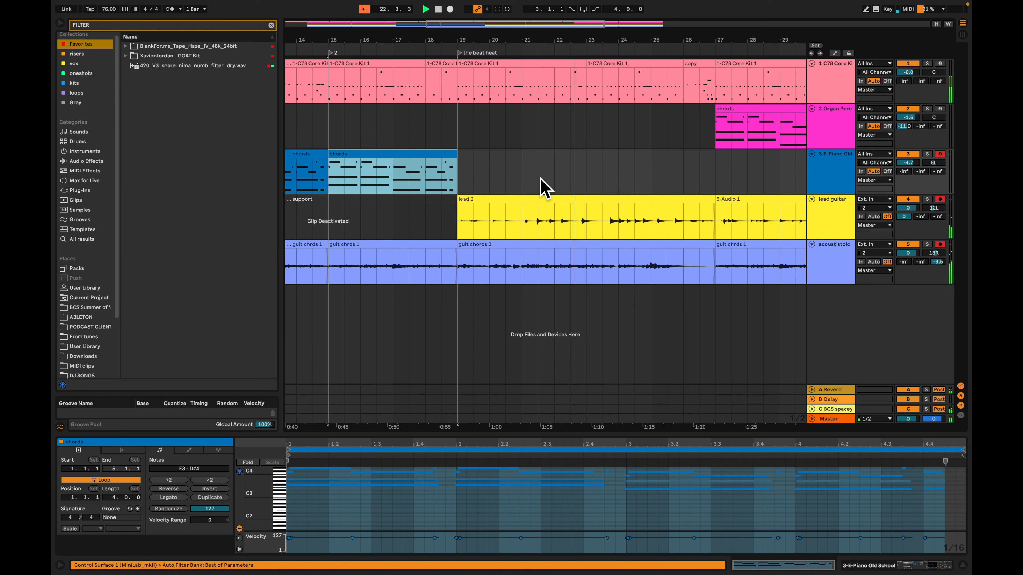
key(ctrl+d)
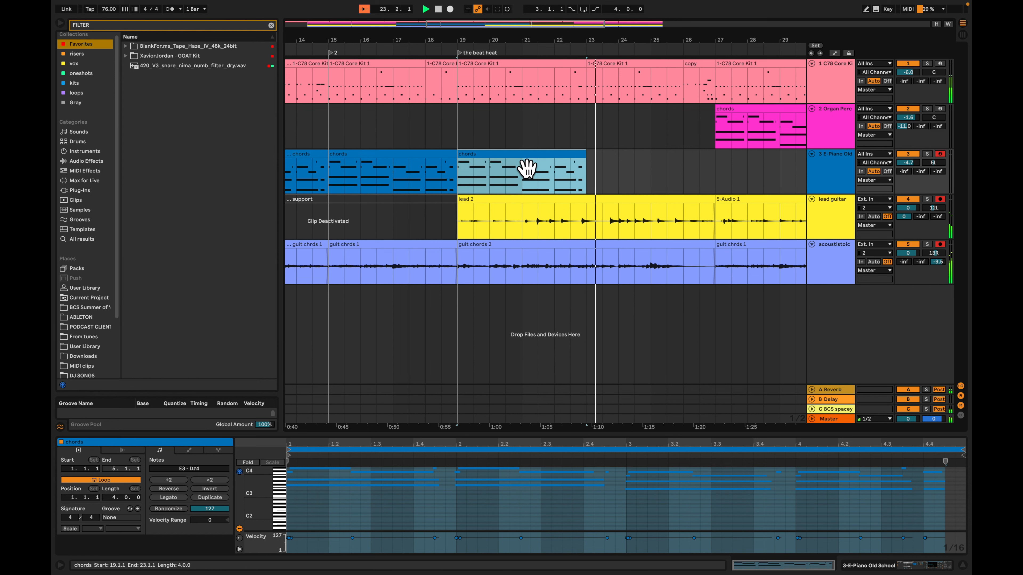
key(ctrl+d)
shift+click(582, 168)
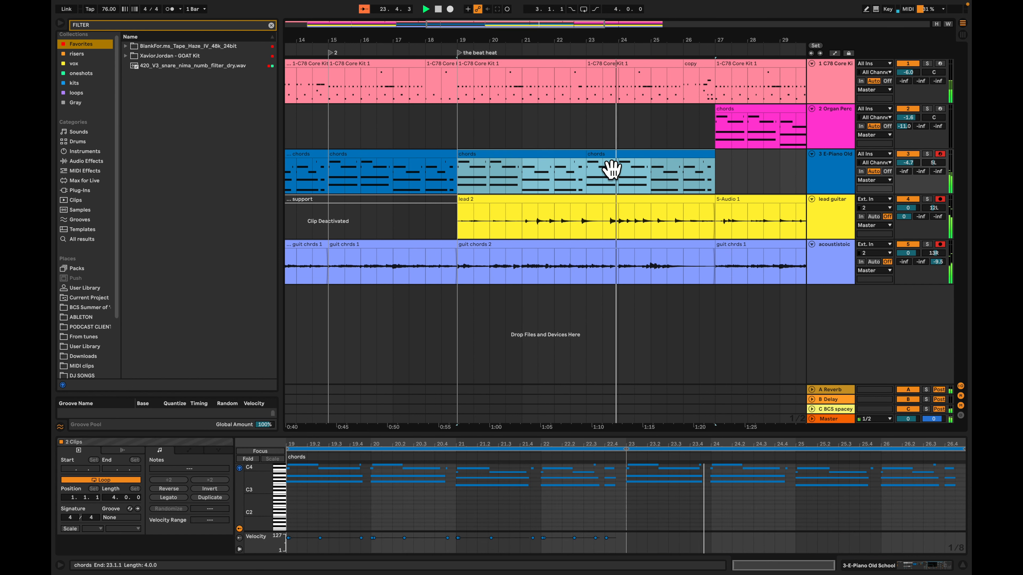
key(Delete)
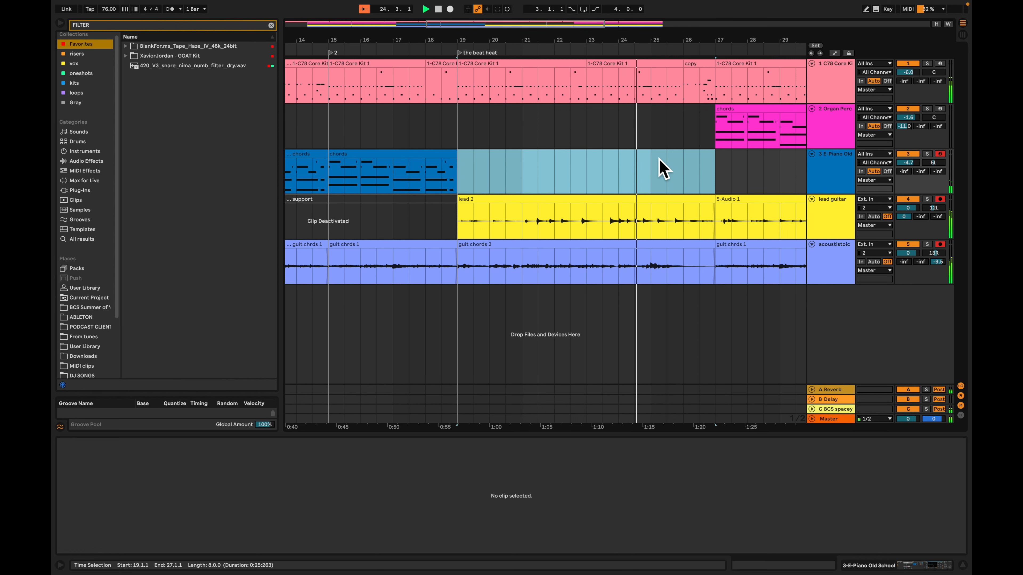
Listen to the guitar-led section leading into the second drop at bar 27 and stop playback
click(595, 177)
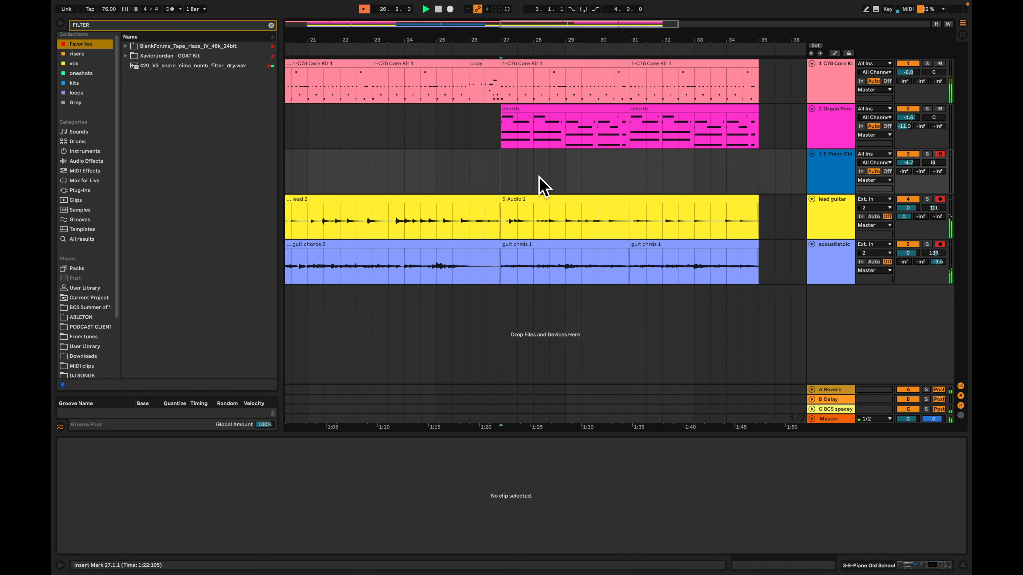
drag(539, 176, 514, 178)
click(470, 179)
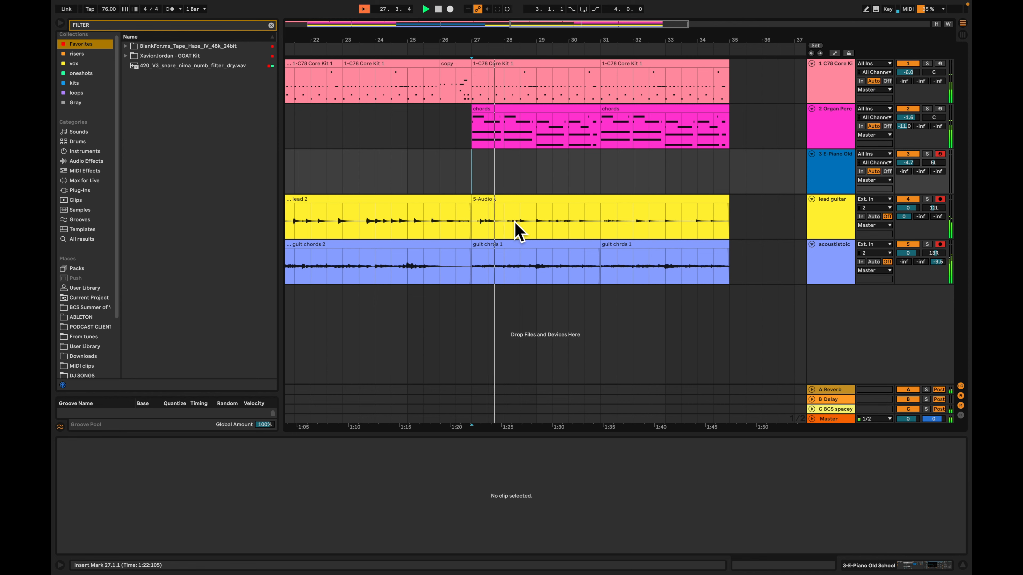
key(Tab)
key(Tab)
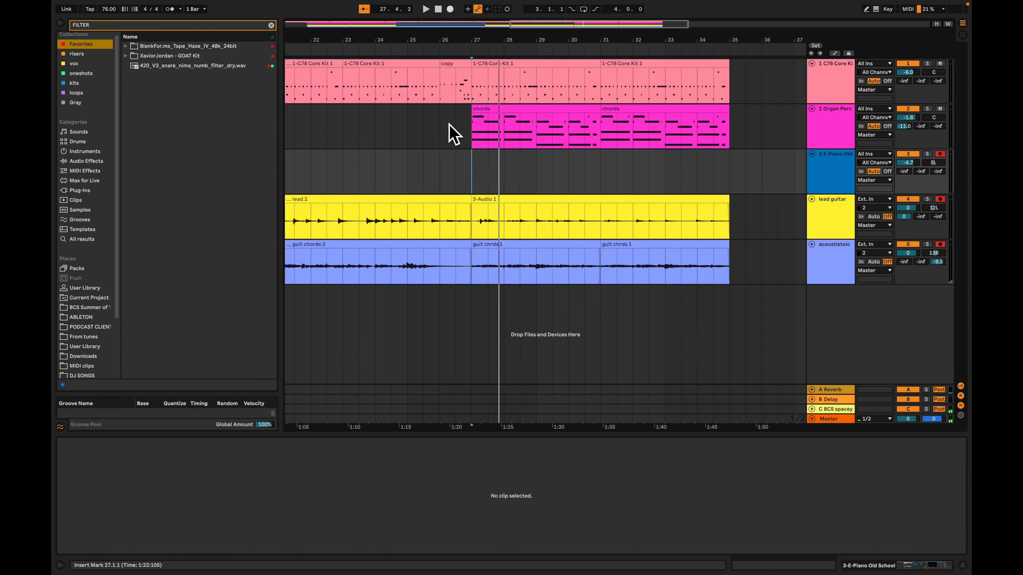
Play from bar 26.3 to check how the drum fill leads into the second drop
click(473, 137)
click(475, 165)
click(456, 132)
key(space)
key(plus)
key(plus)
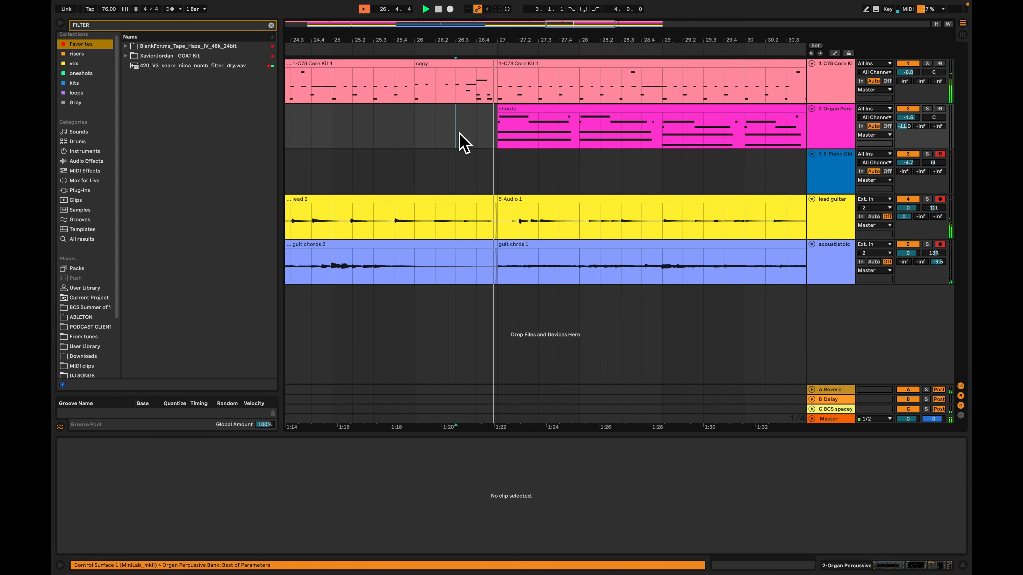
key(minus)
key(minus)
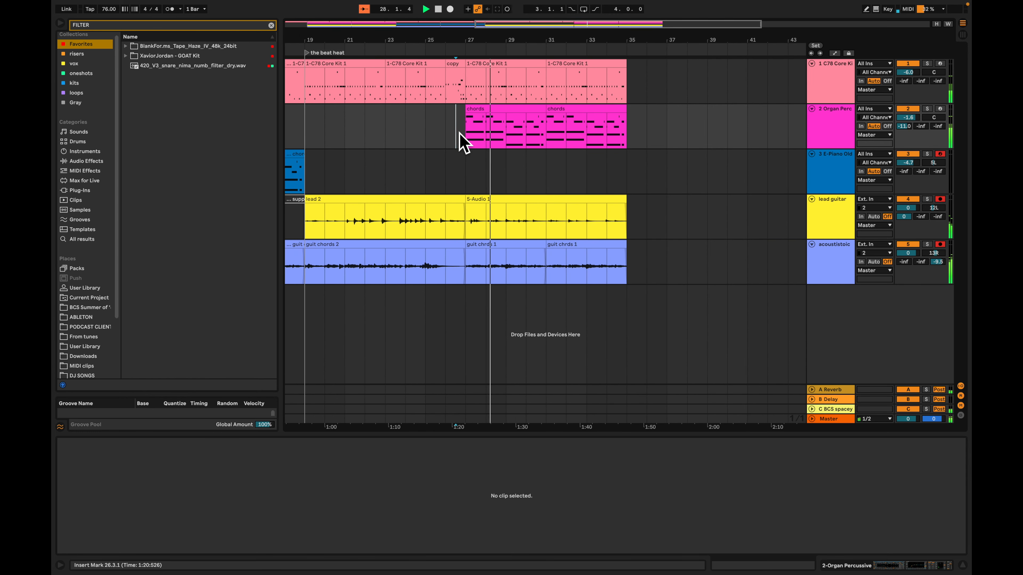
click(475, 182)
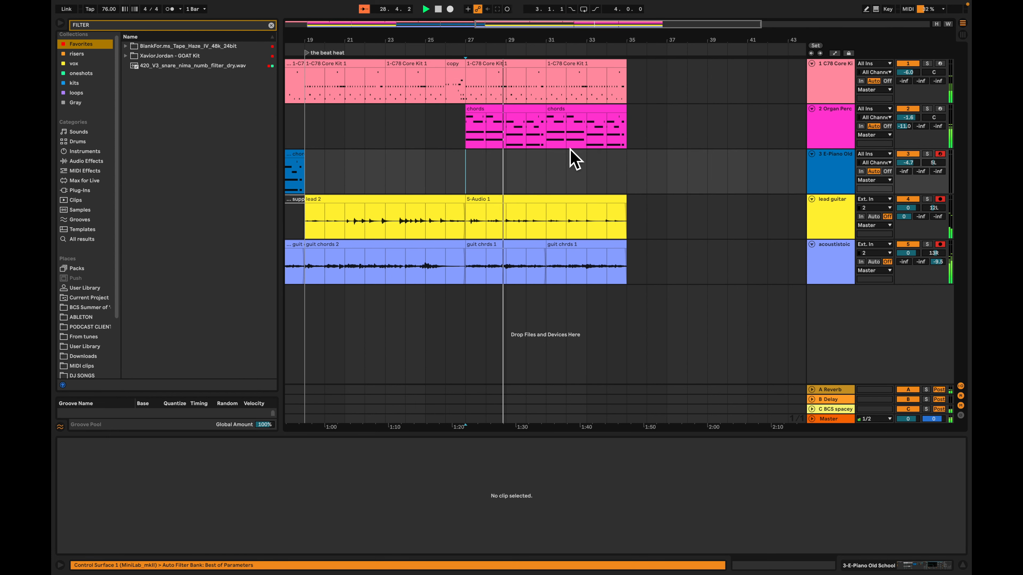
Copy the deactivated support clip on the lead guitar track to bar 35 and activate the copy
scroll(598, 163, left, 5)
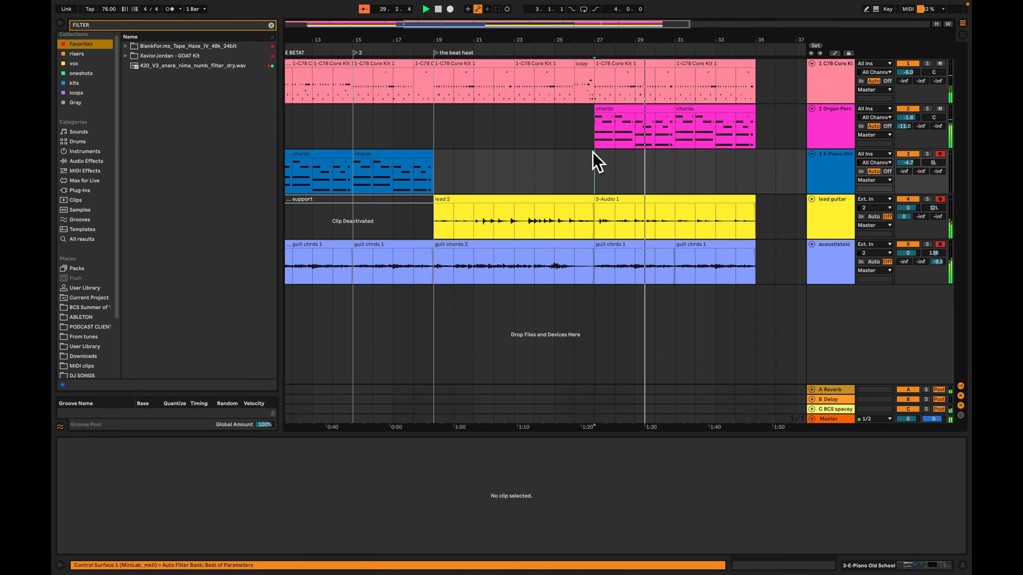
scroll(595, 161, down, 3)
drag(429, 213, 733, 227)
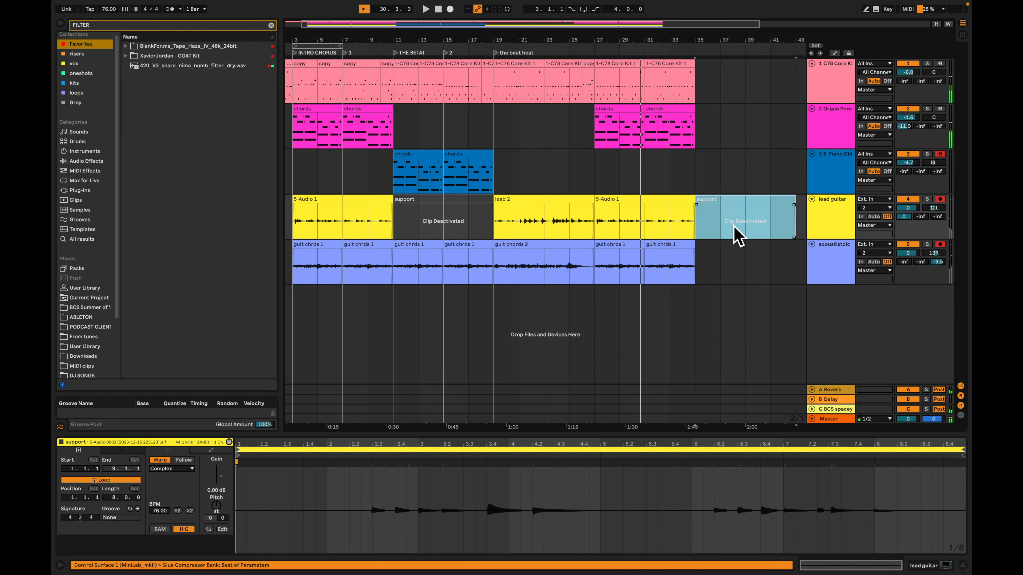
scroll(731, 225, right, 5)
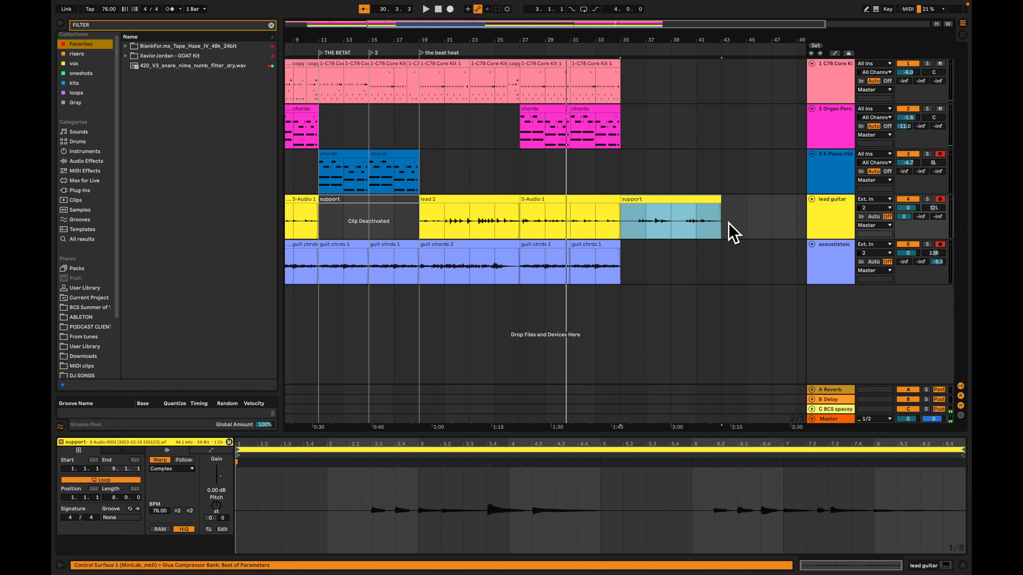
Play the copied support clip from bar 35 and stop playback
scroll(728, 222, right, 3)
key(z)
key(space)
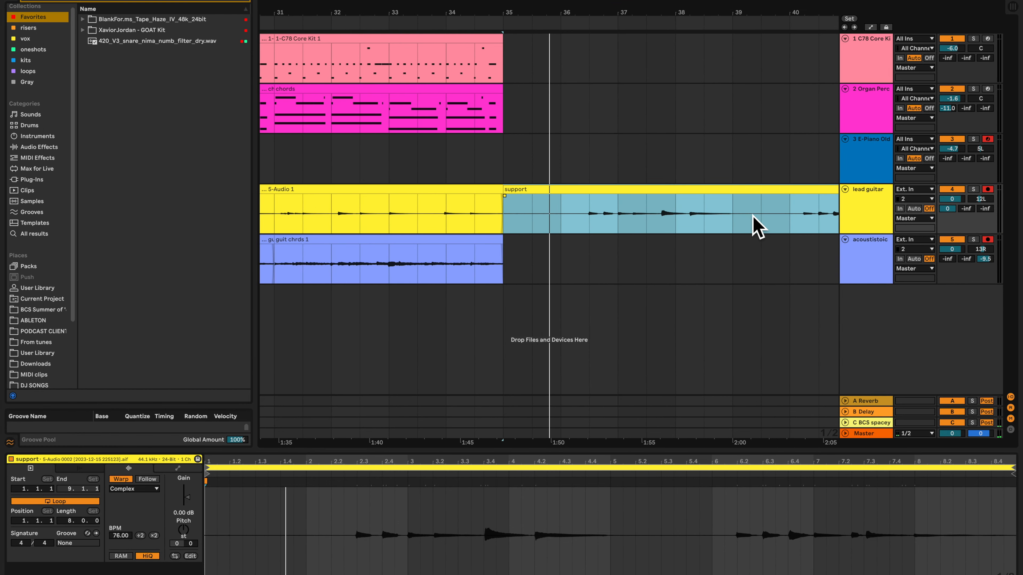
key(space)
key(x)
scroll(742, 224, right, 3)
scroll(742, 224, left, 10)
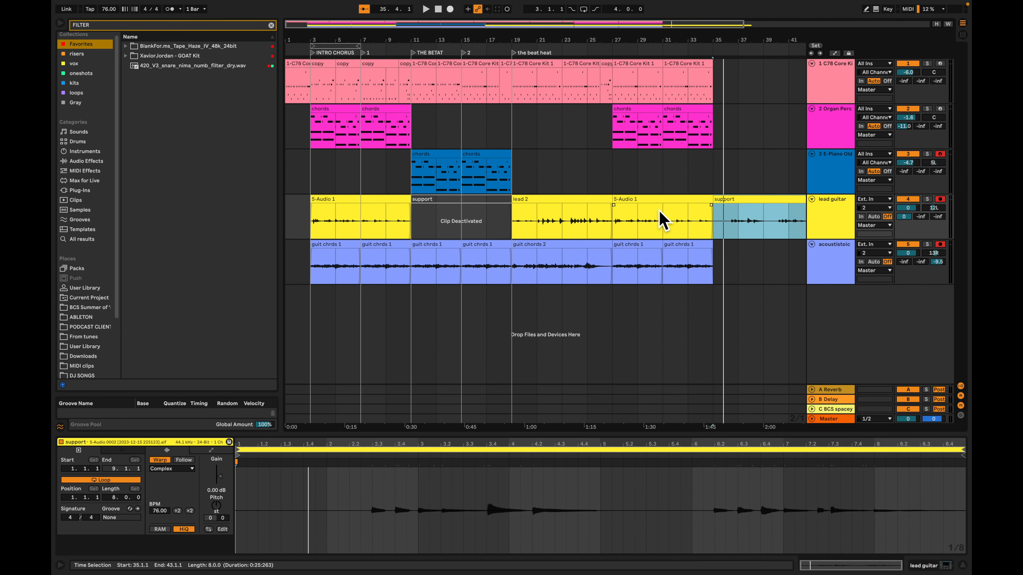
scroll(659, 210, right, 6)
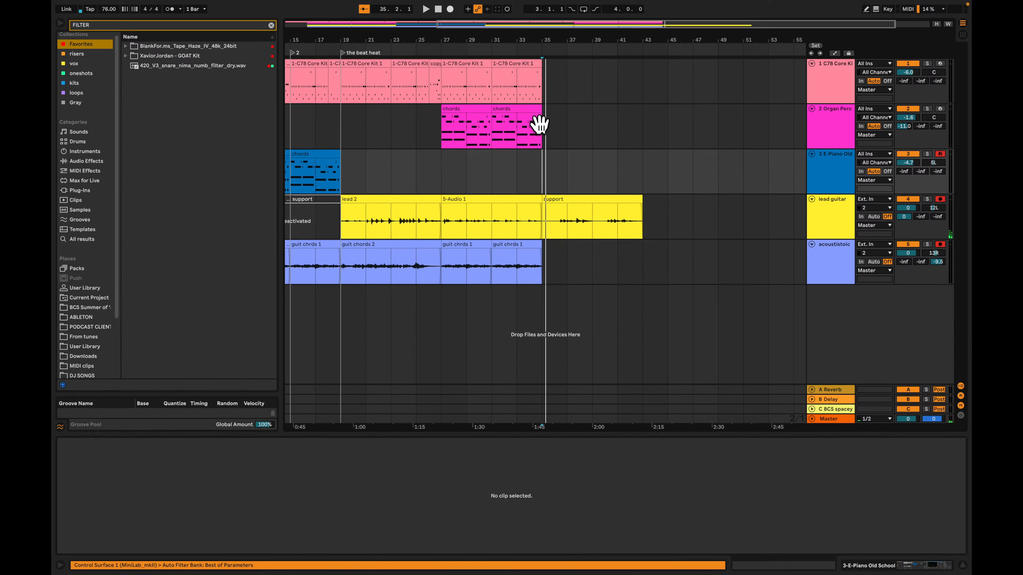
click(474, 145)
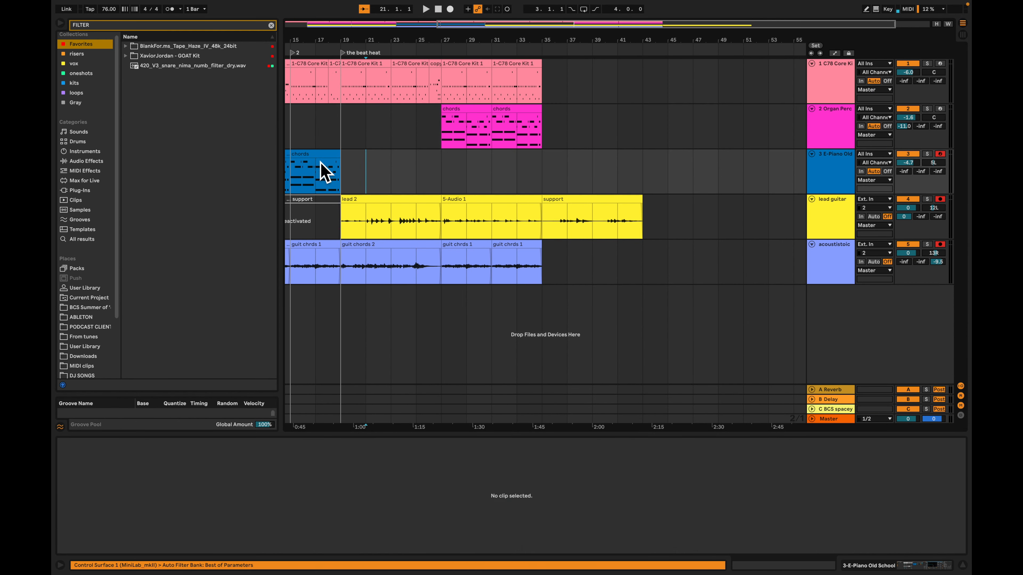
Copy the E-Piano chords clip that ends at bar 19 to bar 35 and play the new section
click(322, 171)
drag(357, 167, 560, 173)
key(space)
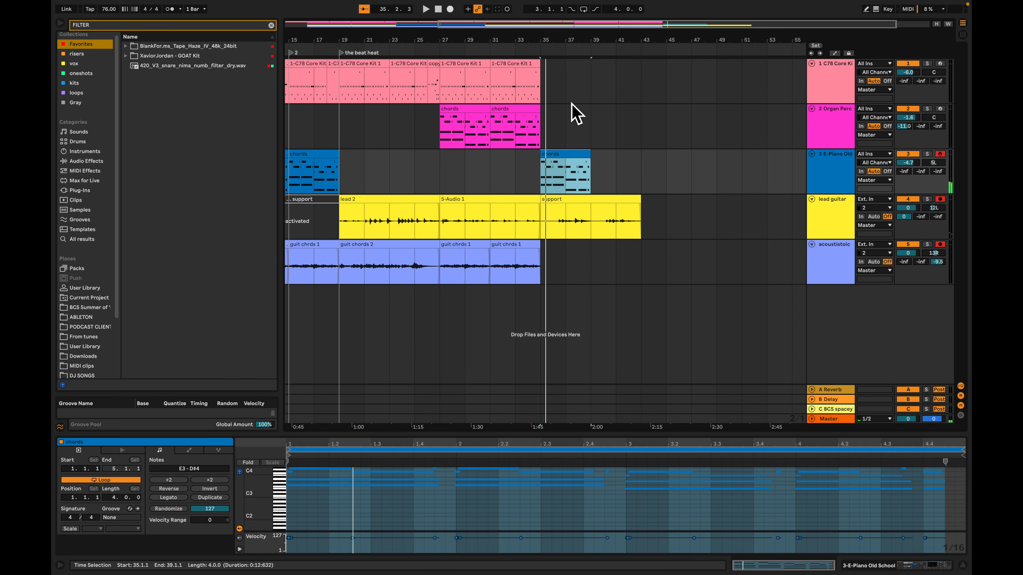
Place the two-bar bongo drum clip across bars 35 to 39 and a four-bar guit chords 2 clip at bar 39, then audition it
key(Tab)
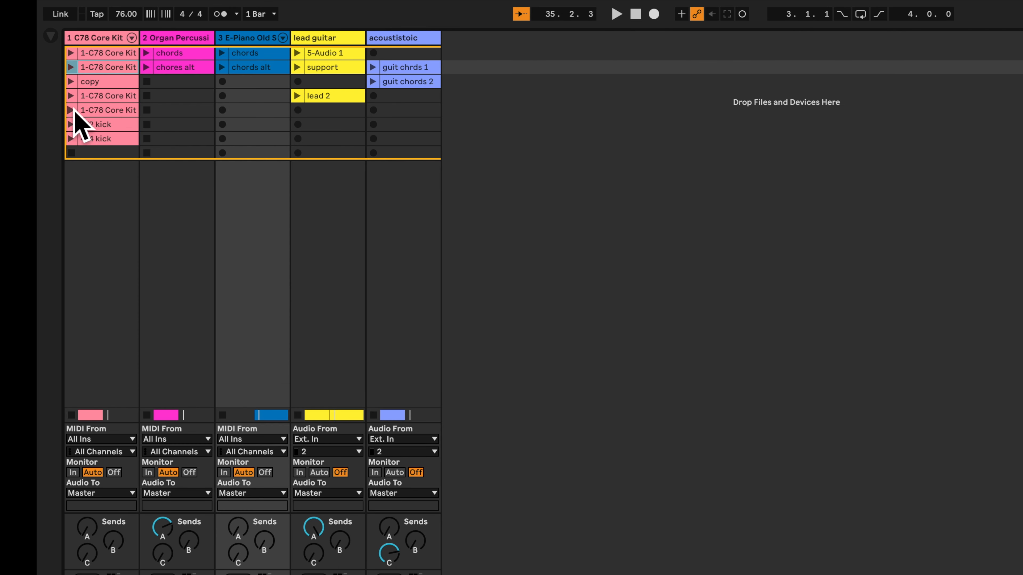
click(71, 99)
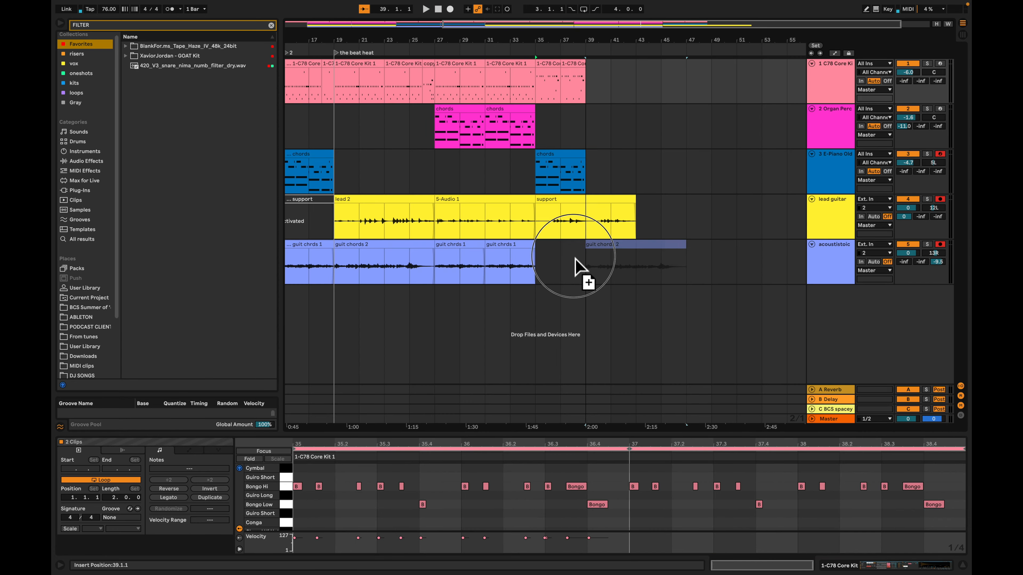
mouse_move(587, 281)
mouse_down()
mouse_move(532, 288)
mouse_move(546, 274)
mouse_move(543, 252)
mouse_move(617, 256)
mouse_move(581, 268)
mouse_up()
key(space)
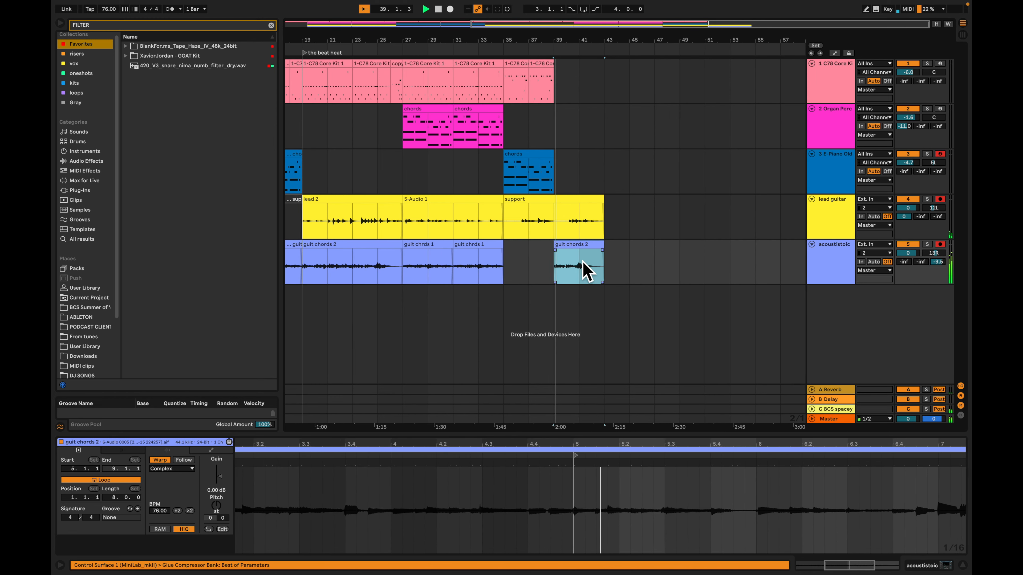
key(space)
Duplicate the bongo drum clip and the E-Piano chords clip so both tracks fill bars 39 to 43
click(551, 66)
key(super+d)
key(super+d)
click(547, 155)
key(super+d)
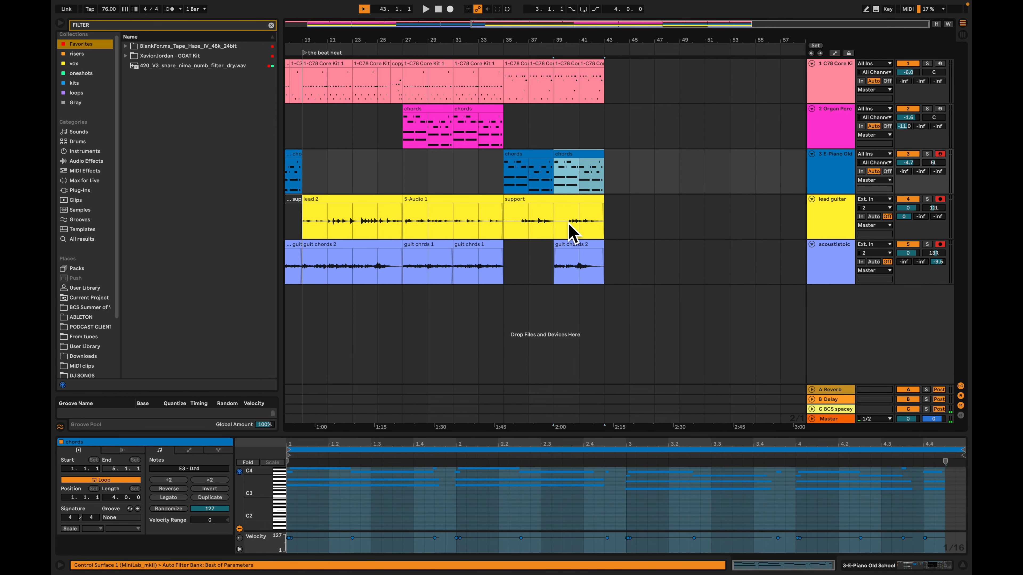
Play the new section from bar 39 to check its second half and stop playback
click(564, 137)
key(space)
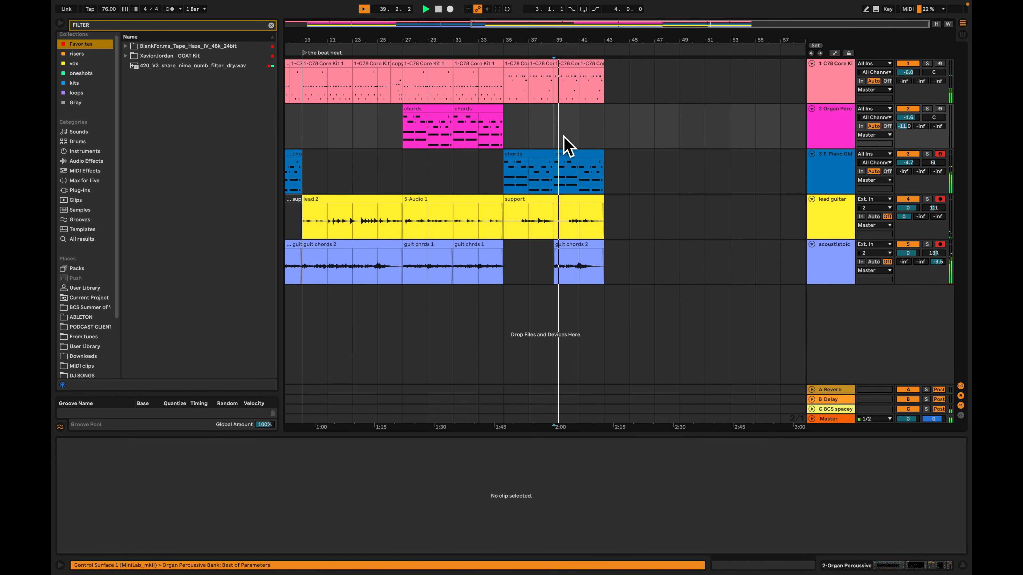
scroll(584, 167, up, 5)
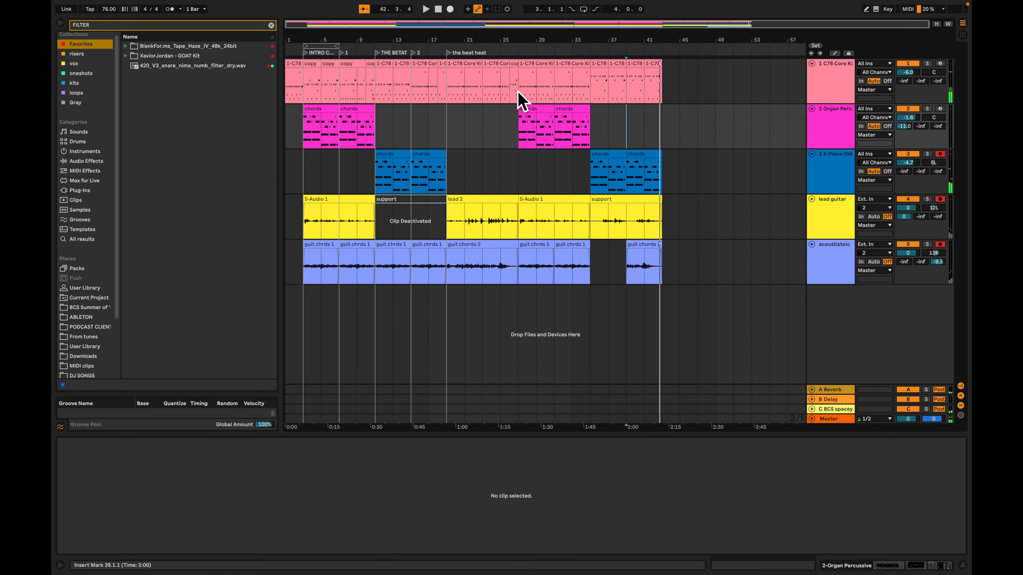
click(519, 118)
key(space)
Copy the second drop's clips on all tracks, bars 27 to 35, to bar 43 and listen to the copied section
click(537, 74)
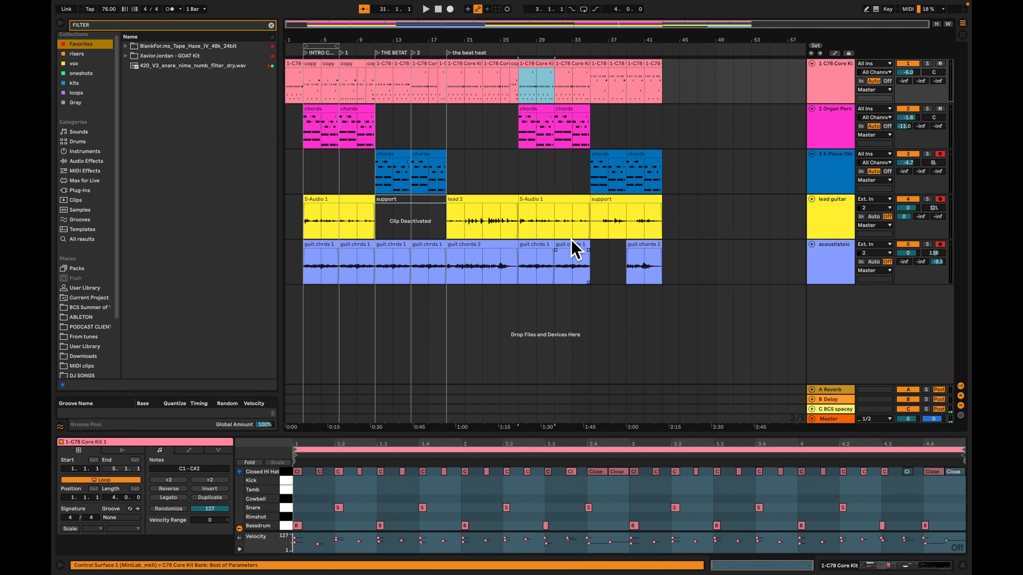
shift+click(579, 255)
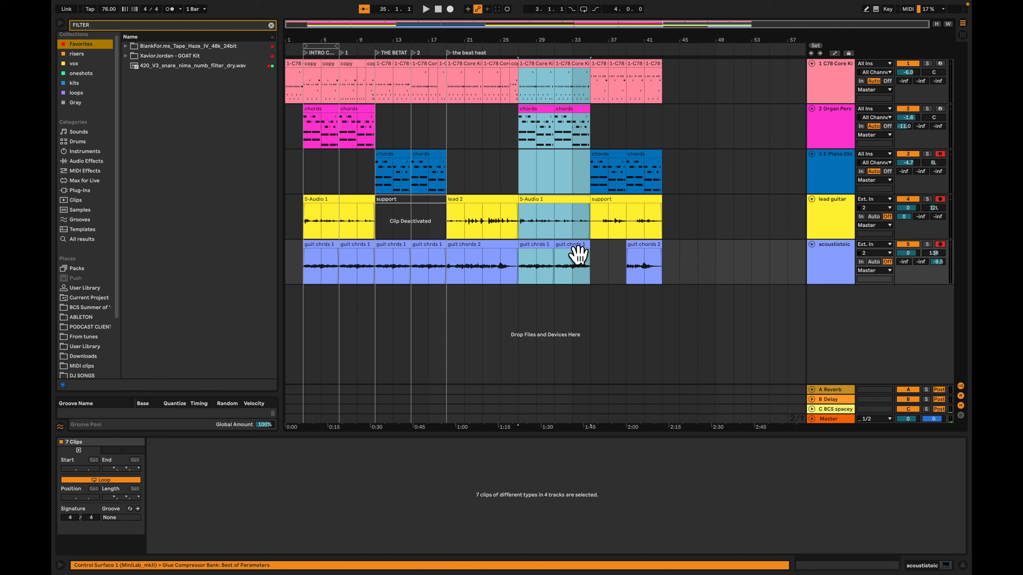
drag(541, 256, 685, 254)
key(plus)
key(plus)
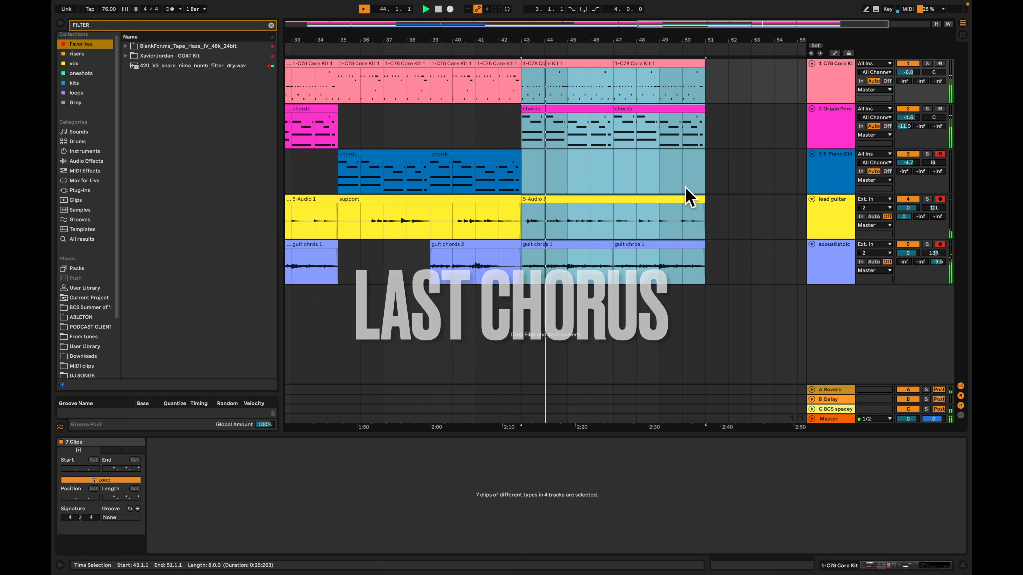
key(space)
Label the arrangement with locators "FINAL DROP" at bar 43 and "SEOND DROP" at bar 27
scroll(595, 173, left, 5)
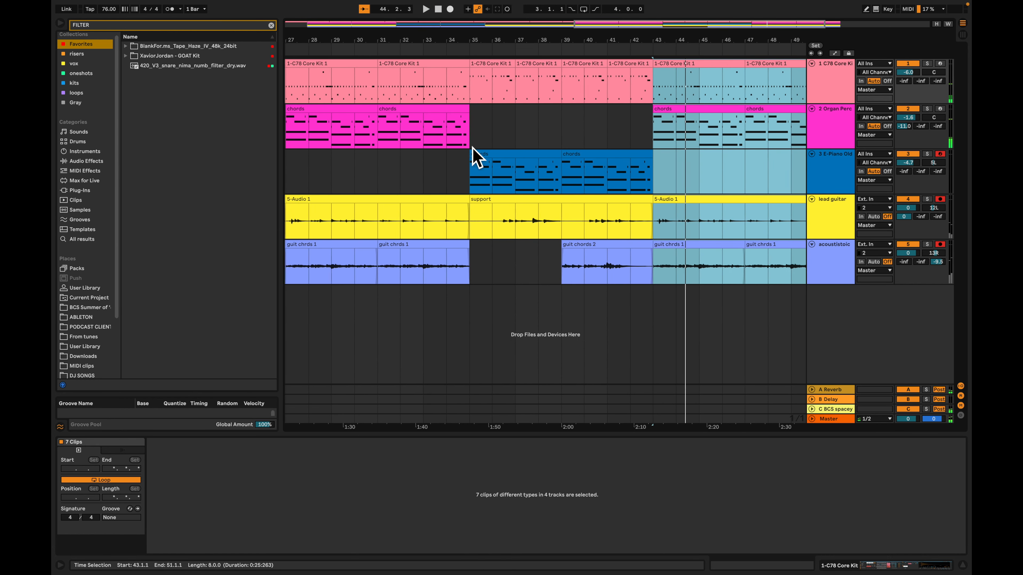
scroll(473, 151, left, 2)
click(699, 129)
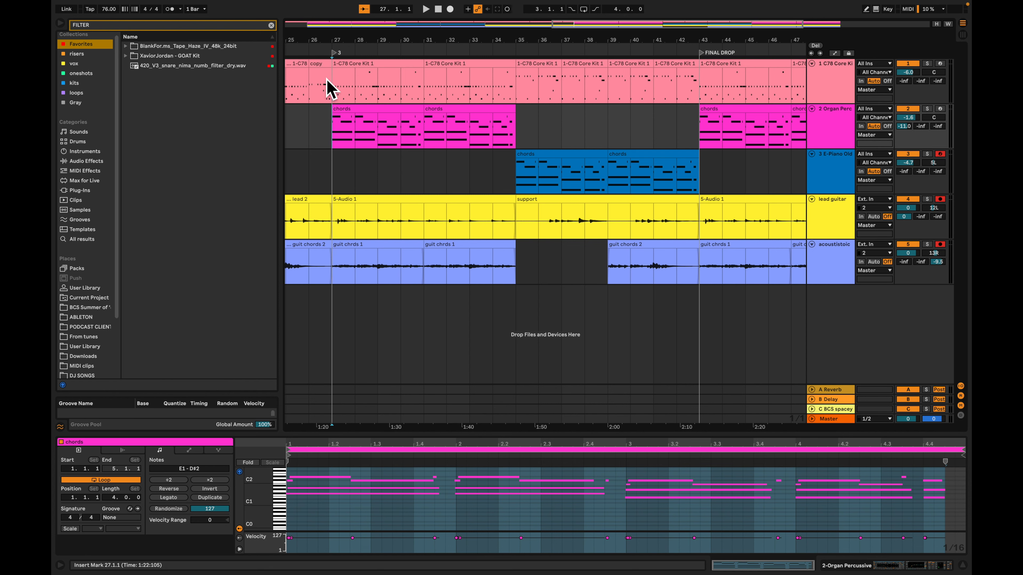
key(Return)
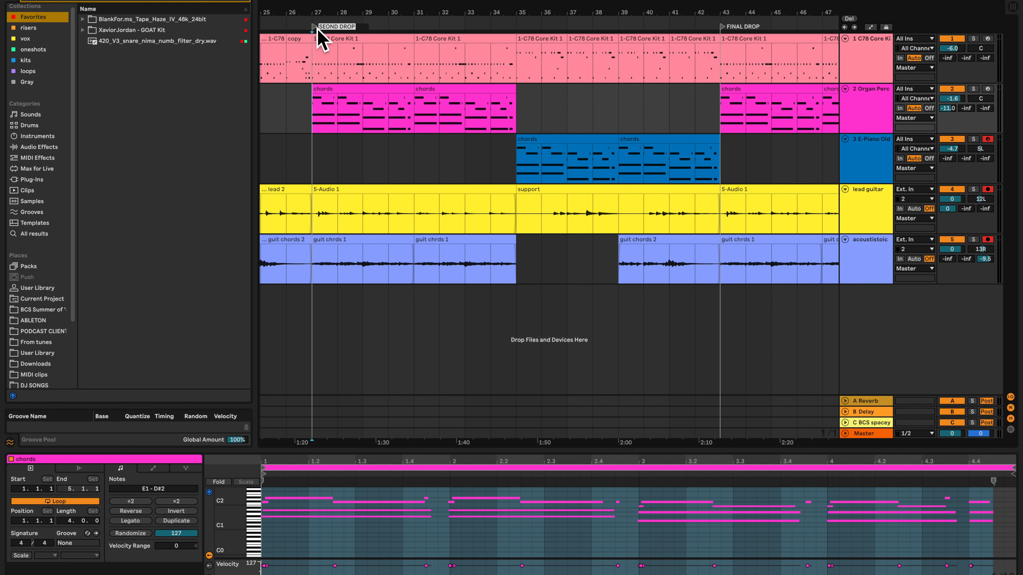
click(383, 172)
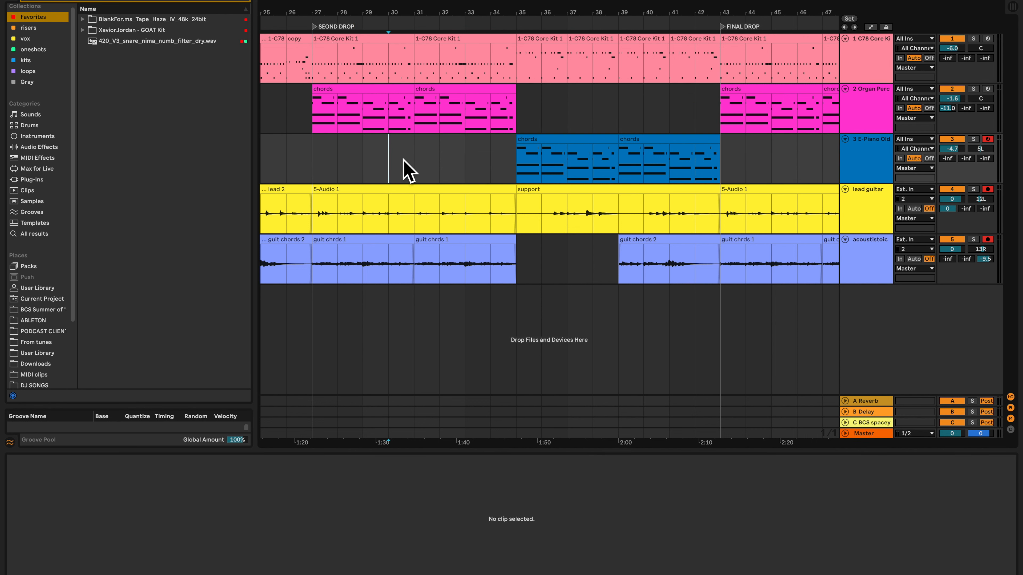
scroll(455, 160, right, 5)
click(545, 99)
drag(547, 101, 717, 99)
scroll(551, 135, left, 3)
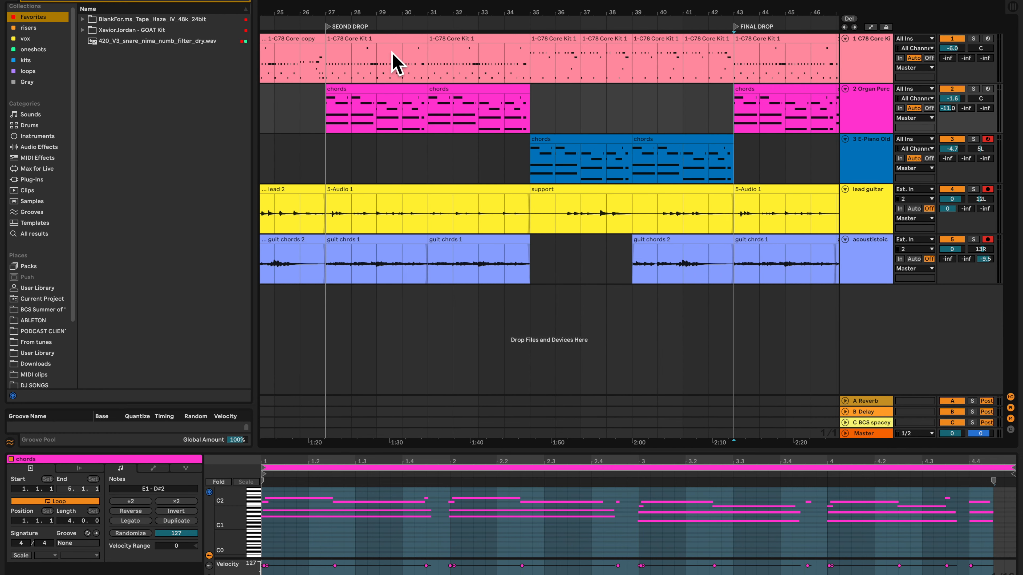
Audition the alternative session drum clips, ending with the conga clip, over the second drop at bar 27
click(377, 51)
shift+click(468, 51)
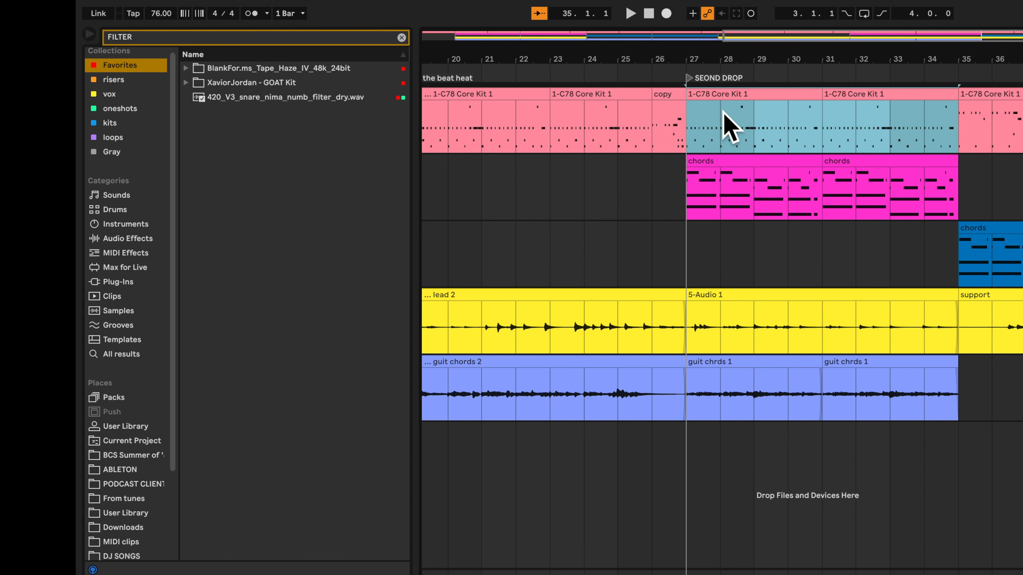
key(Tab)
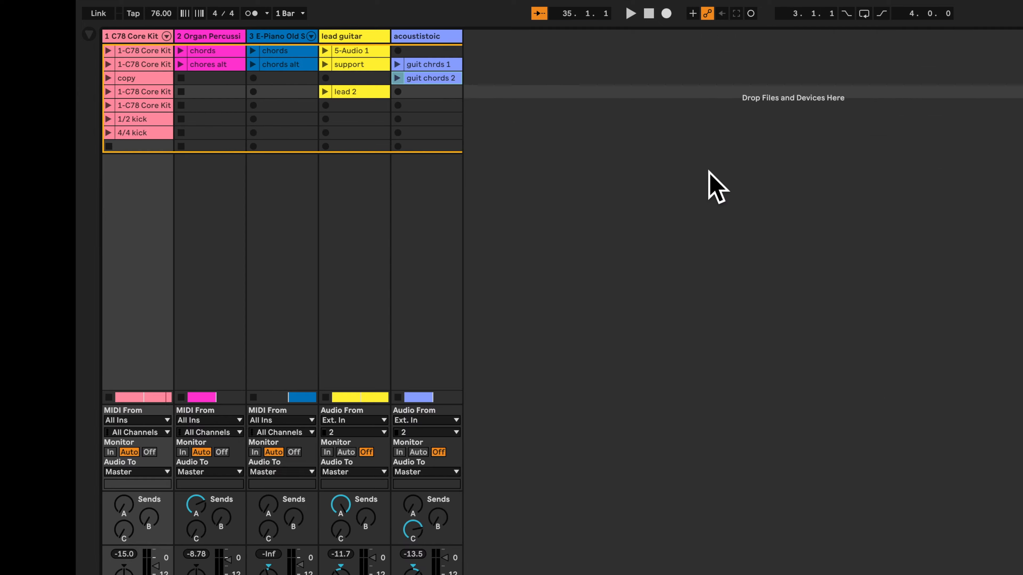
click(108, 106)
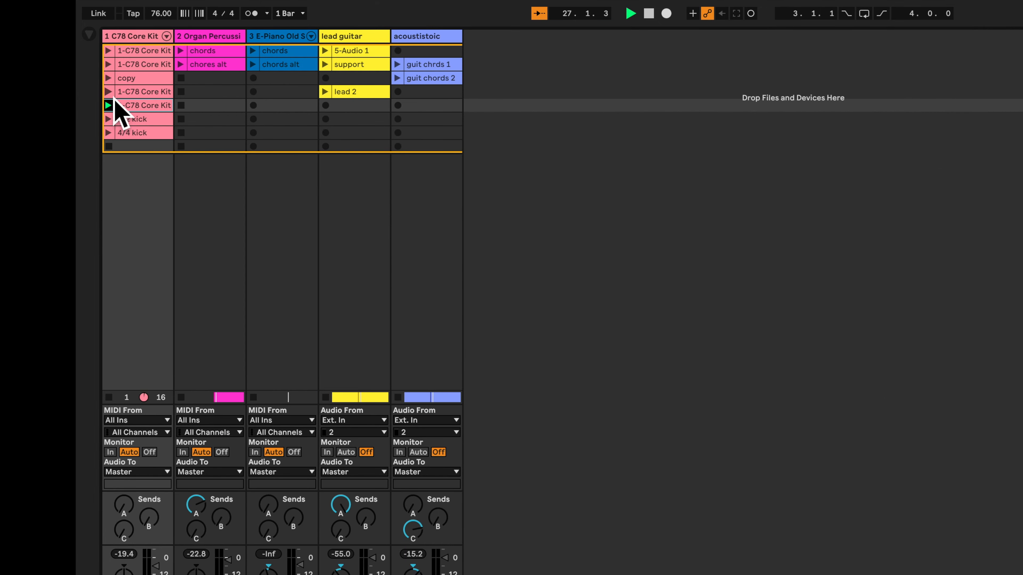
click(109, 96)
click(107, 65)
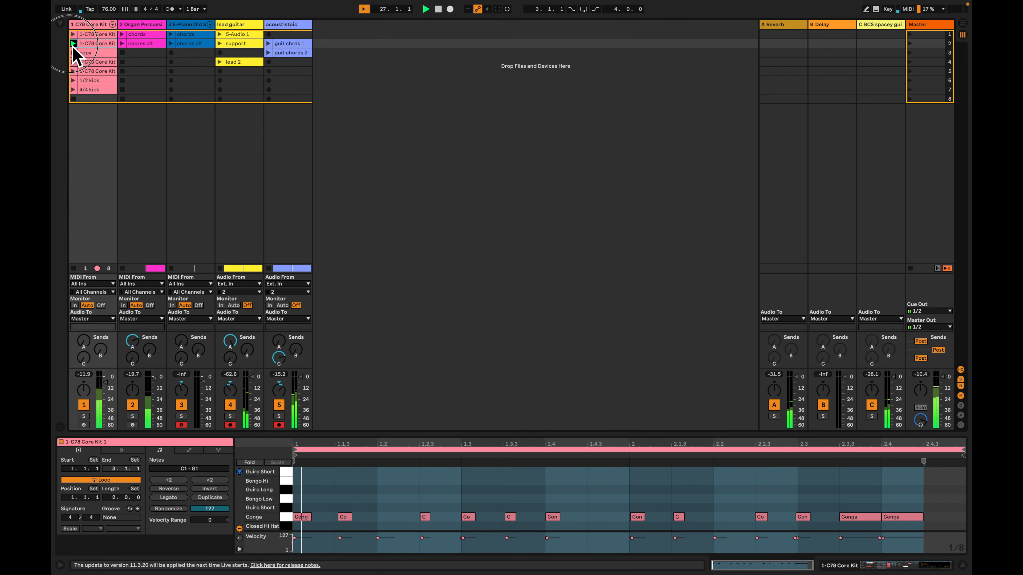
Try the two-bar conga drum clip at bar 27 on the drum track, return the track to arrangement playback, and undo the replacement
key(Tab)
key(Tab)
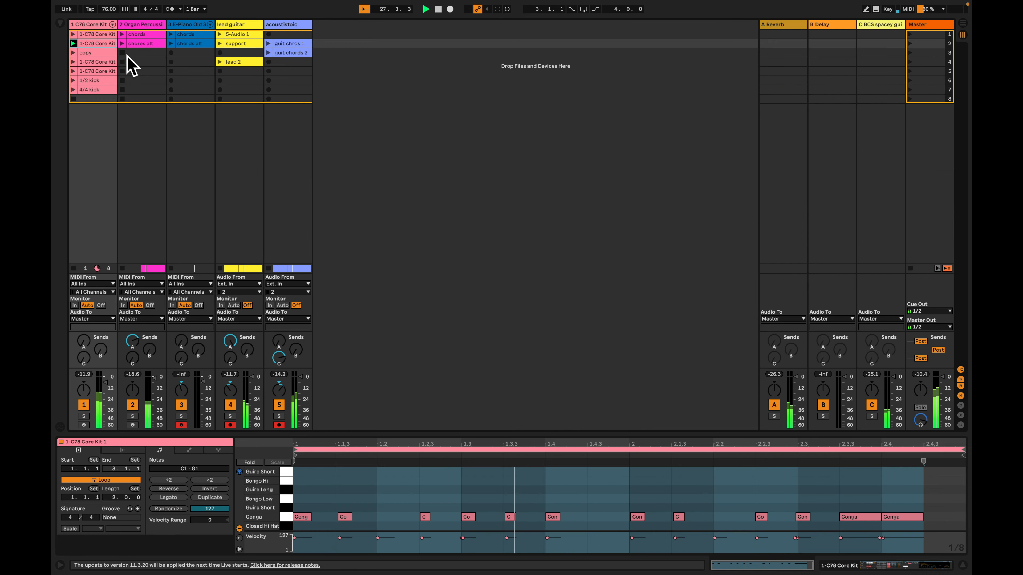
key(Tab)
click(536, 93)
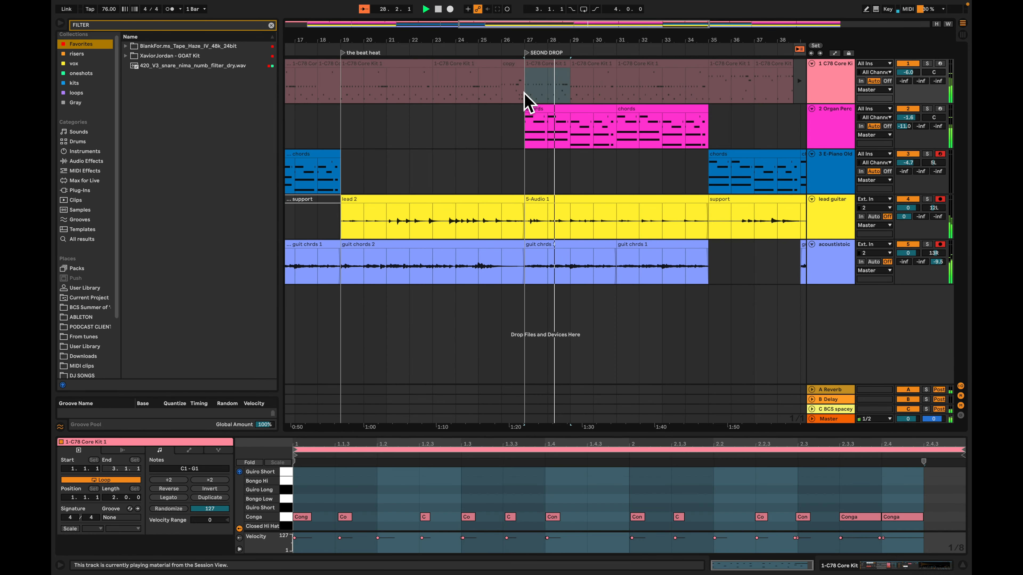
click(799, 49)
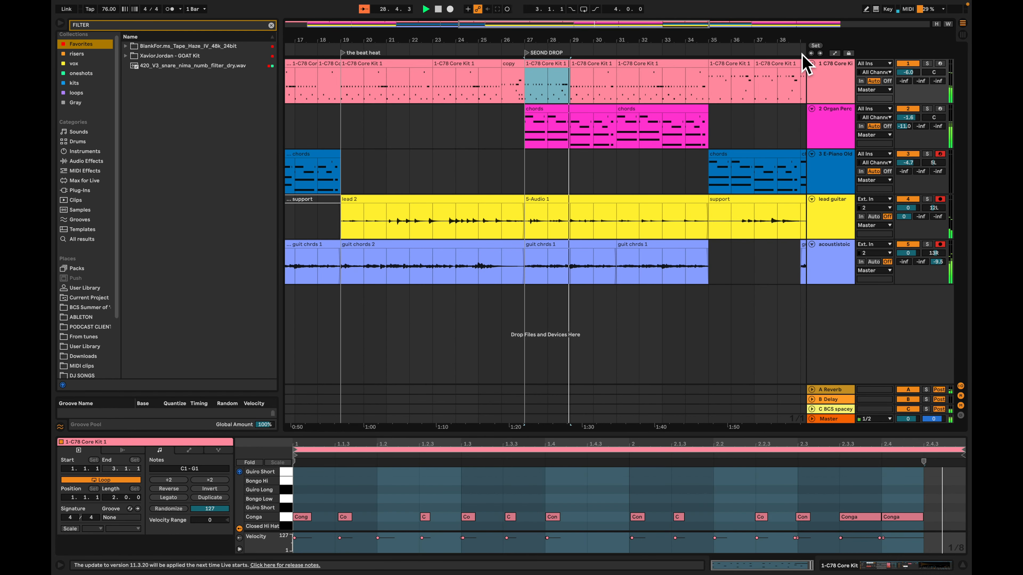
key(space)
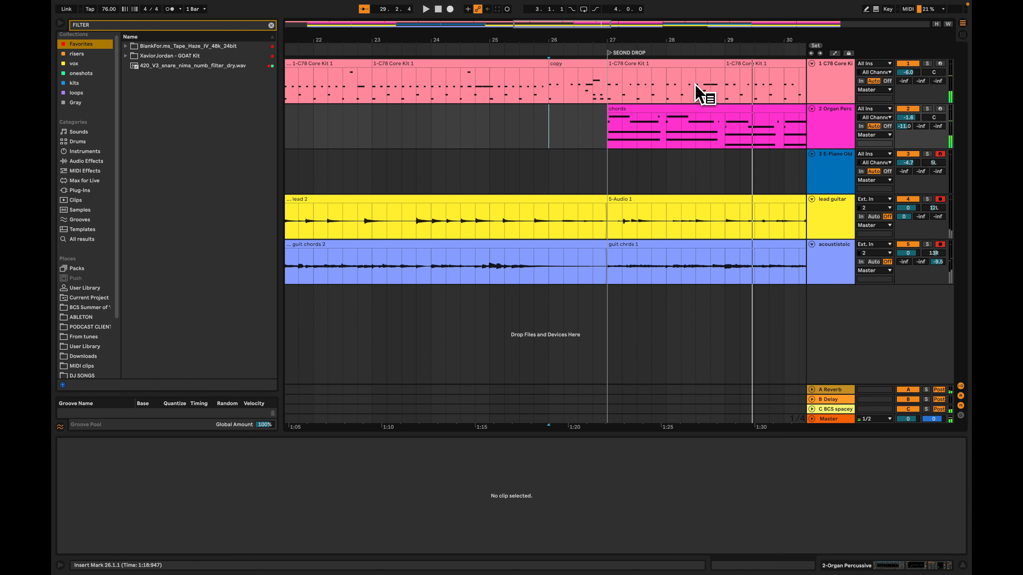
key(super+z)
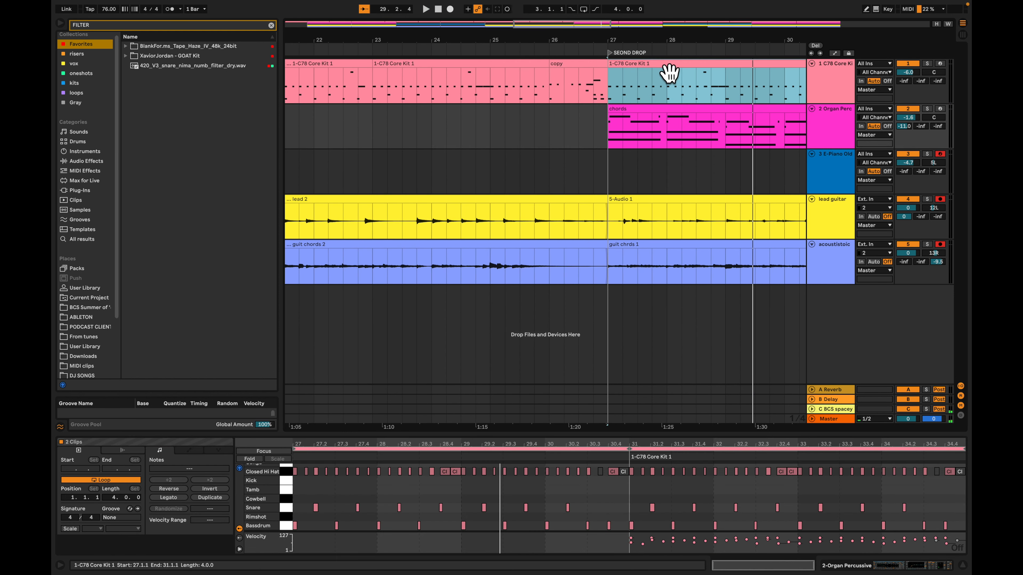
Play the second drop from bar 27 and select the drum clip at bar 31
click(657, 74)
key(space)
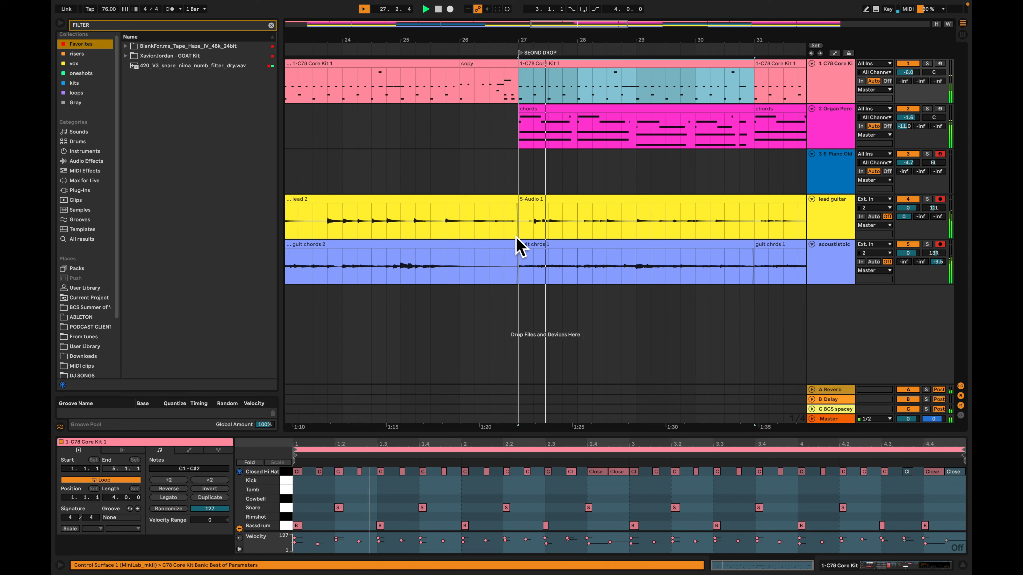
key(minus)
click(646, 78)
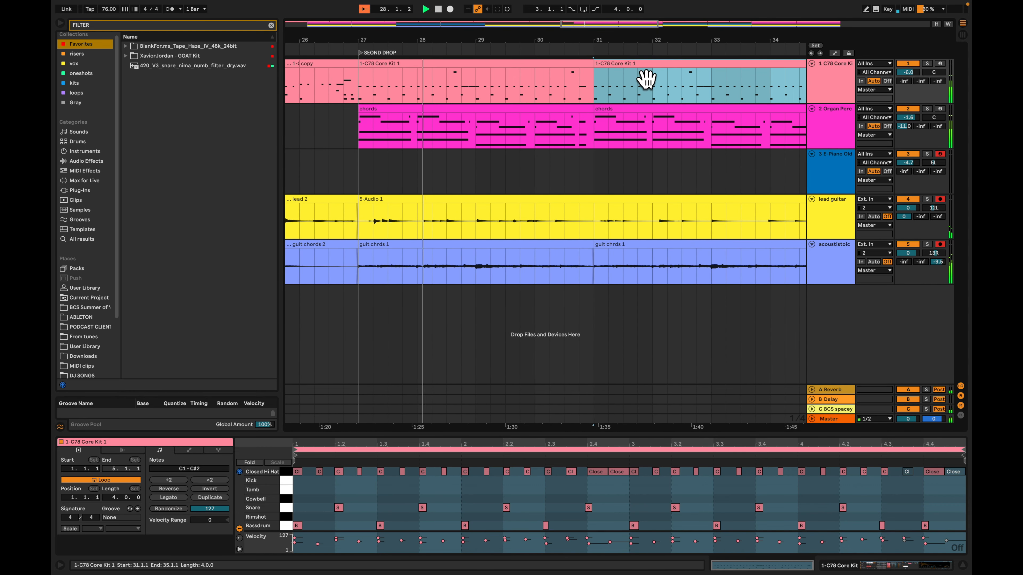
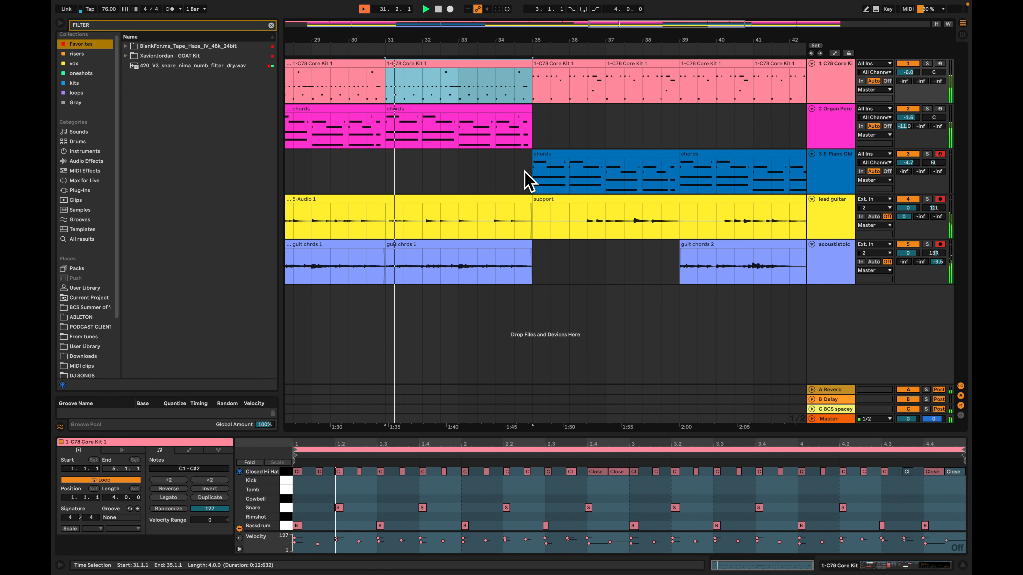
In the final drop's drum clip at bar 43, draw a one-beat bassdrum note at 1.2, repeat it to the clip's end, and play it
scroll(531, 177, left, 3)
click(647, 66)
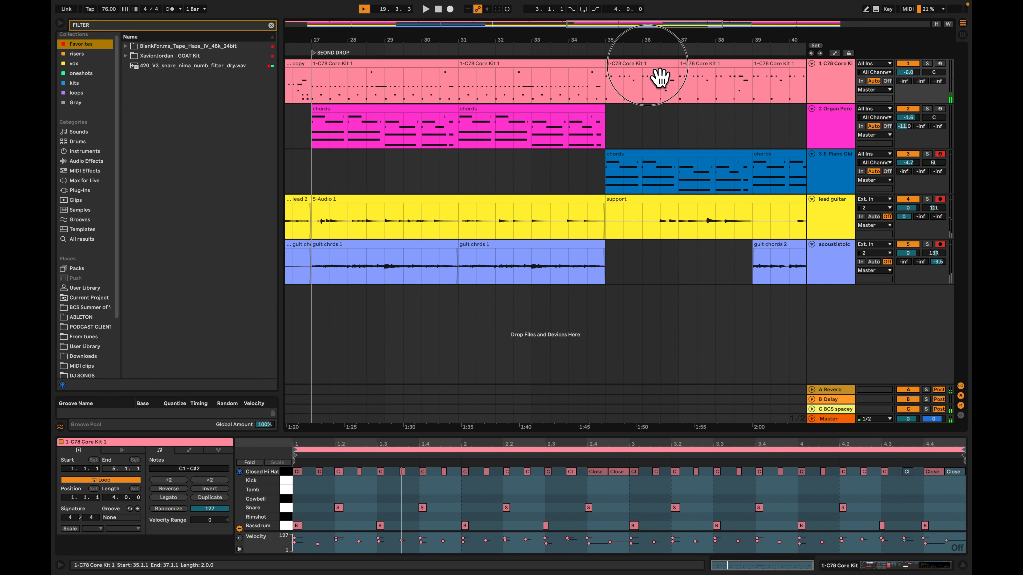
scroll(660, 76, right, 10)
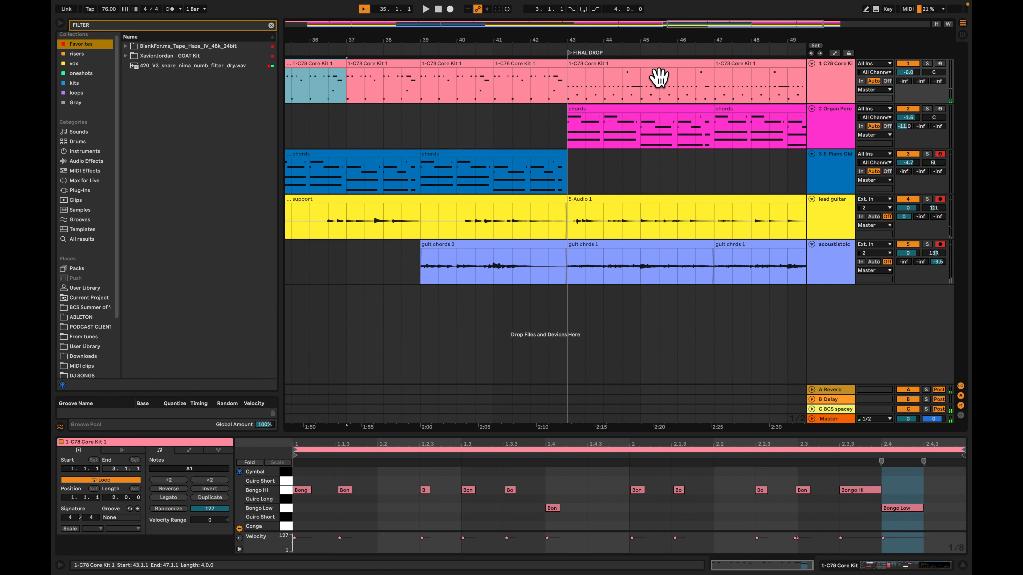
click(607, 74)
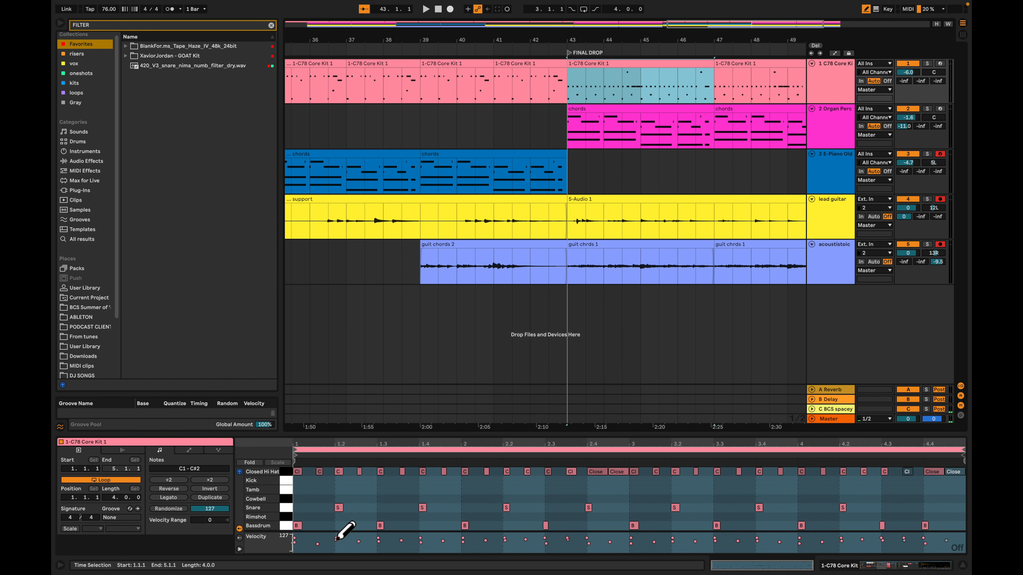
drag(338, 526, 381, 528)
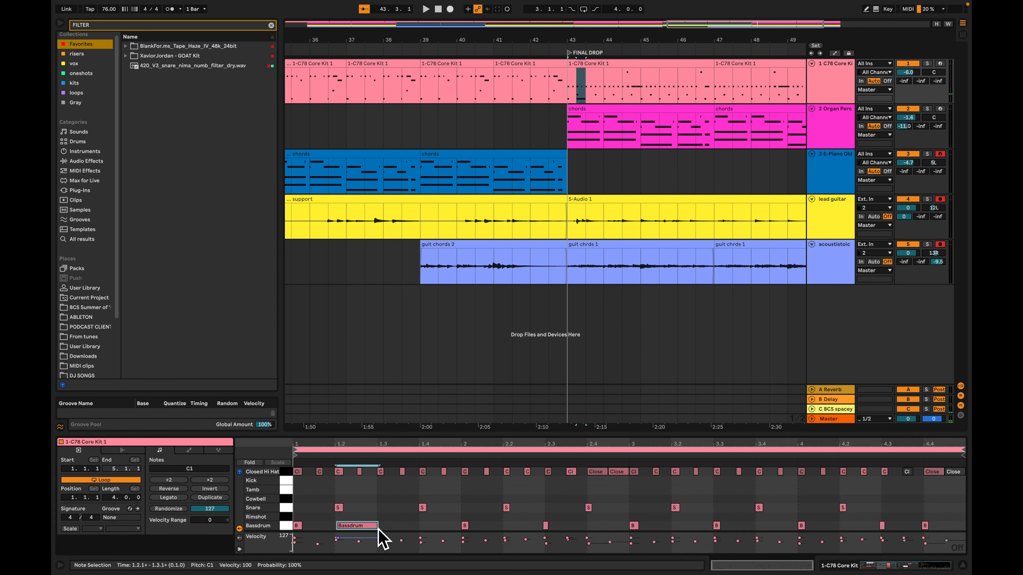
key(ctrl+d)
key(ctrl+d)
key(ctrl+d)
key(ctrl+d)
key(ctrl+d)
key(ctrl+d)
key(ctrl+d)
key(ctrl+d)
key(ctrl+d)
key(ctrl+d)
key(ctrl+d)
key(ctrl+d)
key(ctrl+d)
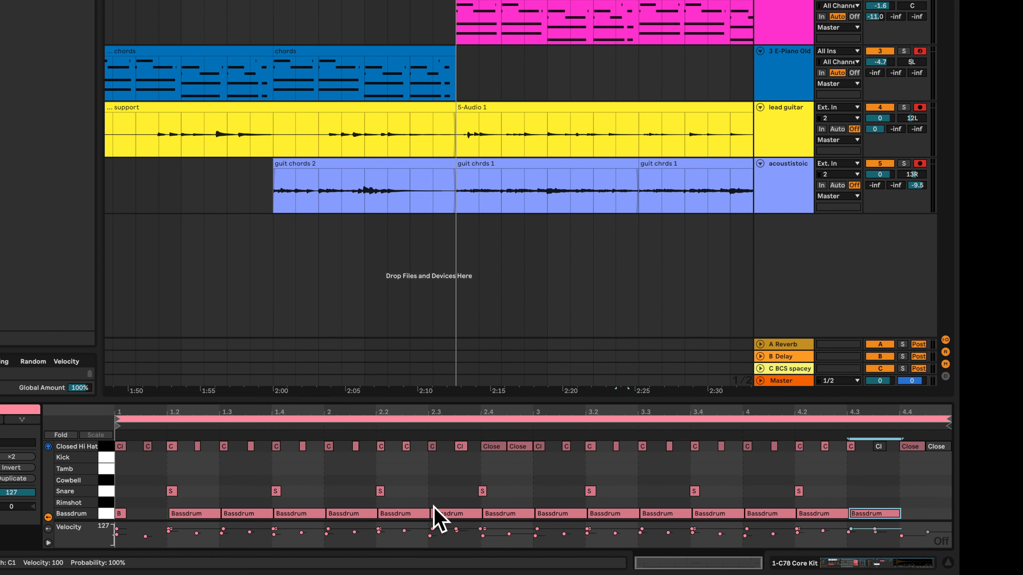
key(super+d)
key(space)
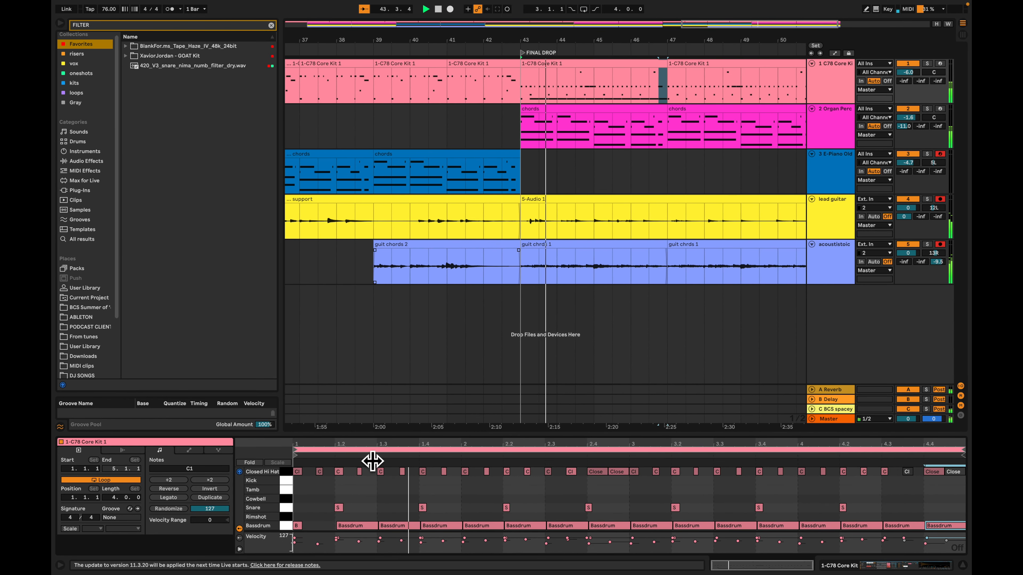
Duplicate the edited four-bar drum clip from bar 43 over the drum clip at bar 47 and stop playback
click(286, 526)
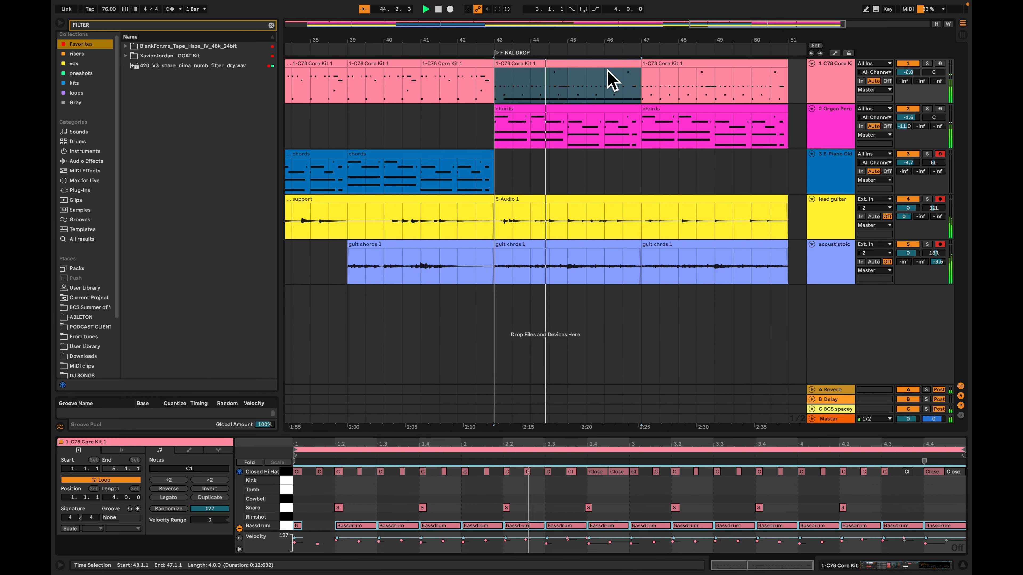
click(604, 78)
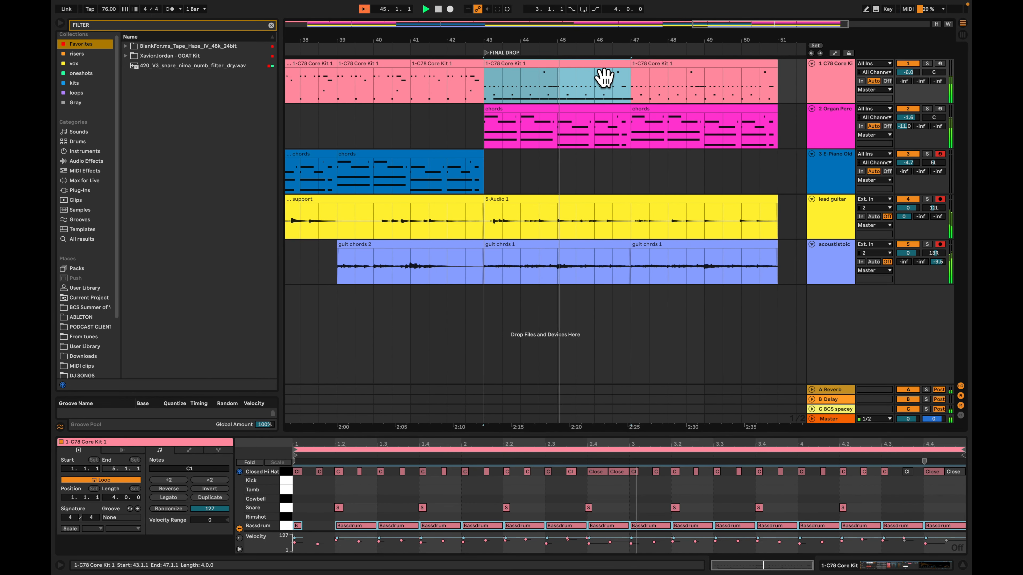
key(Right)
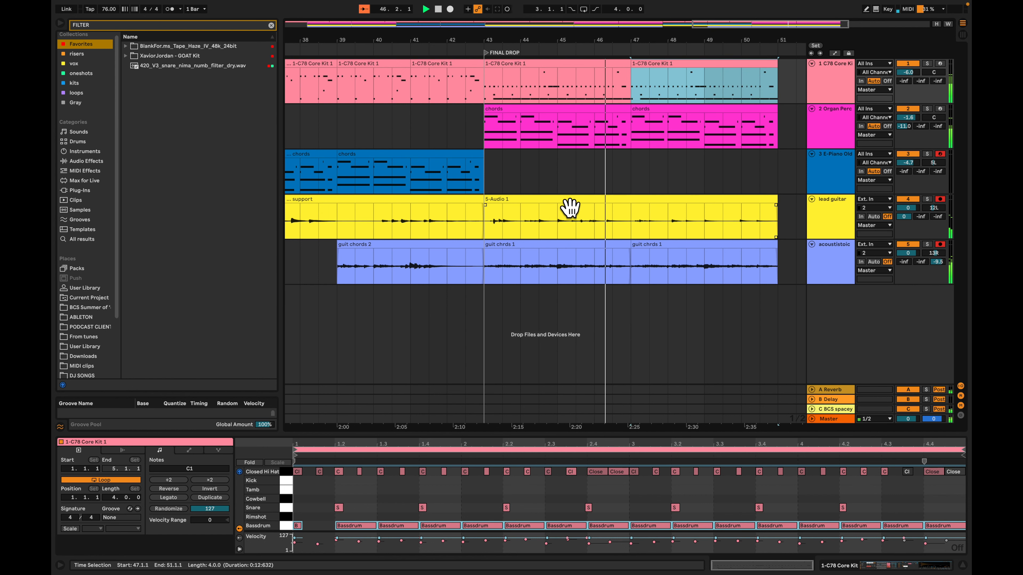
key(space)
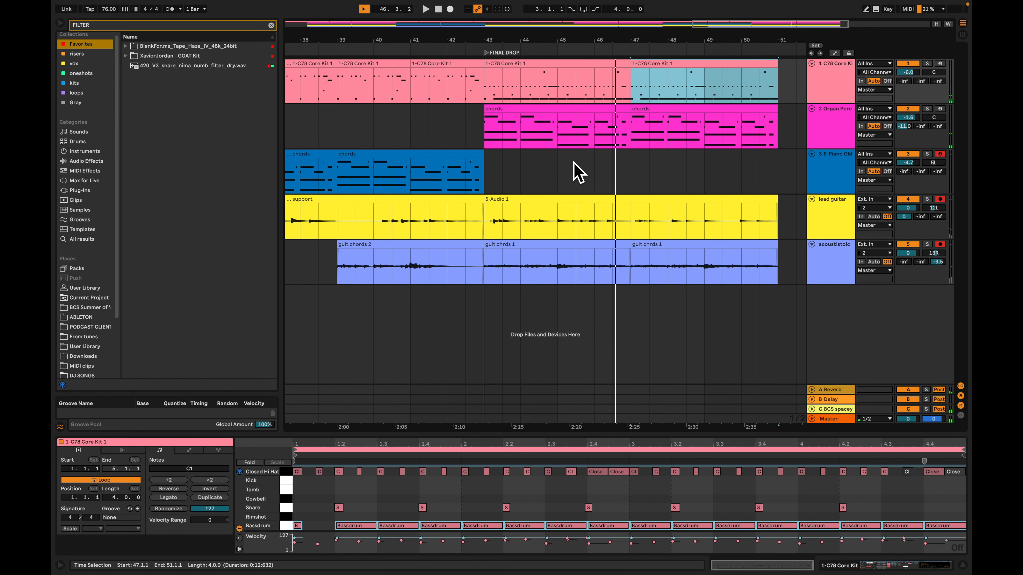
Duplicate the last guit chrds 1 clip on the acoustistoic track to bar 51 and play the copy
scroll(580, 171, left, 5)
click(572, 153)
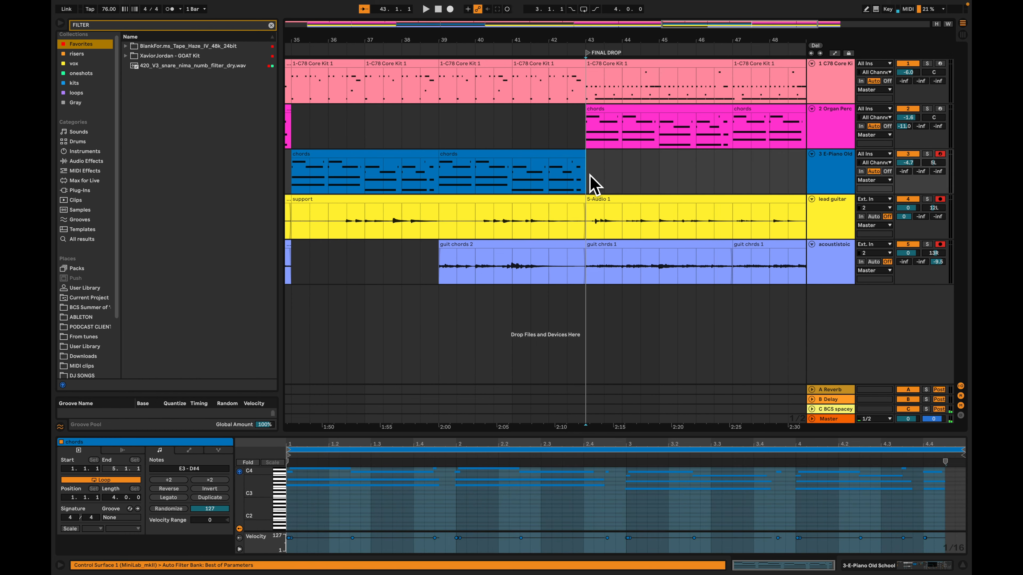
key(w)
click(726, 259)
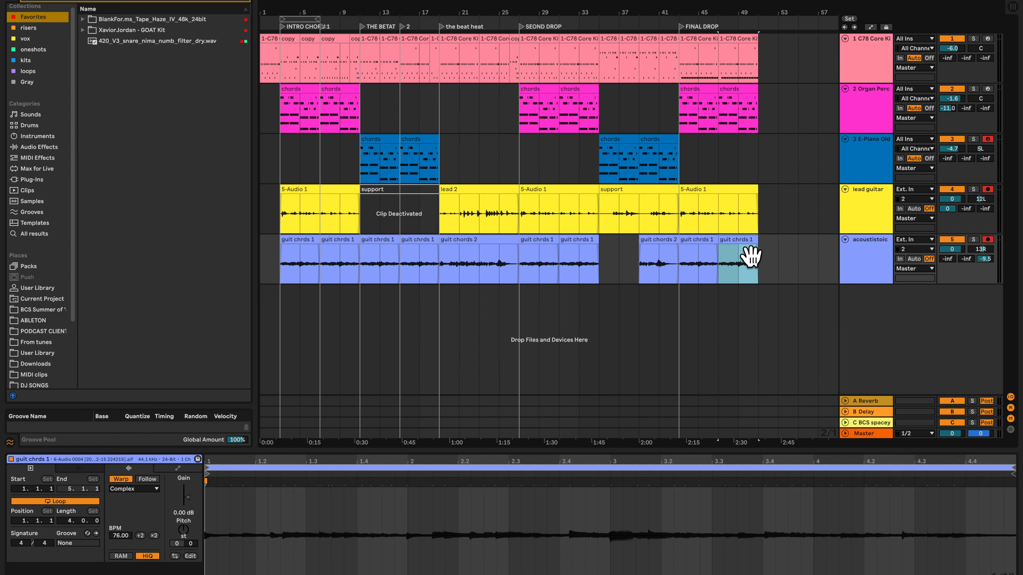
key(ctrl+d)
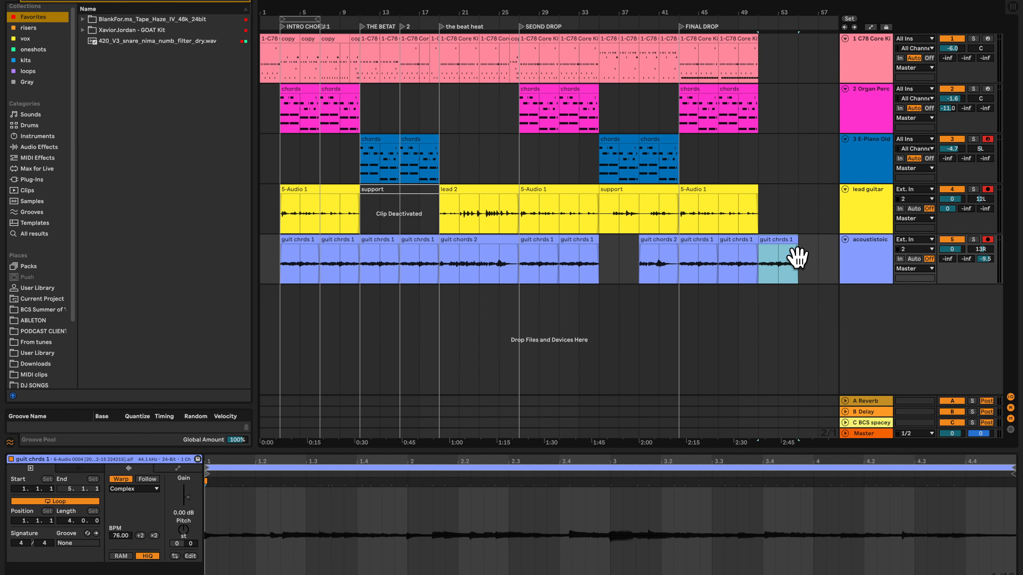
key(space)
key(plus)
key(plus)
key(plus)
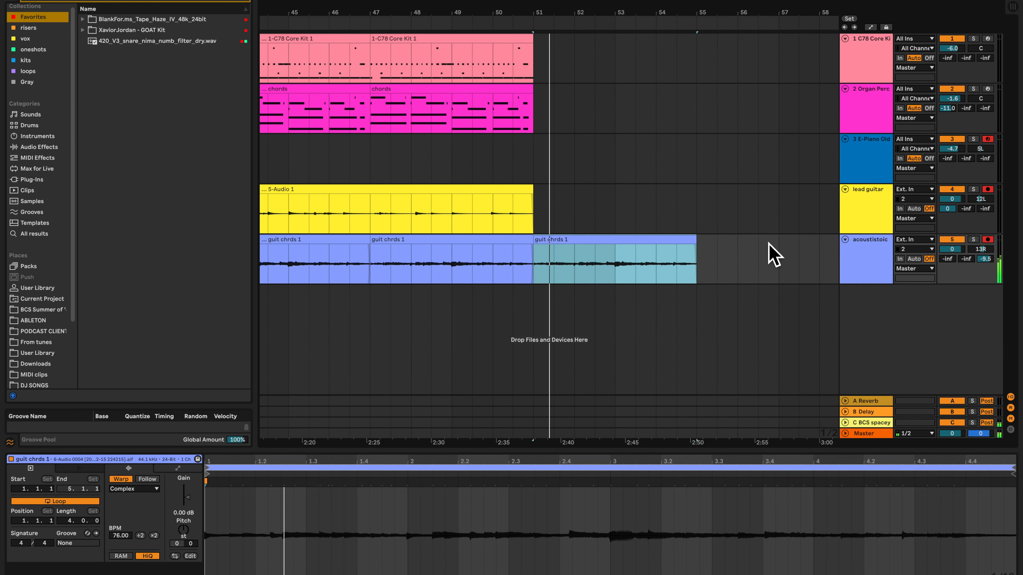
drag(675, 254, 676, 282)
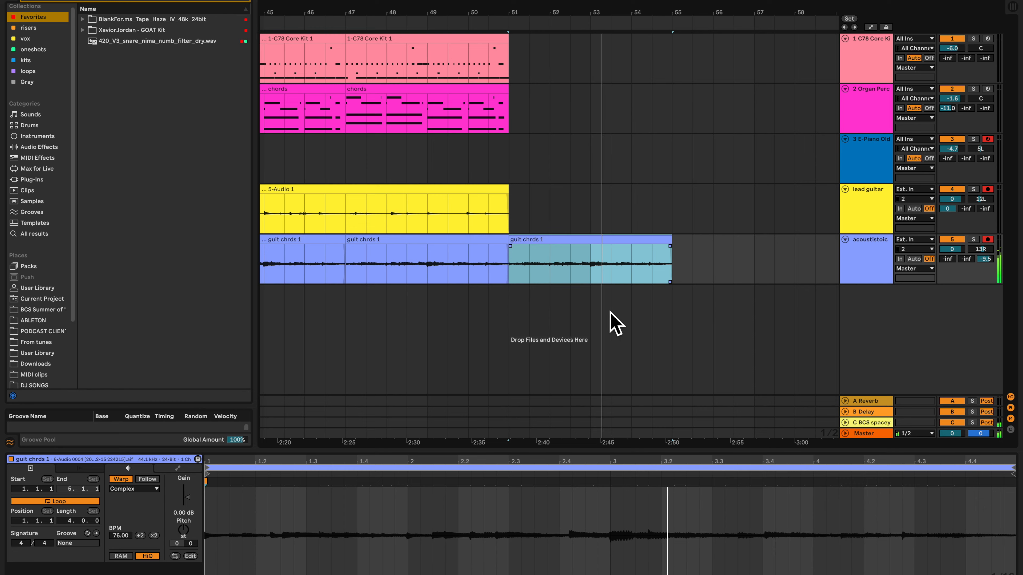
Try quantizing all audio in the guitar clip at bar 51 to 1/16 at 62%, play it, and undo the quantization
click(562, 506)
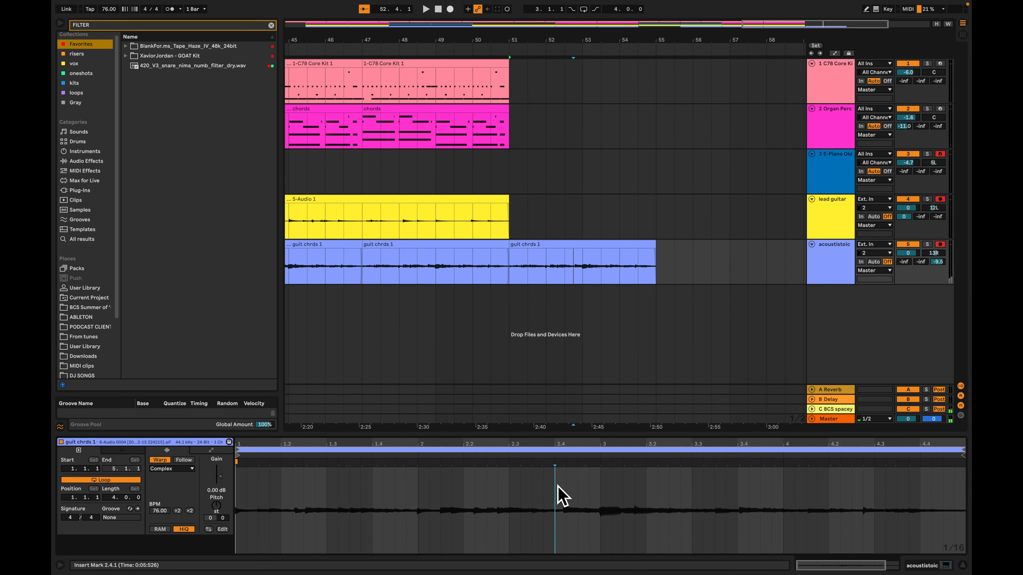
key(ctrl+a)
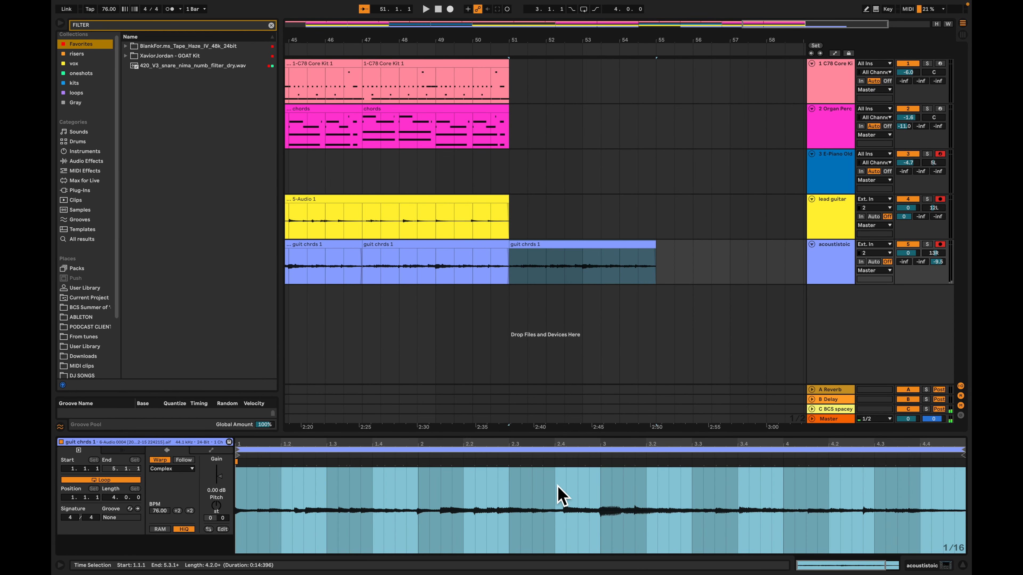
key(super+u)
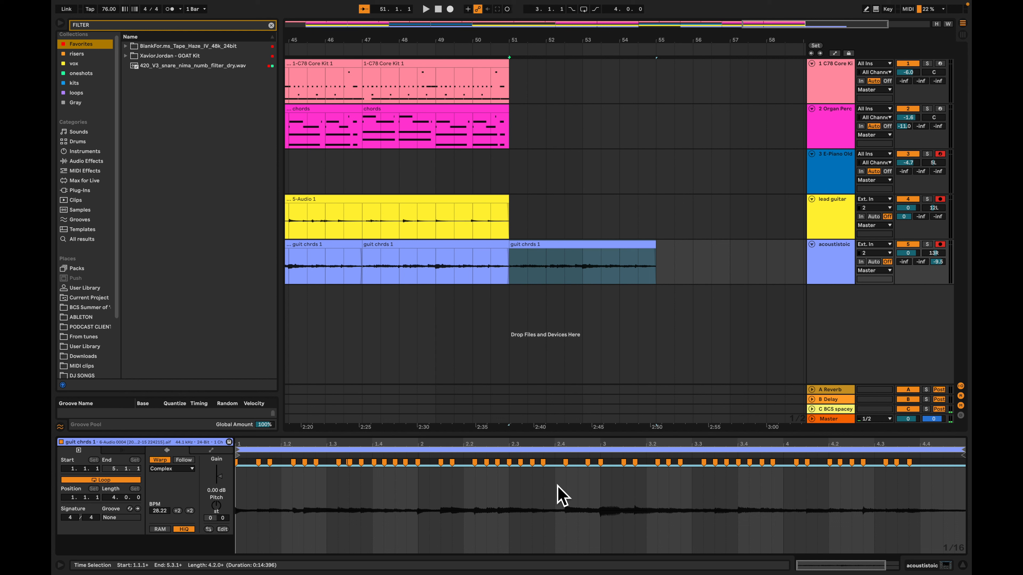
key(super+shift+u)
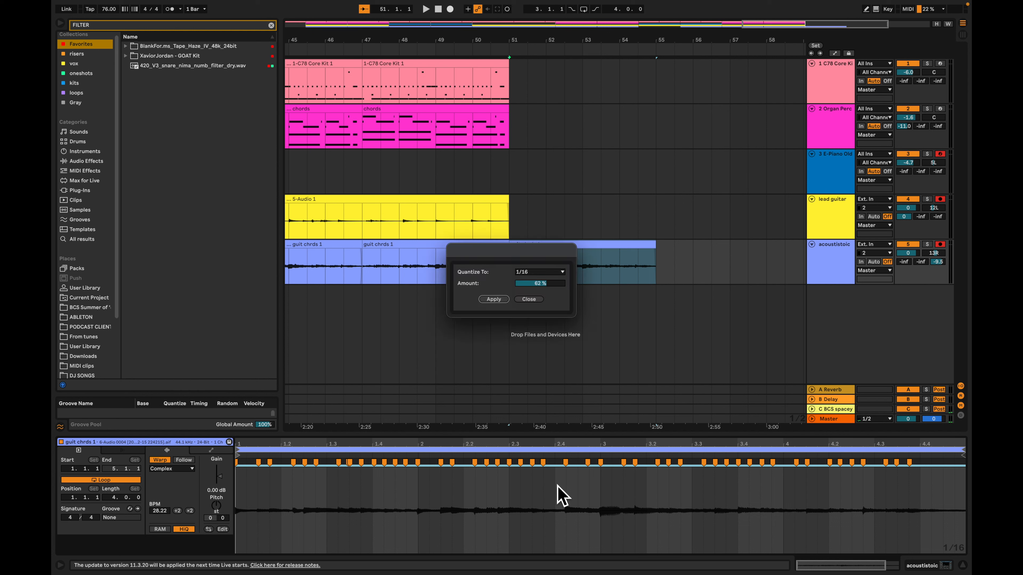
click(533, 301)
key(space)
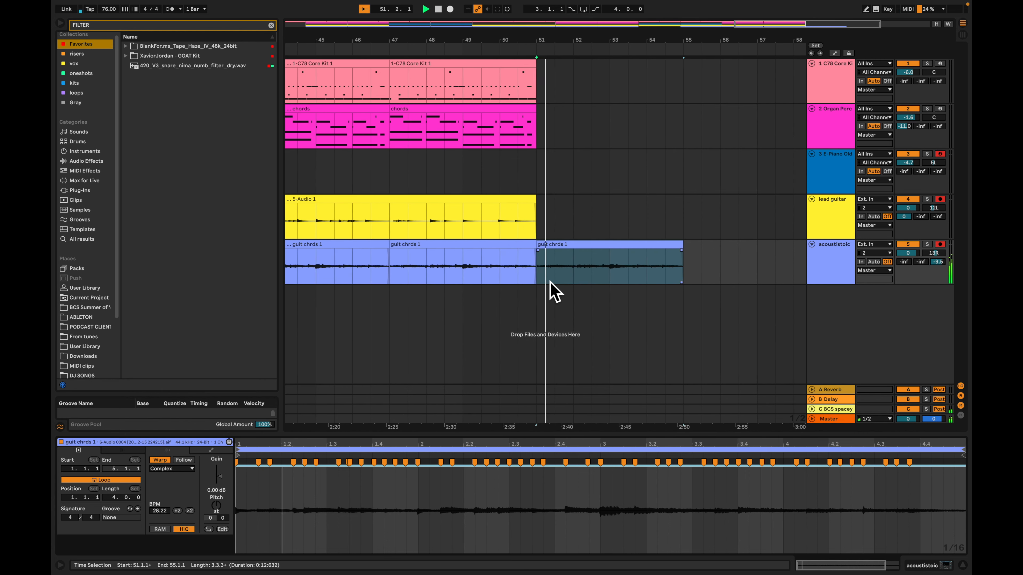
key(super+z)
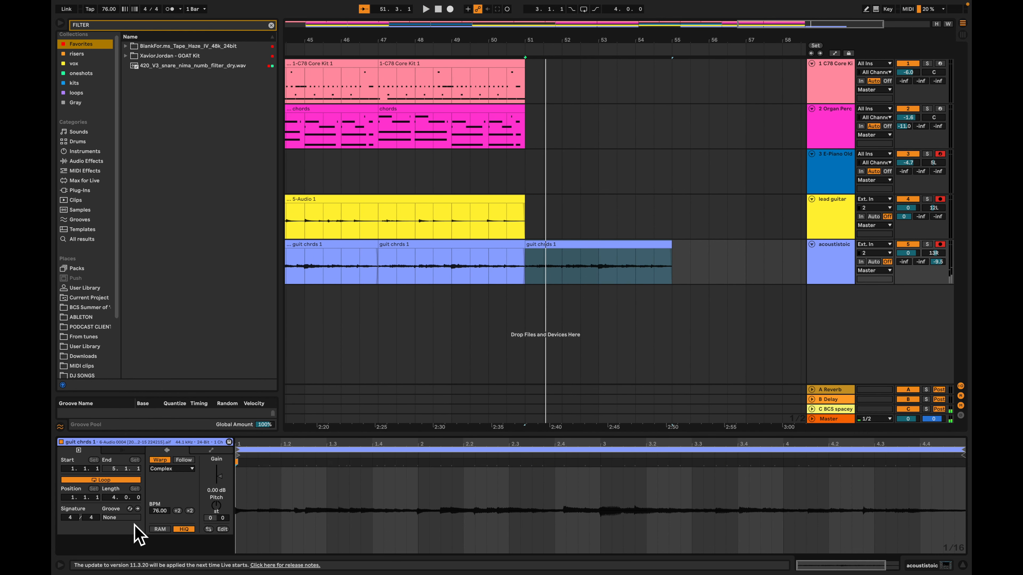
Try quantizing the guitar clip at bar 51 to 1/8 at 62%, play it, and undo the quantization
key(super+shift+u)
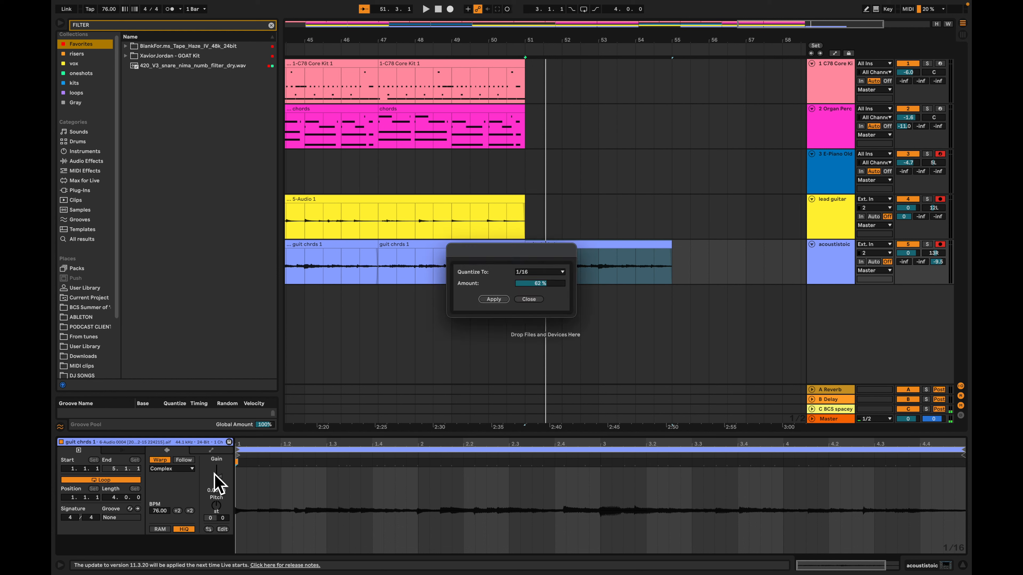
click(532, 273)
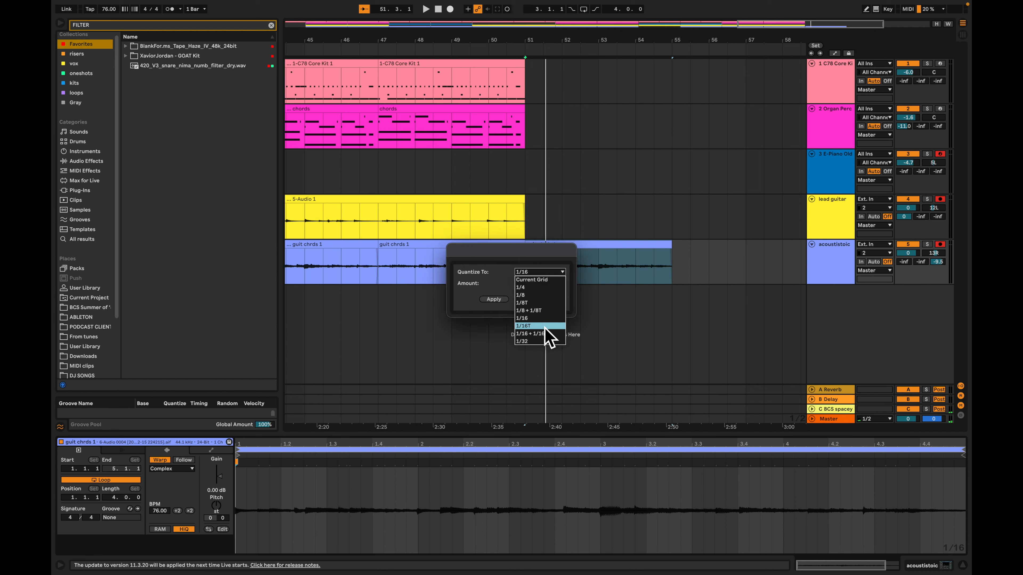
click(553, 296)
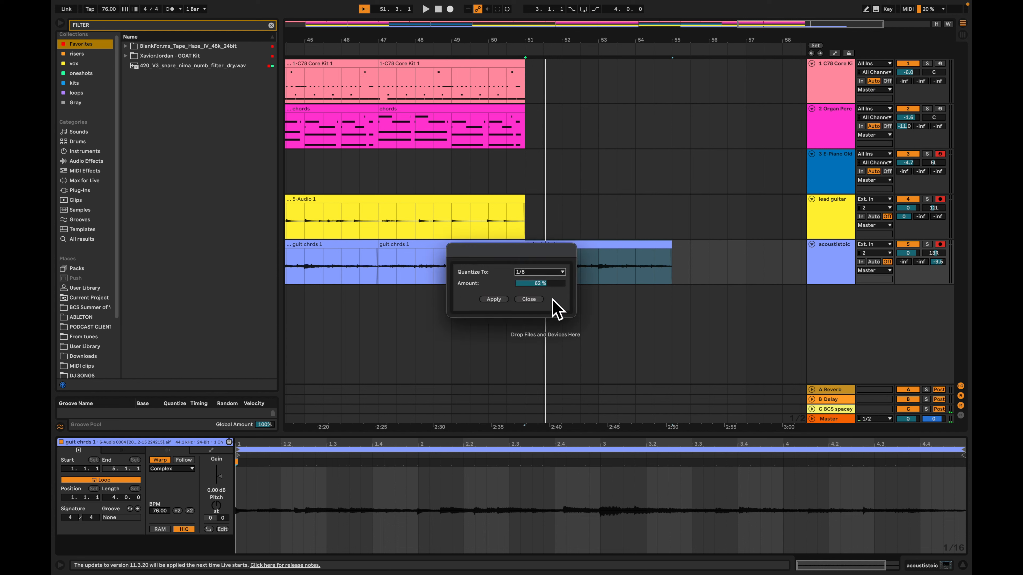
click(493, 299)
key(space)
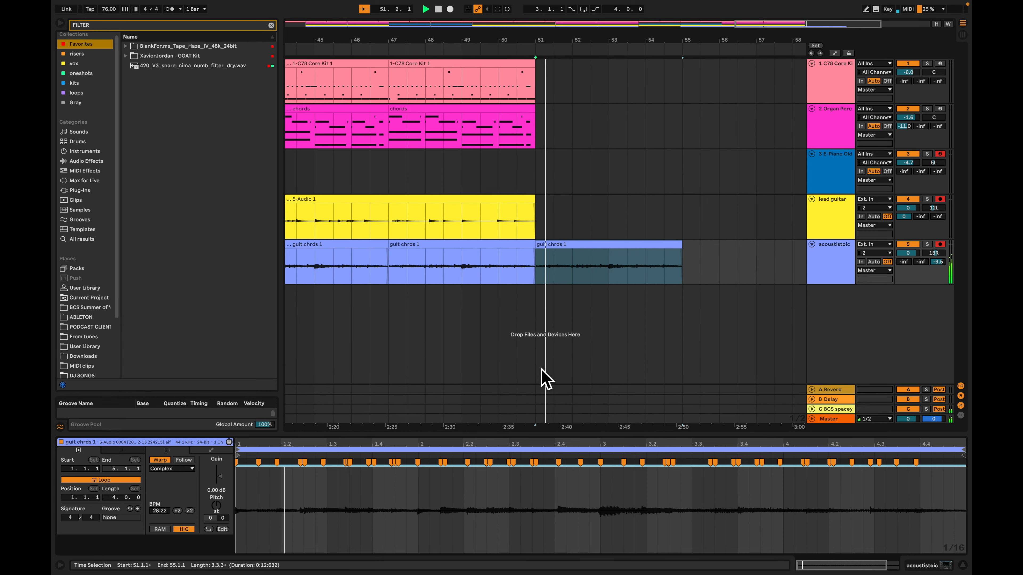
key(space)
key(super+z)
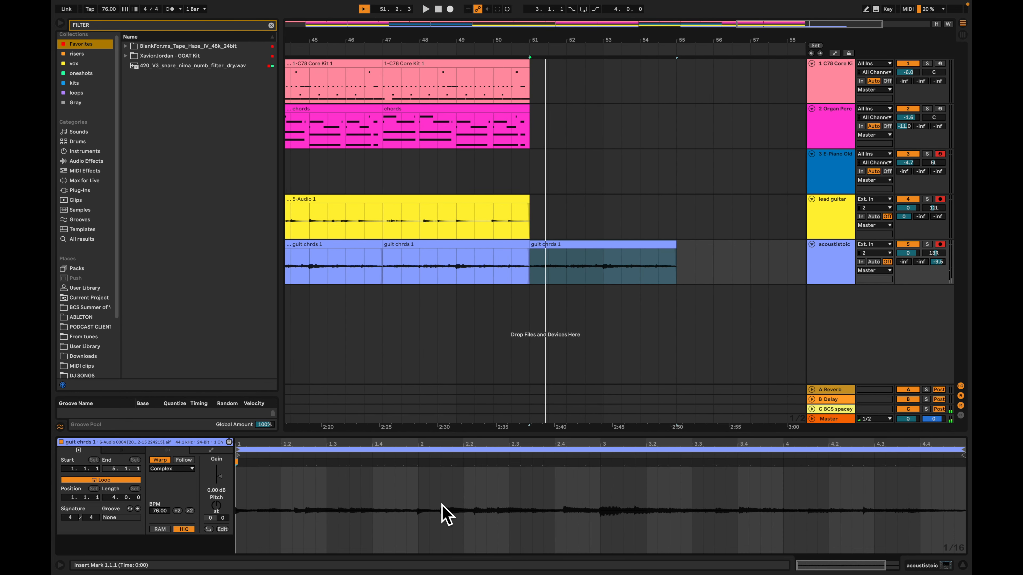
Try quantizing the guitar clip at bar 51 with a finer grid than 1/8, play it, and undo the quantization
key(super+shift+u)
click(545, 272)
click(542, 335)
click(493, 300)
key(space)
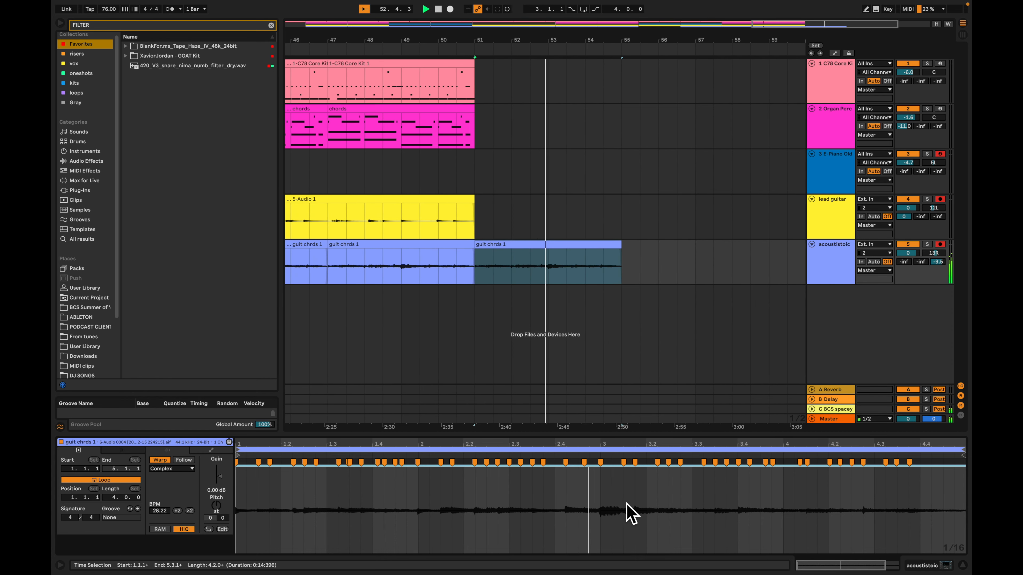
key(space)
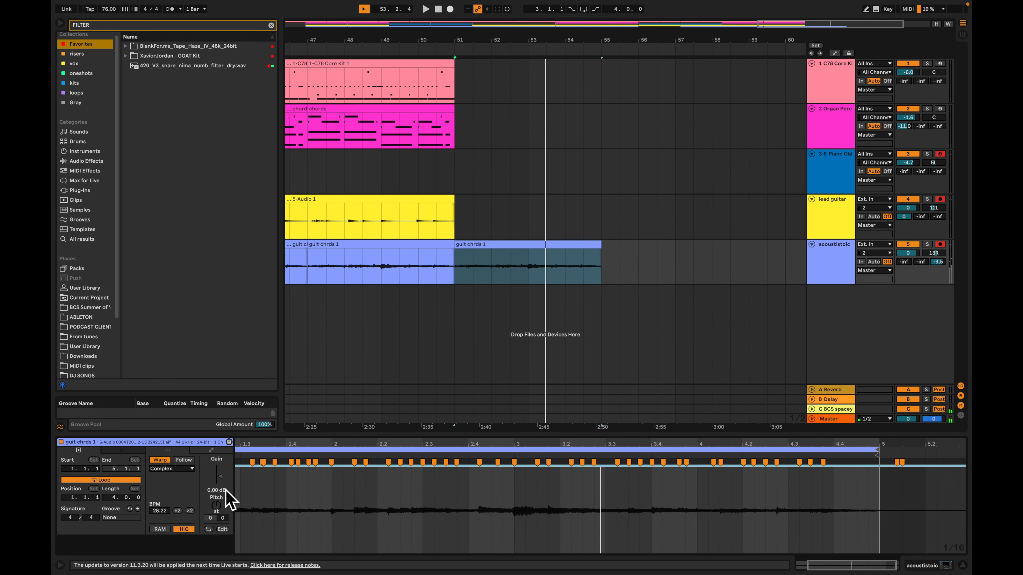
key(super+z)
Replay the unquantized guitar clip at bar 51 and move it onto a separate copy of the acoustistoic track directly below
key(space)
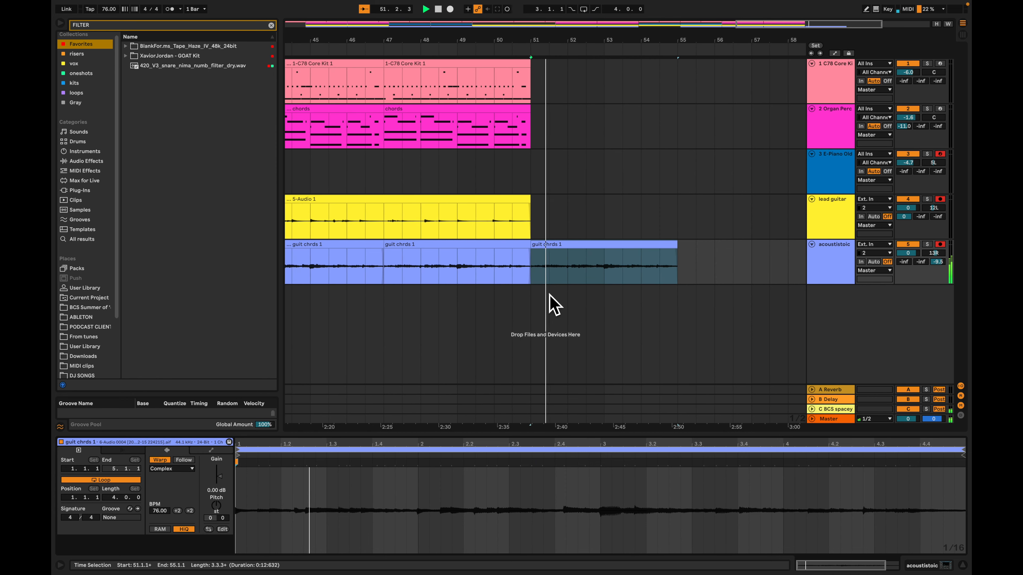
click(586, 260)
key(space)
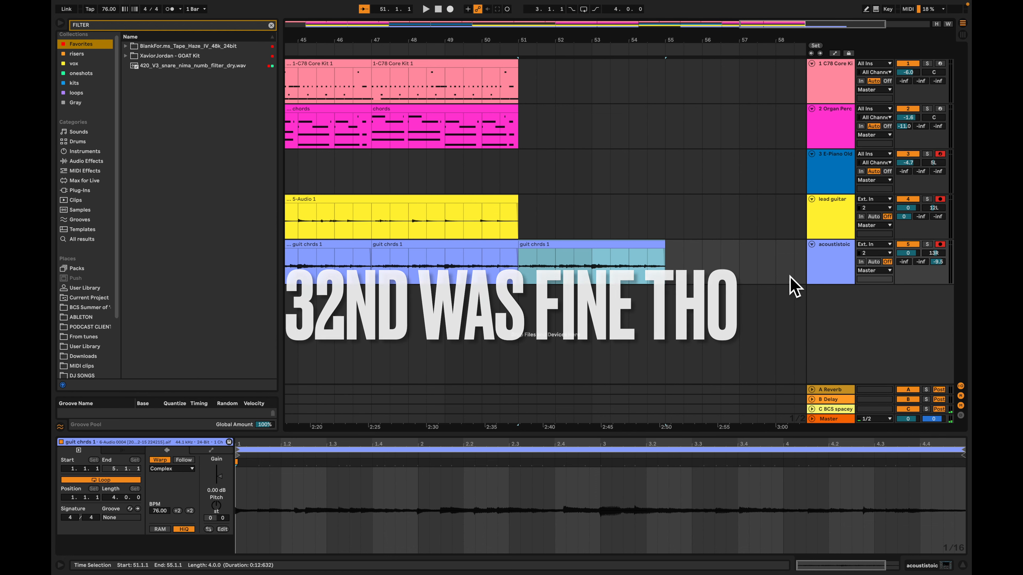
drag(562, 257, 559, 333)
click(851, 306)
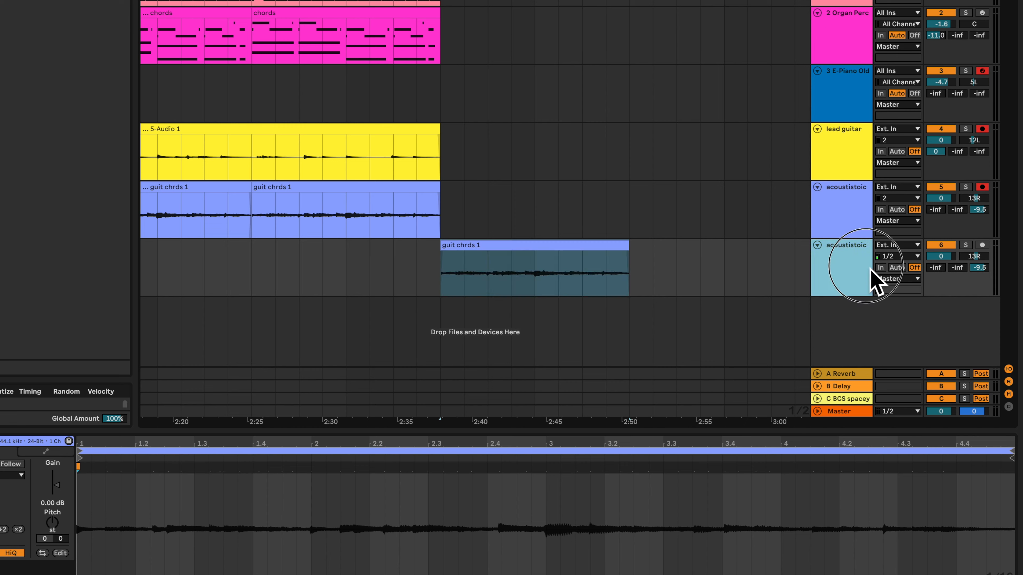
Color the new acoustistoic track brown and assign the track color to its clip
right_click(859, 267)
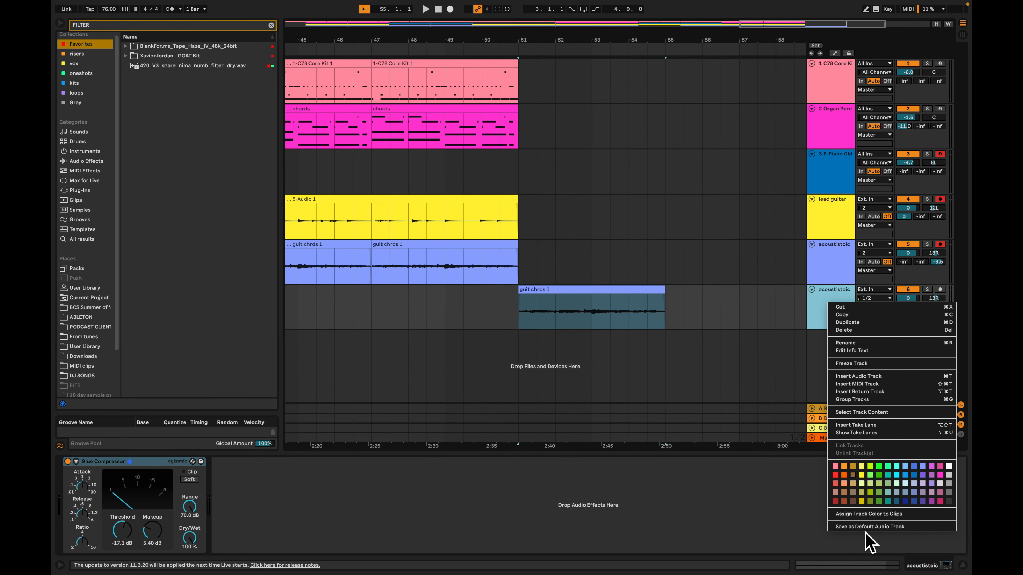
click(867, 515)
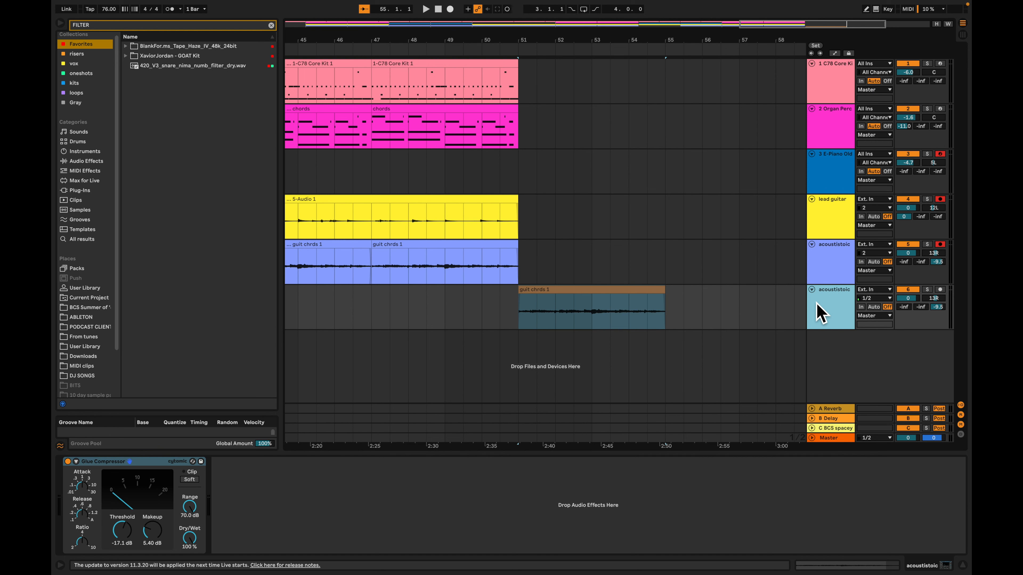
click(700, 311)
click(823, 315)
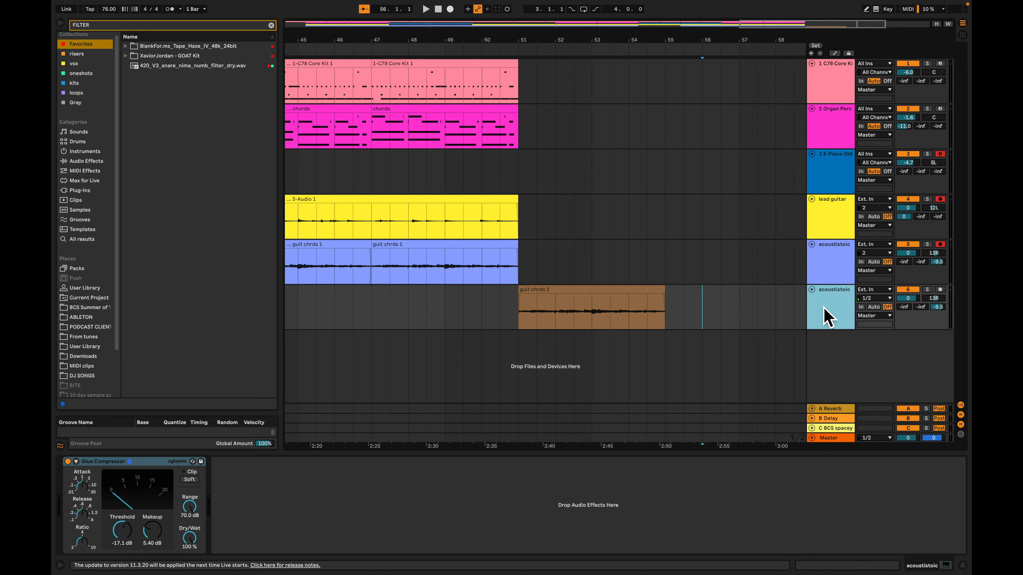
Search for "drip", load the Drip effect onto the brown acoustistoic track, and set its preset to DROP
key(super+f)
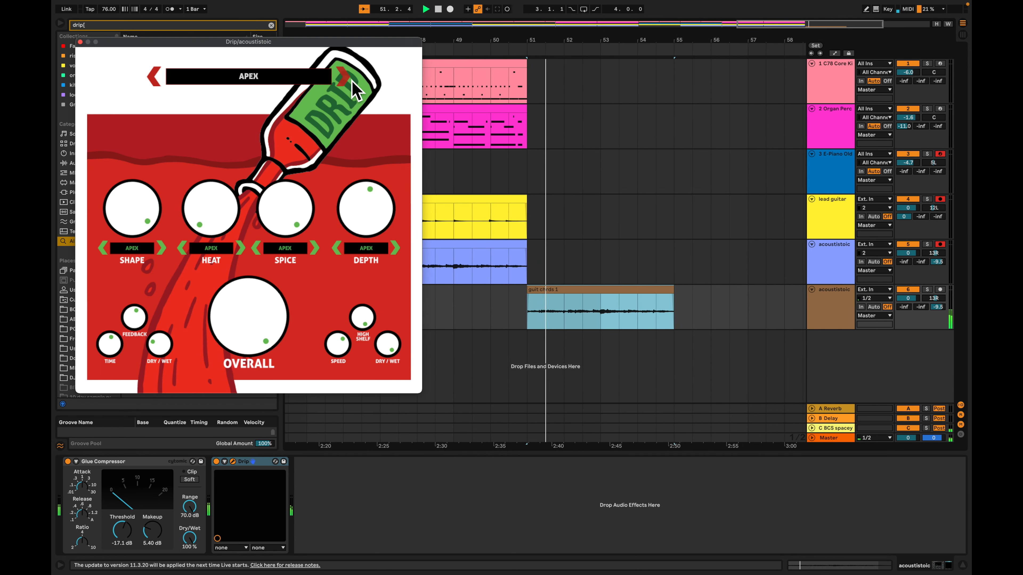
click(350, 80)
click(351, 80)
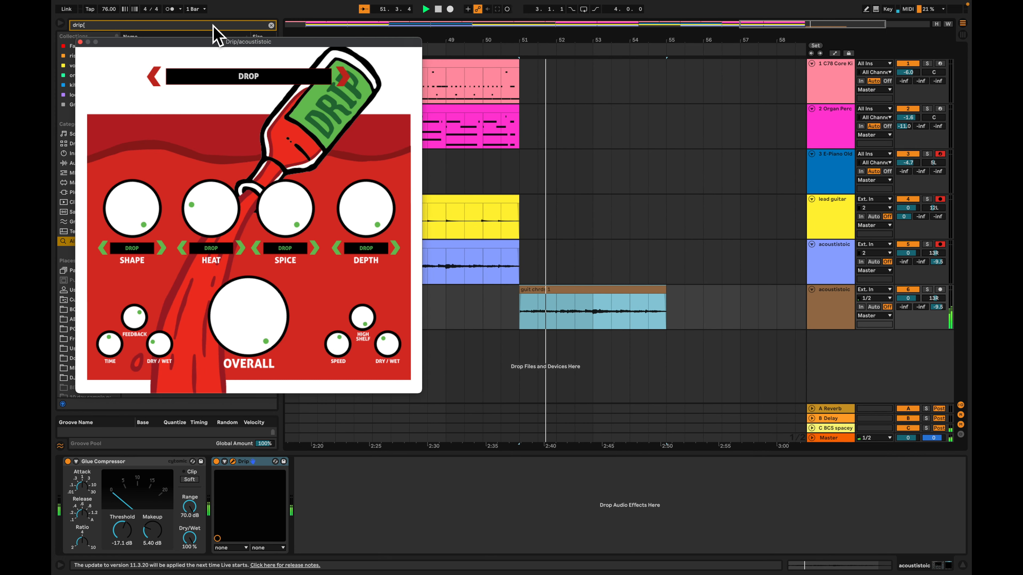
Select the guit chords 2 clip at bar 35 and play the break section from there
click(619, 294)
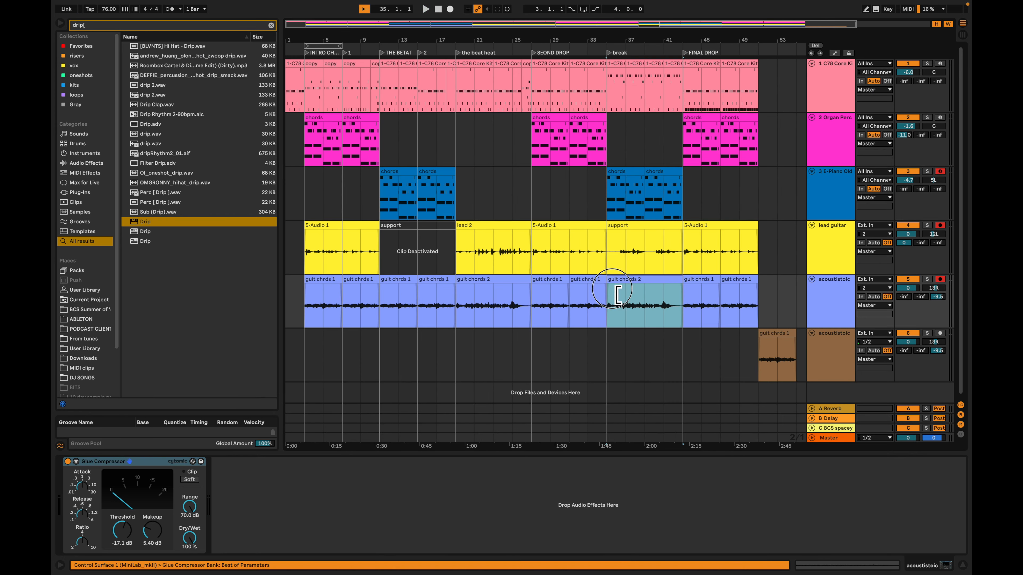
scroll(620, 300, up, 10)
key(space)
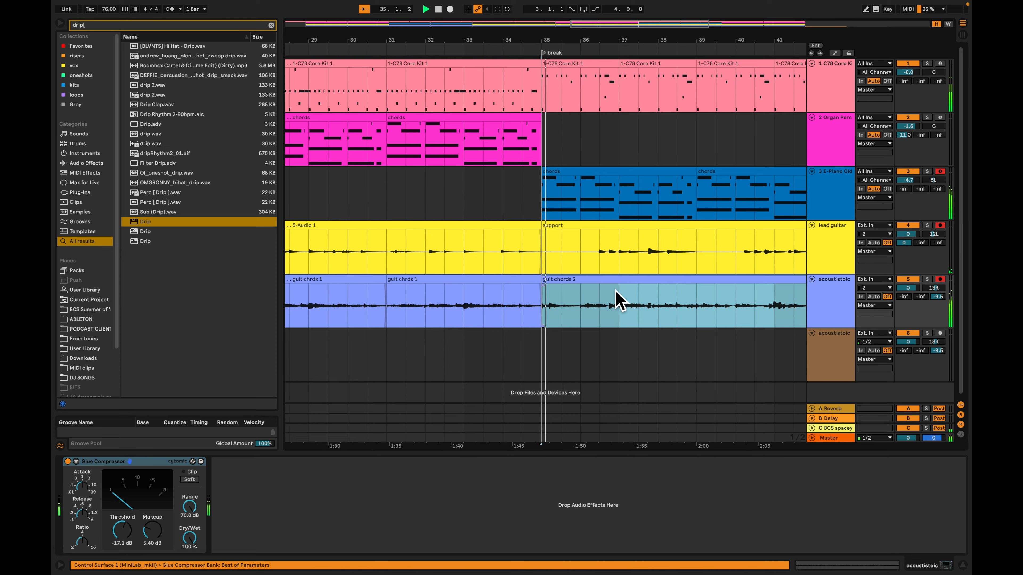
scroll(620, 300, down, 5)
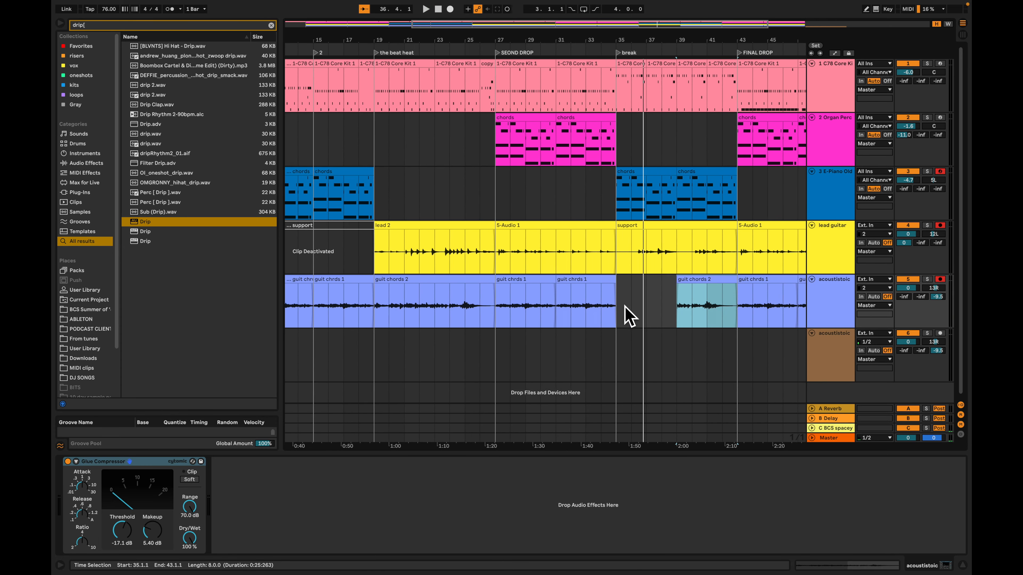
Clear bars 35 to 39 of the break's guit chords 2 clip and group the acoustistoic track with a new audio track
key(space)
scroll(640, 311, right, 8)
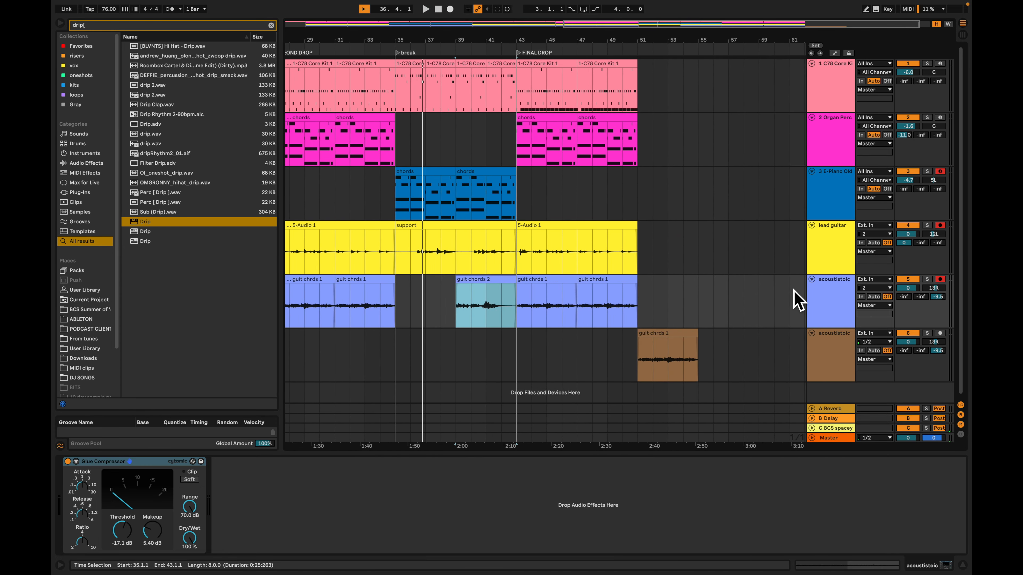
scroll(805, 294, left, 6)
key(ctrl+t)
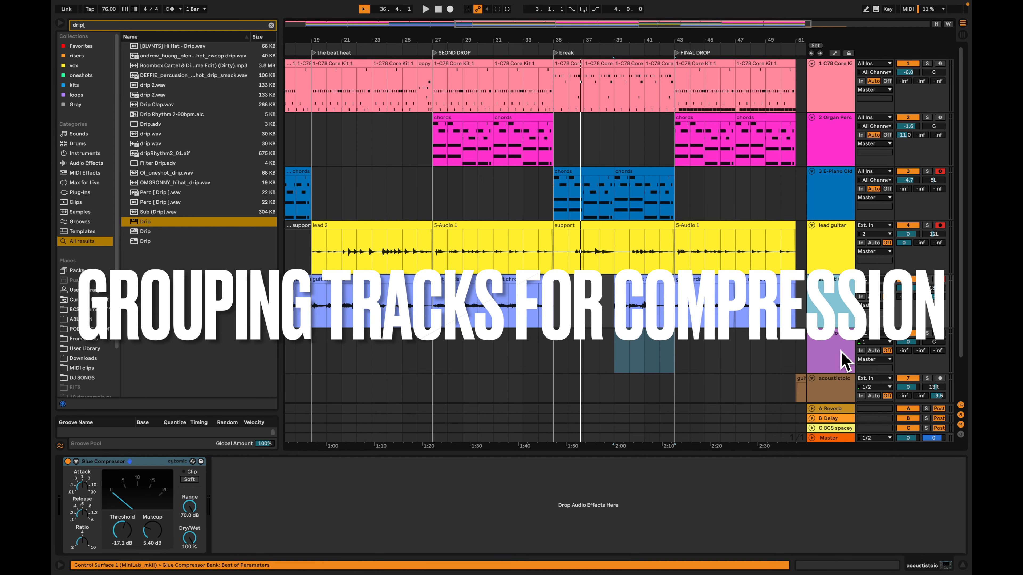
key(super+g)
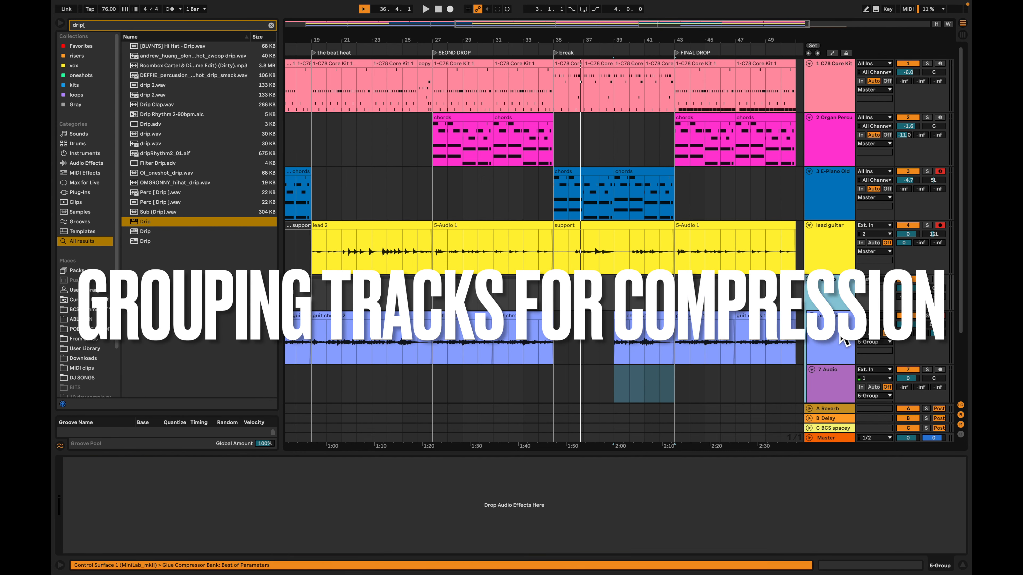
Move the Glue Compressor from the acoustistoic track onto the new group track
click(840, 335)
click(128, 461)
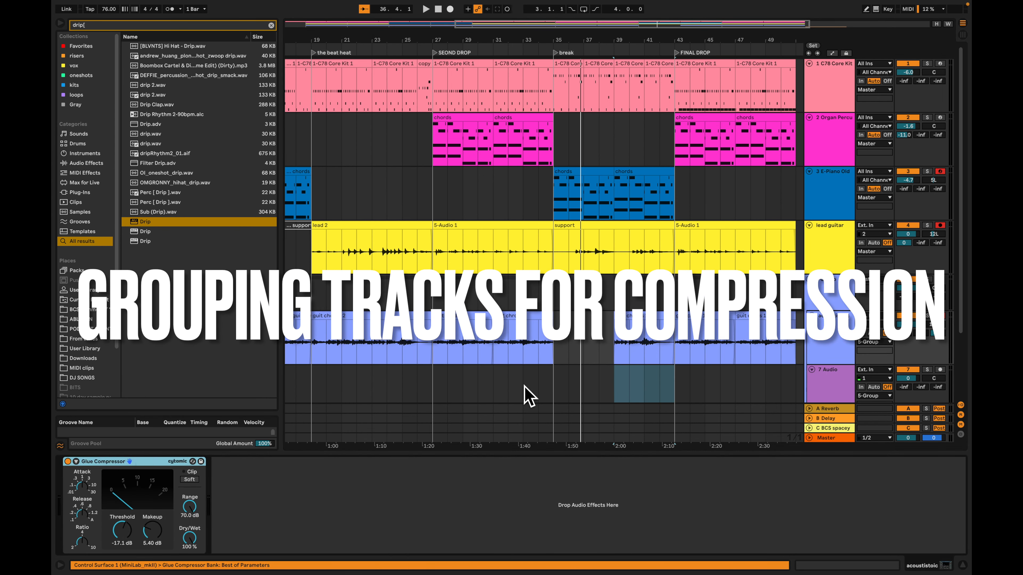
key(Delete)
click(440, 495)
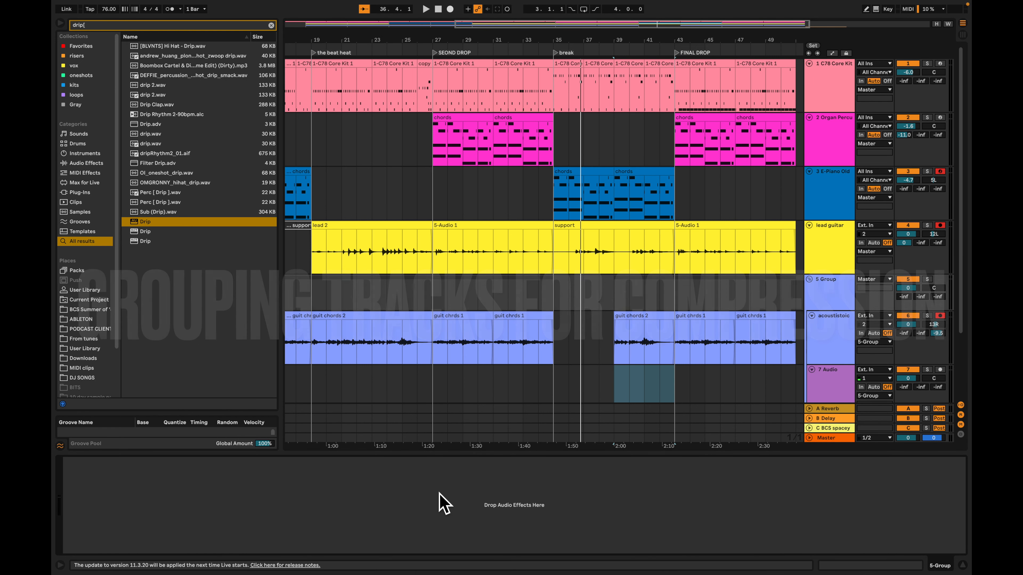
key(super+z)
Search for "phaser" and load Phaser-Flanger onto the new audio track in the group
click(828, 388)
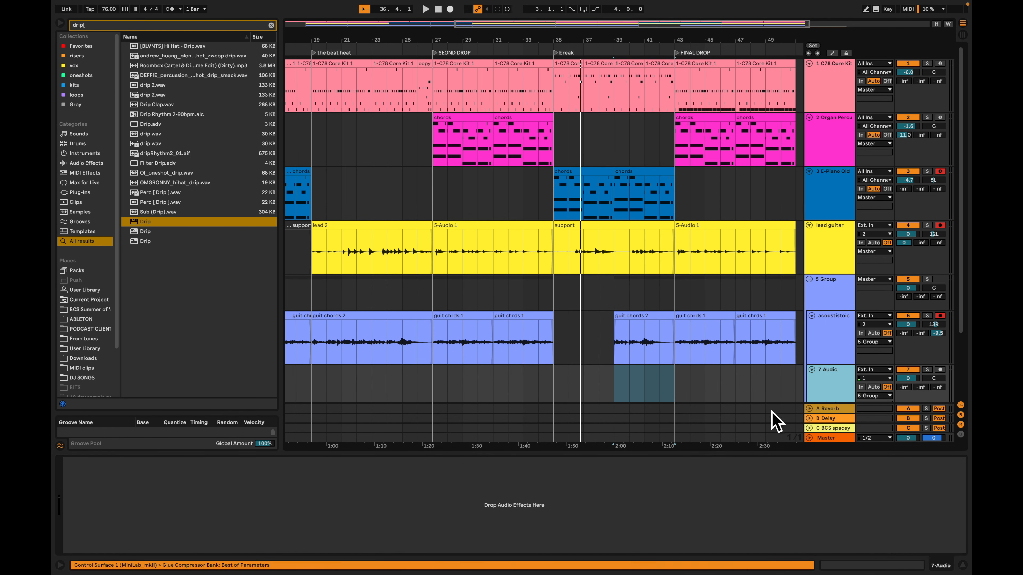
key(super+f)
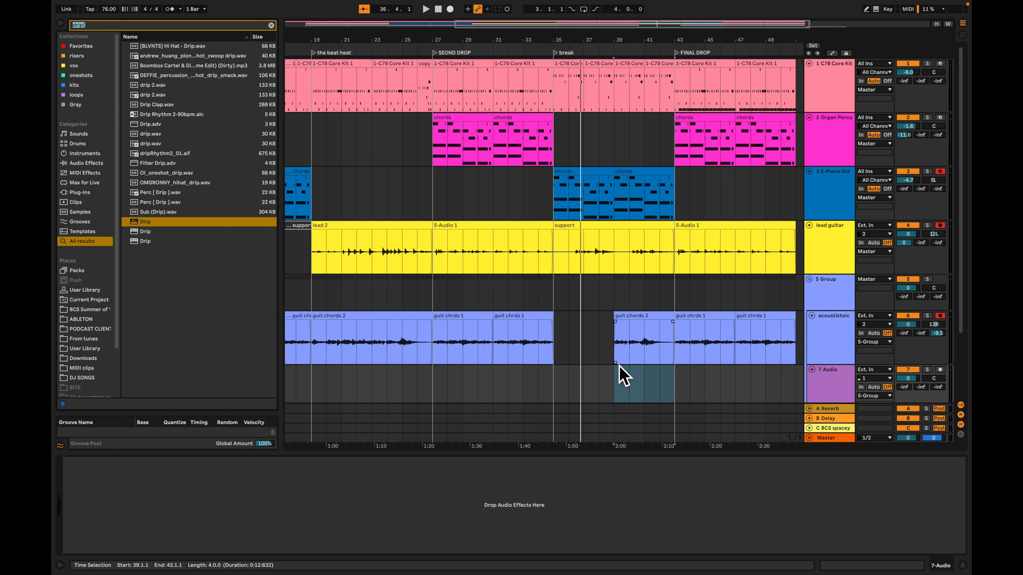
text(phjase)
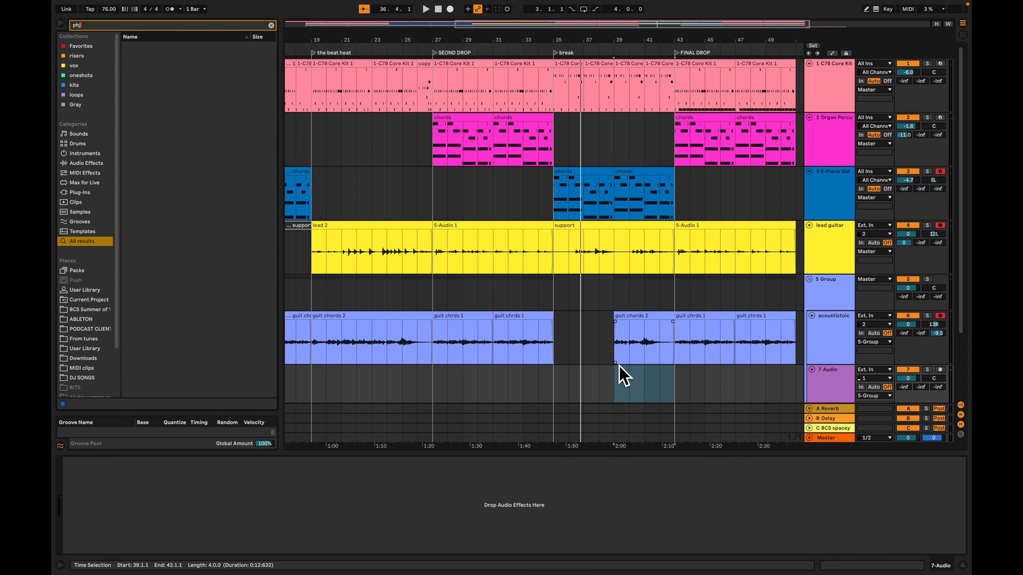
text(aser)
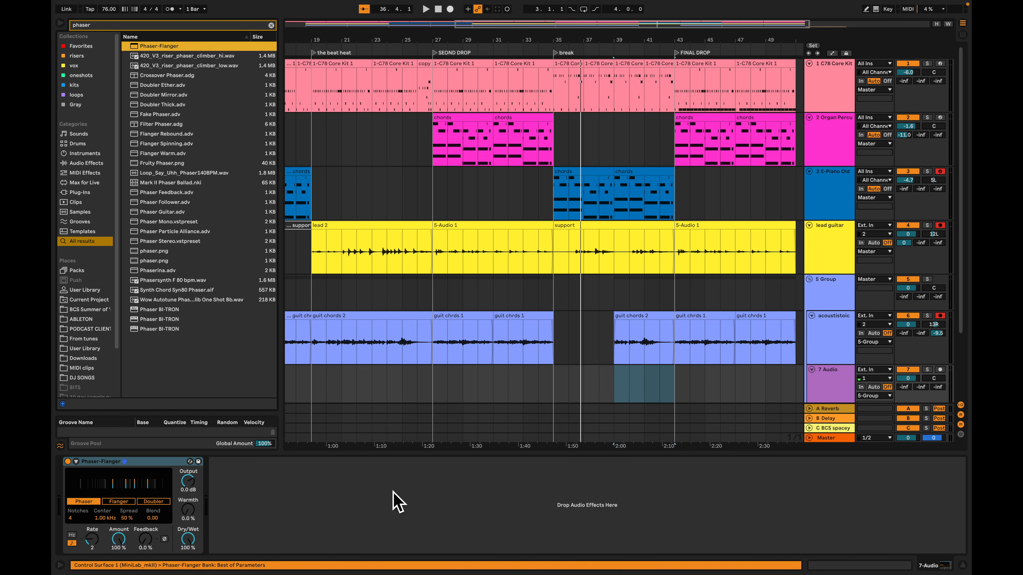
Copy the guit chords 2 clip at bar 19 down to the Phaser-Flanger track and delete the original from acoustistoic
click(564, 392)
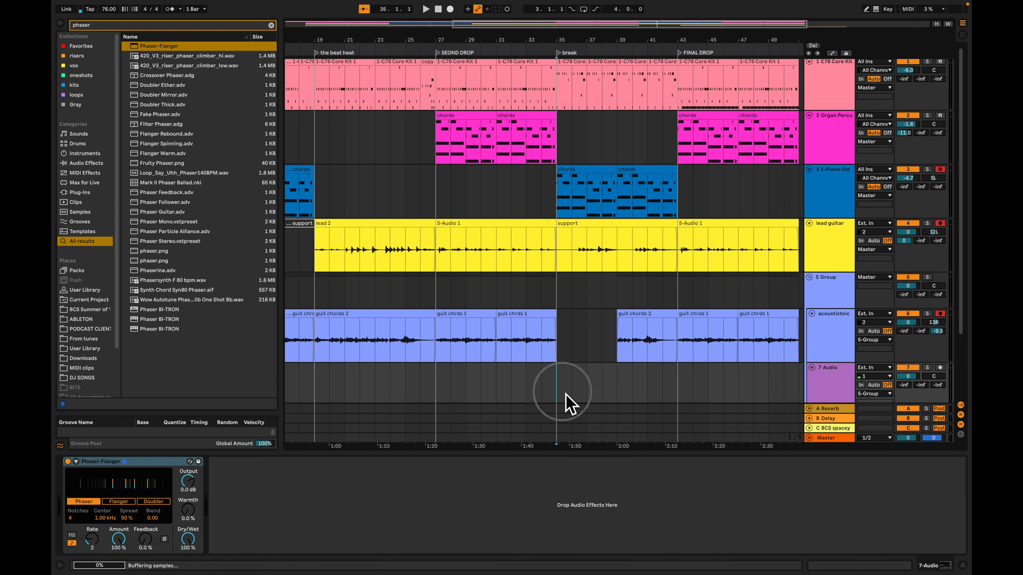
scroll(579, 309, left, 10)
scroll(578, 310, down, 2)
drag(587, 299, 578, 367)
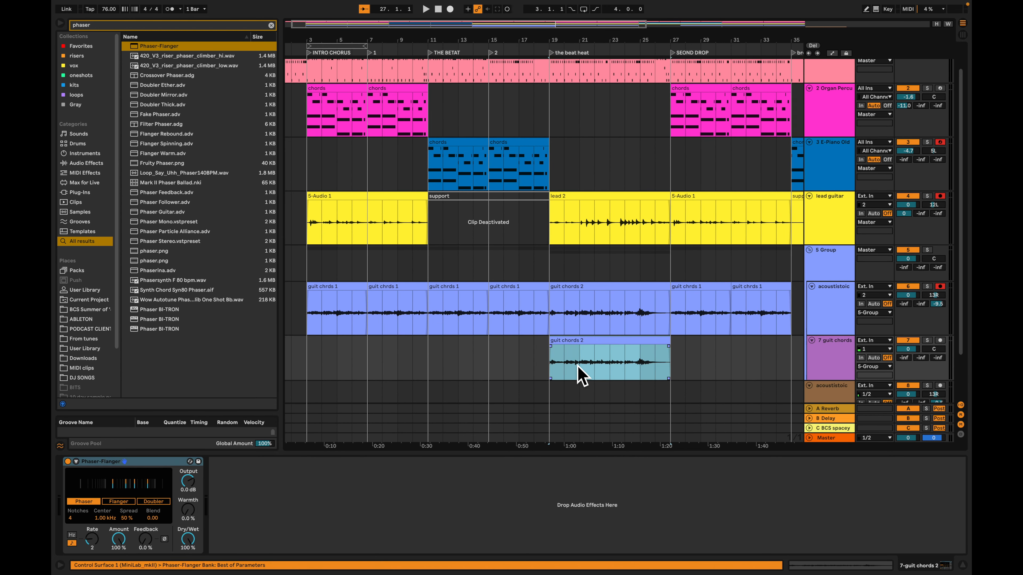
key(space)
click(584, 298)
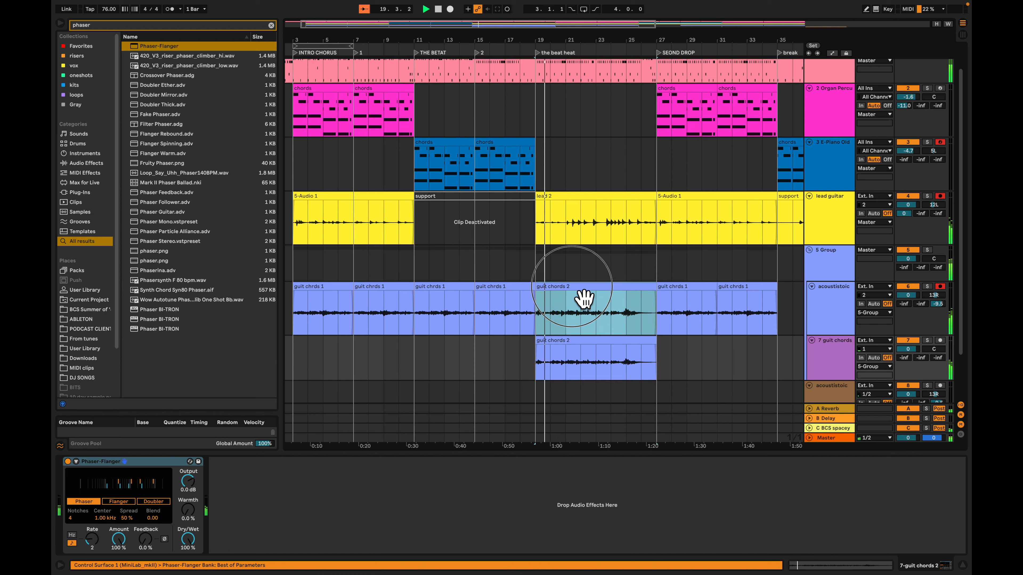
key(Delete)
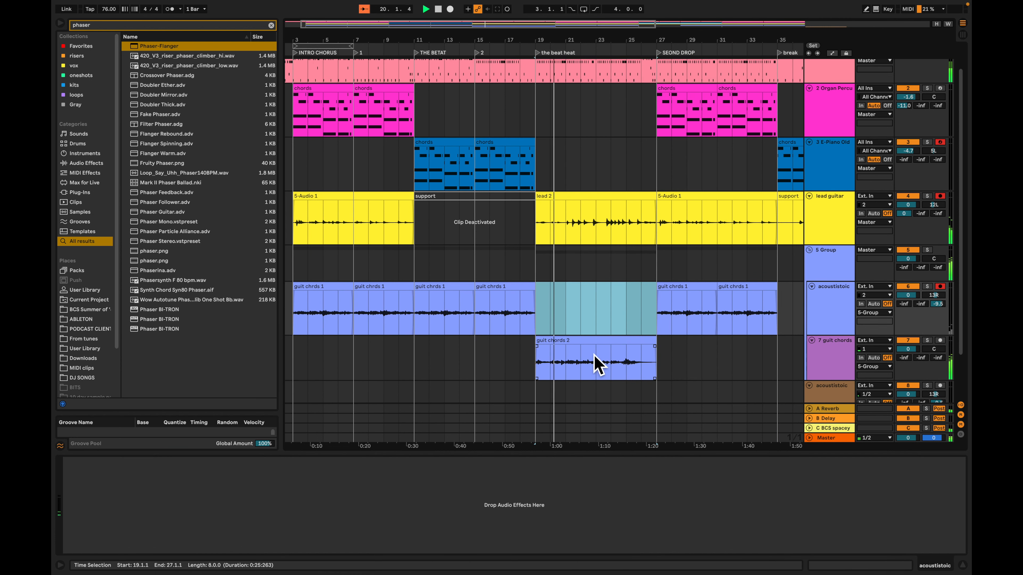
Set the Phaser-Flanger's Rate to 1 and Warmth to 19% on the guit chords track
click(596, 368)
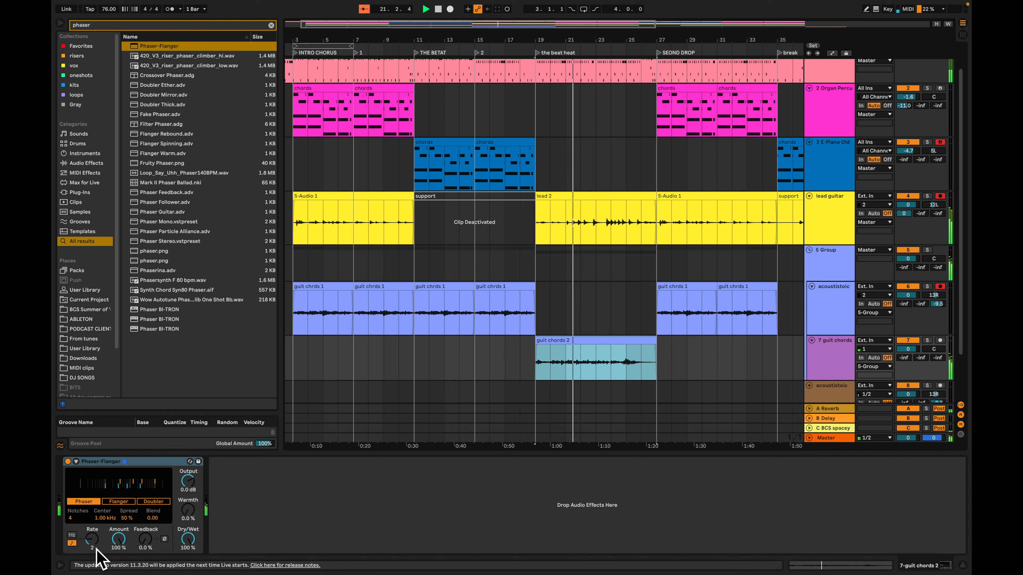
mouse_move(95, 547)
mouse_down()
mouse_move(92, 529)
mouse_move(92, 554)
mouse_up()
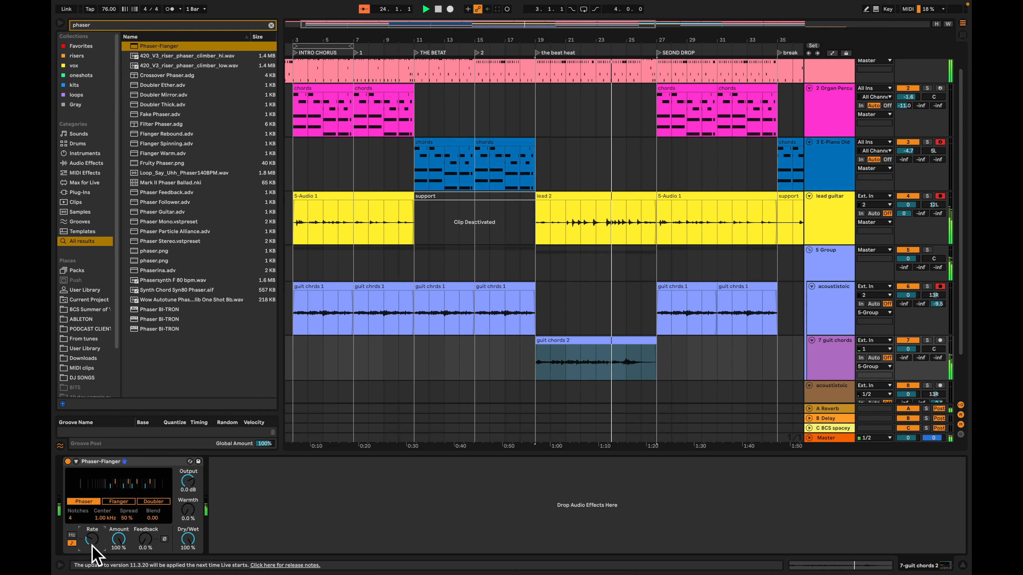
mouse_move(188, 510)
mouse_down()
mouse_move(188, 499)
mouse_move(188, 525)
mouse_up()
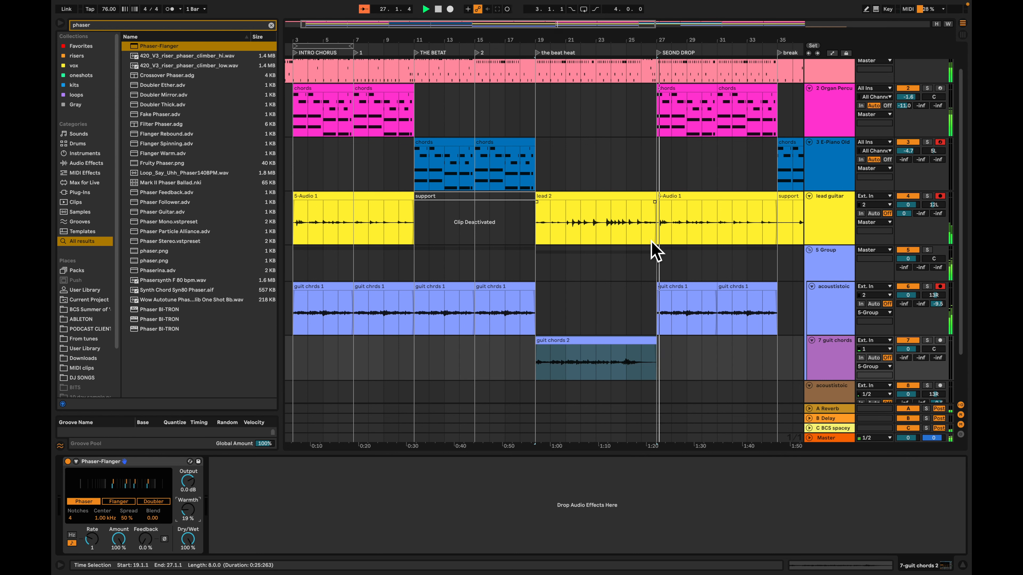
Replay the drum fill clip named copy just before the SEOND DROP marker and delete its Tamb note at 4.3.3
scroll(655, 252, right, 10)
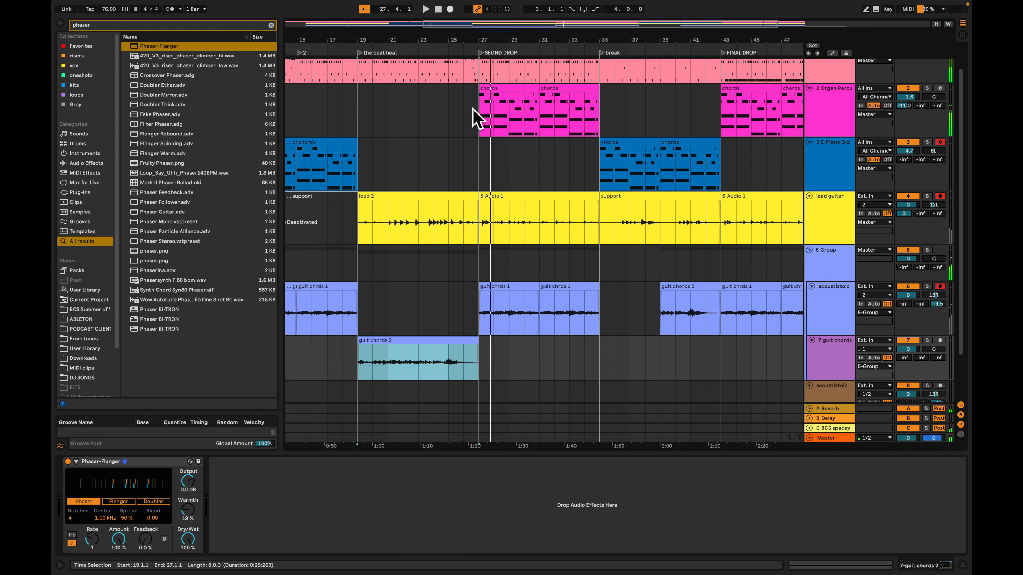
scroll(477, 96, up, 2)
click(481, 77)
scroll(482, 76, up, 3)
scroll(482, 76, up, 4)
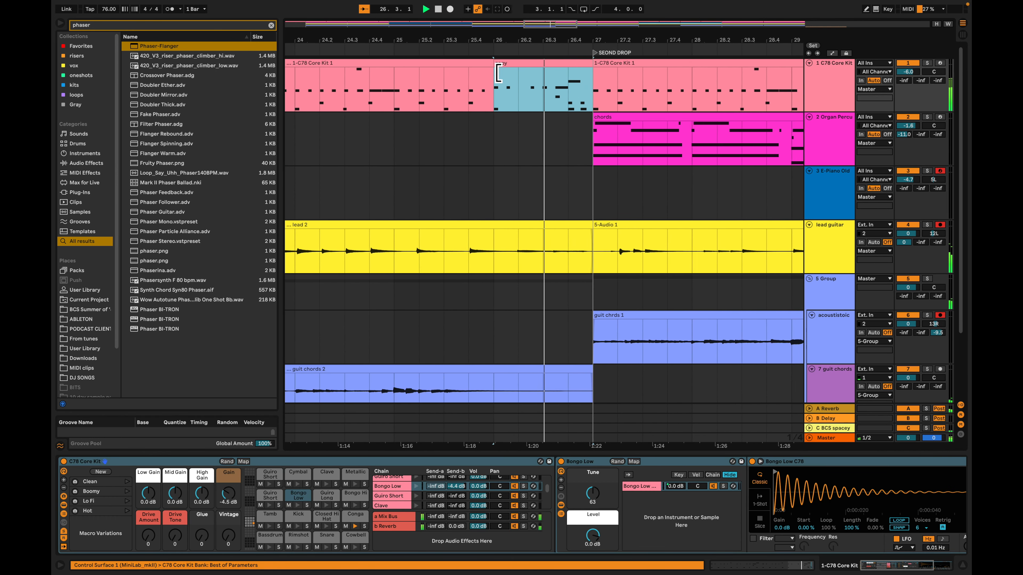
key(space)
key(shift+Tab)
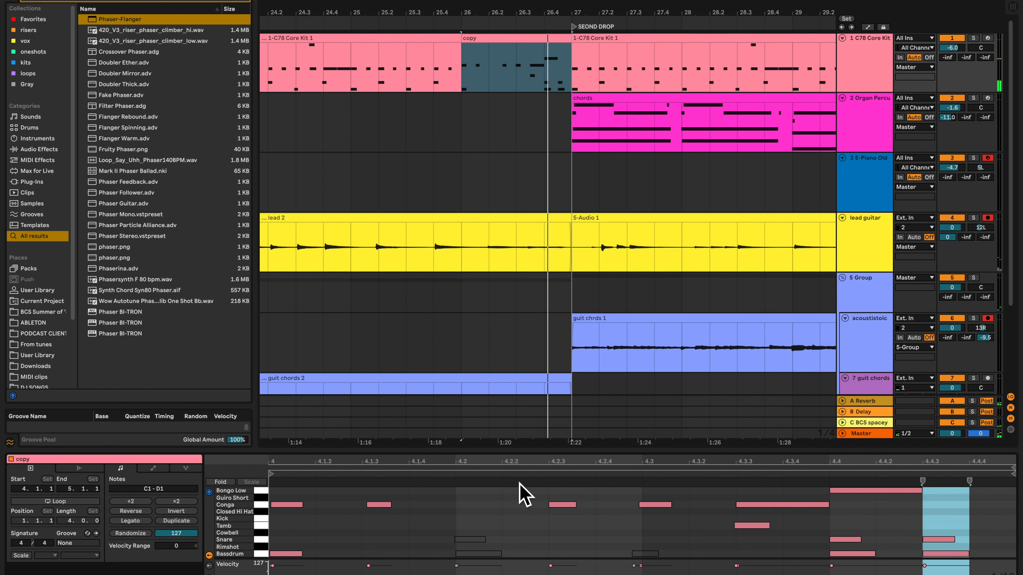
scroll(851, 520, up, 2)
drag(860, 497, 761, 527)
key(space)
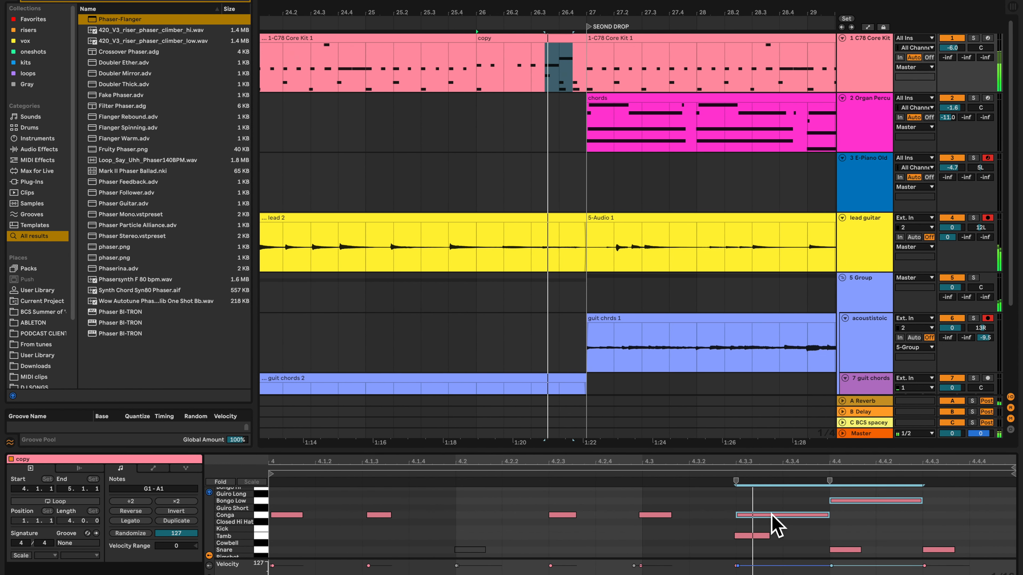
click(759, 536)
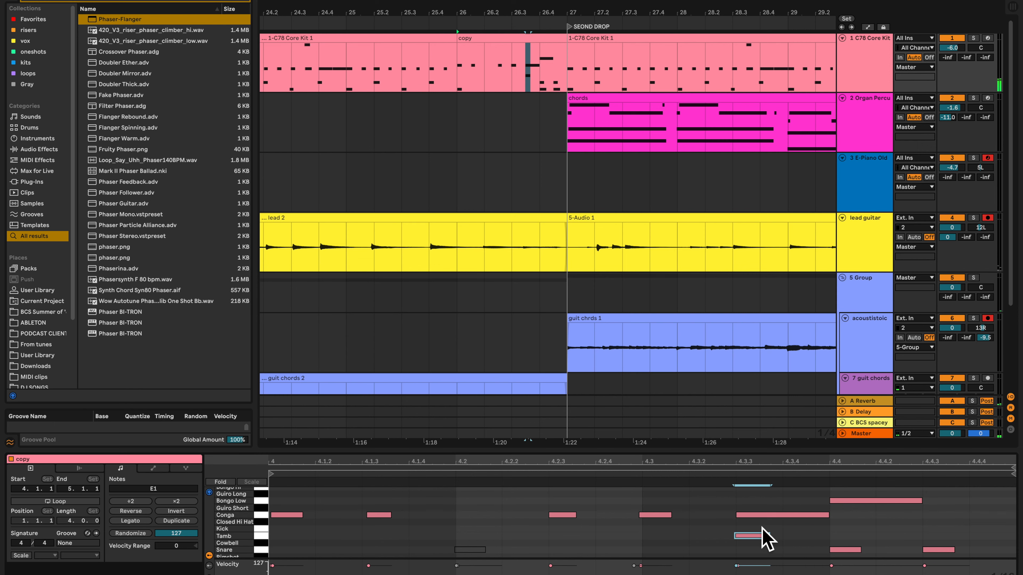
key(Delete)
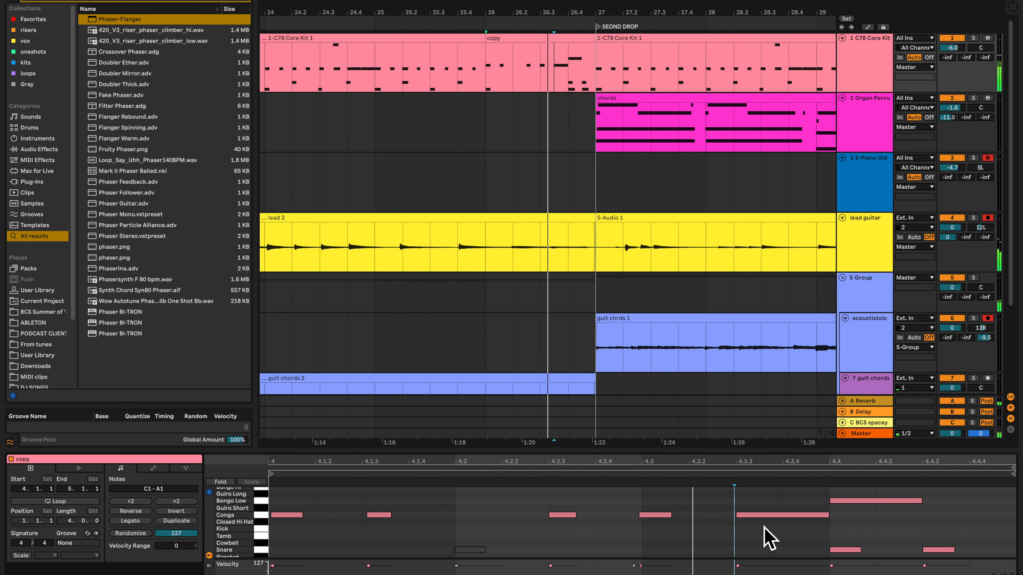
Play the guit chords 2 clip from bar 19 with its track's effect chain displayed
click(473, 174)
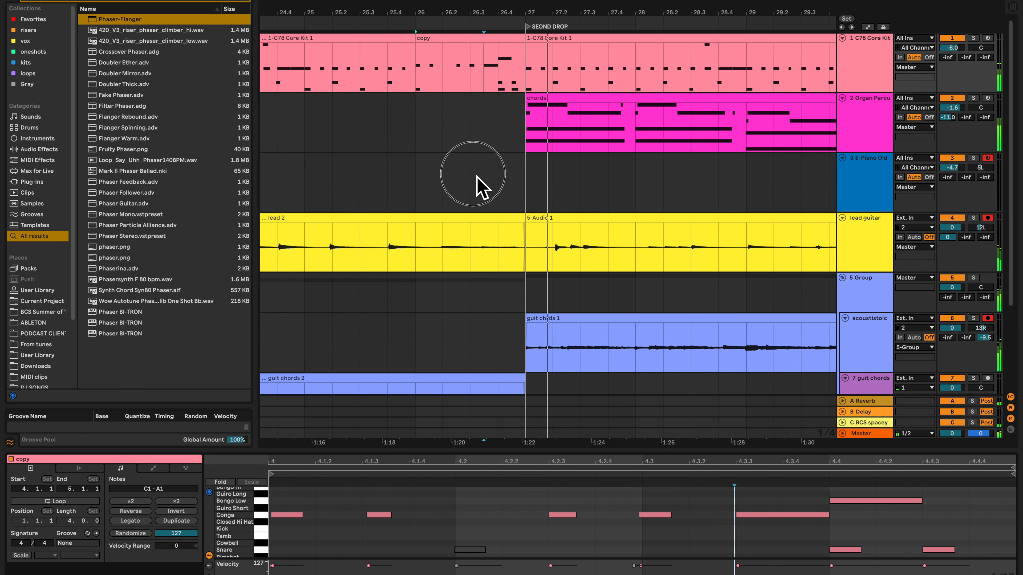
key(minus)
key(minus)
click(430, 187)
scroll(424, 195, down, 5)
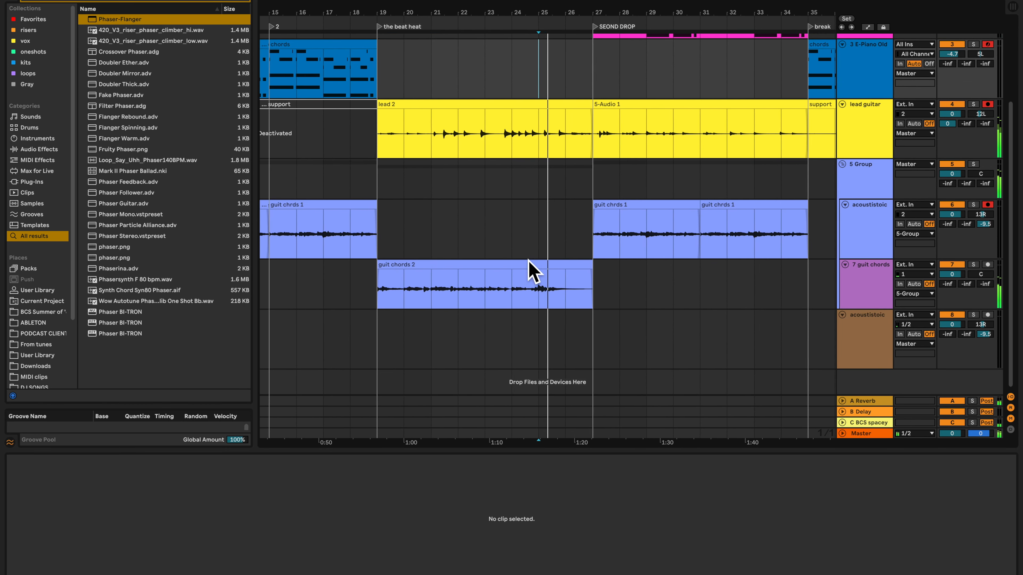
click(528, 279)
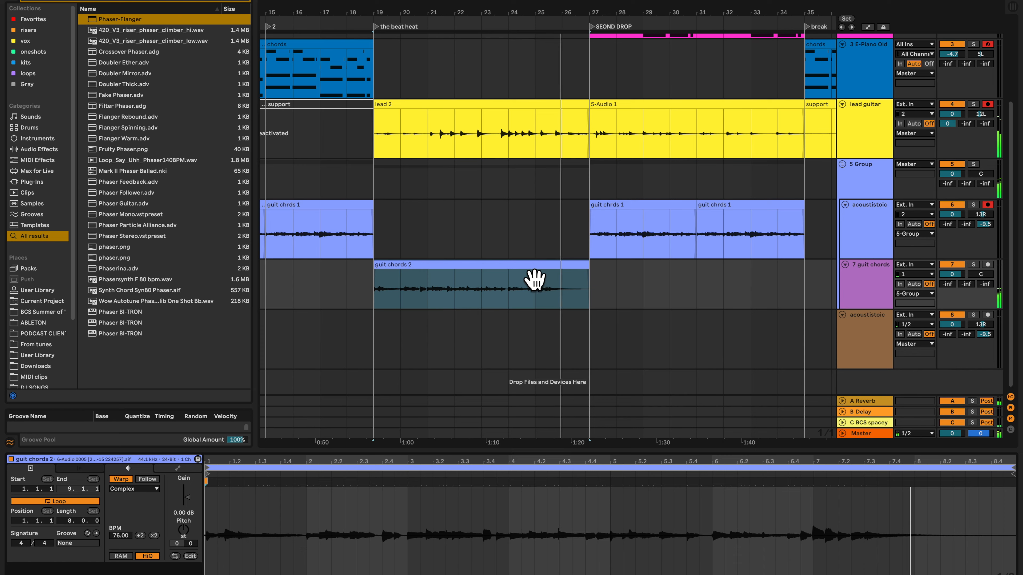
key(shift+Tab)
click(858, 297)
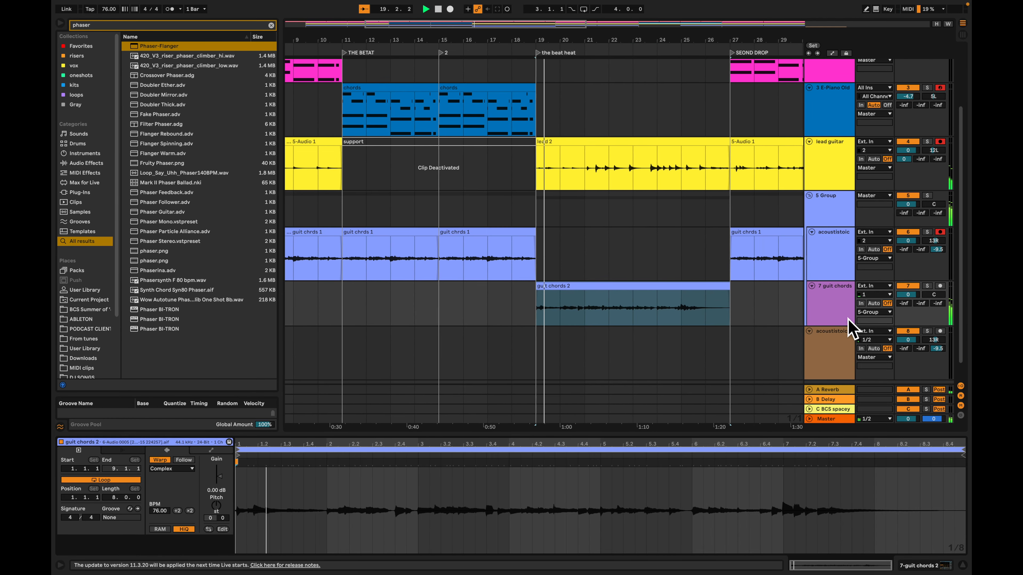
click(840, 311)
double_click(838, 311)
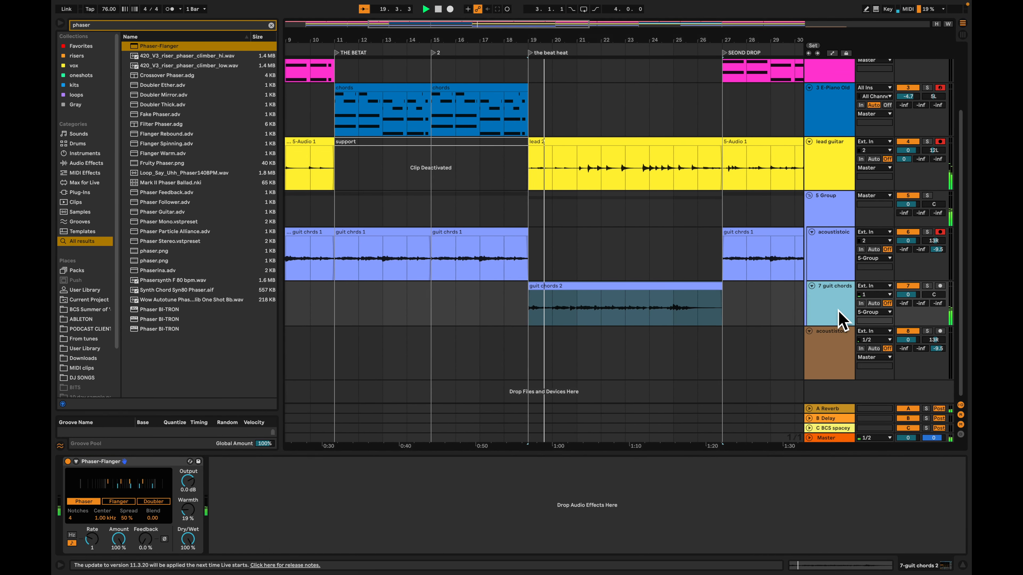
Switch the guit chords track's Phaser-Flanger to Flanger mode and listen to the section
click(131, 503)
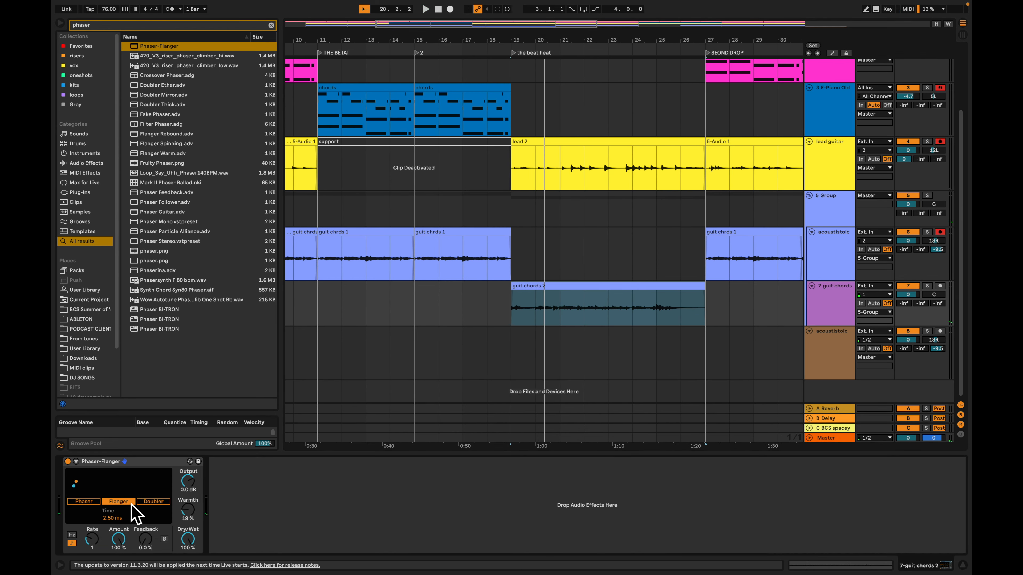
key(space)
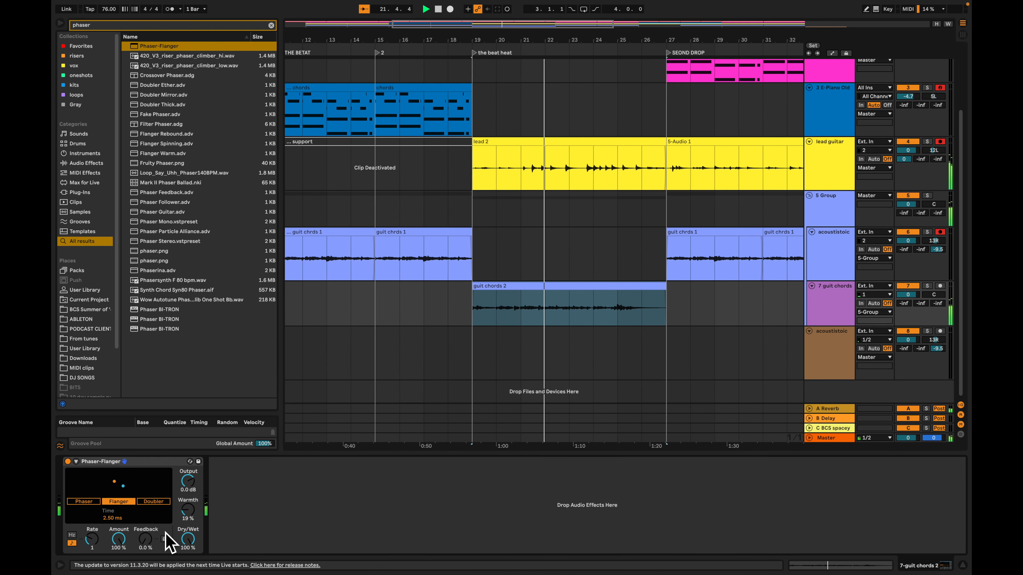
key(space)
Search for "delay", try the Delay effect after Phaser-Flanger on the guit chords track, and remove it
click(853, 300)
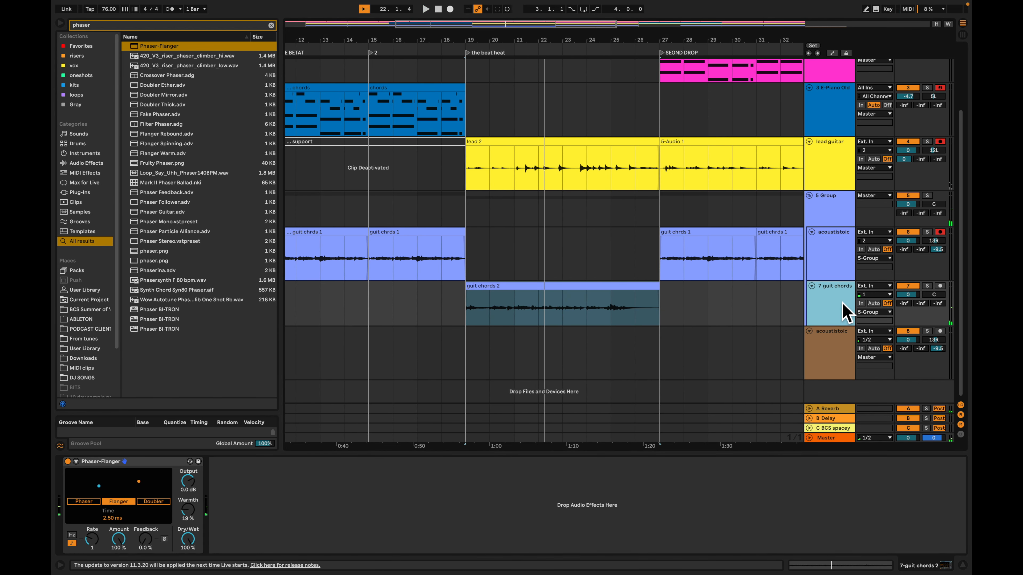
key(super+f)
text(de)
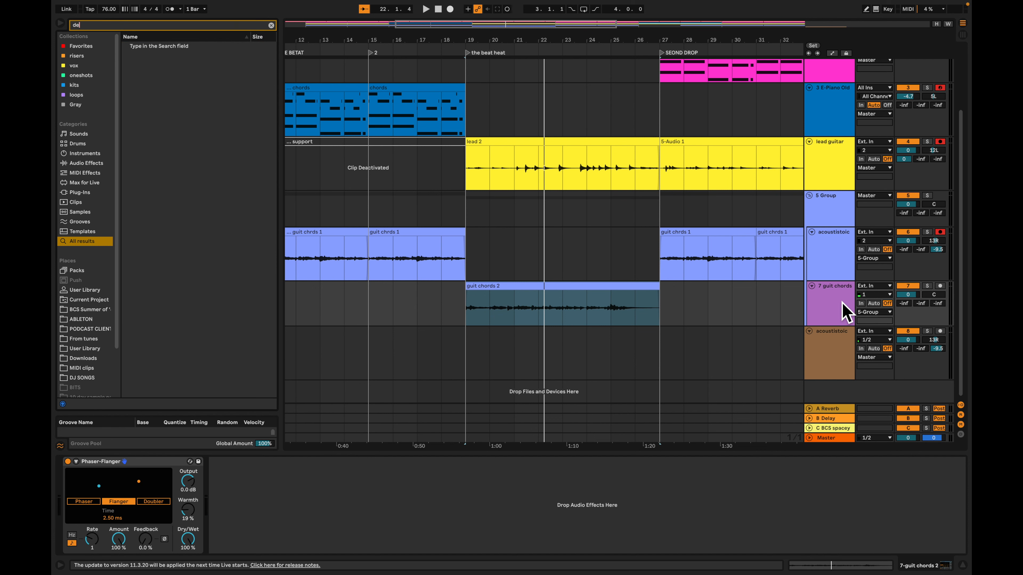
text(lay)
key(Down)
key(Down)
key(Return)
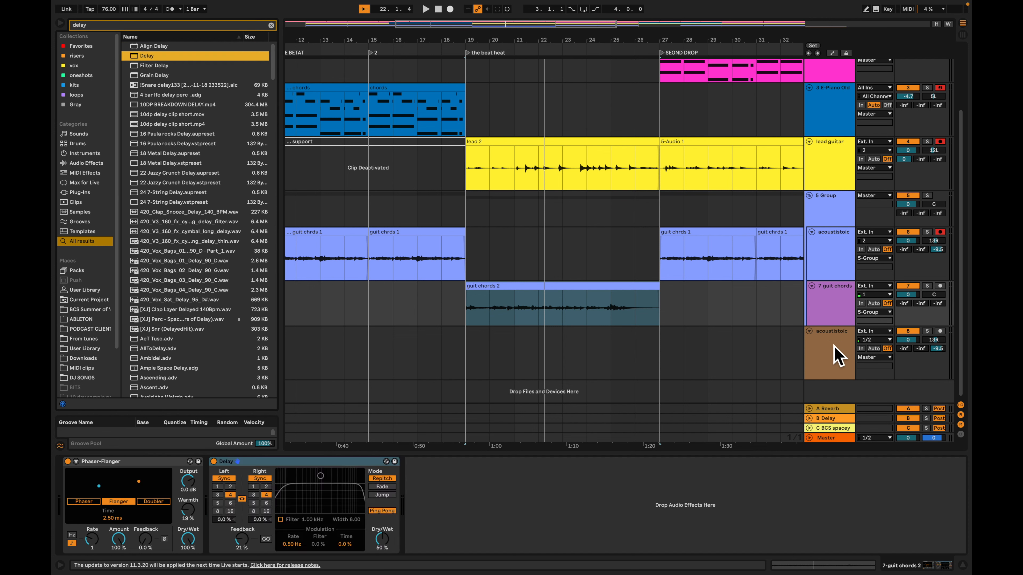
click(333, 476)
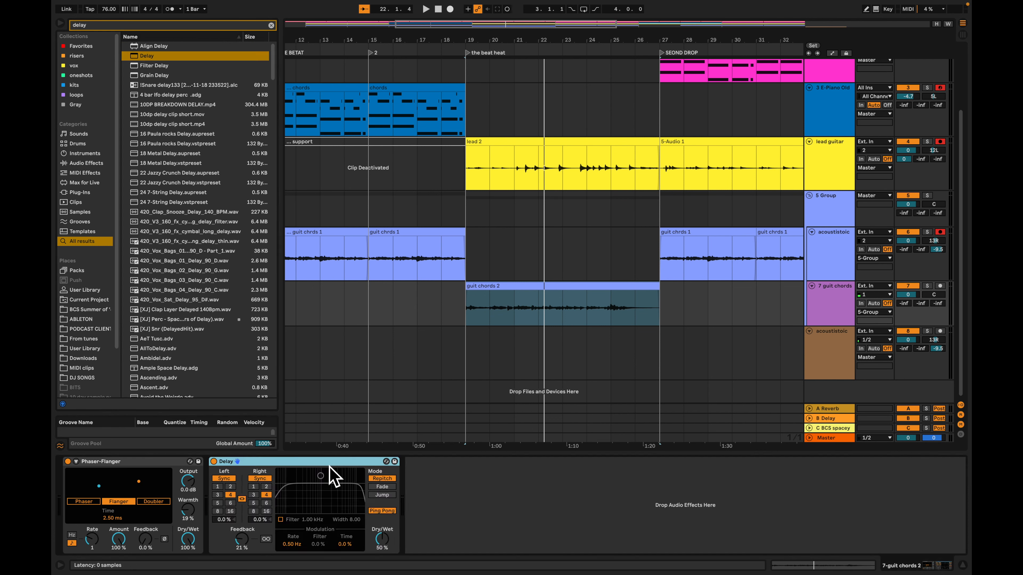
key(Delete)
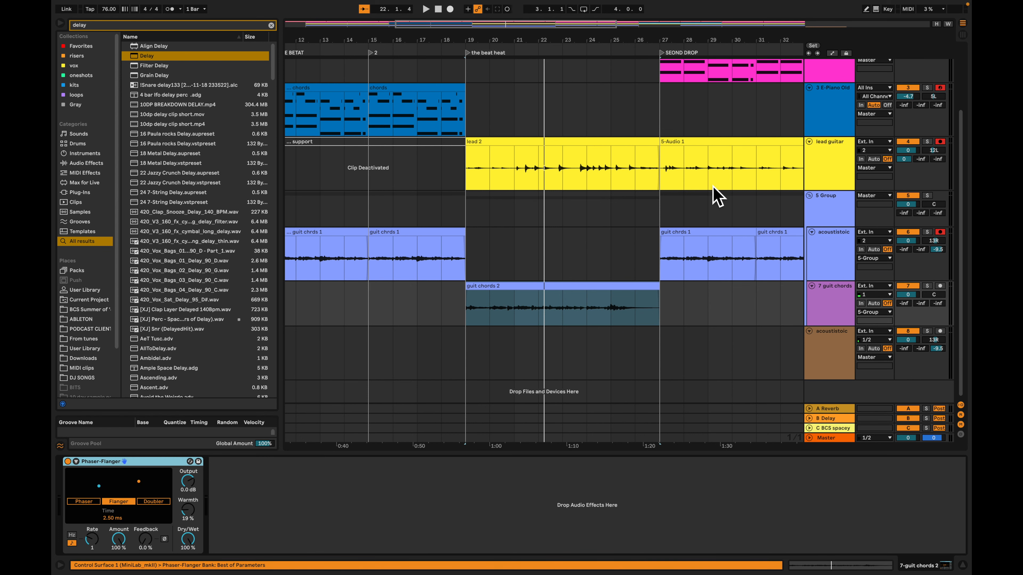
key(Tab)
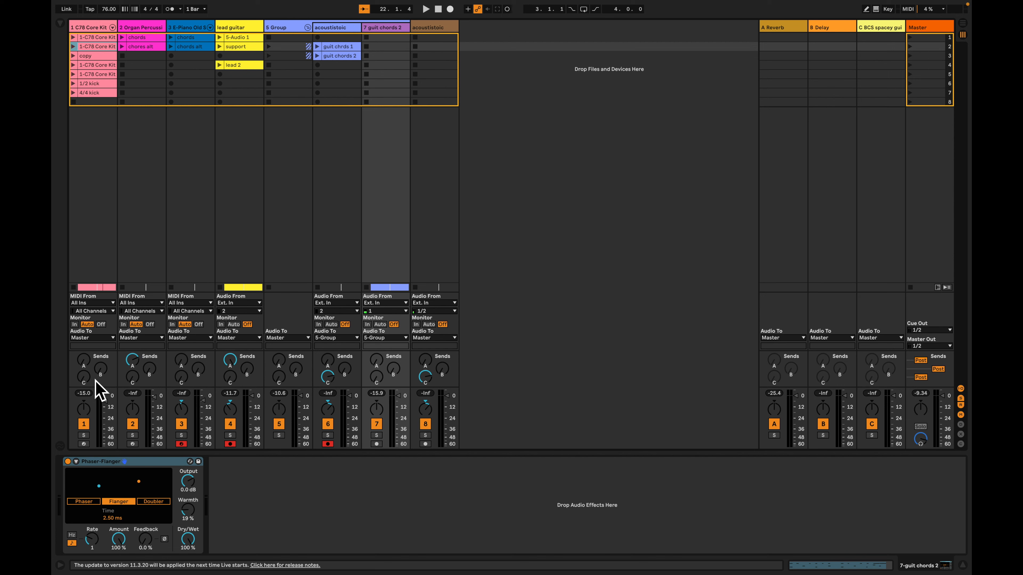
key(Tab)
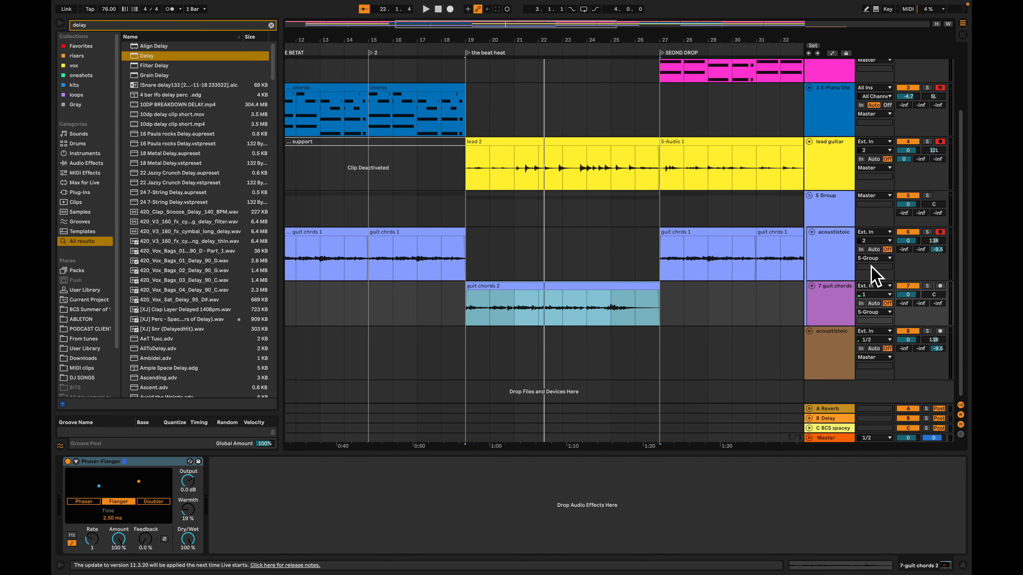
Link the B Delay return's left and right times at 2 sixteenths and enable its filter at 1.02 kHz with width 3.18
key(Tab)
click(830, 29)
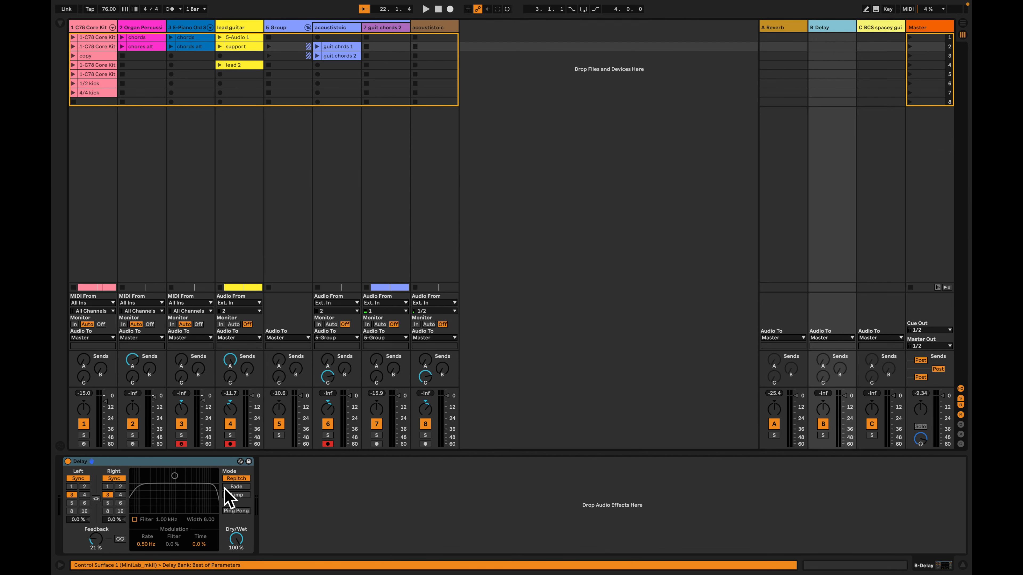
click(120, 488)
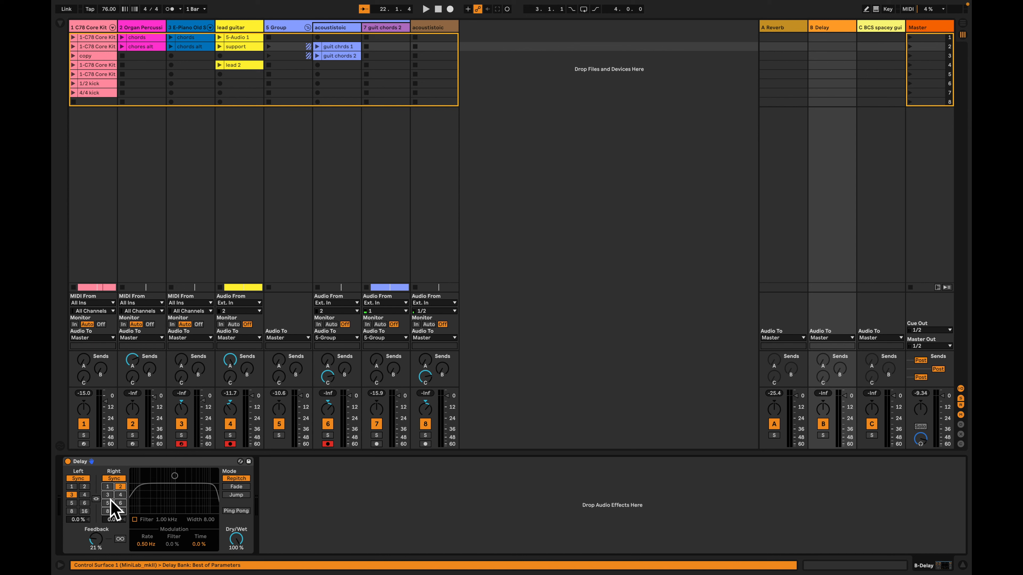
click(96, 499)
click(144, 521)
drag(176, 492, 175, 498)
key(space)
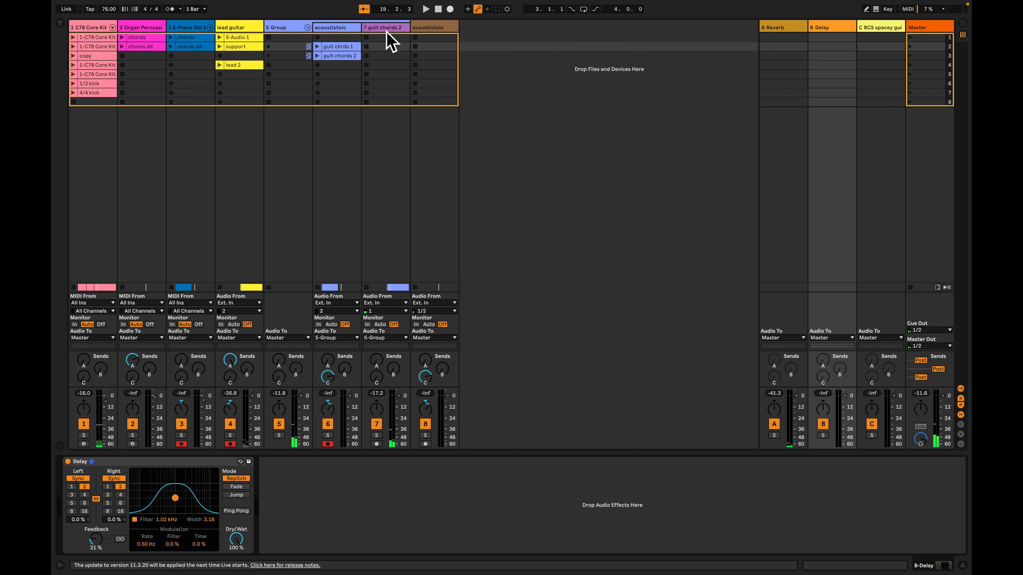
Rename the guit chords 2 track as ac flager
click(341, 29)
click(386, 29)
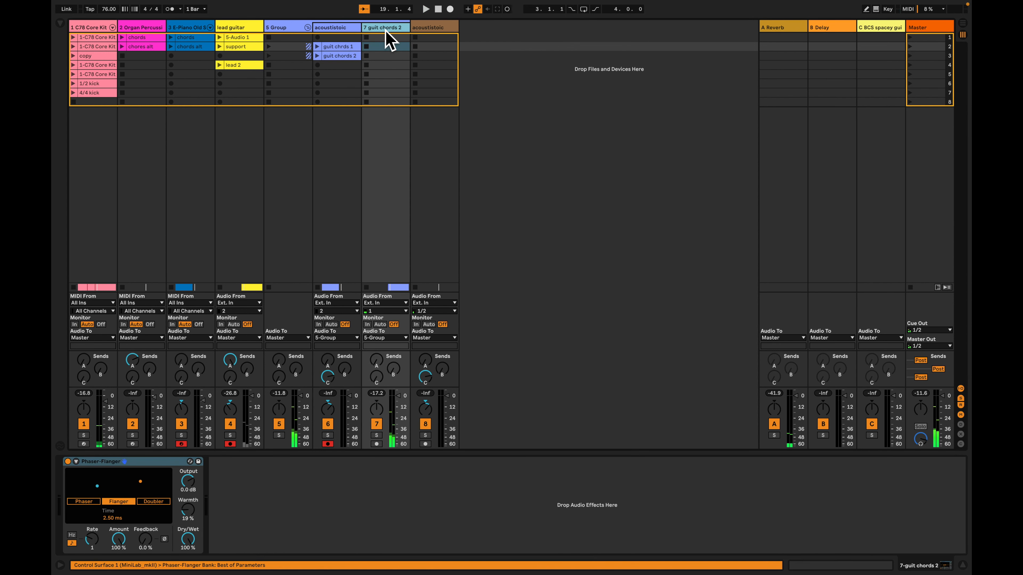
text(ac flager)
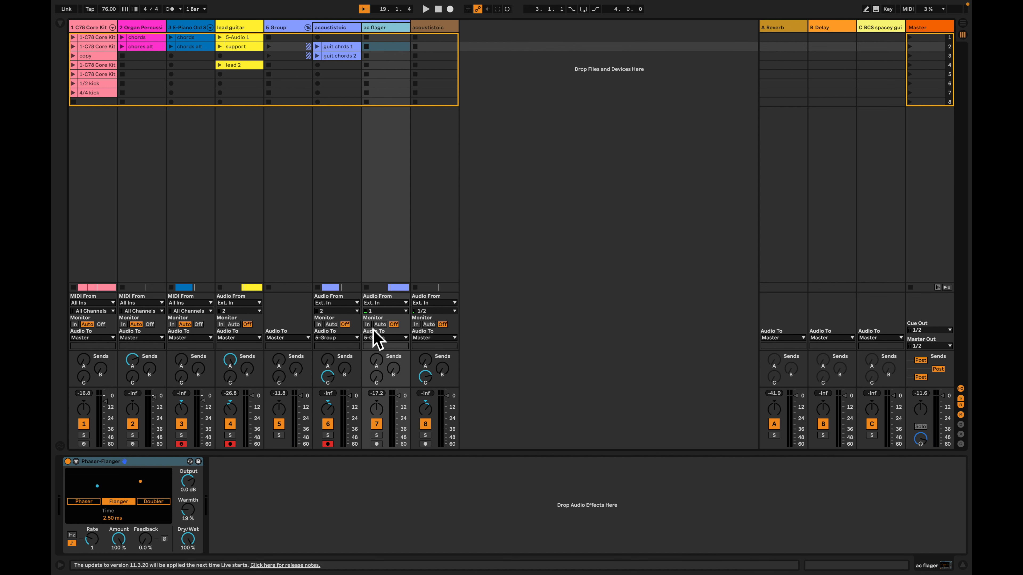
Play the bar 19 section and raise the ac flager track's send to B Delay to 0.0 dB
key(space)
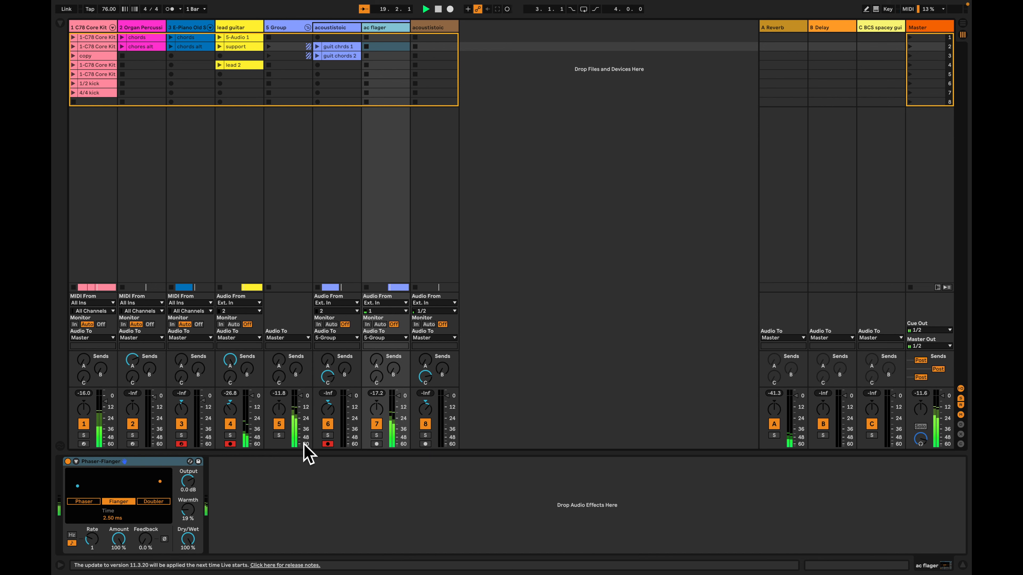
key(space)
key(space)
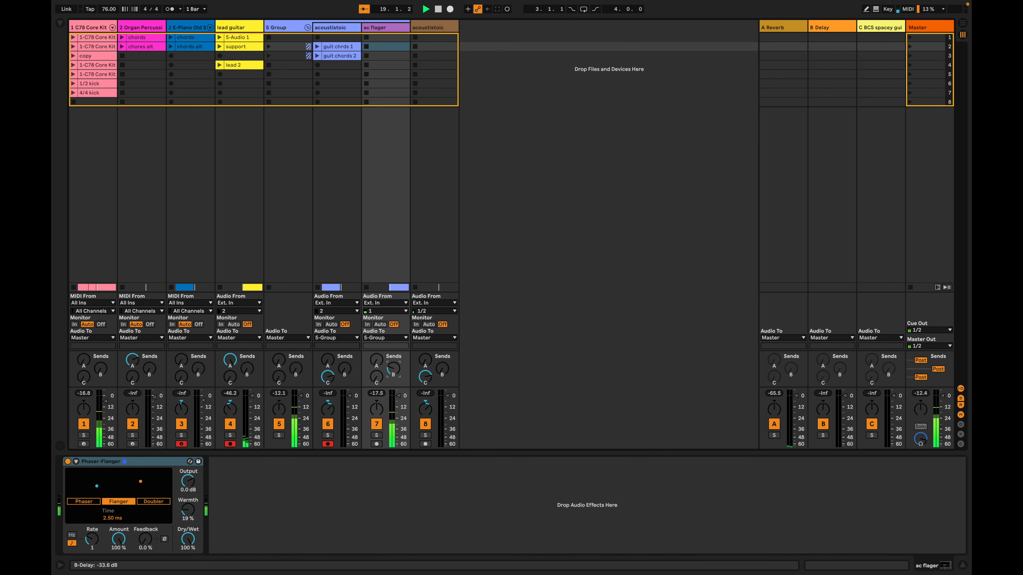
drag(393, 369, 393, 365)
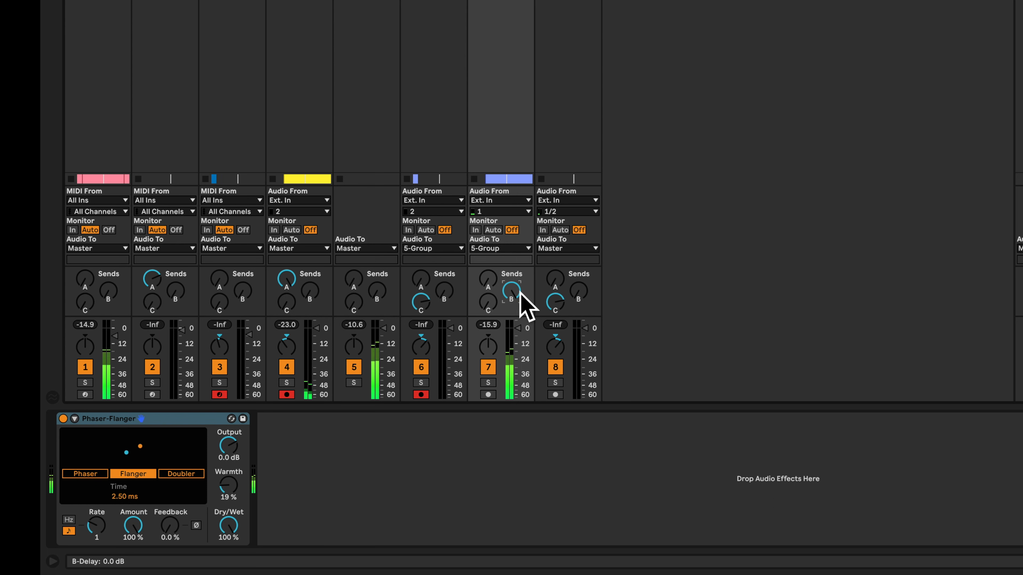
Set the return's Delay to 1 sixteenth, filter 2.27 kHz, width 2.29 and feedback 30 % while the section plays
double_click(1022, 1)
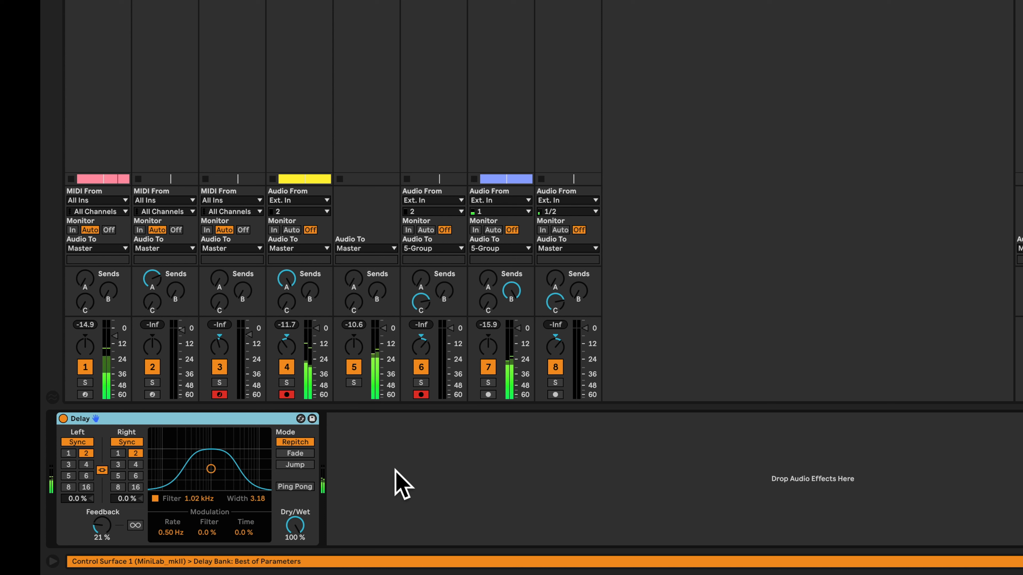
click(122, 454)
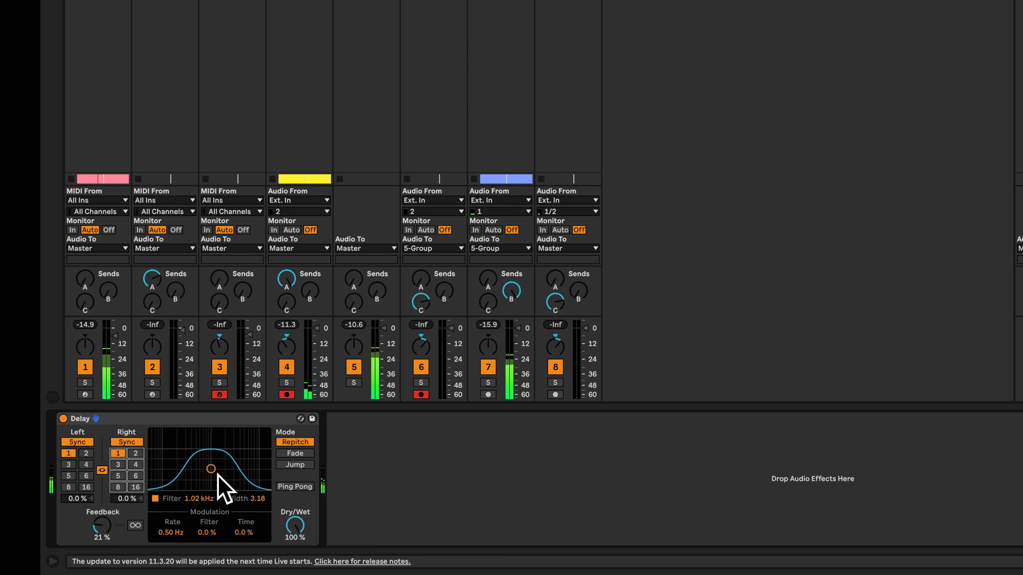
drag(218, 475, 229, 478)
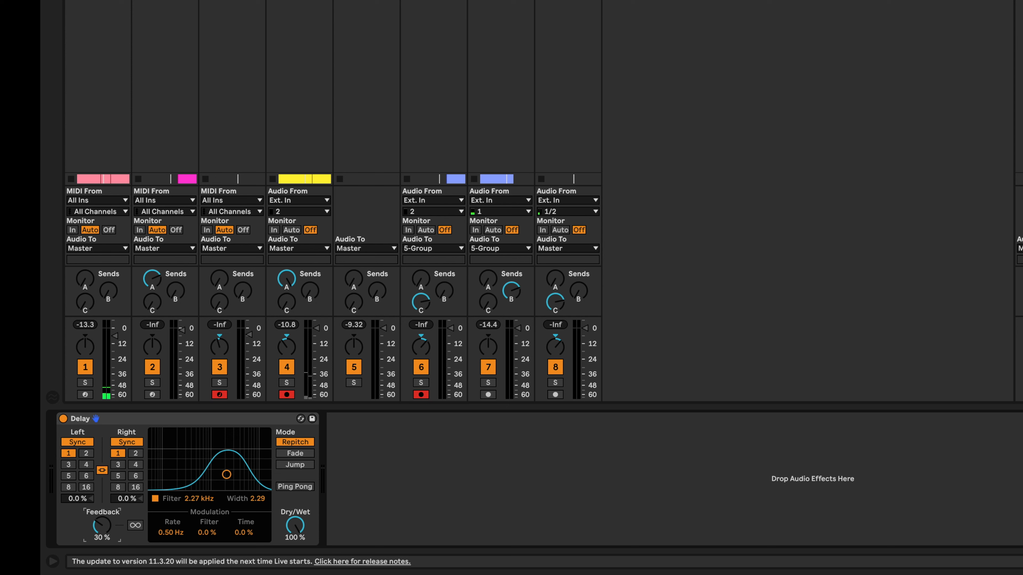
Solo the B Delay return and the ac flager track to audition the delayed guitar against the mix
key(s)
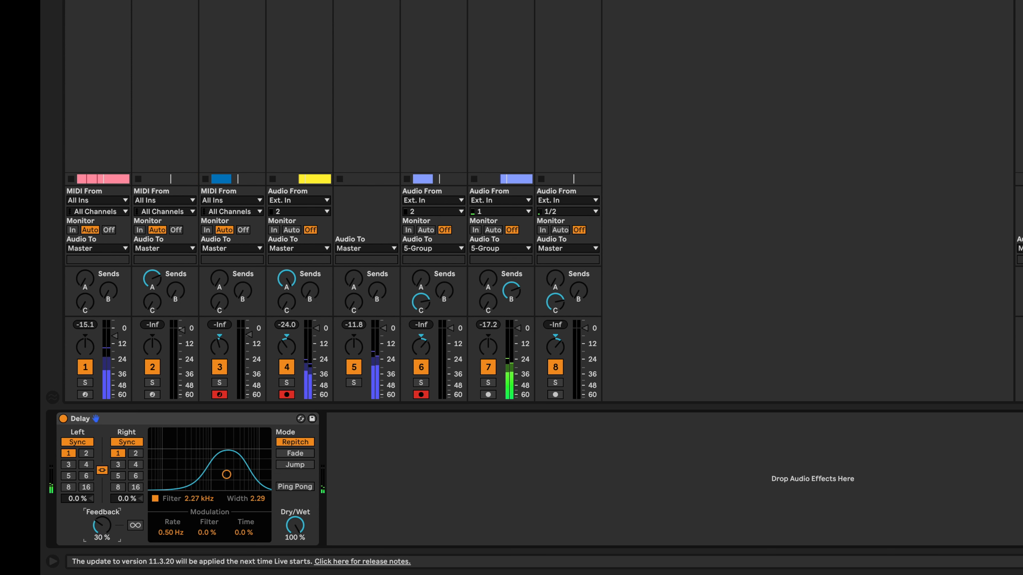
click(500, 2)
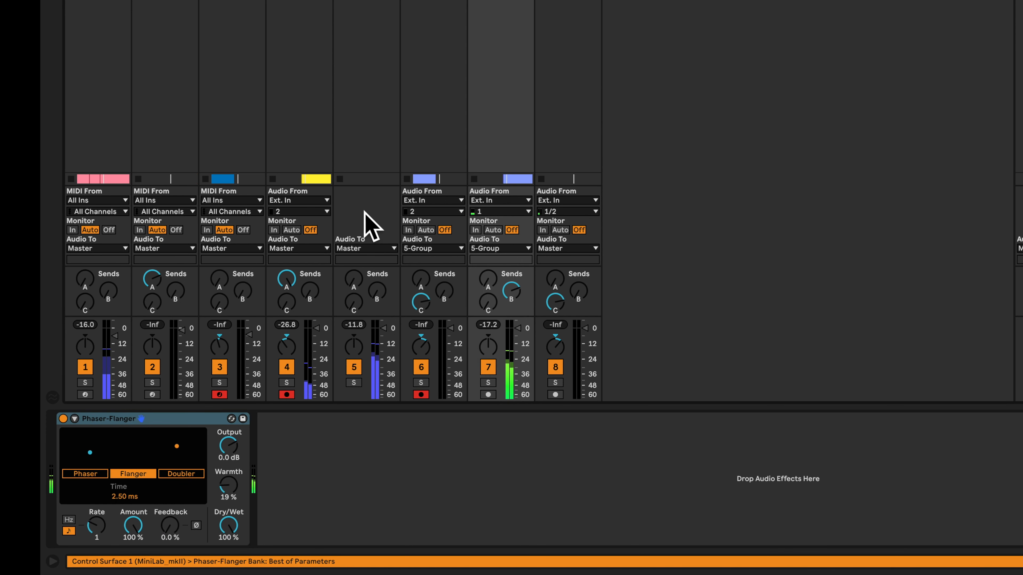
key(s)
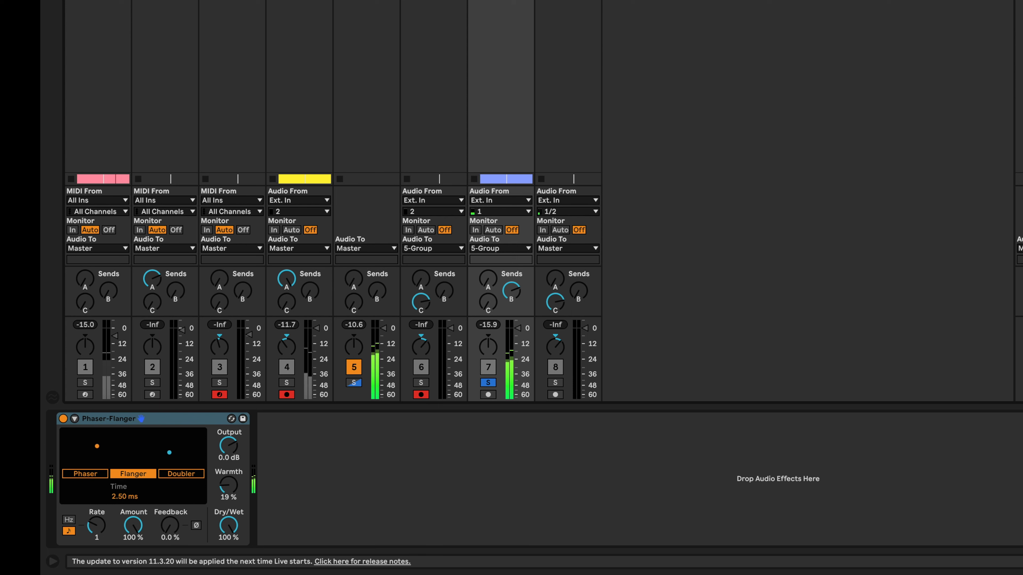
key(s)
click(488, 382)
super+click(1022, 382)
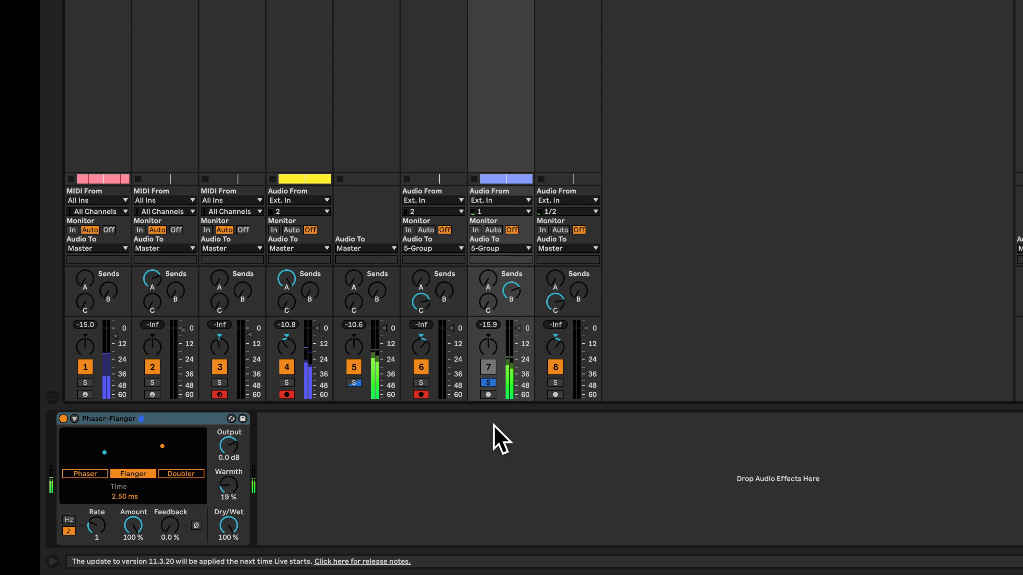
Lower the ac flager track's B Delay send to about -5 dB, unsolo the track and return to the arrangement
click(513, 291)
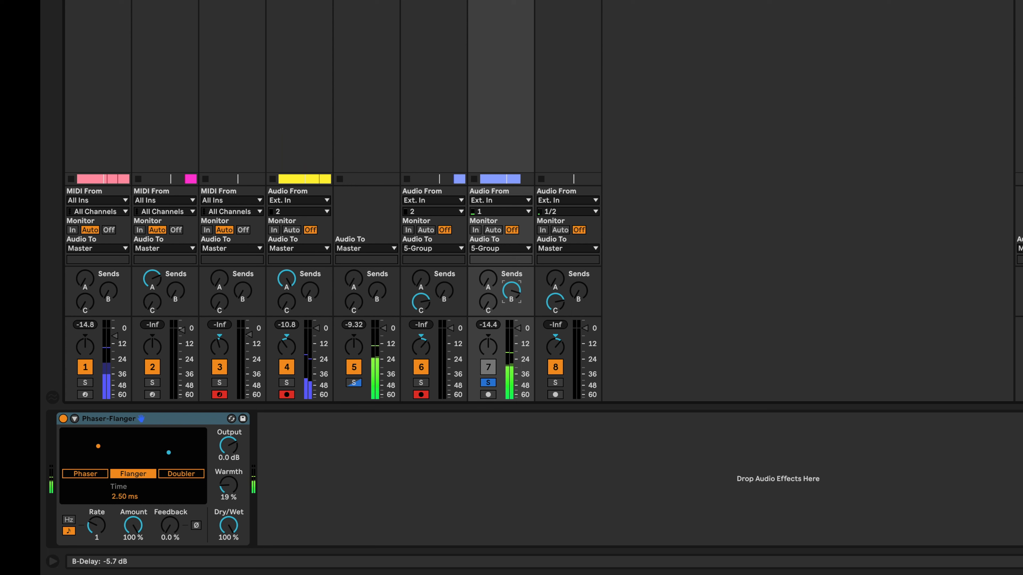
click(489, 384)
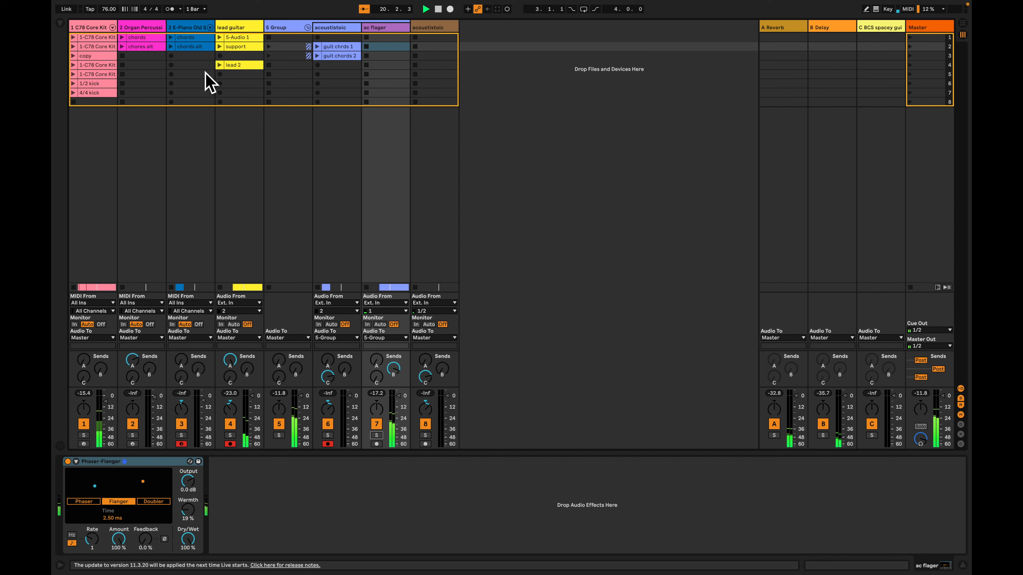
key(Tab)
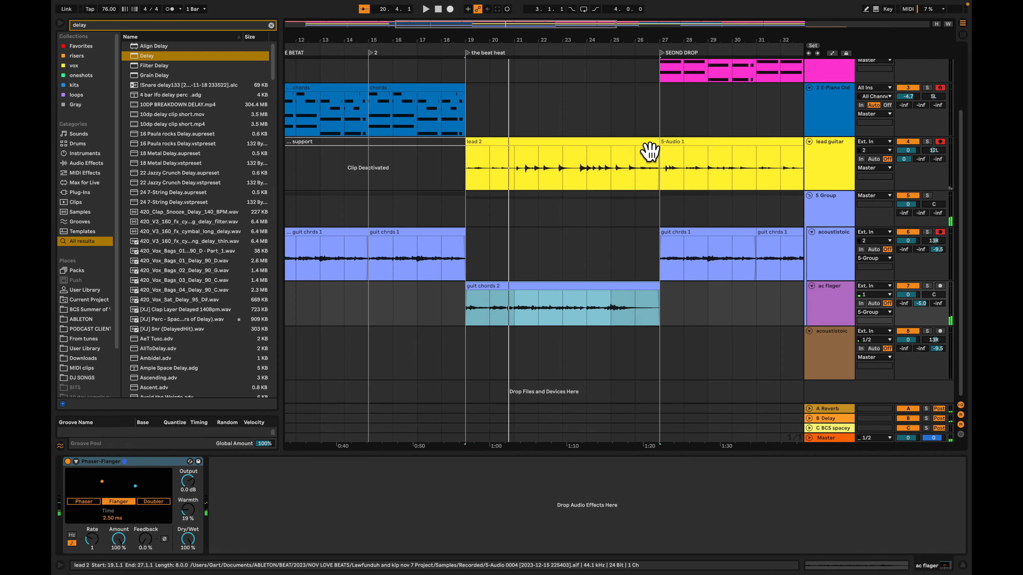
Raise the Bongo Hi chain's reverb send in the C78 Core Kit to -5.0 dB and play the break from bar 35
scroll(684, 165, left, 10)
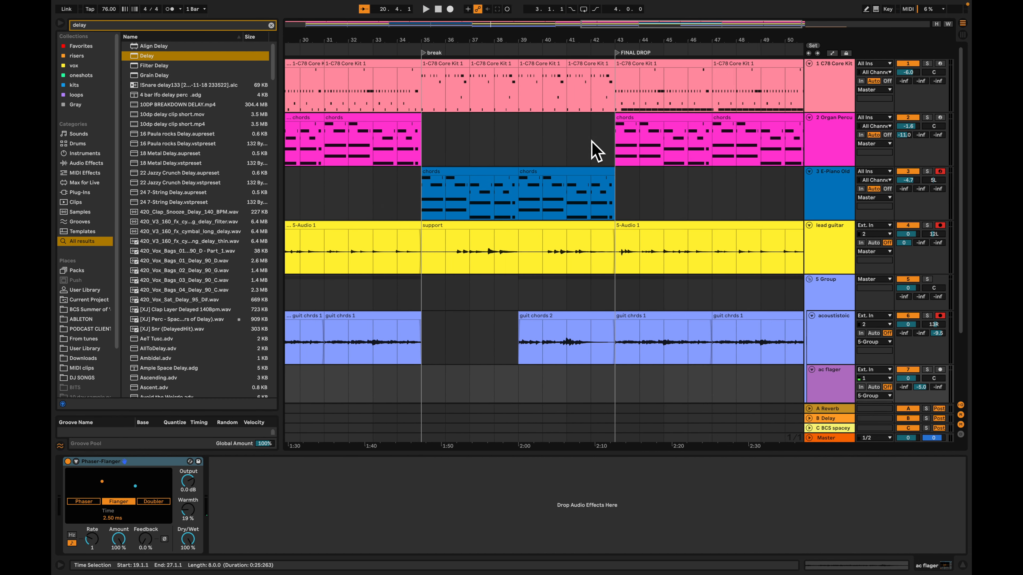
click(452, 76)
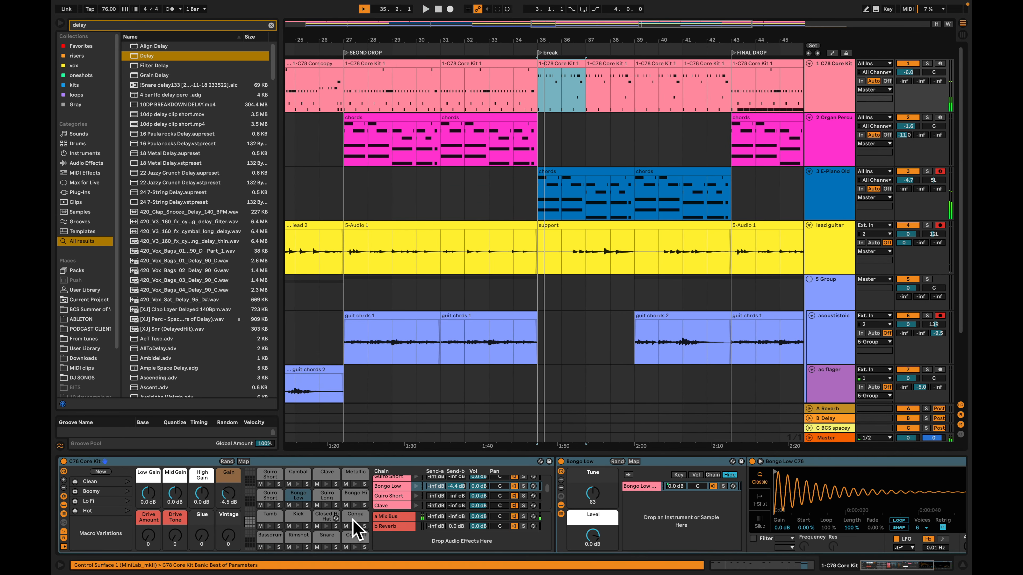
click(355, 493)
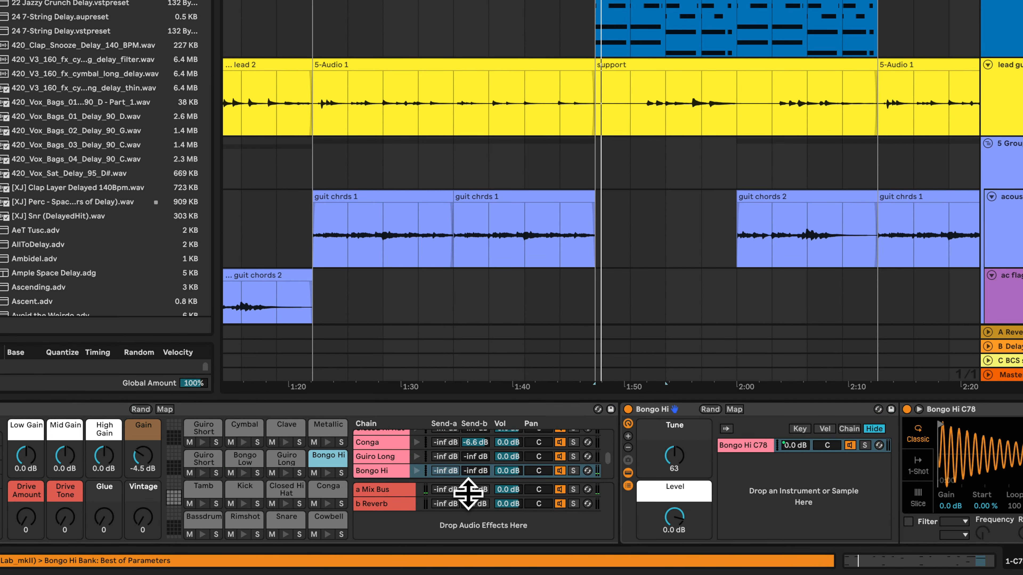
key(space)
key(space)
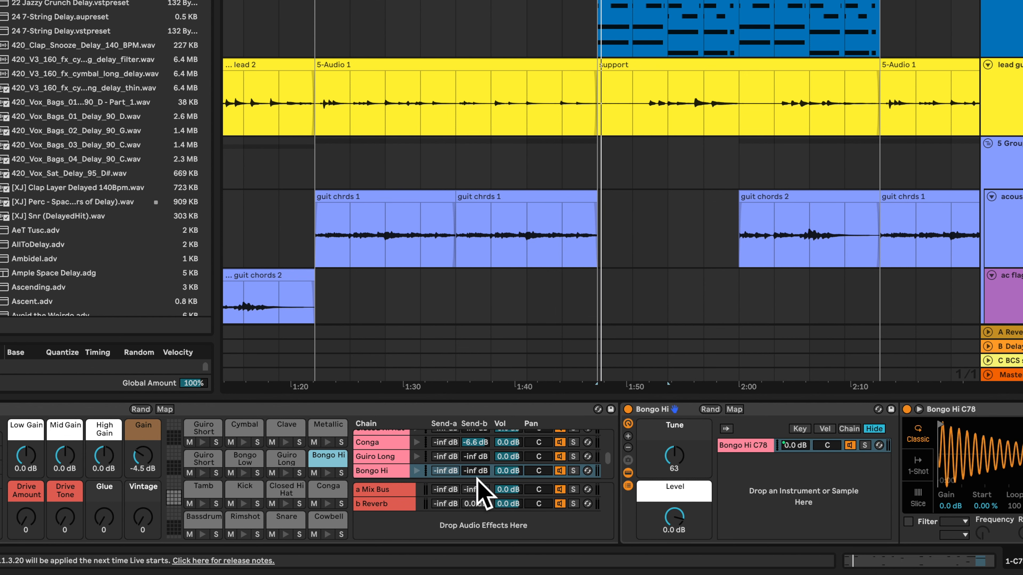
drag(480, 475, 481, 459)
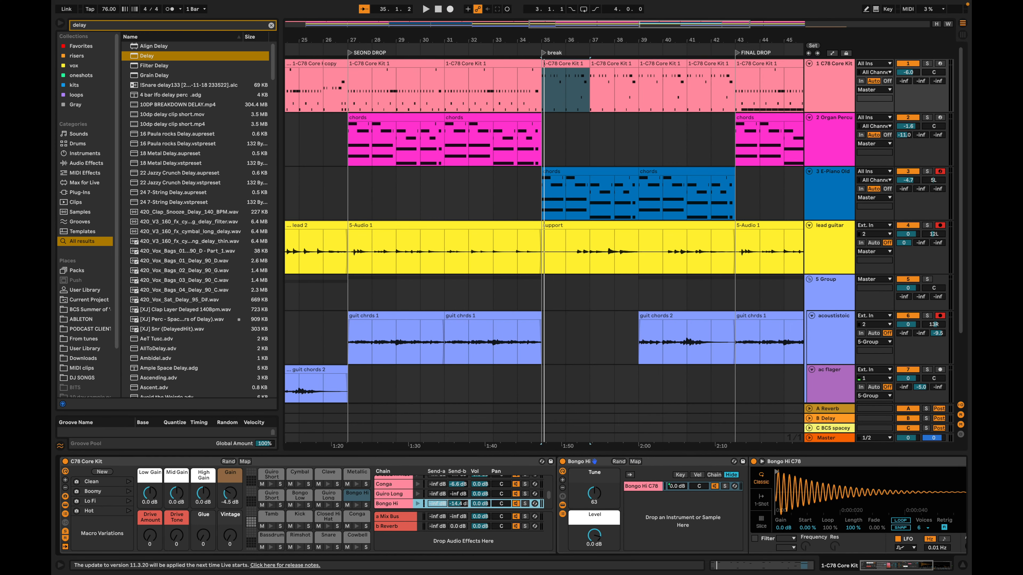
drag(458, 504, 465, 505)
key(space)
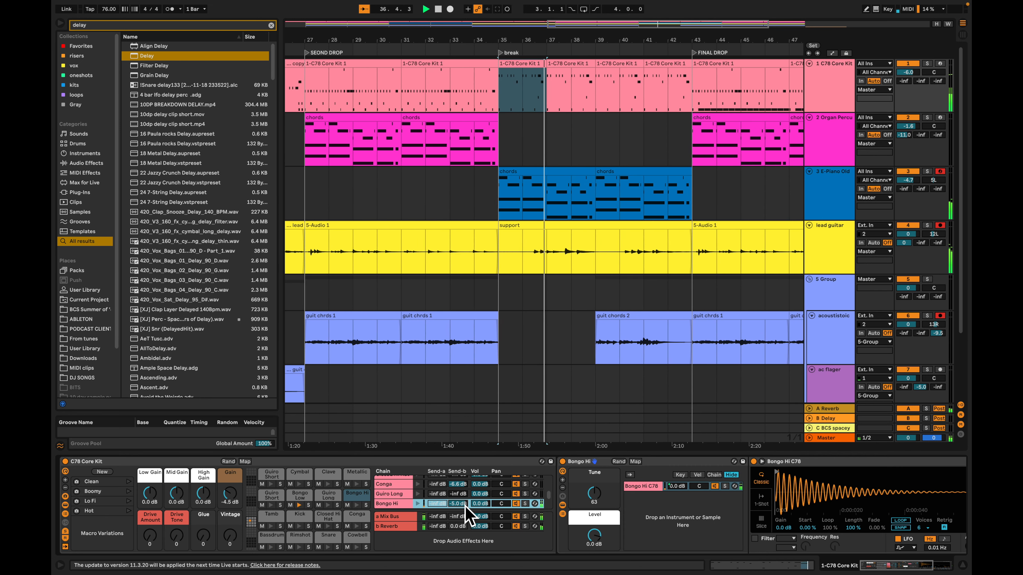
Unfold the Reverb on the drum kit's b Reverb return chain, set its decay to 3.77 s and replay the break
click(397, 526)
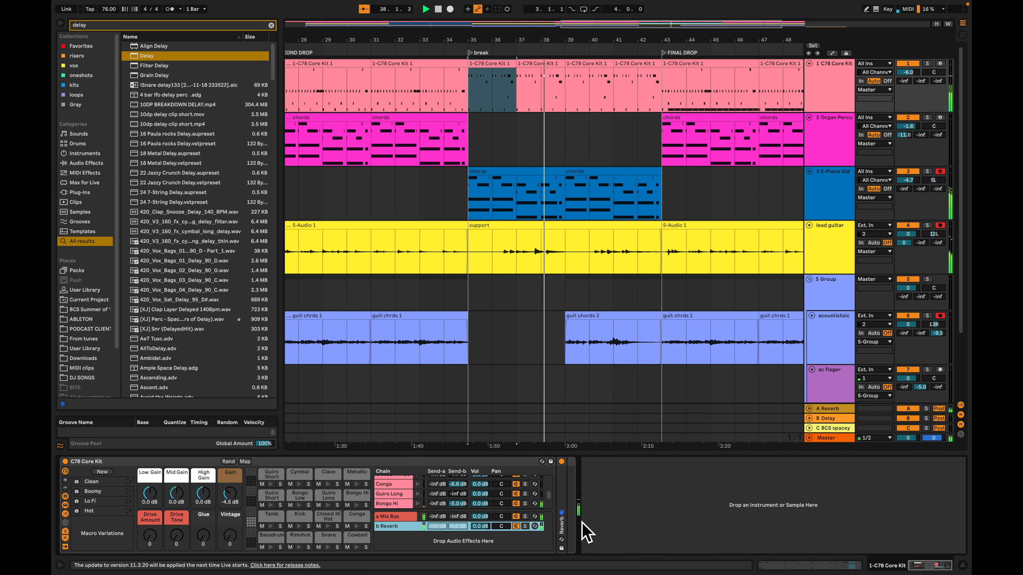
double_click(562, 526)
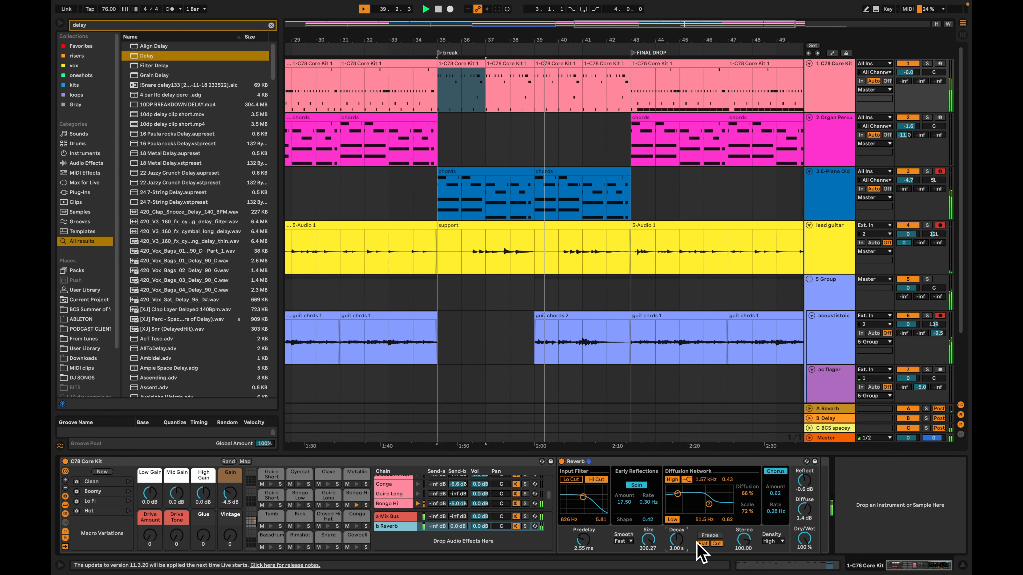
key(Up)
key(Up)
key(Up)
key(Up)
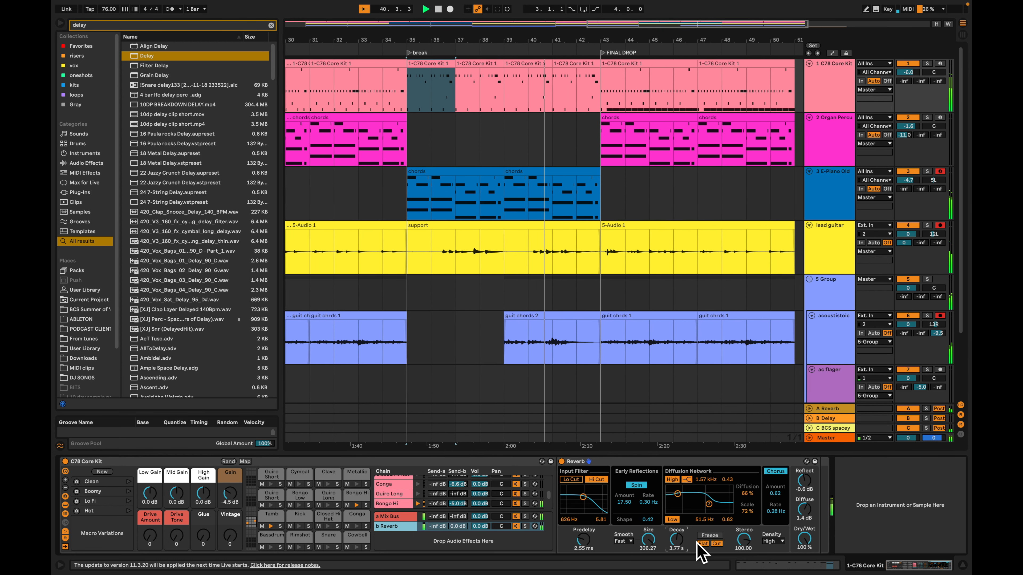
key(space)
click(774, 541)
key(space)
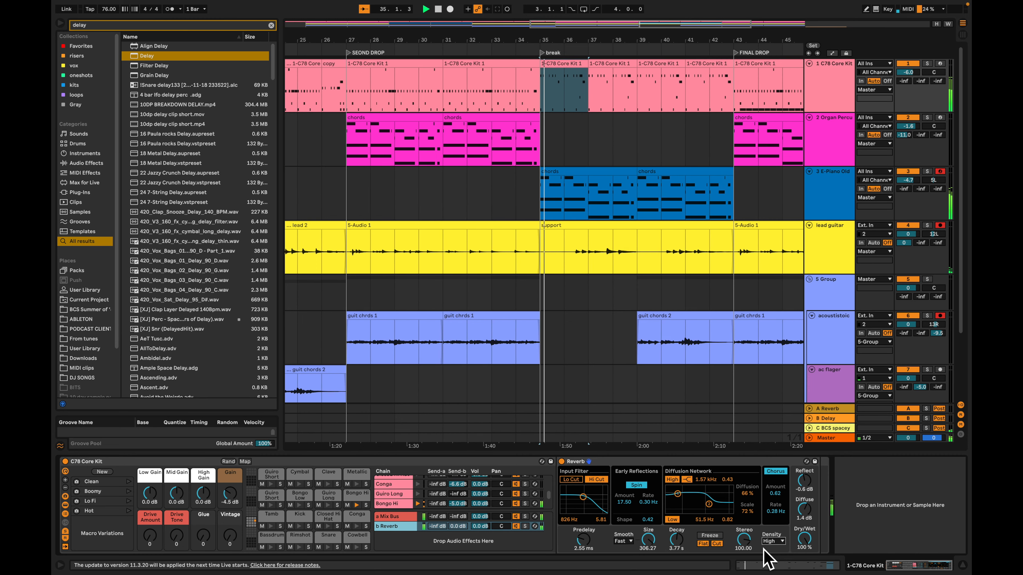
Stop playback, hide the browser and fit the whole arrangement's width and height in view
click(551, 291)
key(space)
key(w)
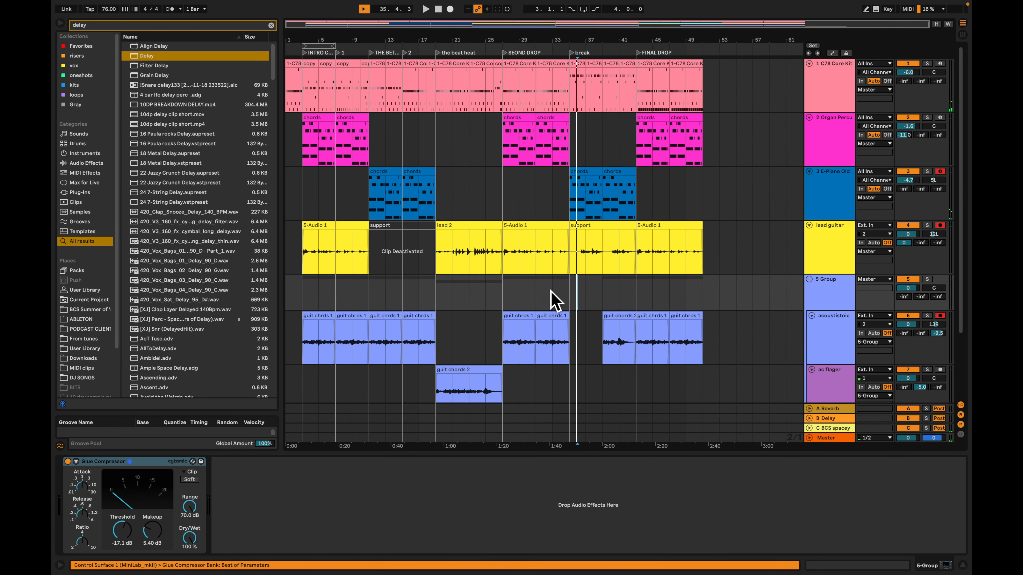
key(ctrl+alt+b)
key(h)
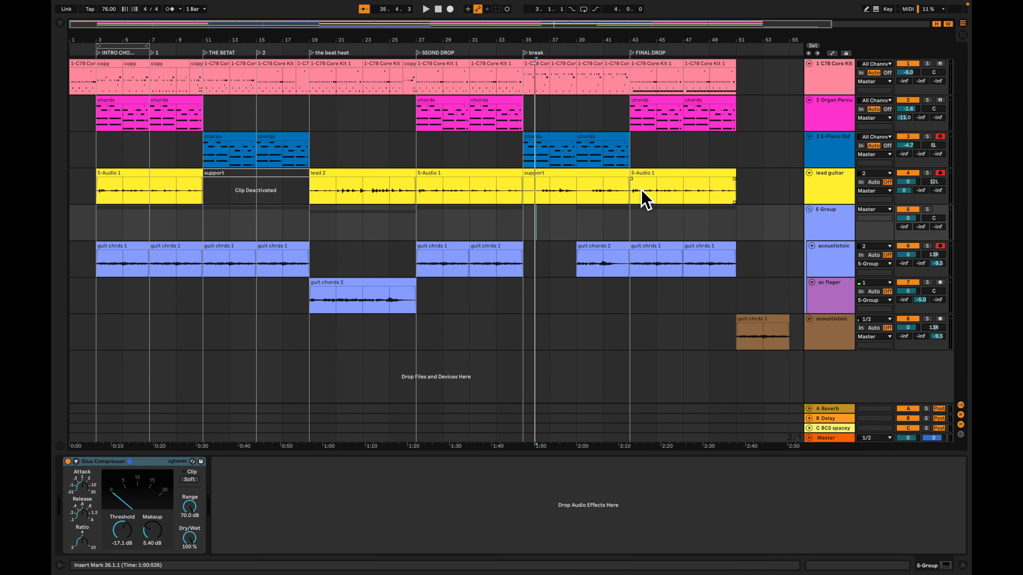
key(Tab)
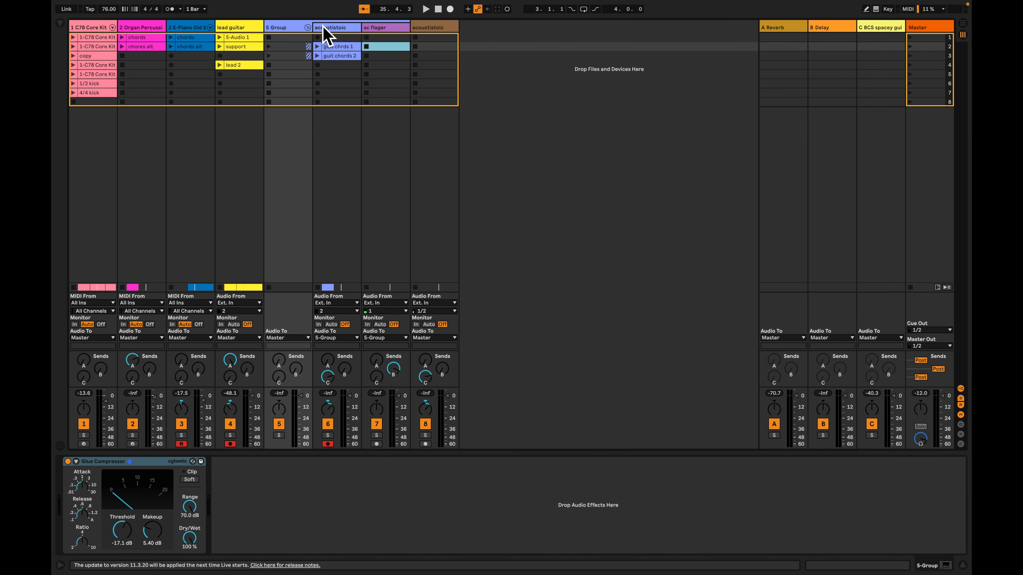
key(Tab)
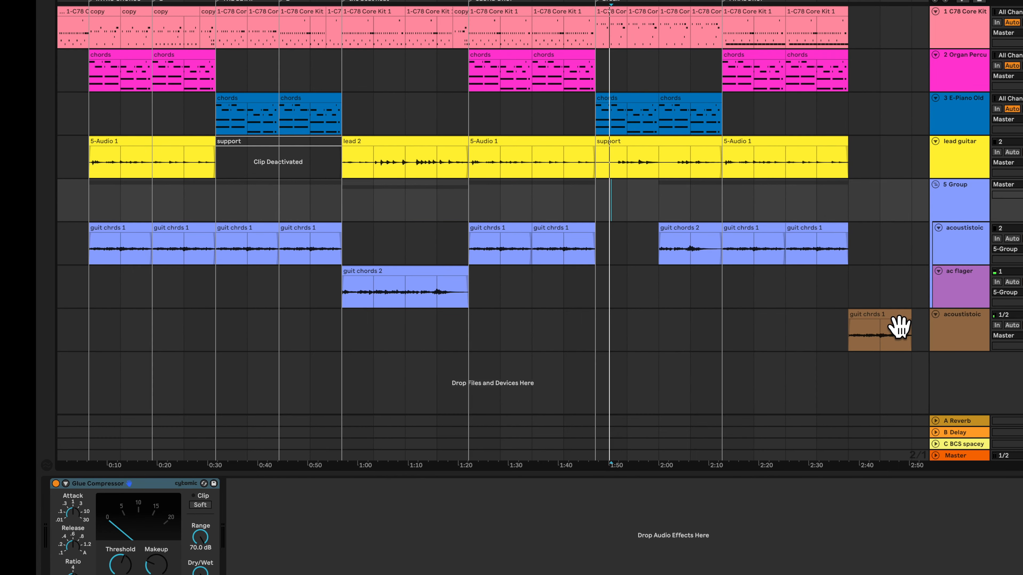
Try a copy of the brown acoustic track's outro guitar clip at the start of the song and delete it after listening
drag(772, 321, 97, 340)
key(space)
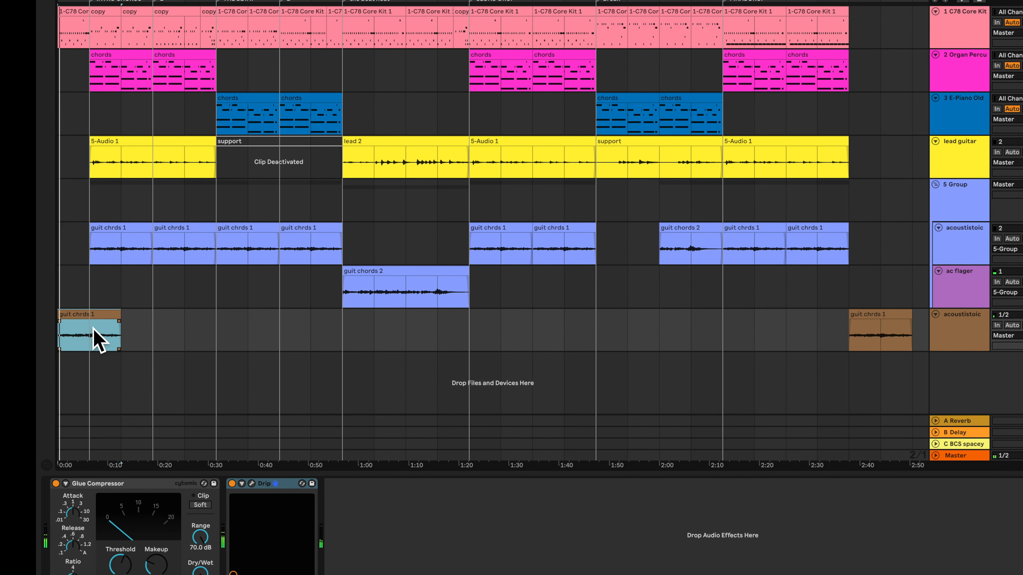
key(Delete)
key(space)
key(space)
Review the acoustic outro from bar 45 and place the insert marker at bar 51 on the ac flager track
key(z)
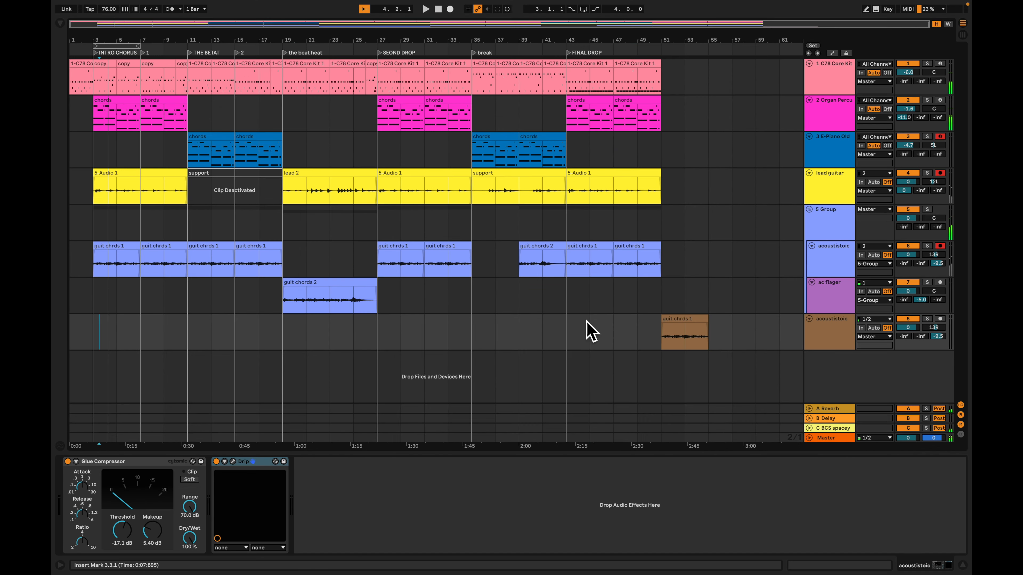
click(587, 324)
key(space)
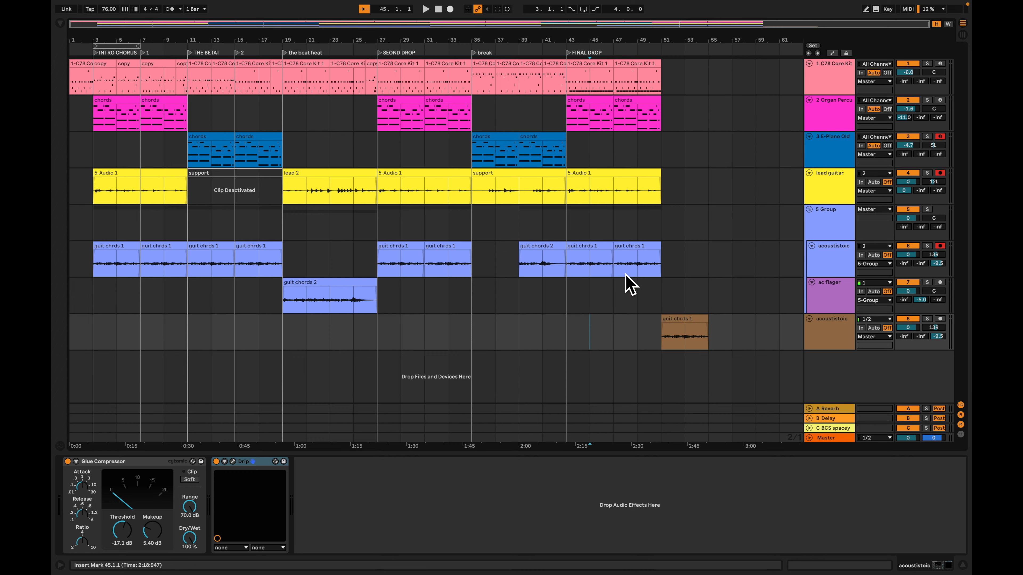
key(Tab)
key(Tab)
click(665, 297)
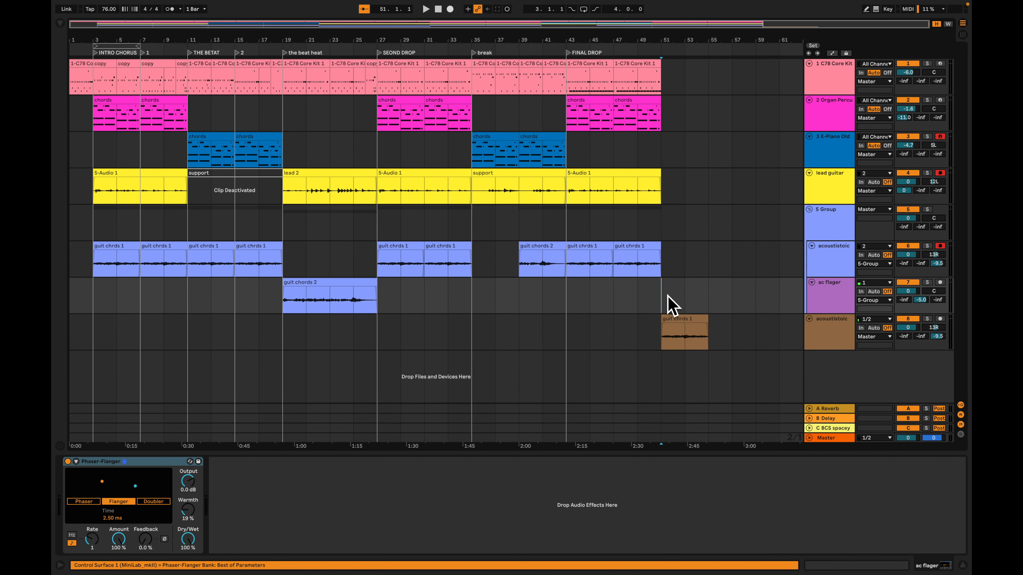